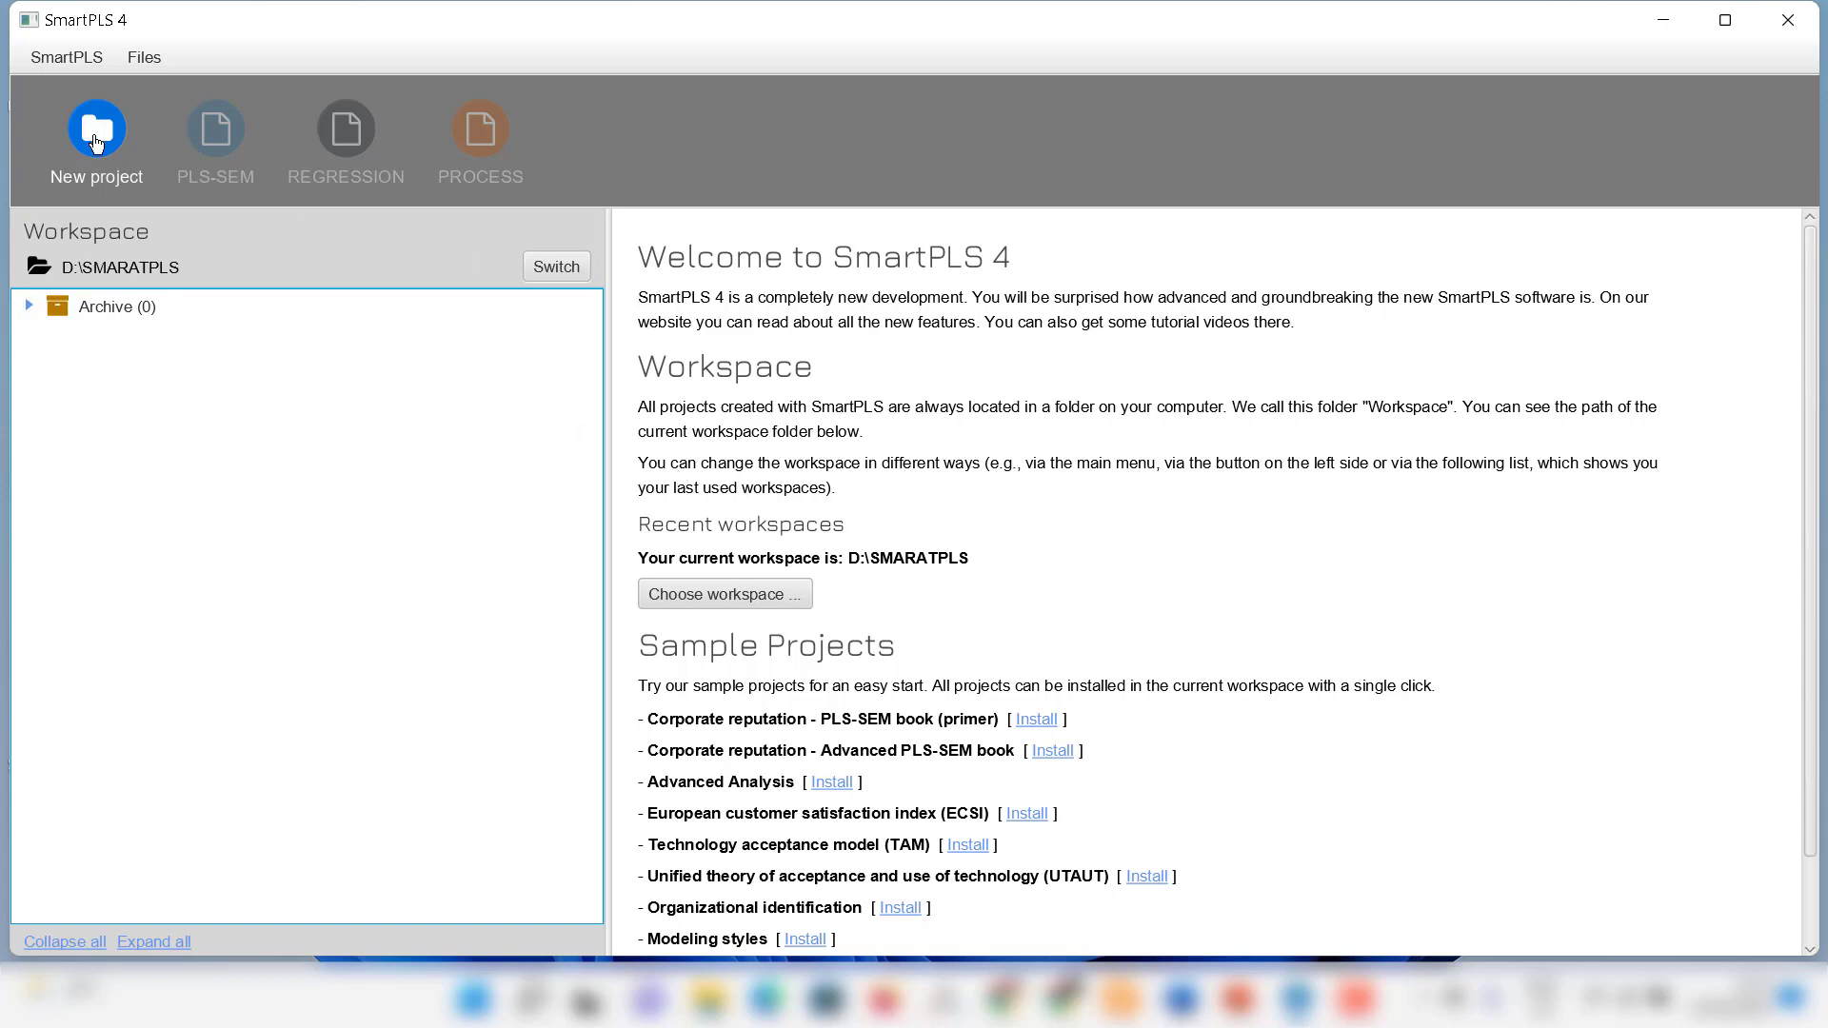
- Create a new project named latihan
click(96, 143)
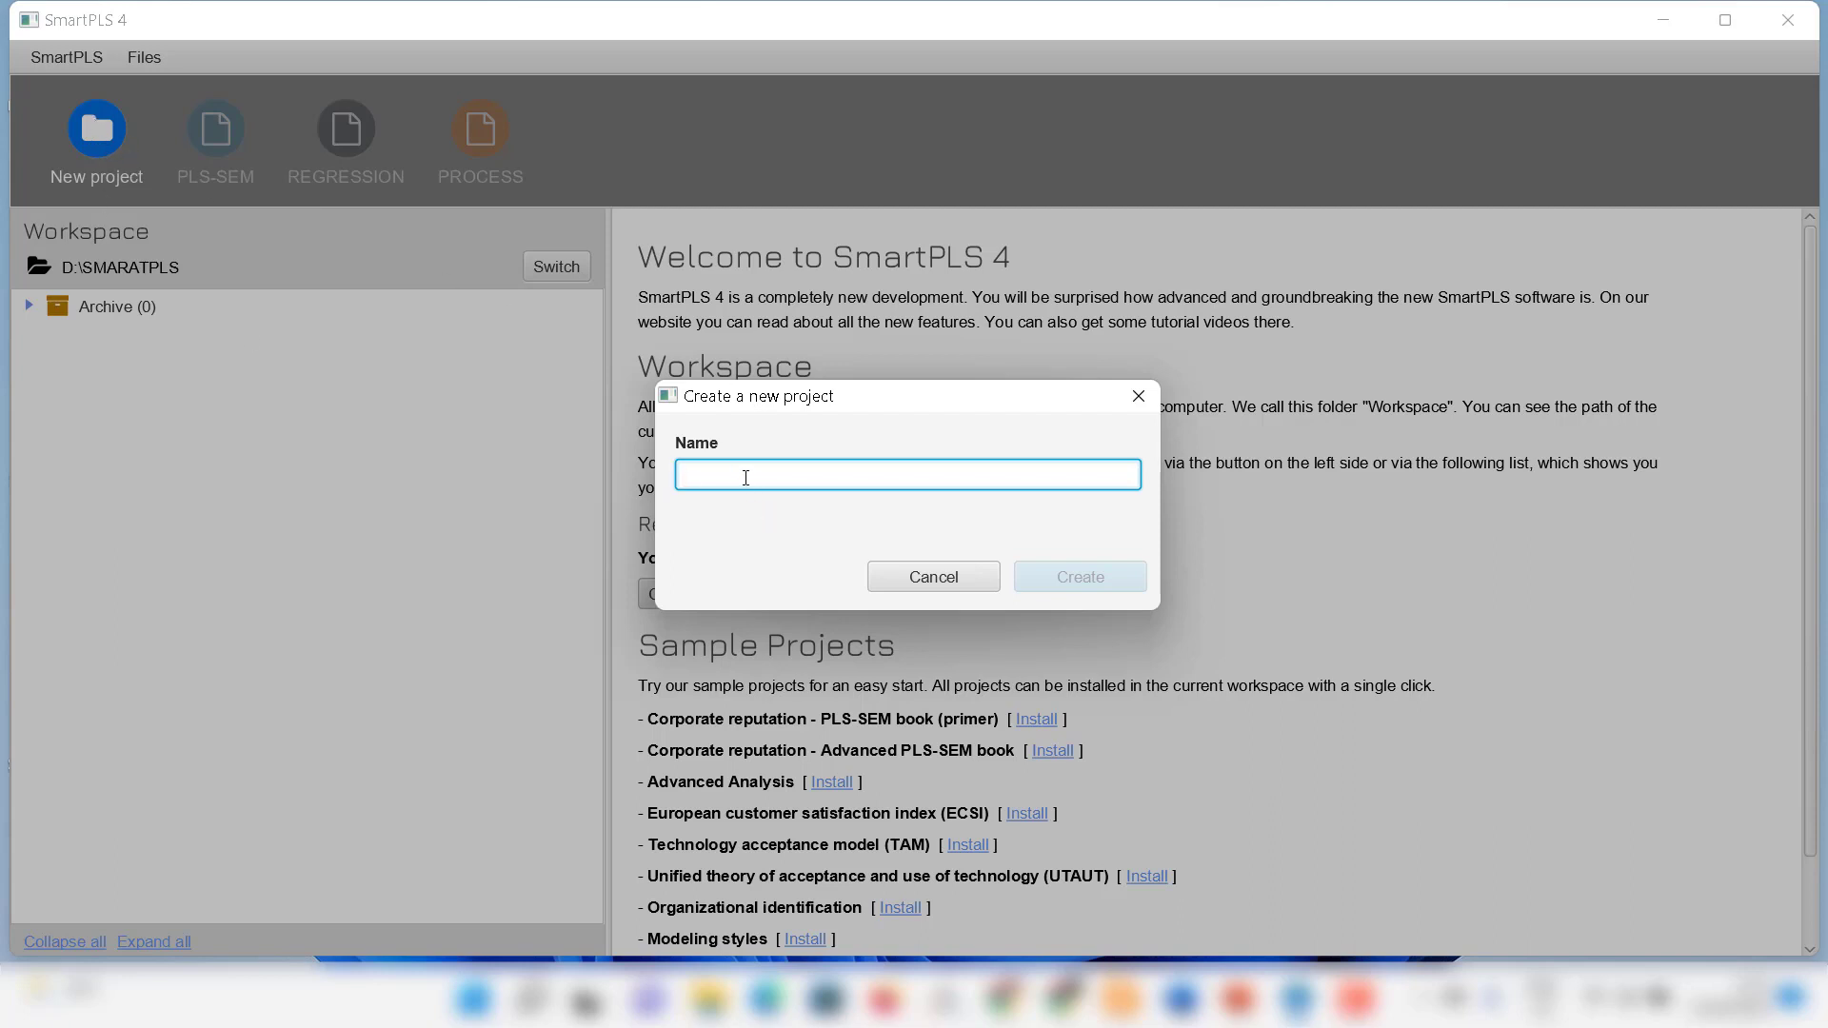
text(latihan)
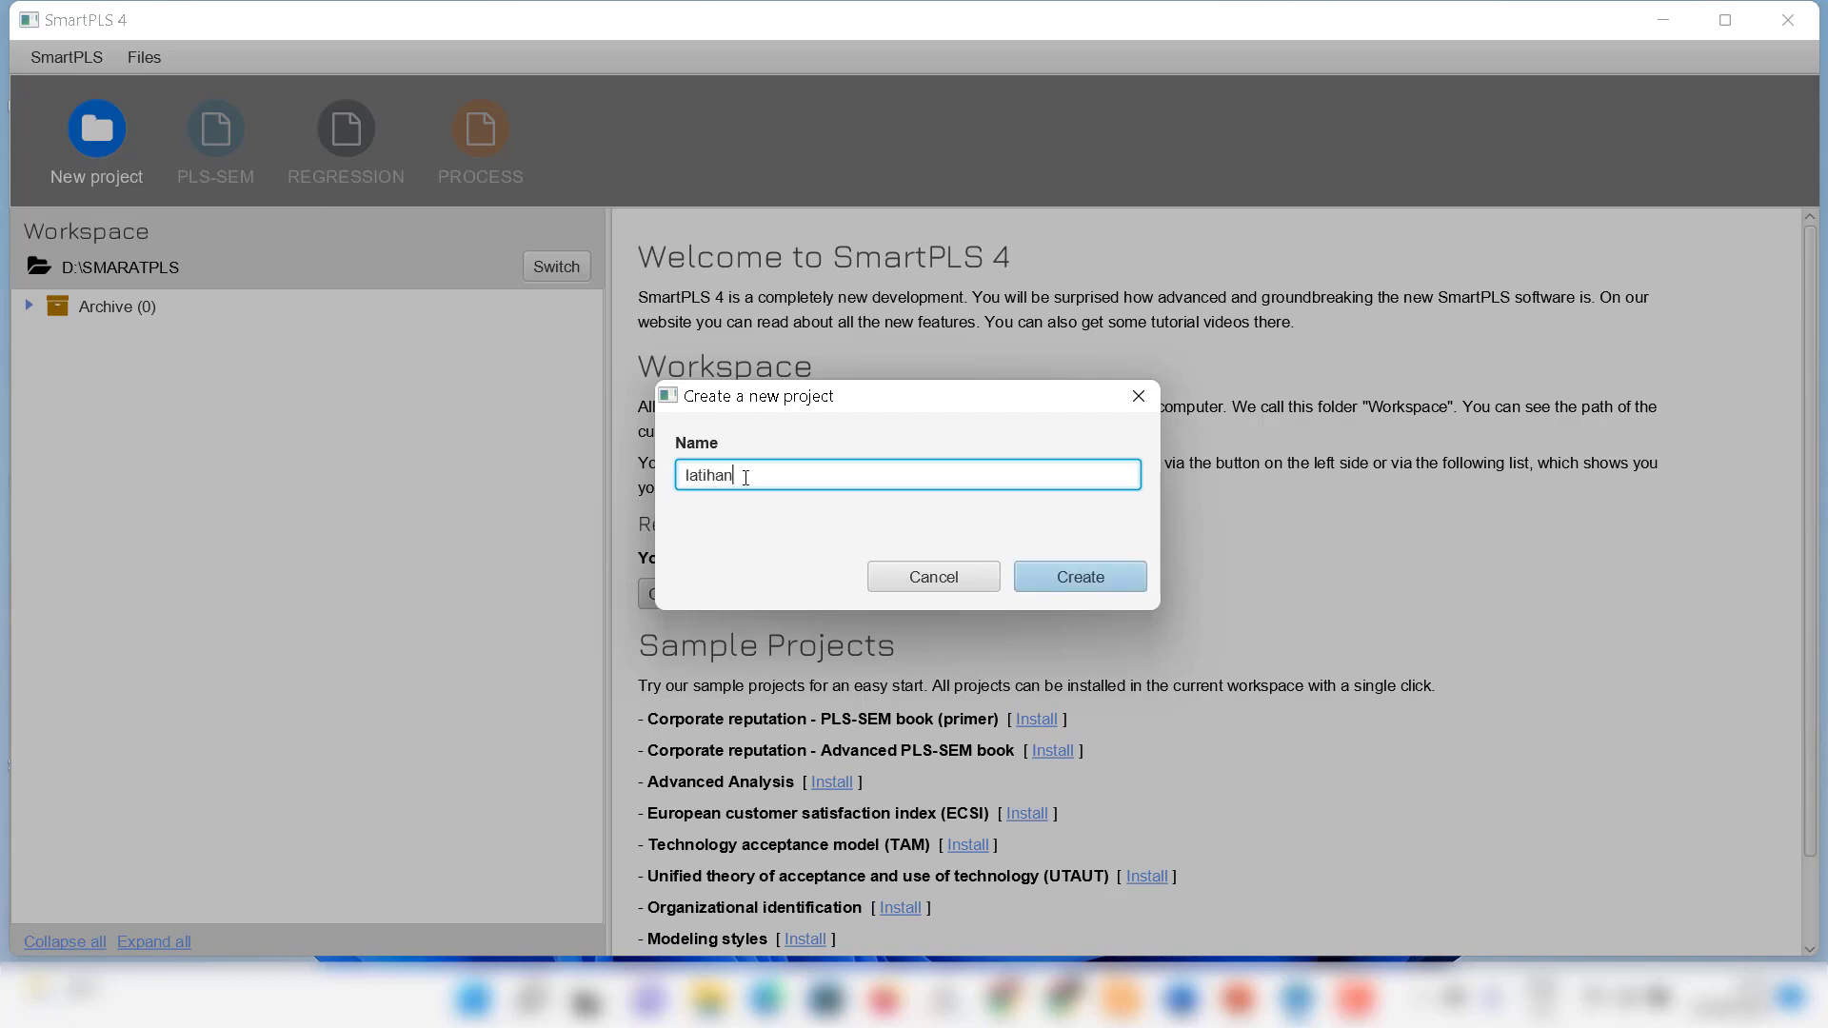
click(1087, 582)
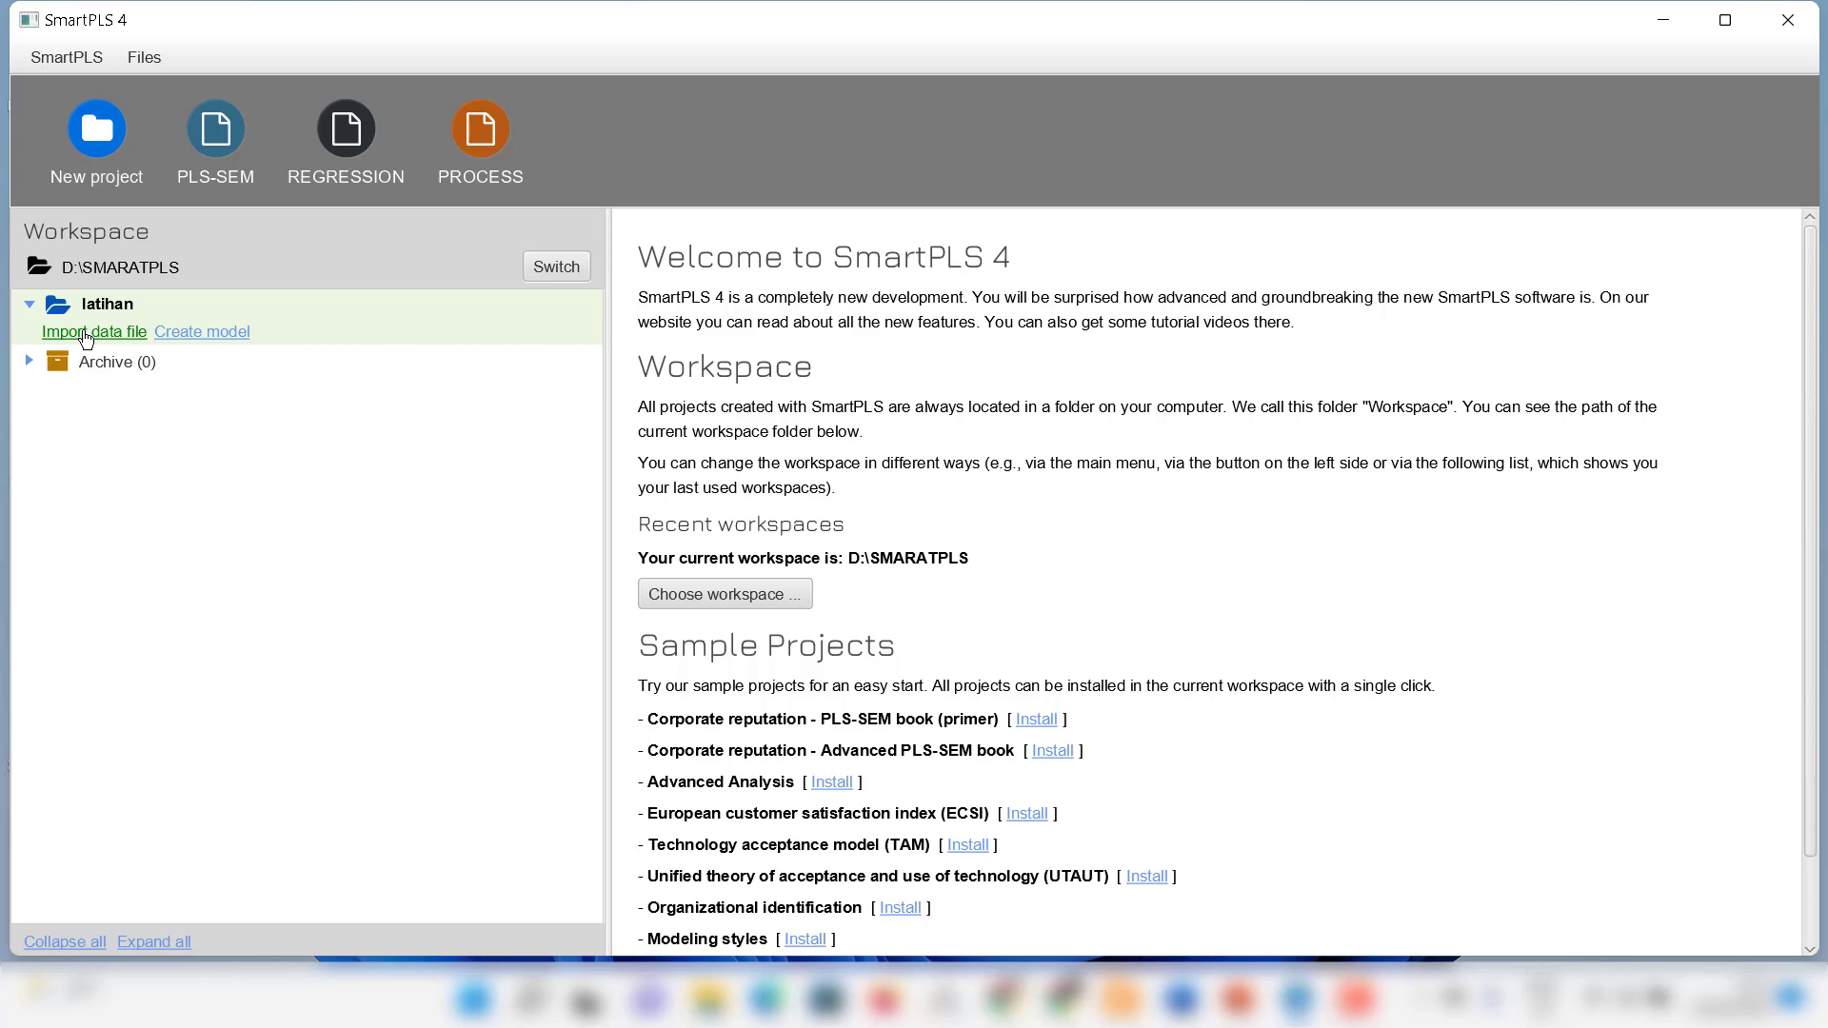
- Import the "data latihan" file from the Desktop into the latihan project, keeping the default import settings
click(88, 332)
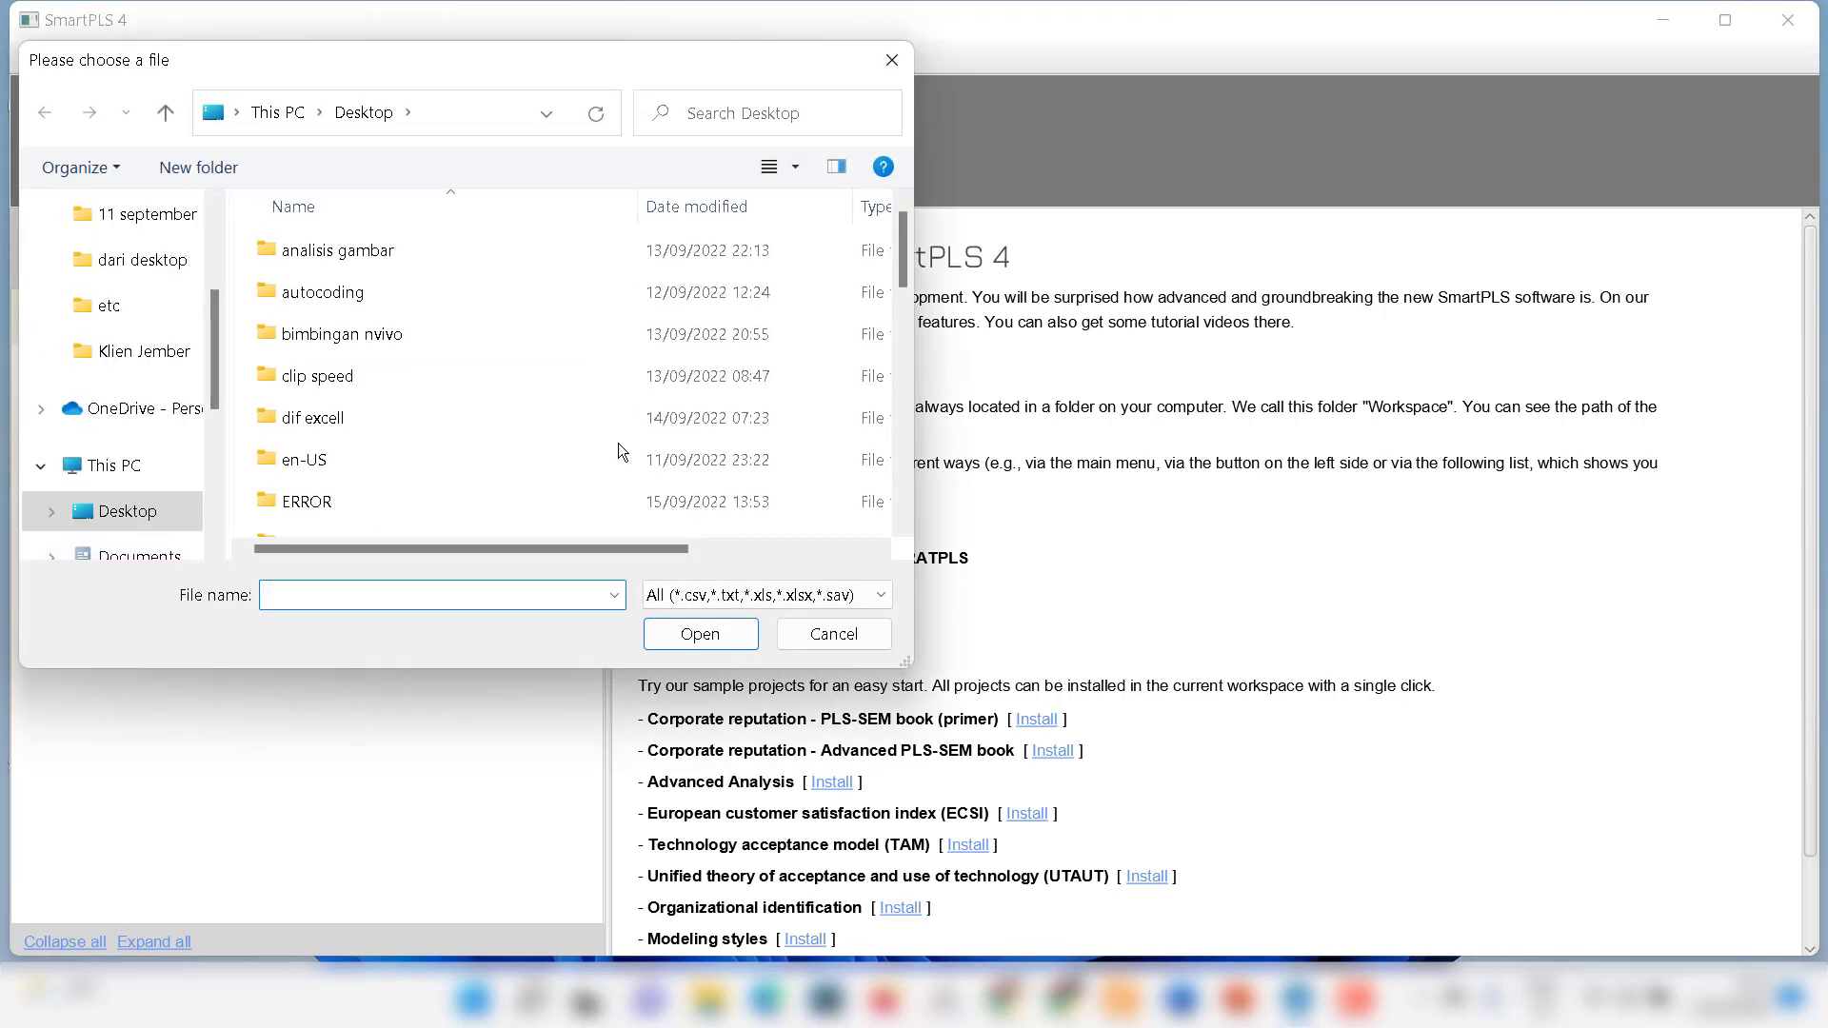
drag(906, 259, 895, 431)
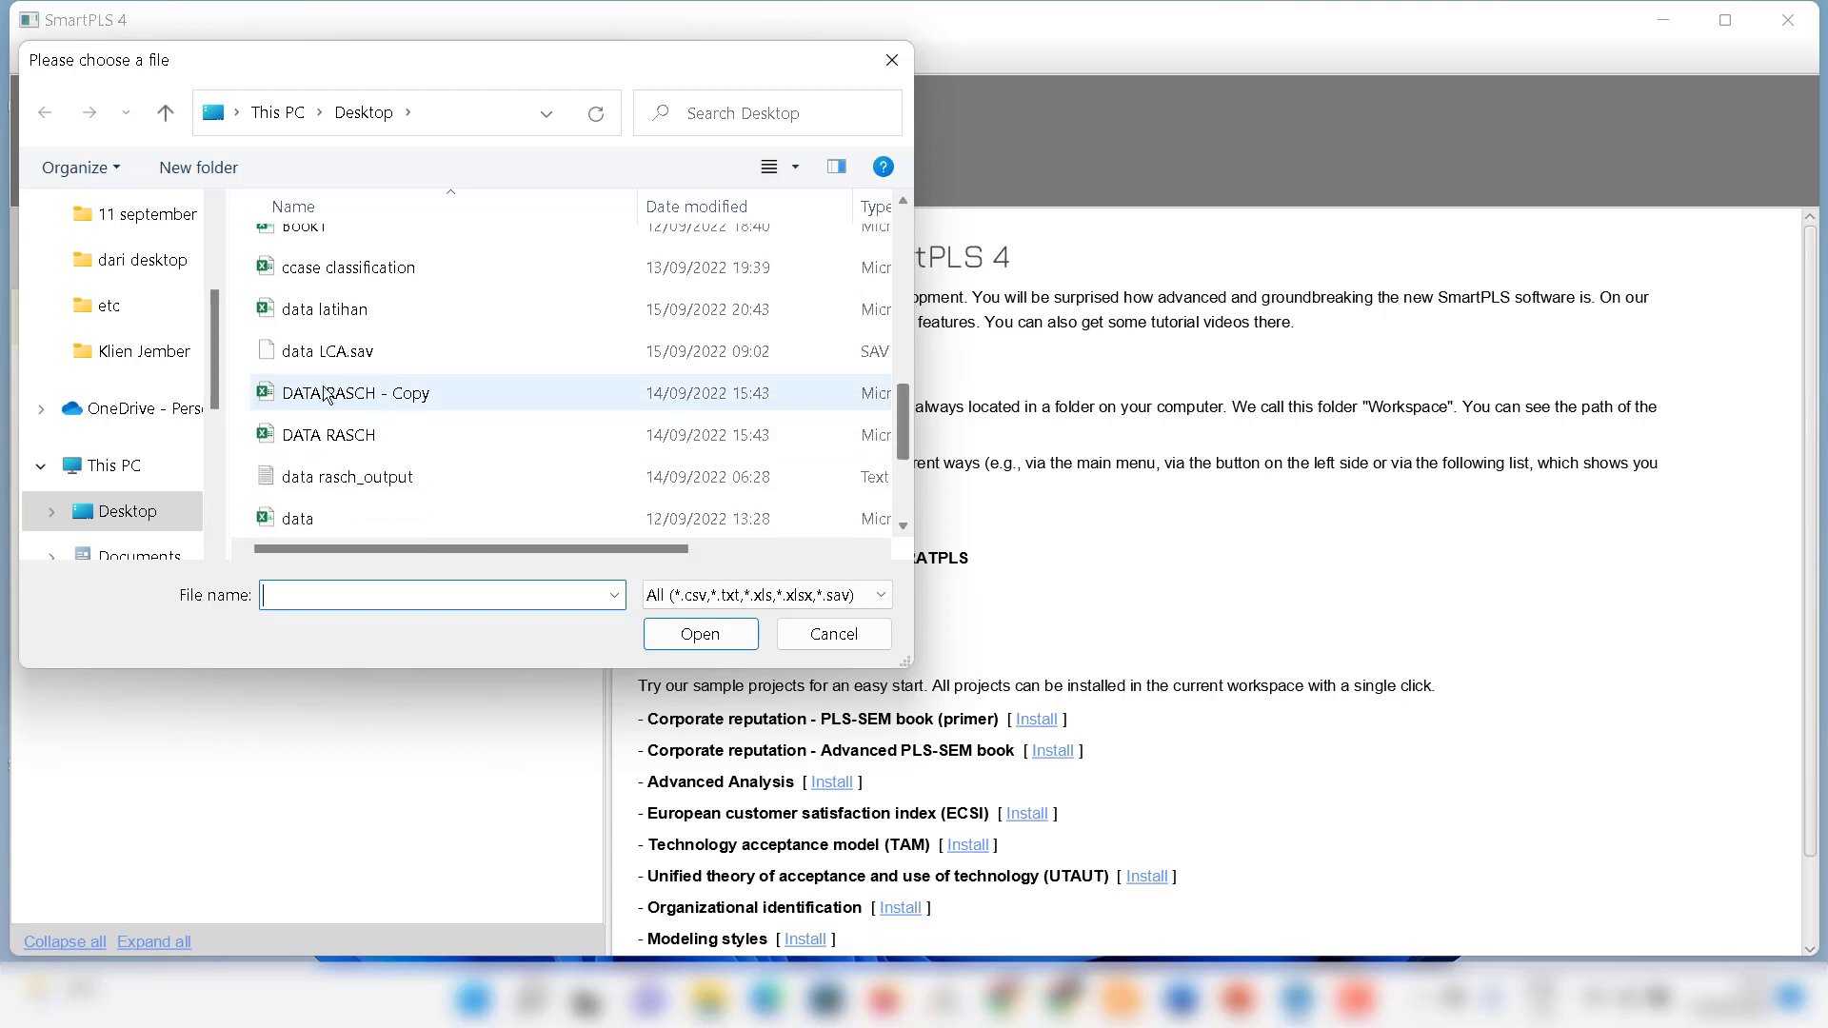
click(310, 318)
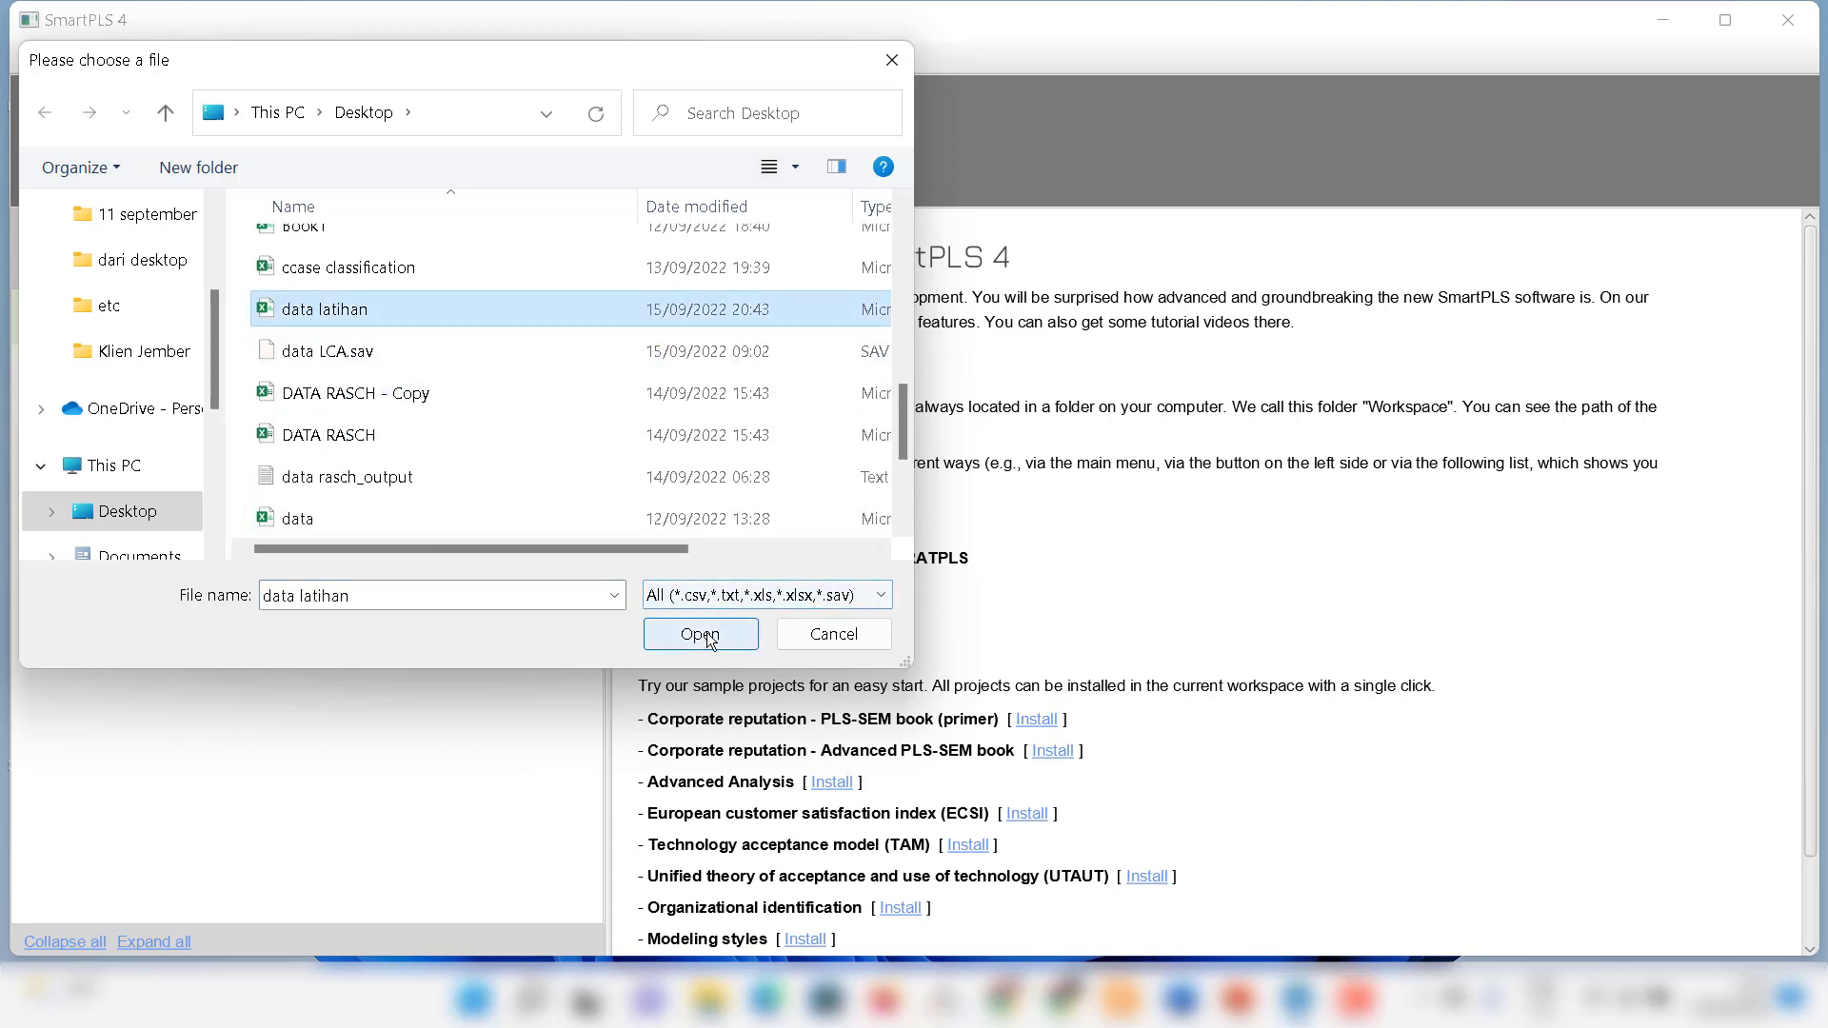
click(705, 633)
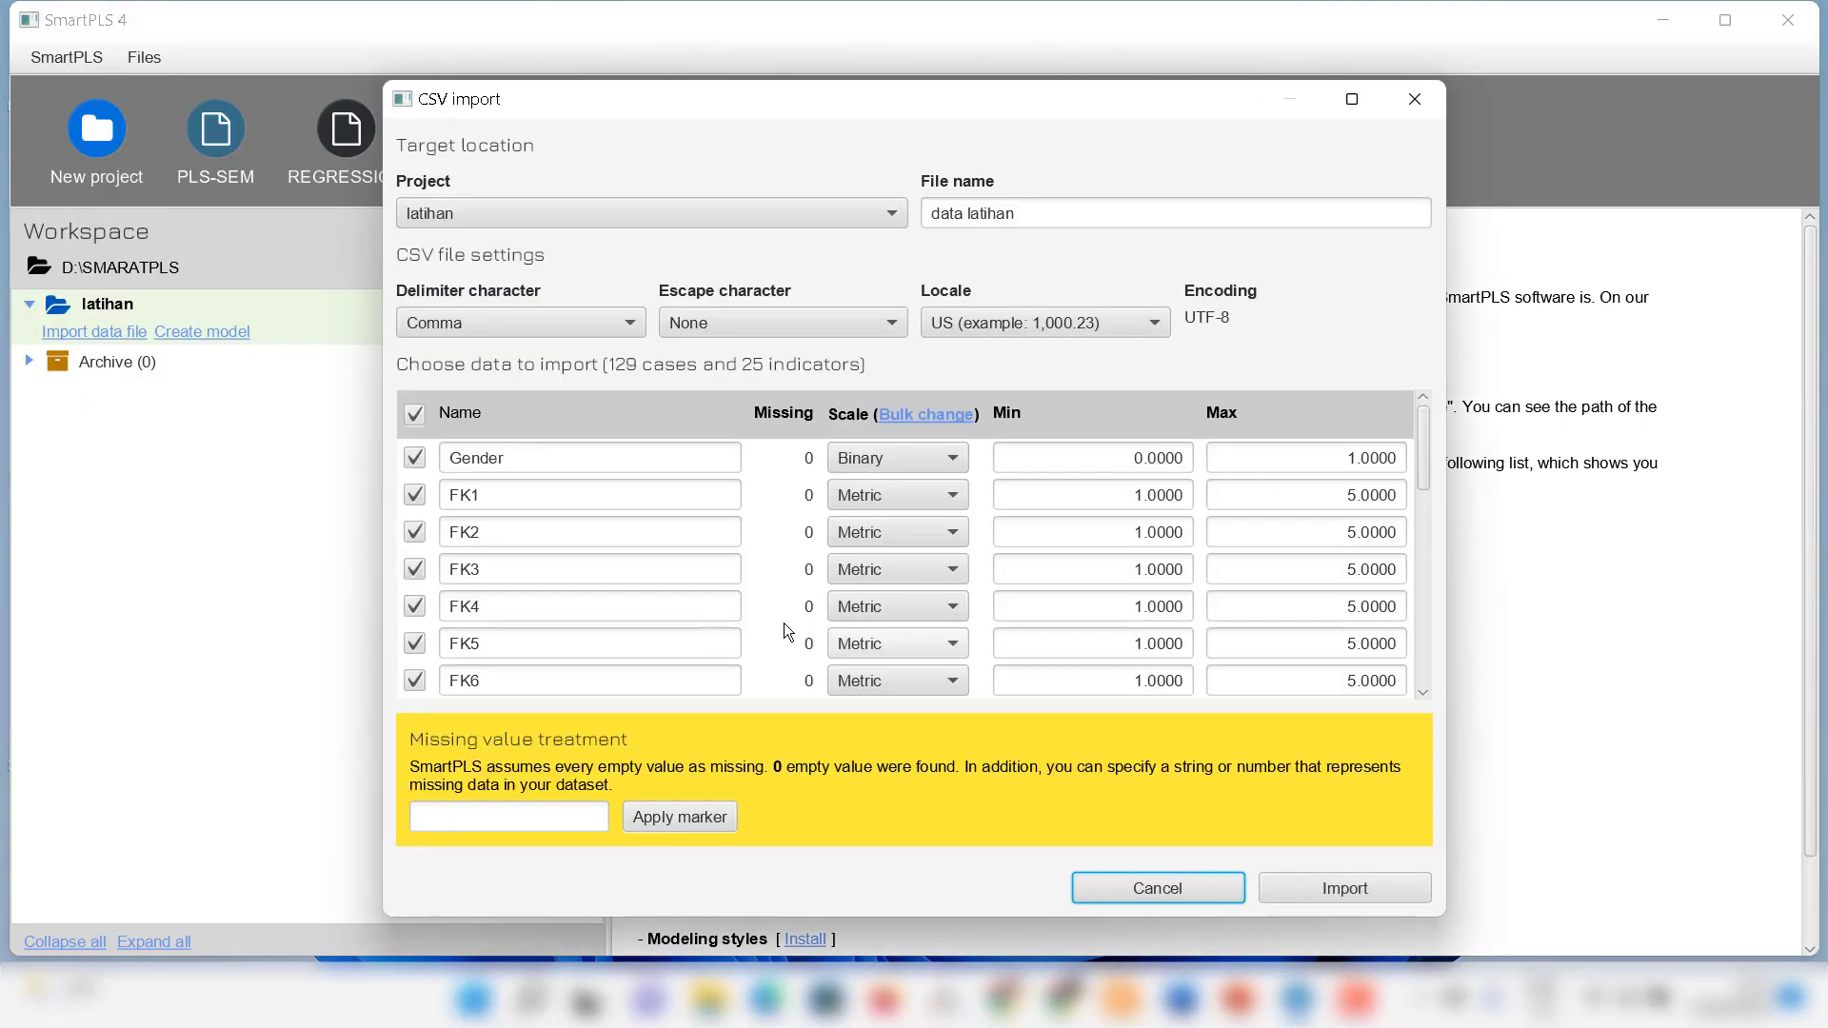
click(1344, 889)
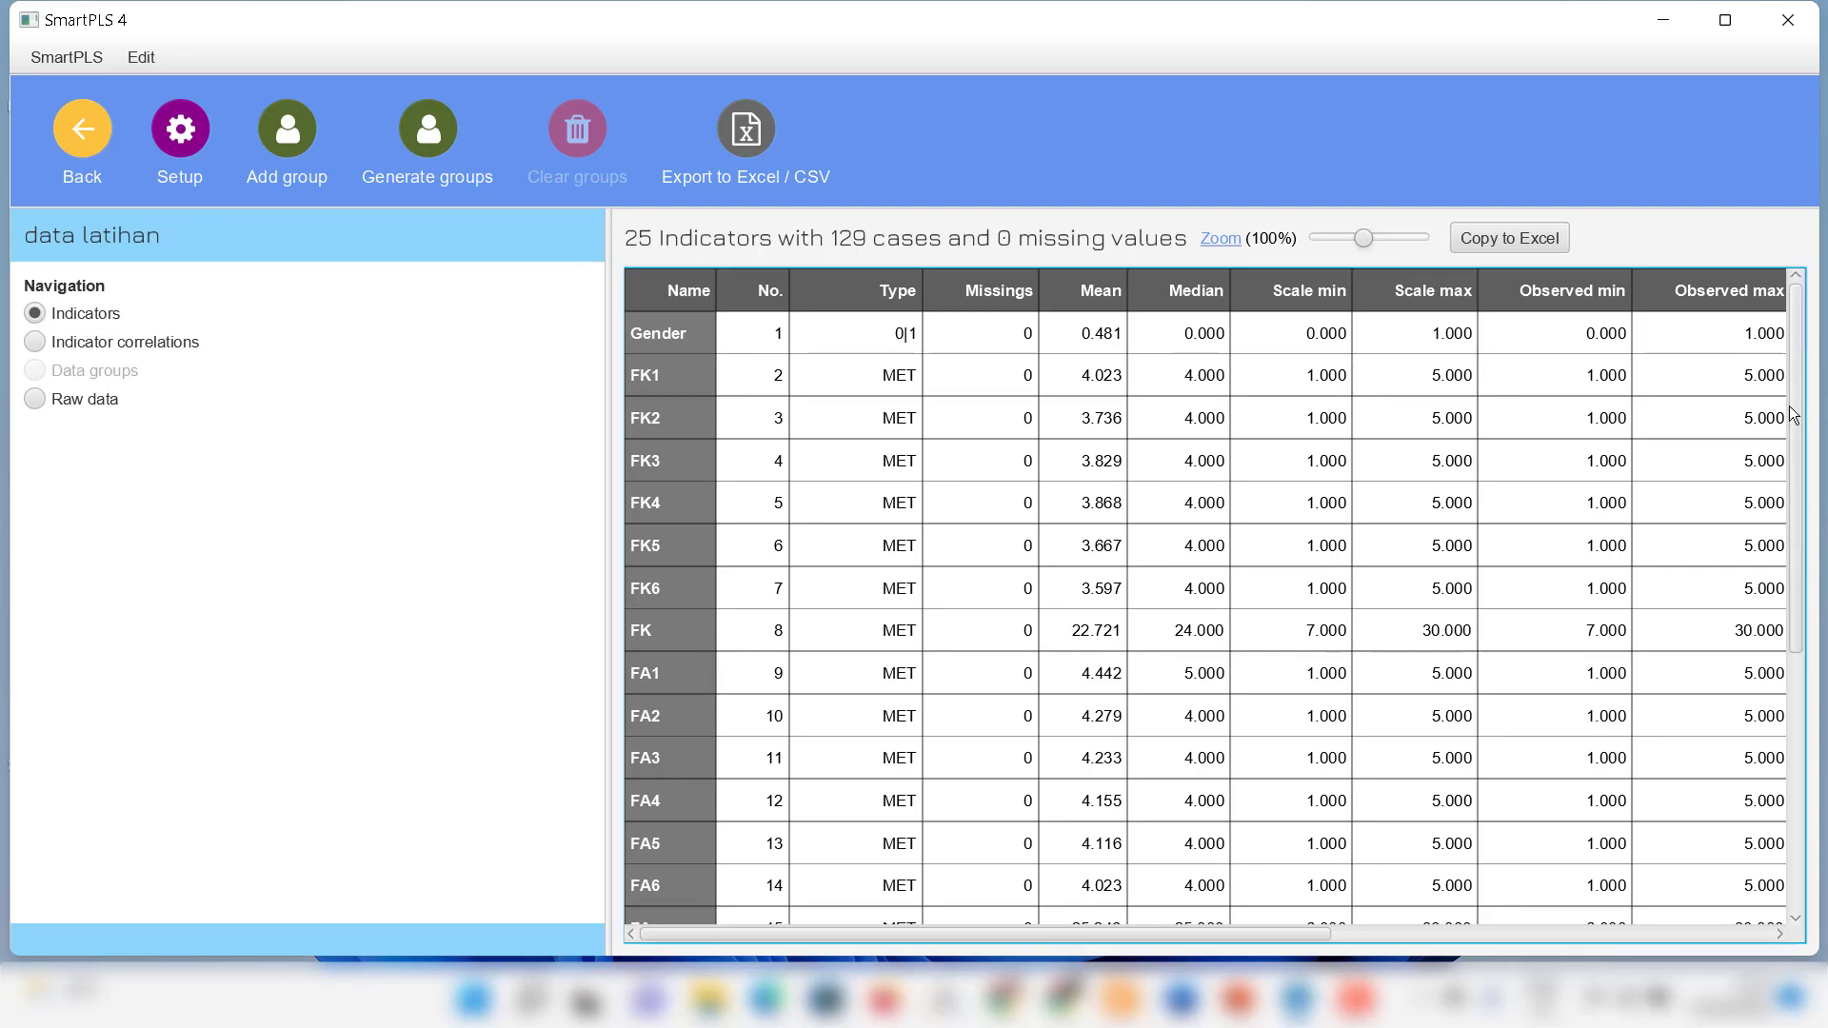
- Examine the descriptive statistics of the imported indicators and return to the workspace
drag(1793, 489, 1783, 393)
scroll(1784, 393, down, 4)
scroll(1783, 393, up, 4)
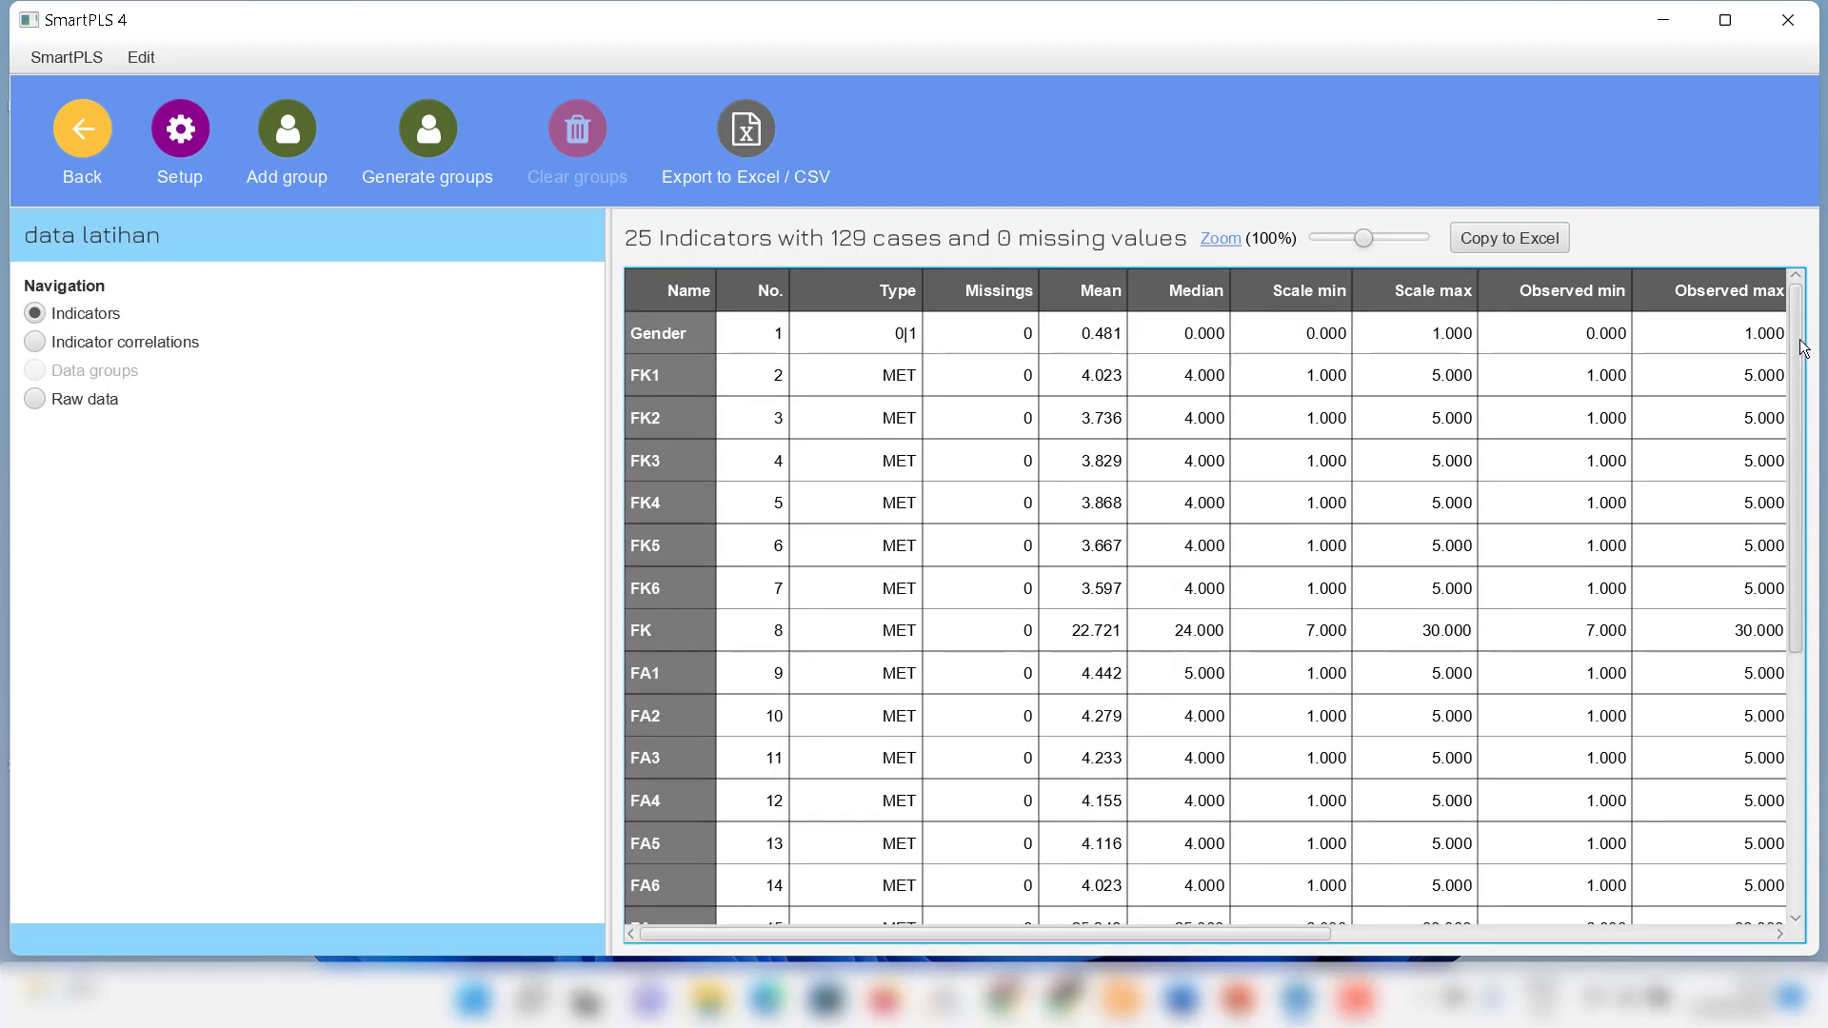
scroll(1783, 393, down, 3)
scroll(1786, 394, up, 3)
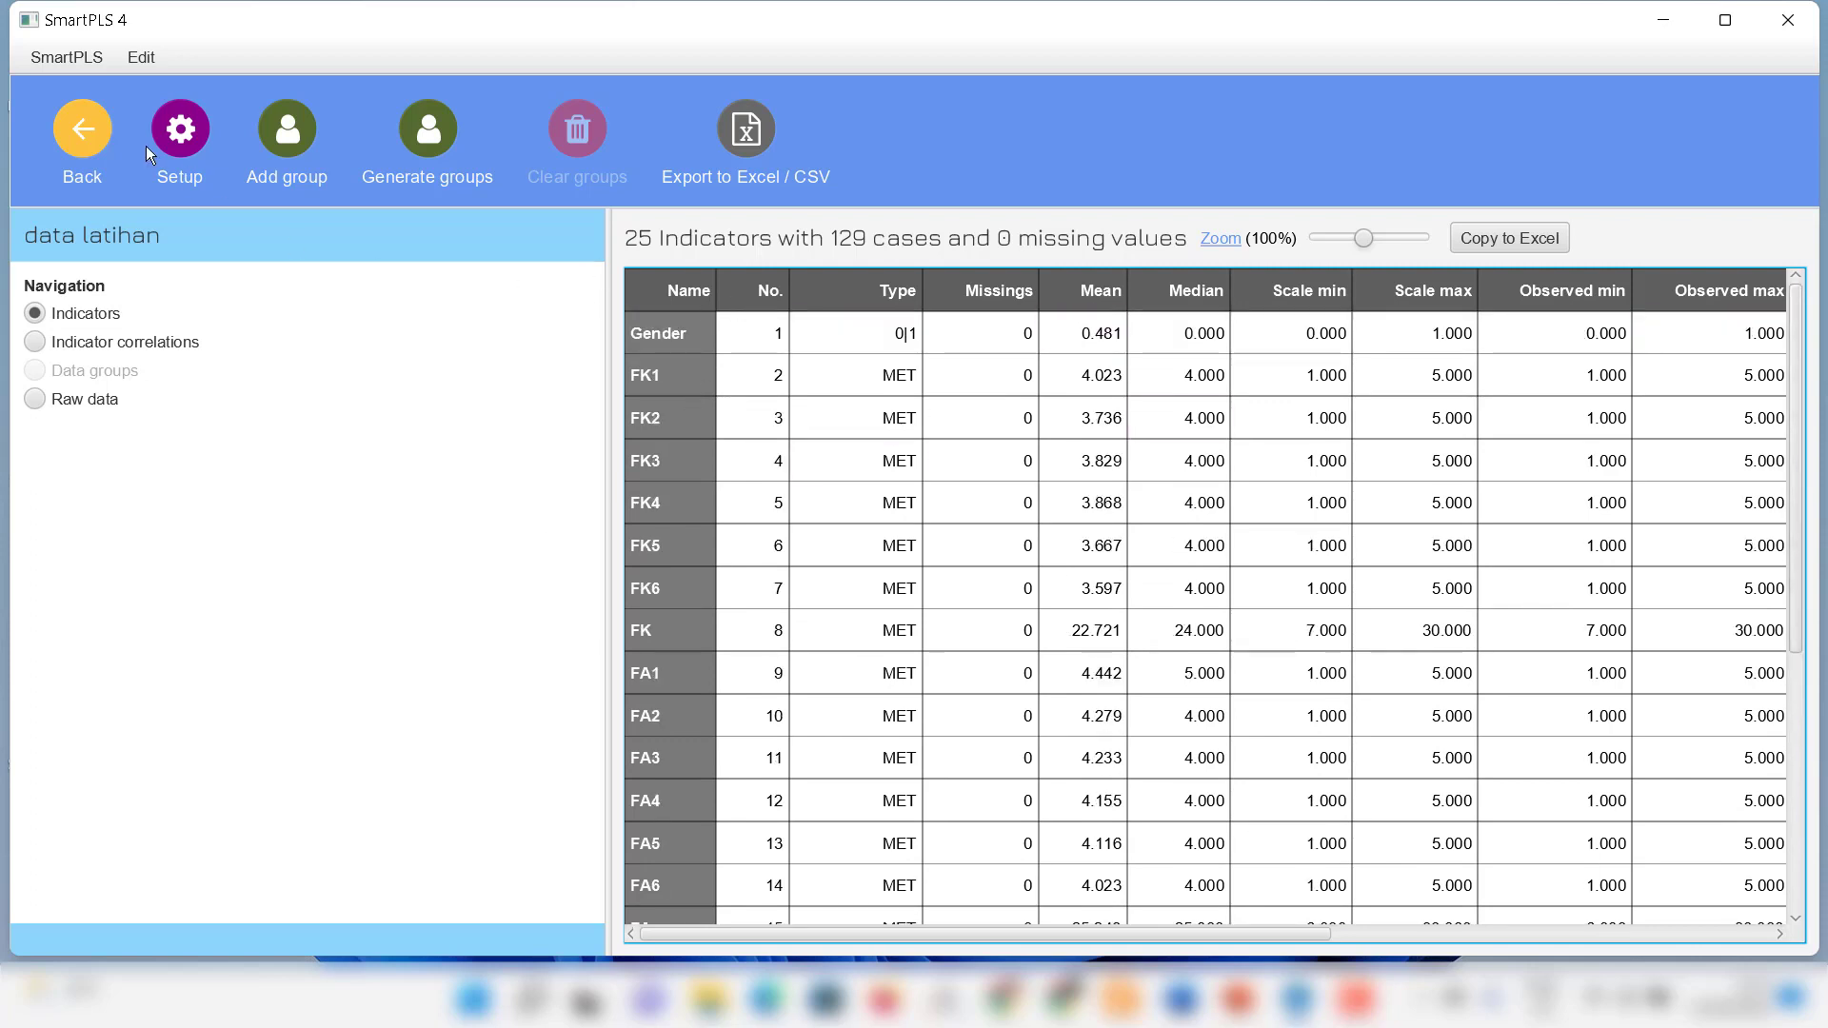
click(84, 133)
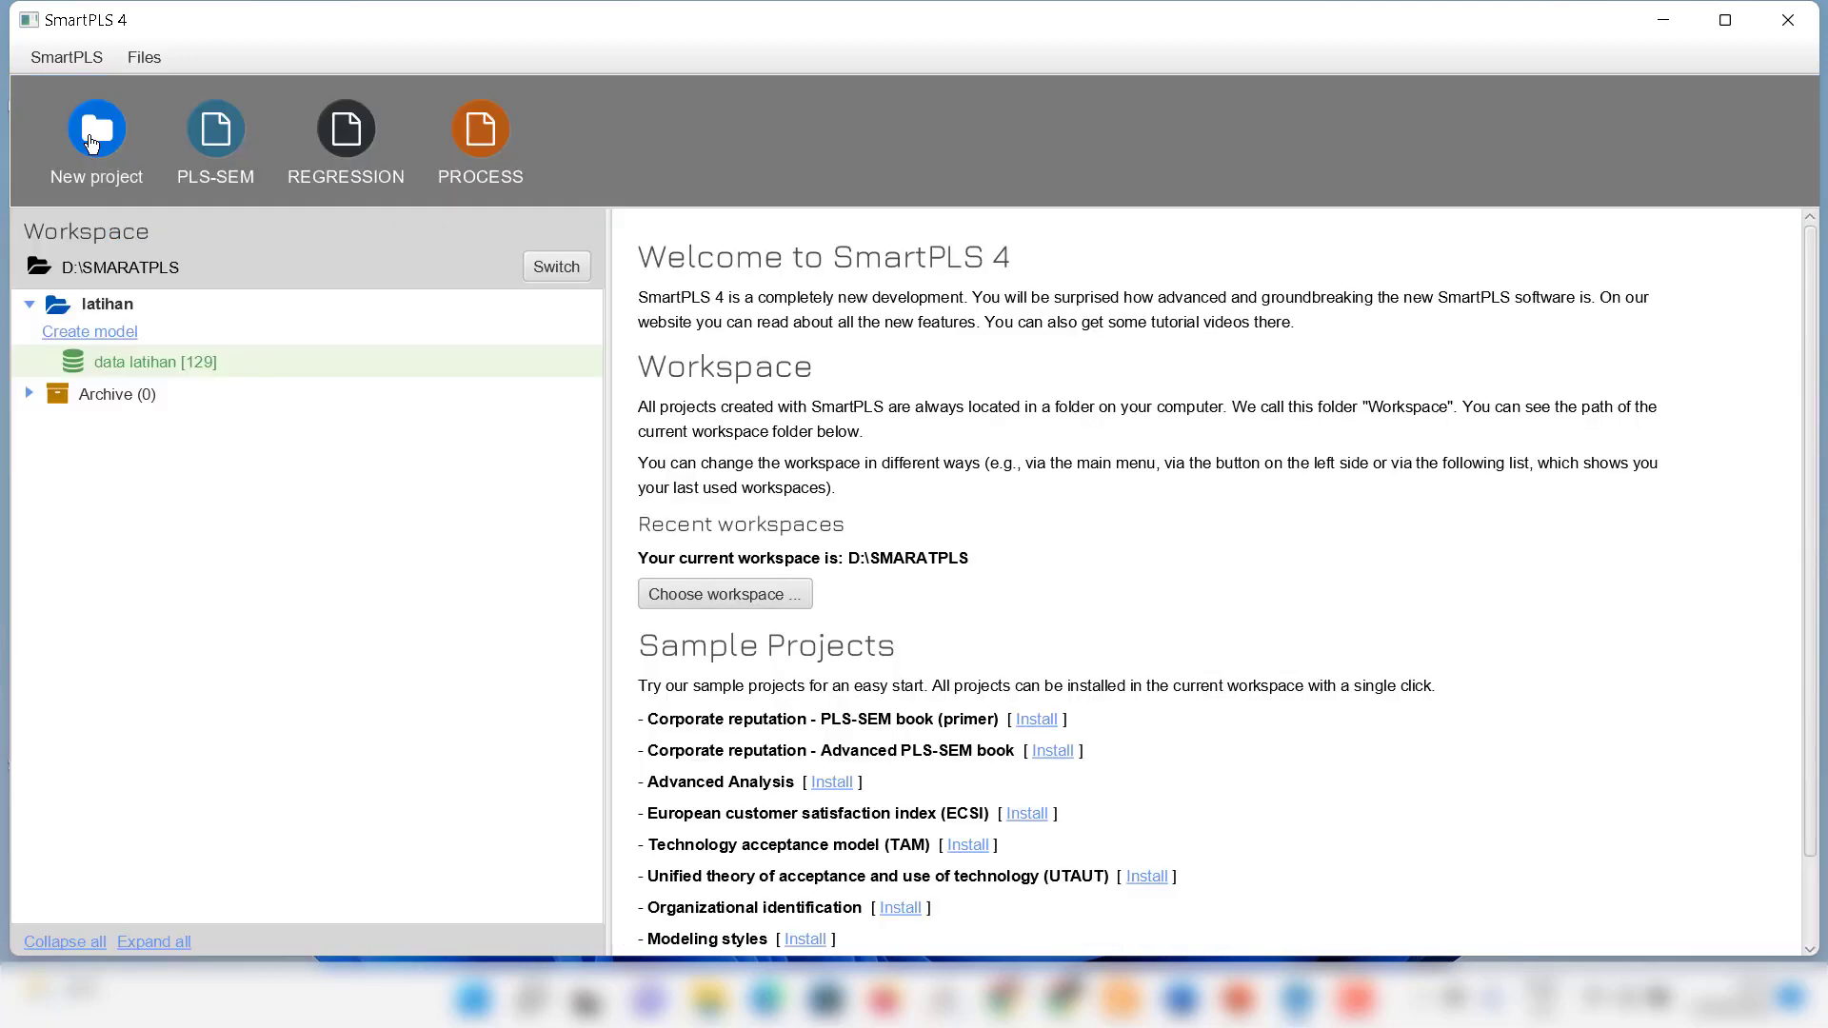
- Create a PLS-SEM model with the file name latihan in the latihan project
click(92, 333)
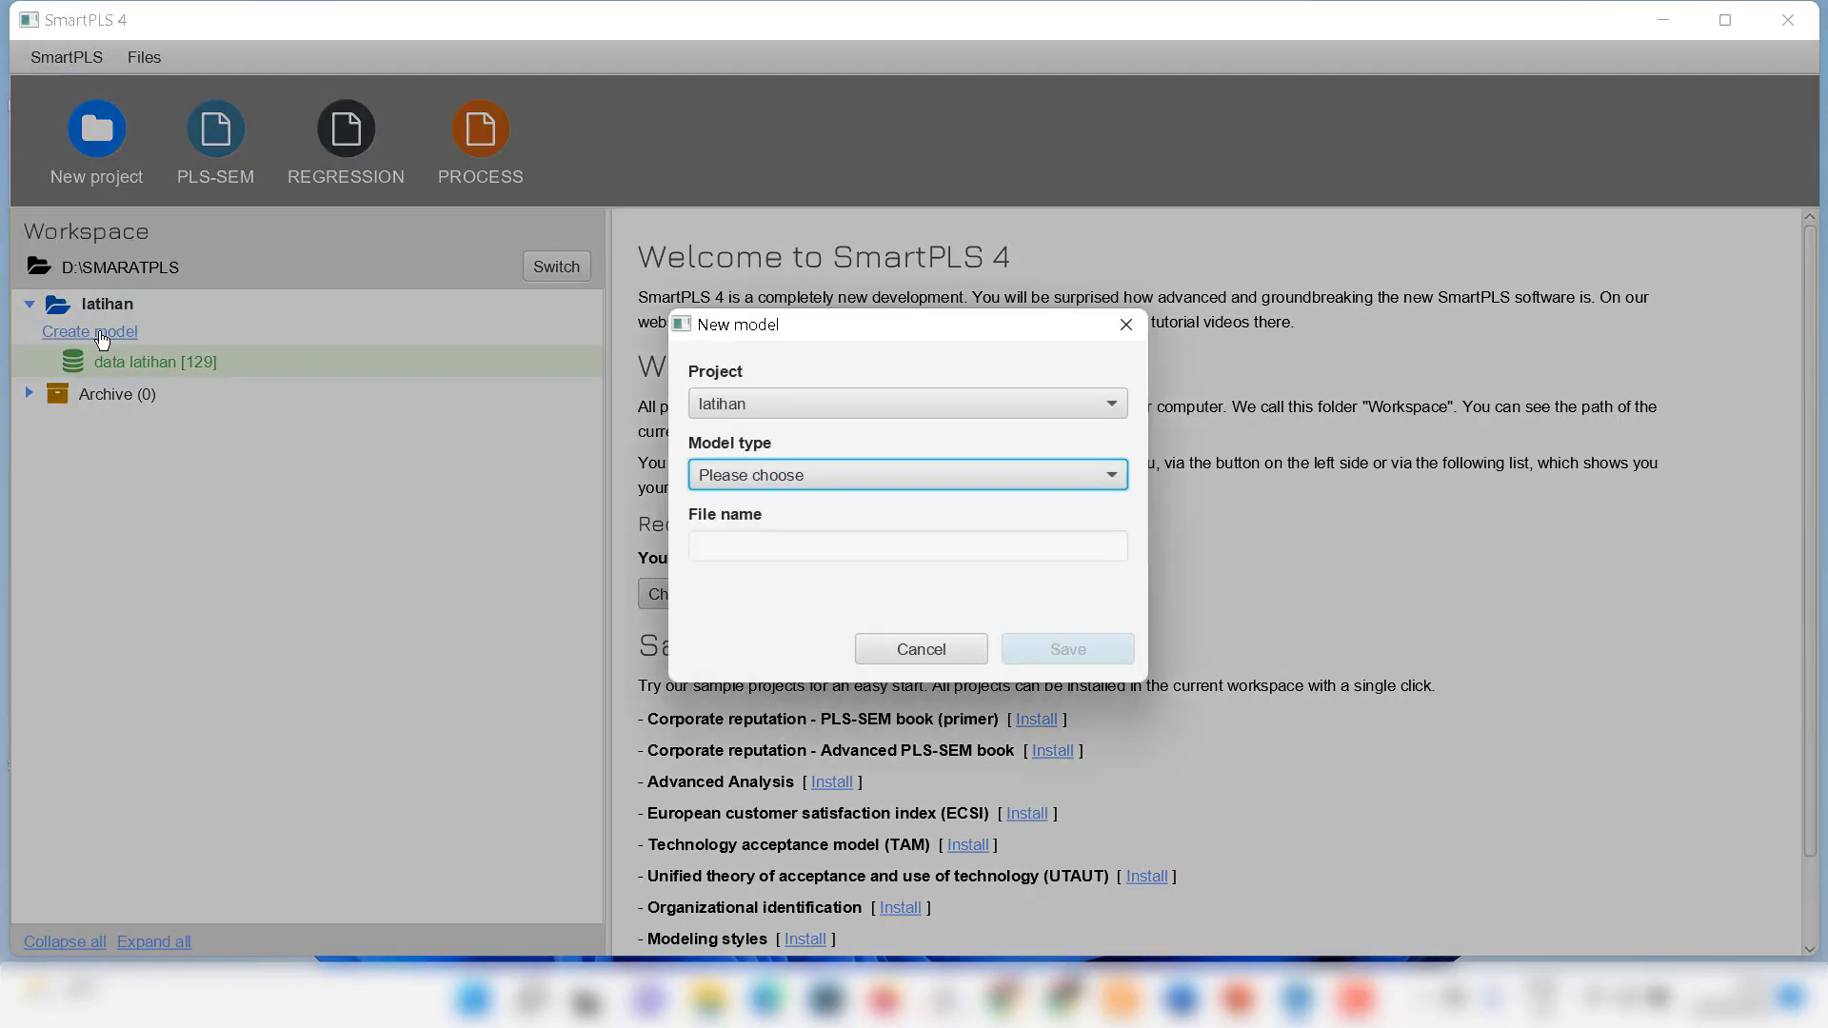
click(773, 476)
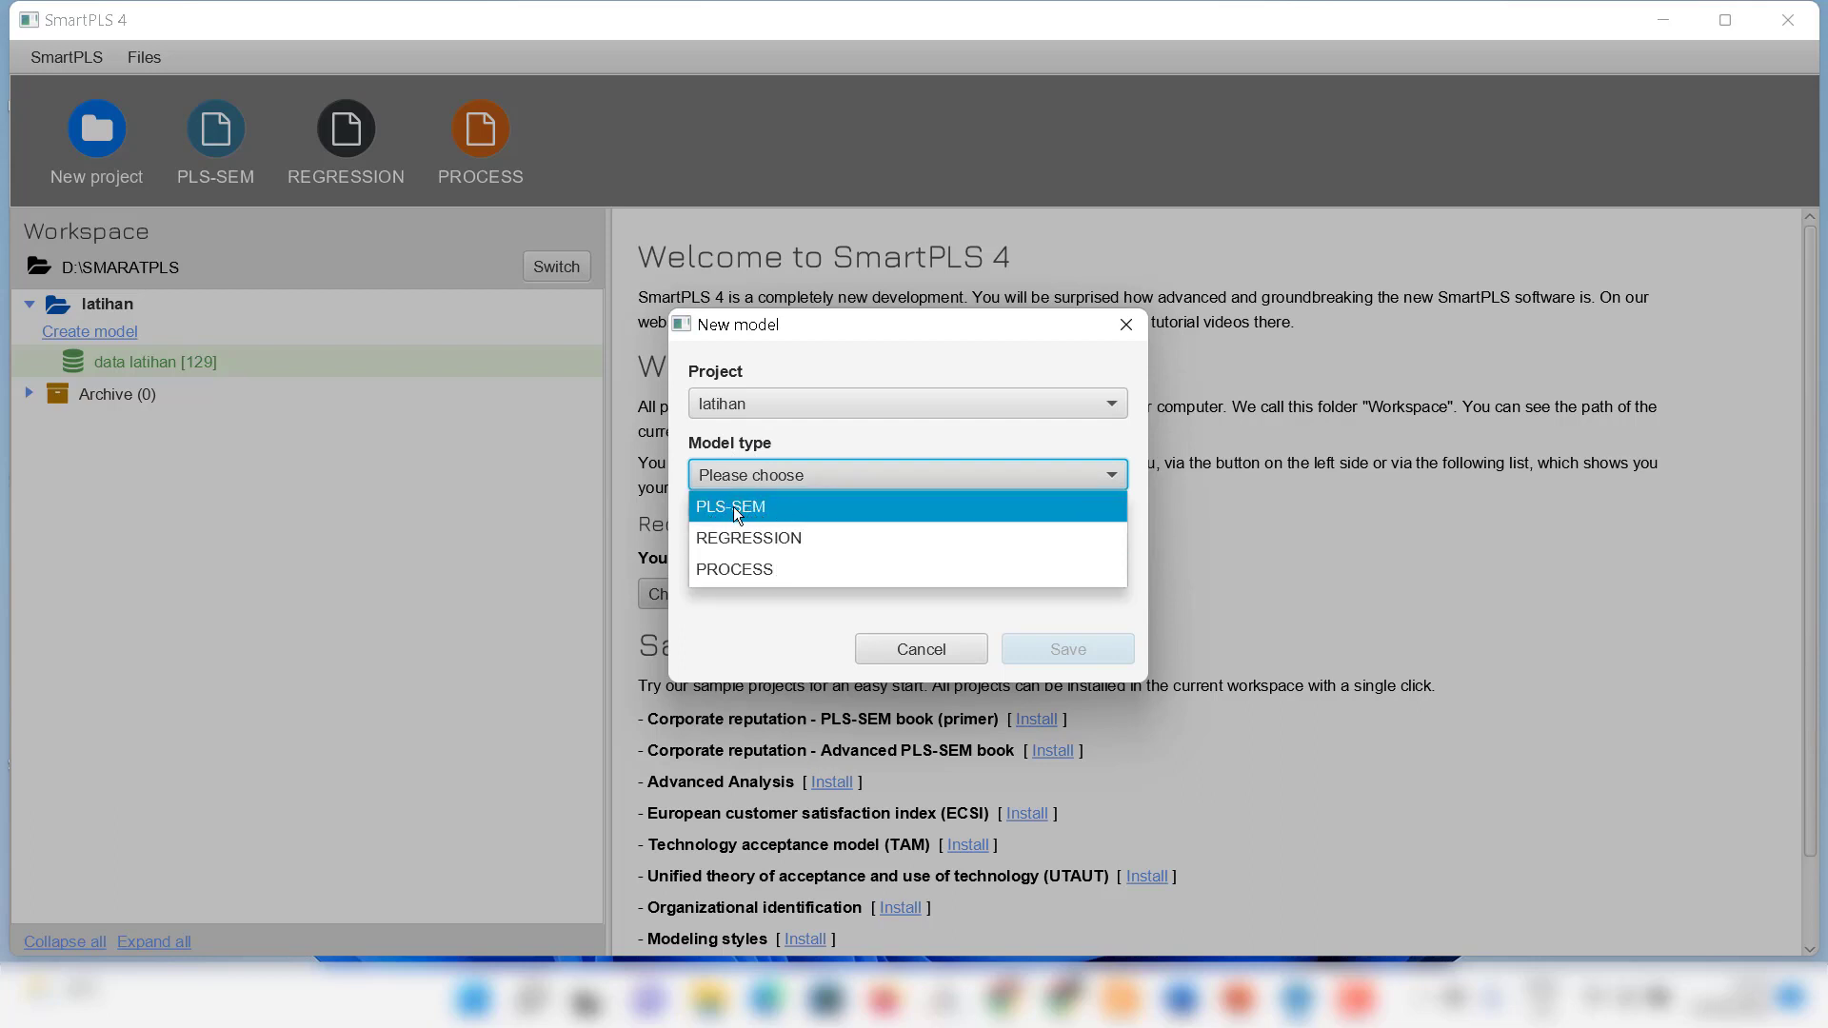
click(745, 507)
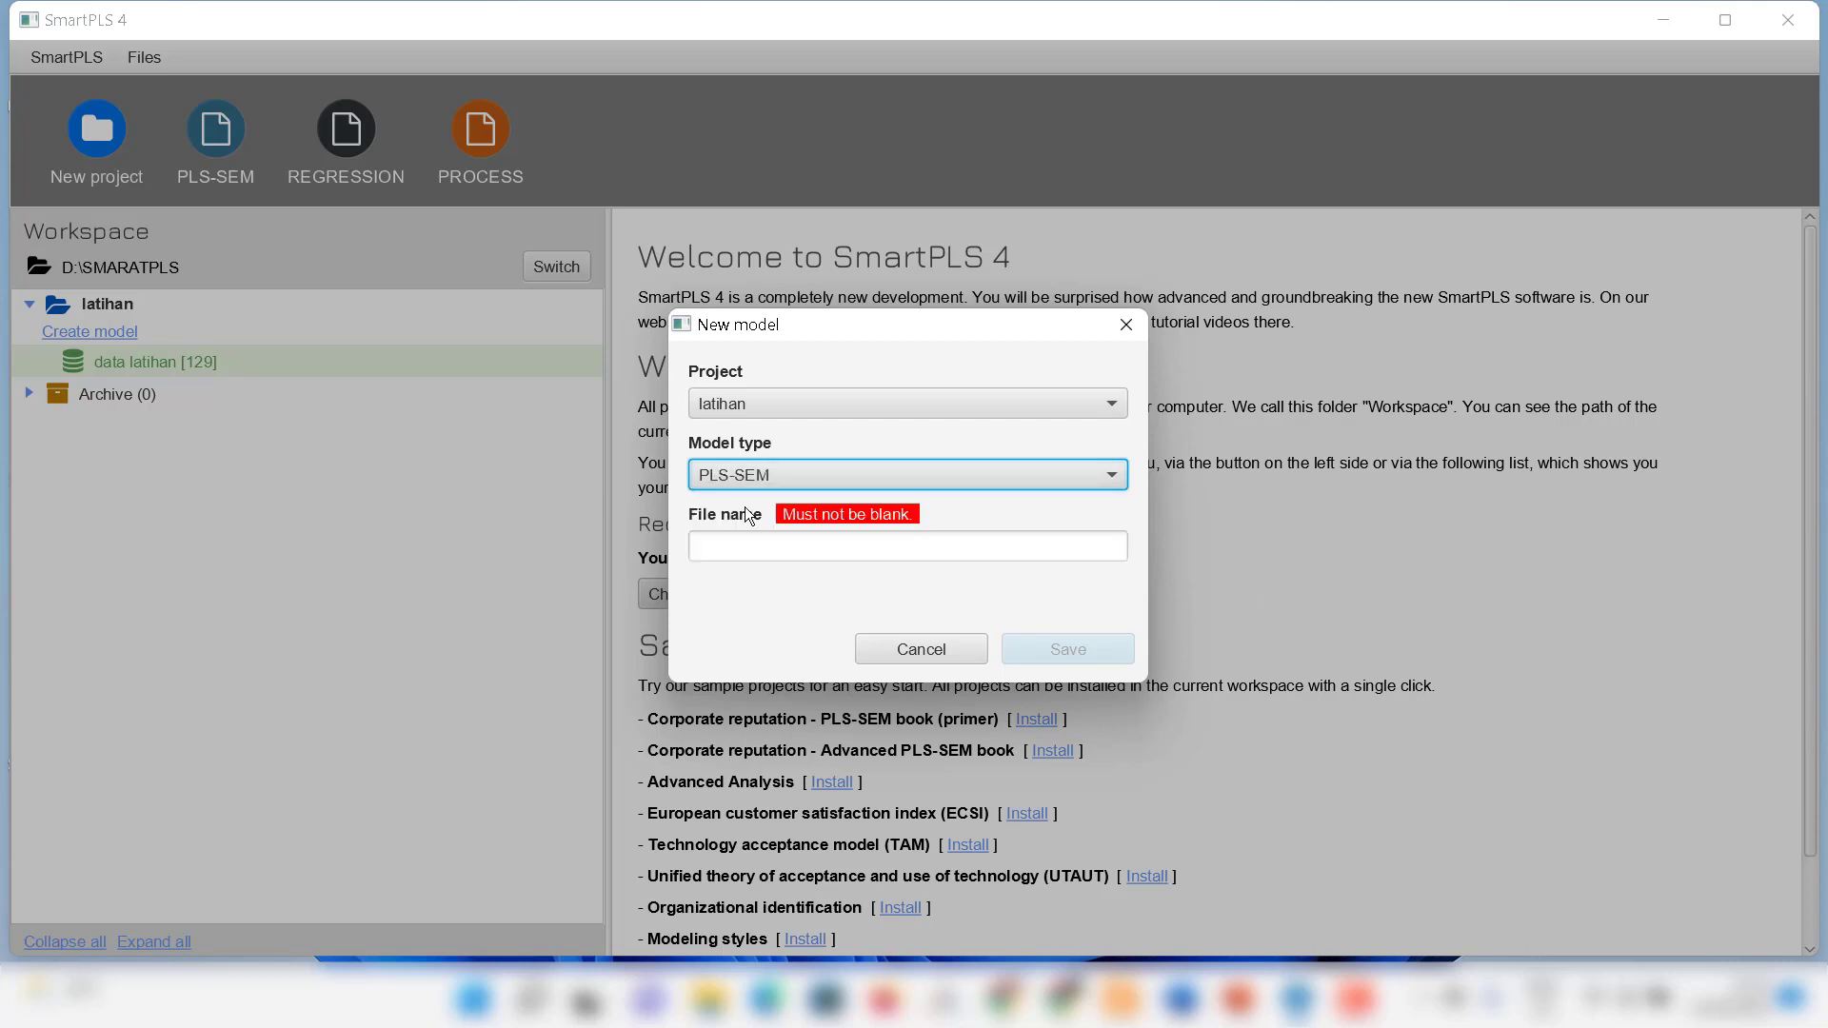
click(740, 539)
text(latihan)
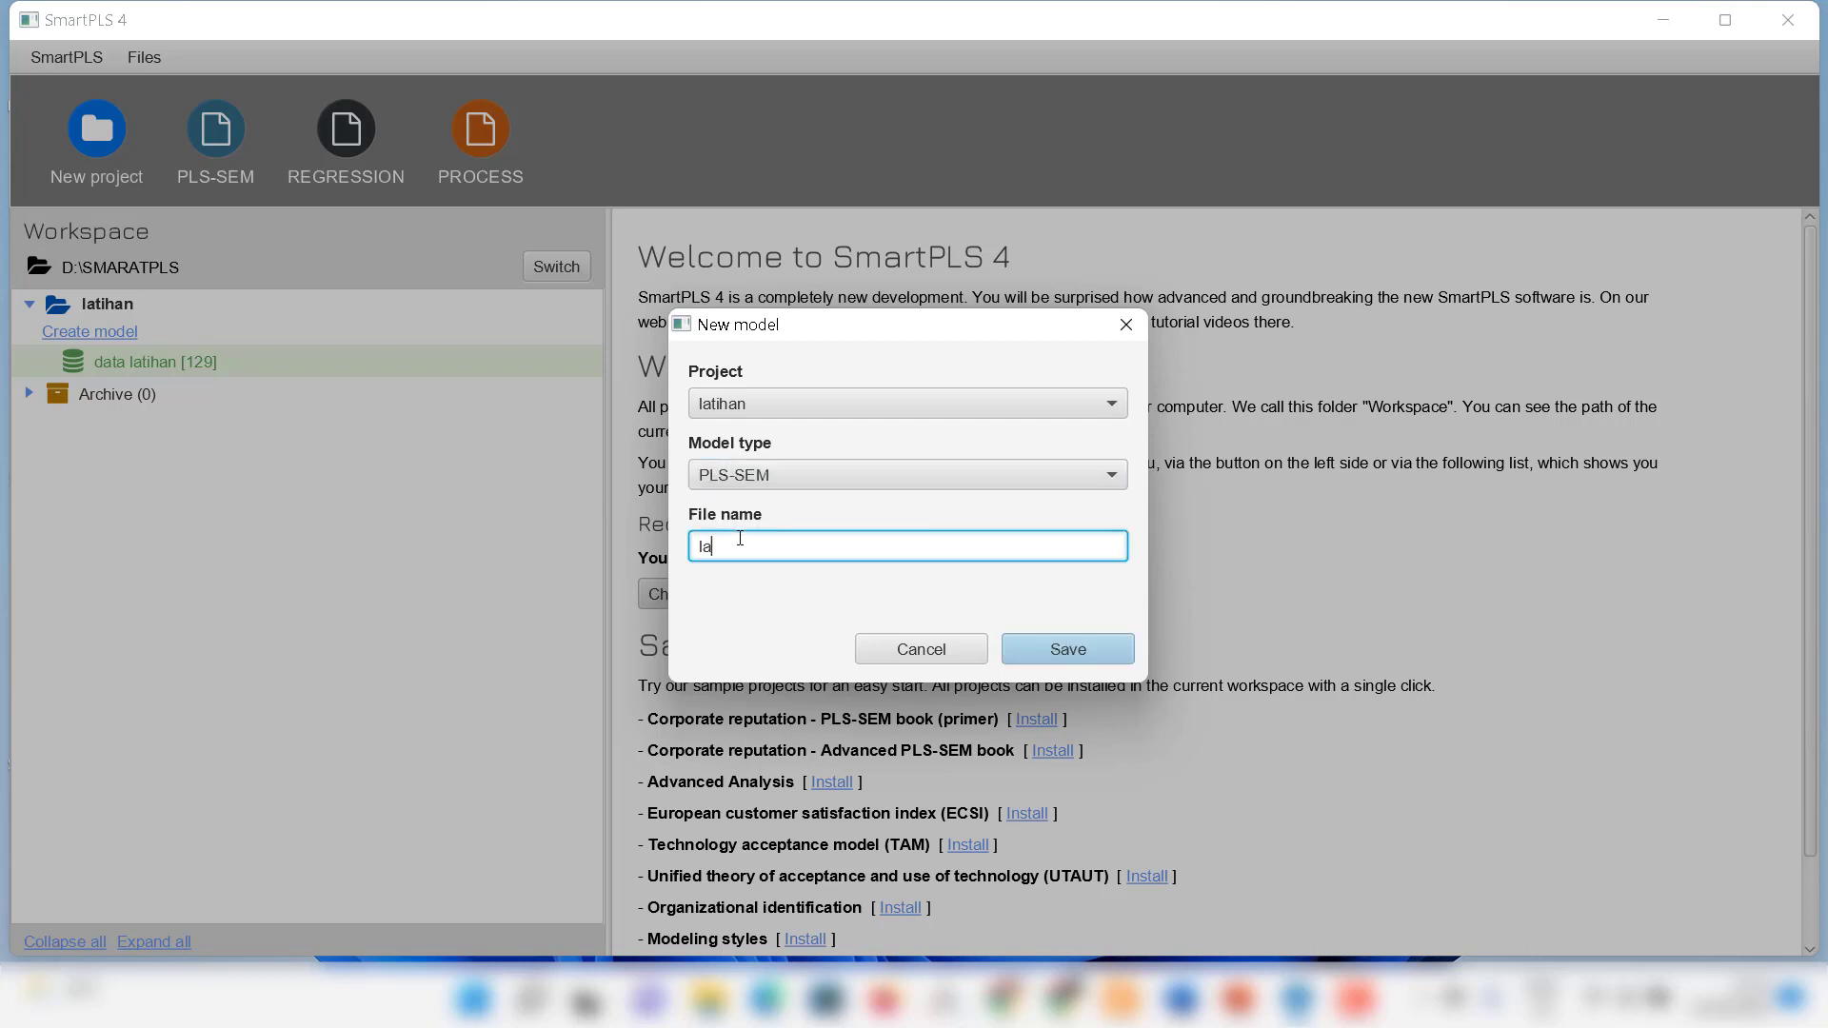
key(BackSpace)
key(BackSpace)
key(BackSpace)
text(han)
click(1017, 641)
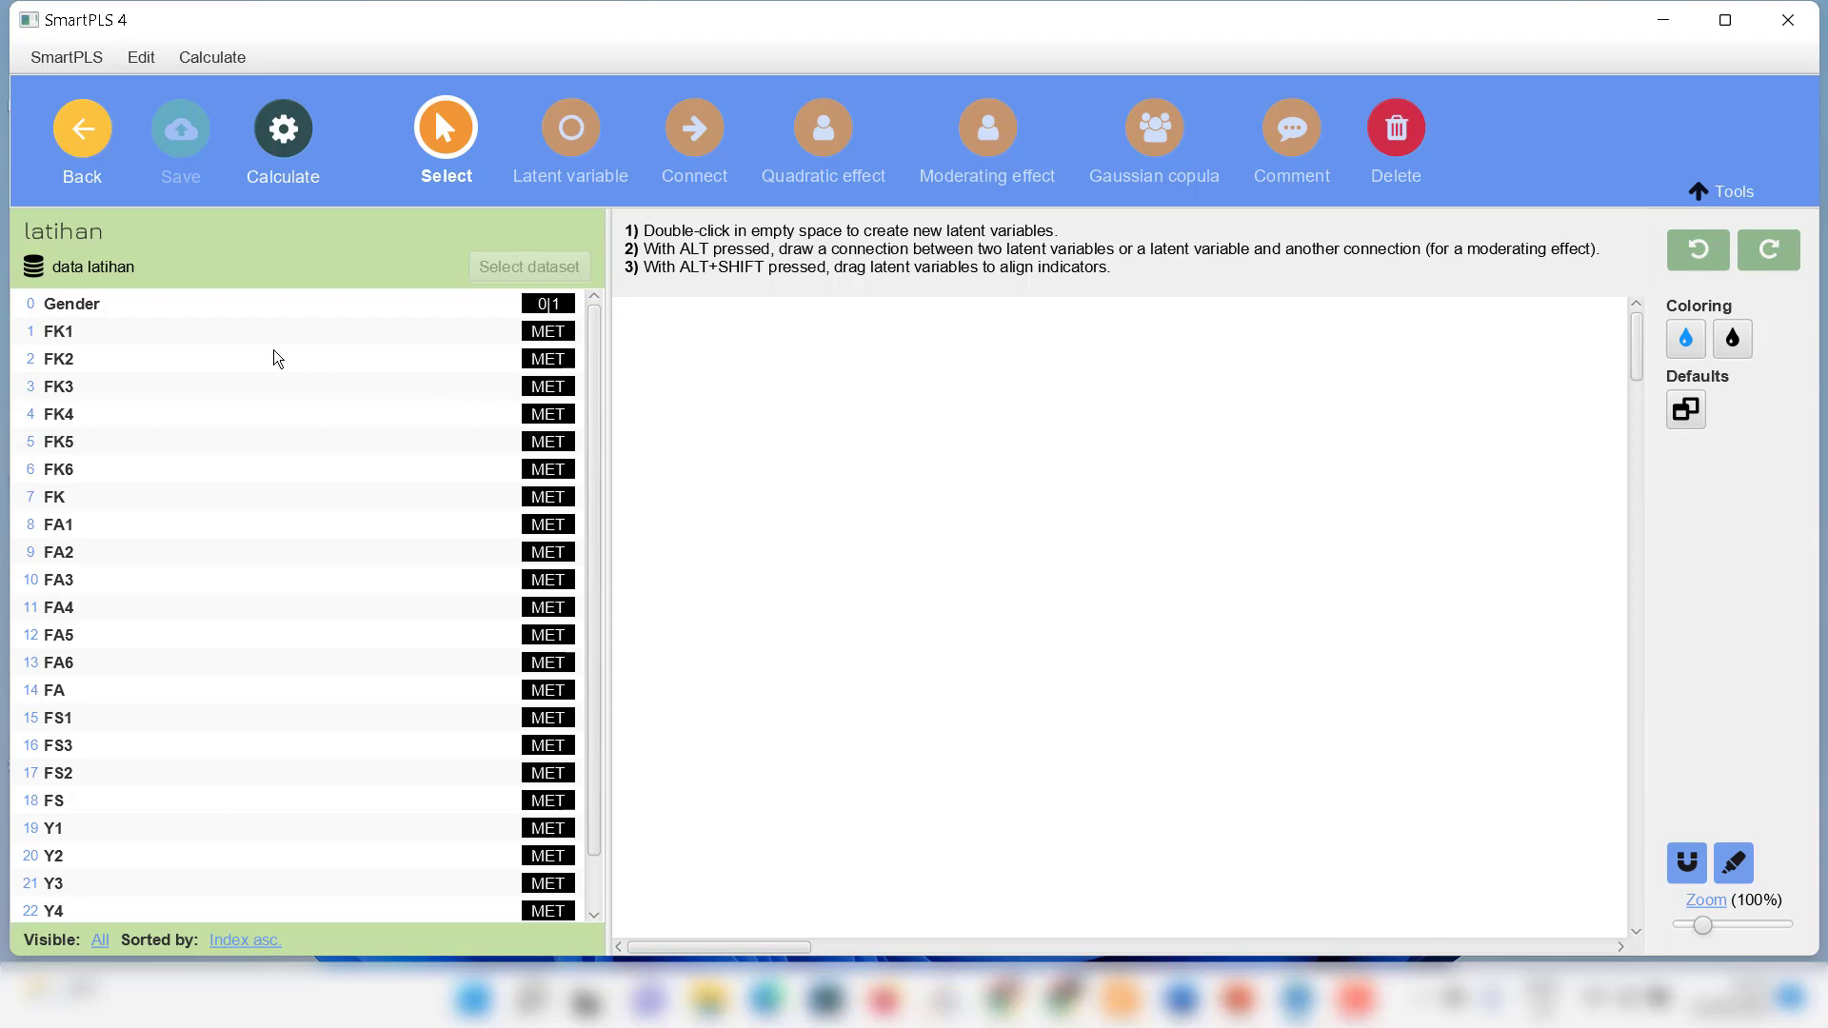
click(87, 339)
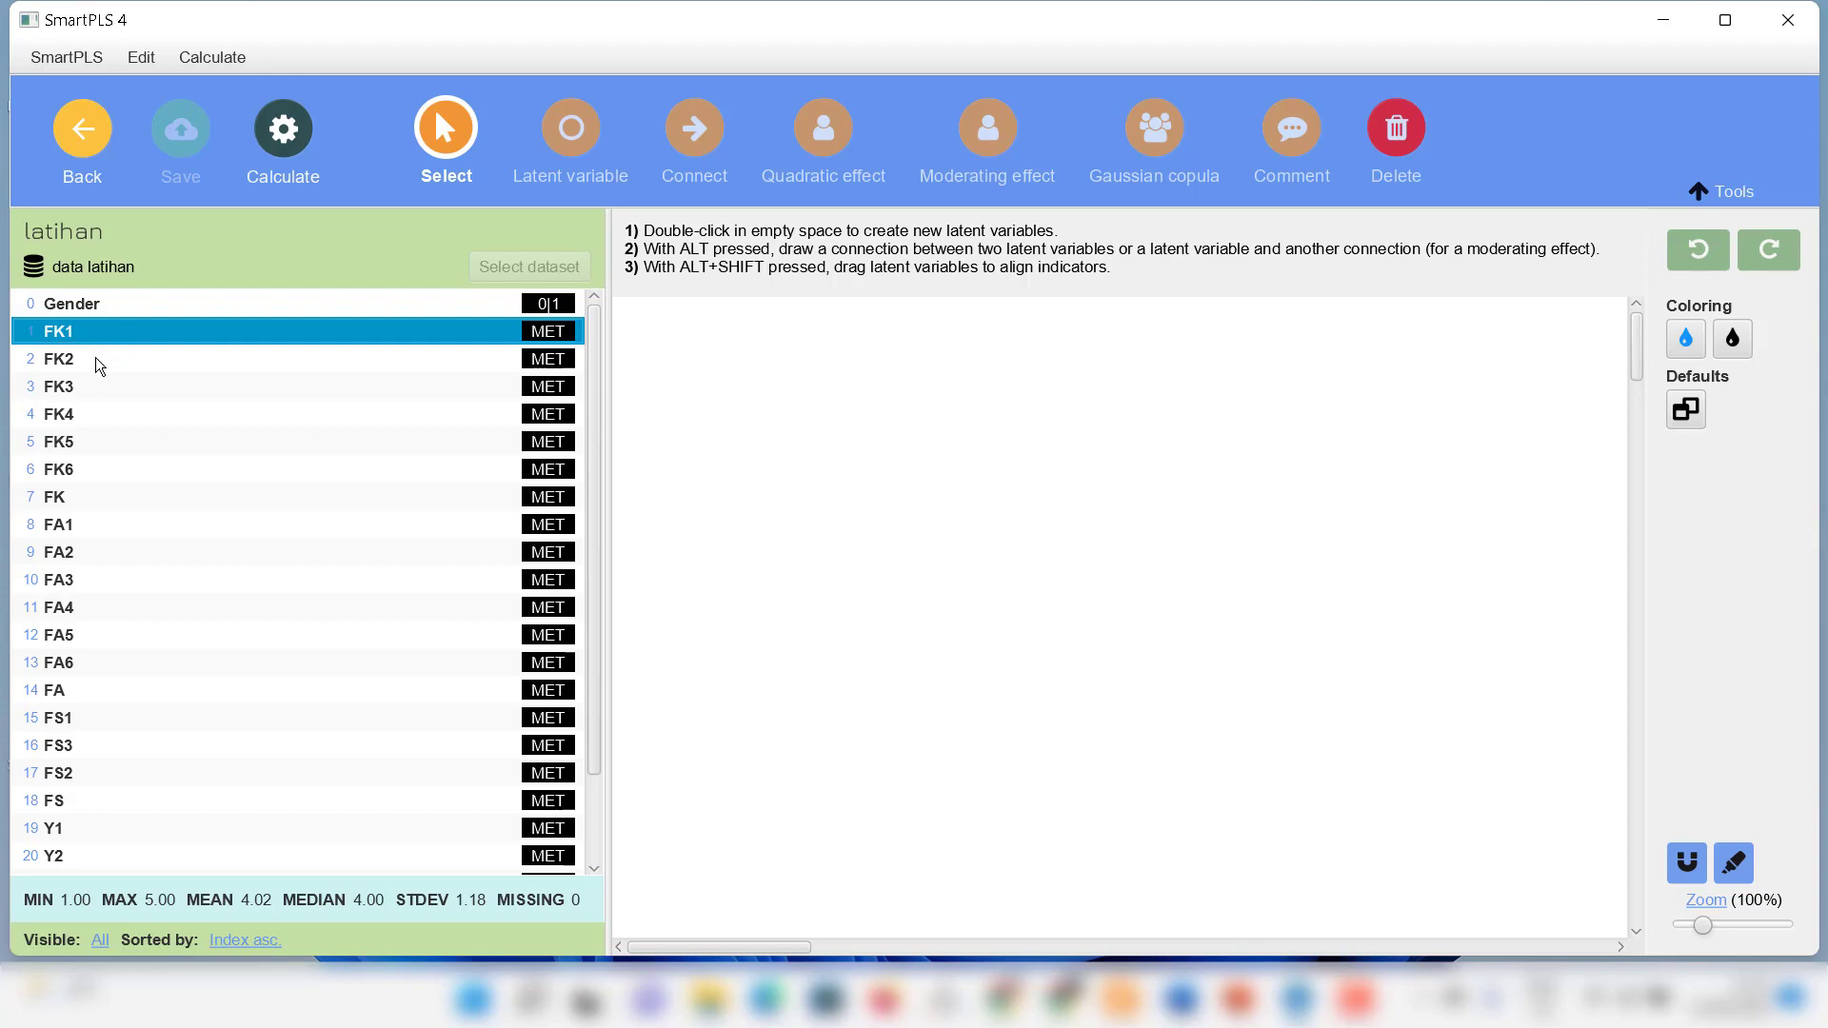
click(95, 357)
click(94, 337)
click(93, 352)
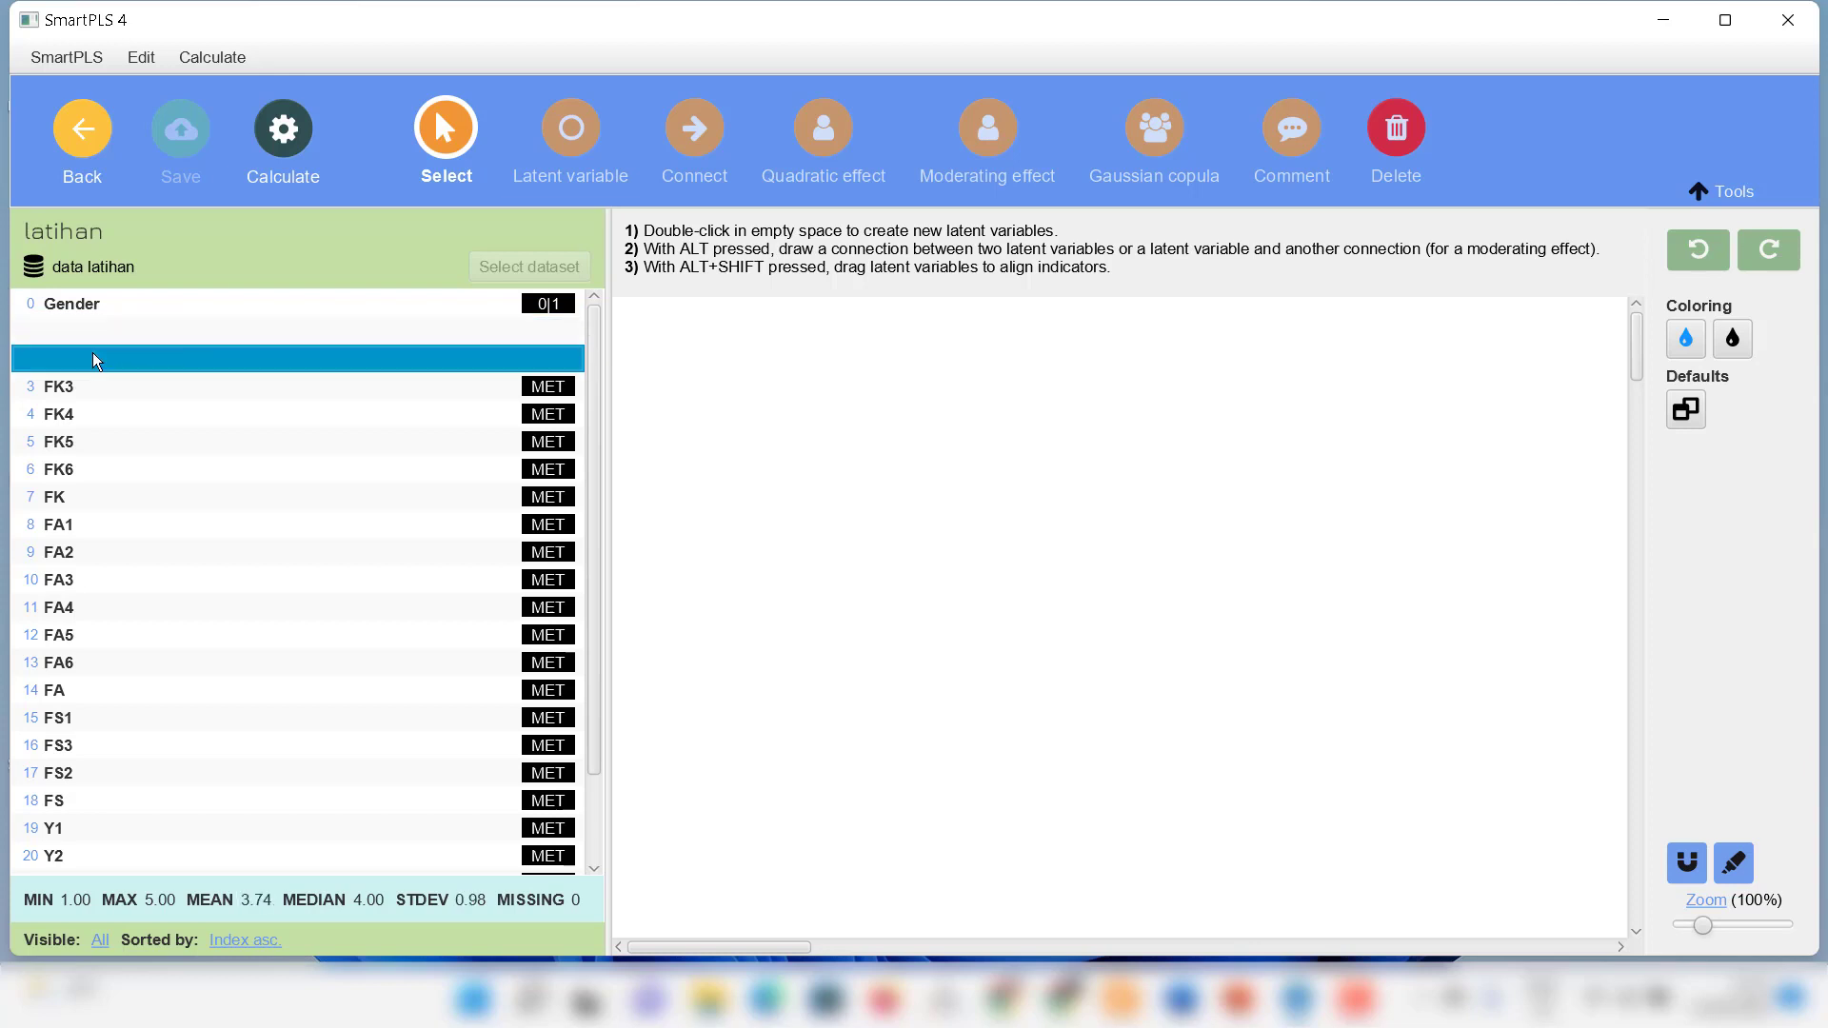
click(93, 333)
click(101, 371)
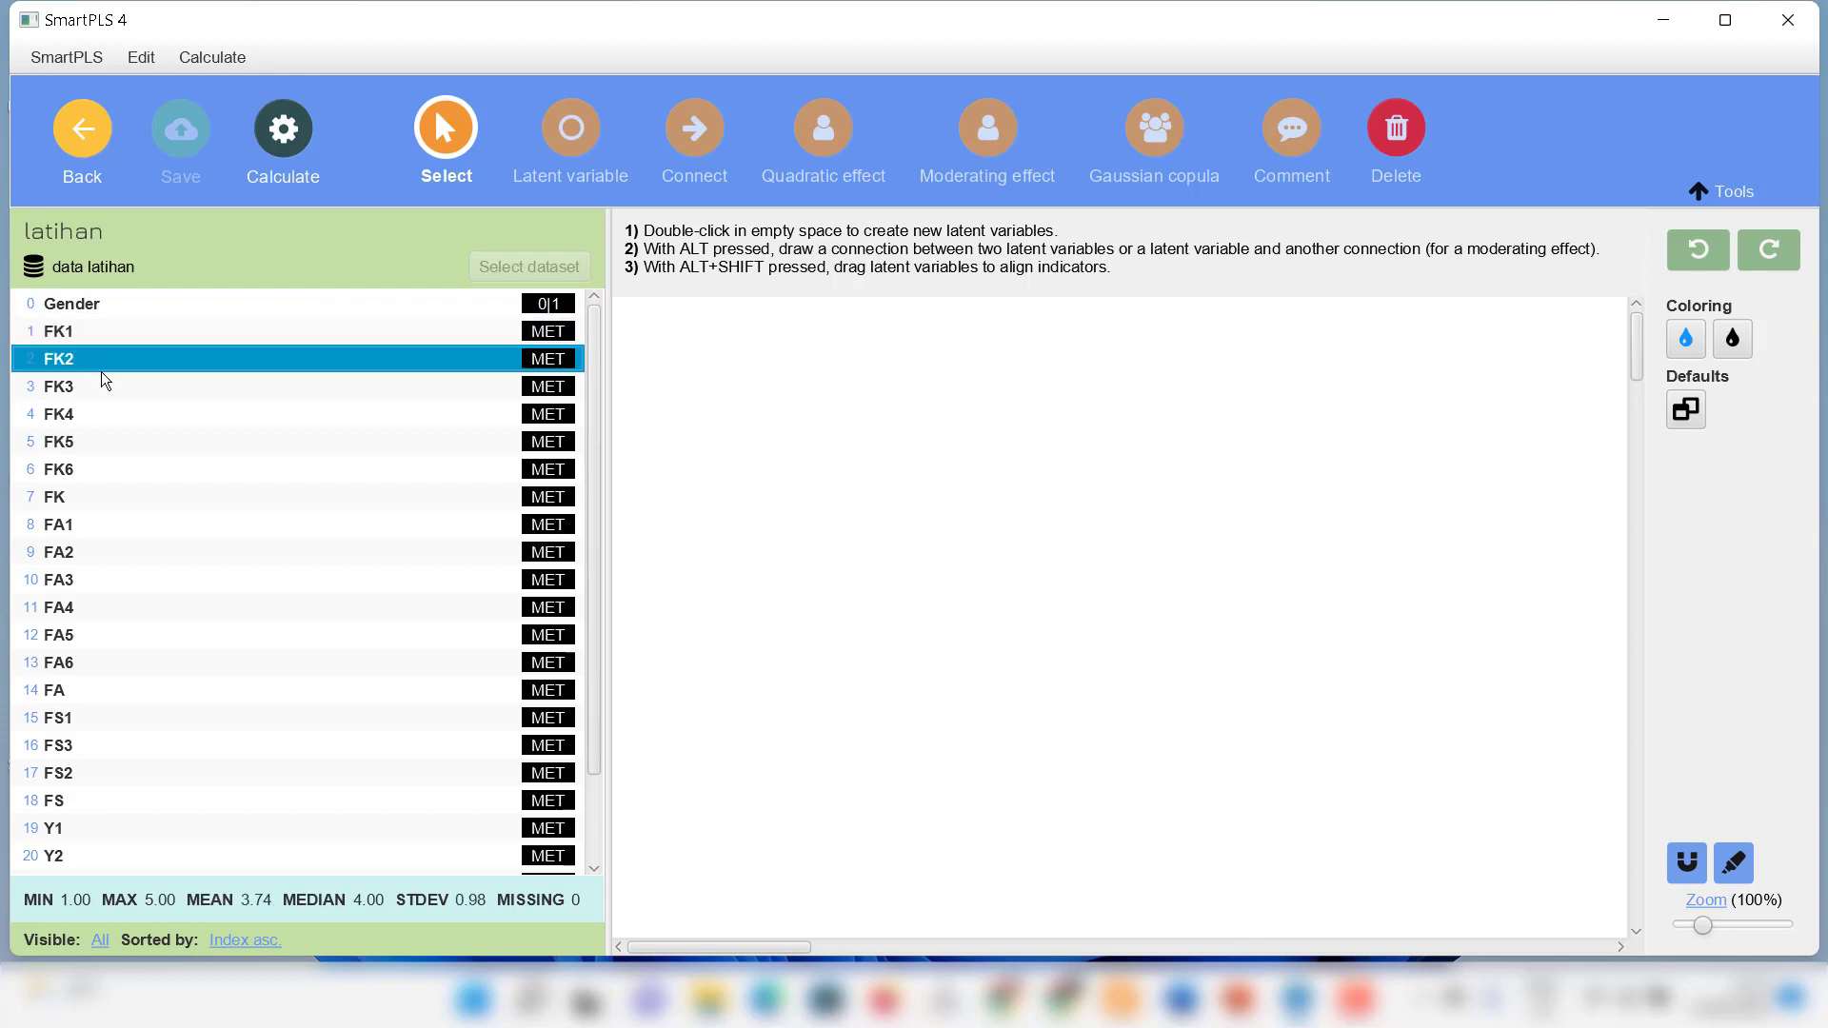
- Create a latent variable named "Financial Knowledge" on the canvas from indicators FK1 to FK6
click(85, 340)
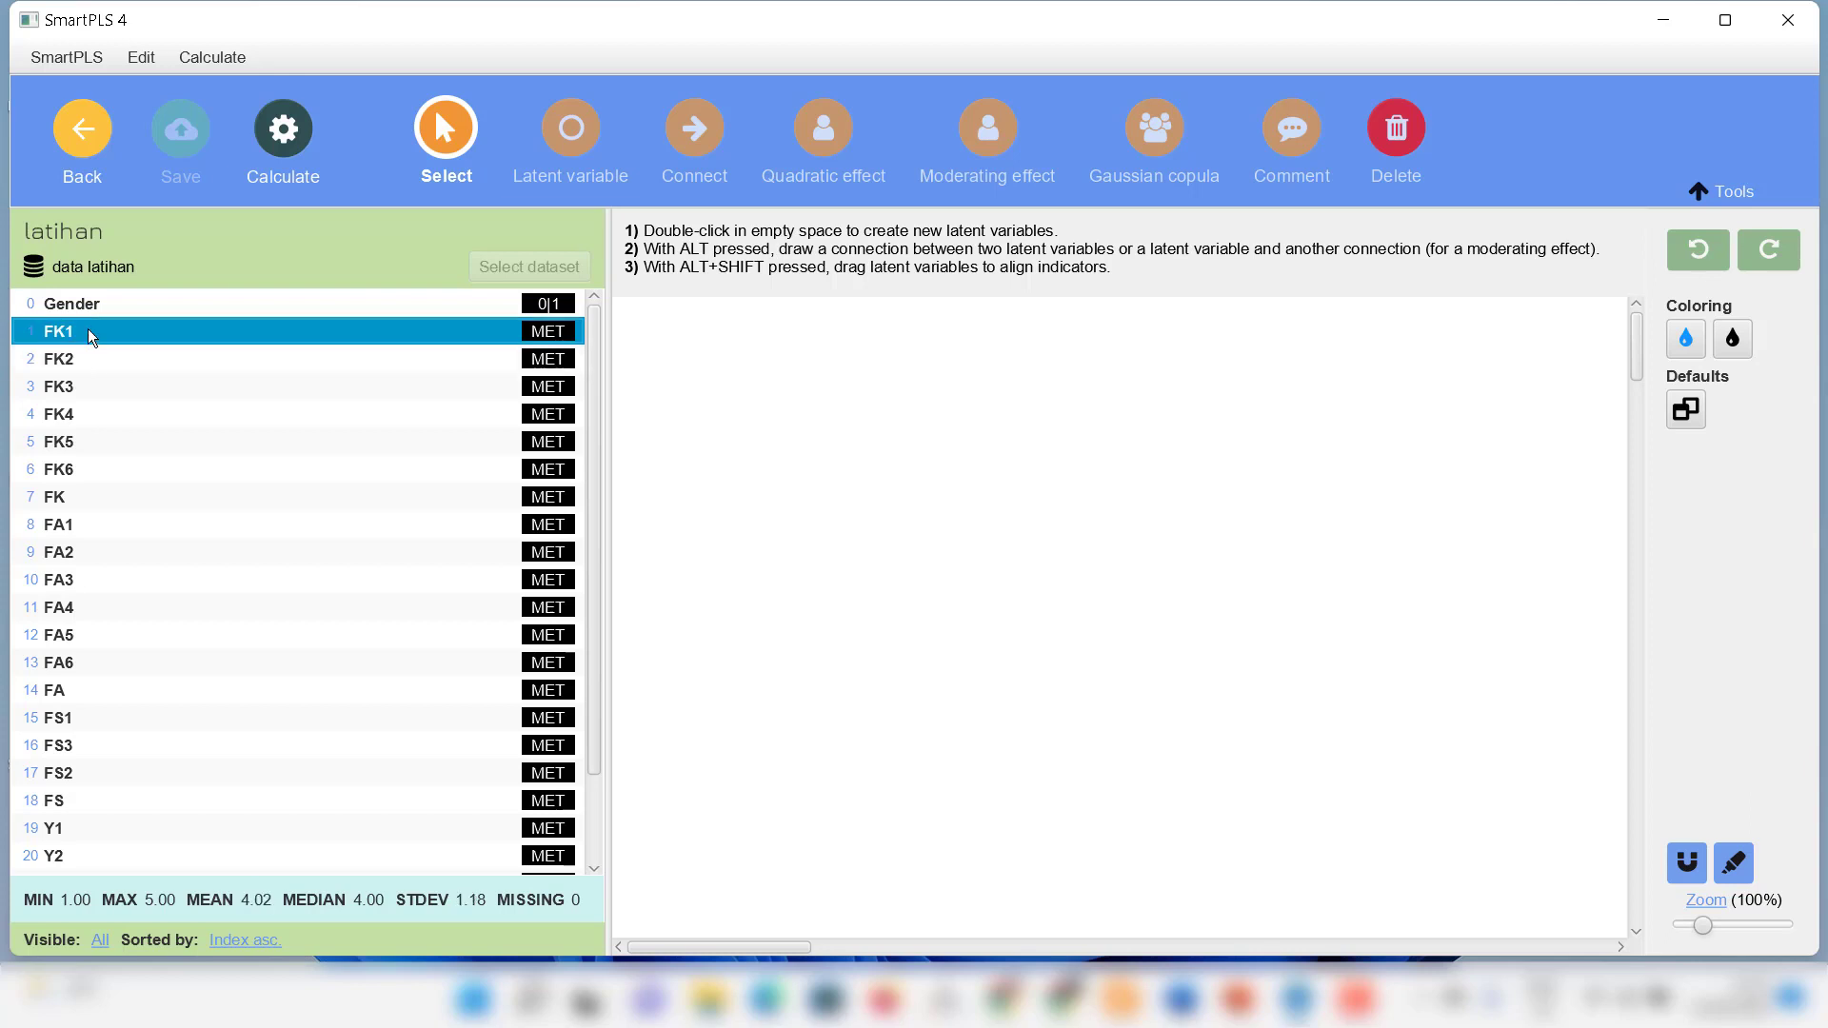
shift+click(81, 472)
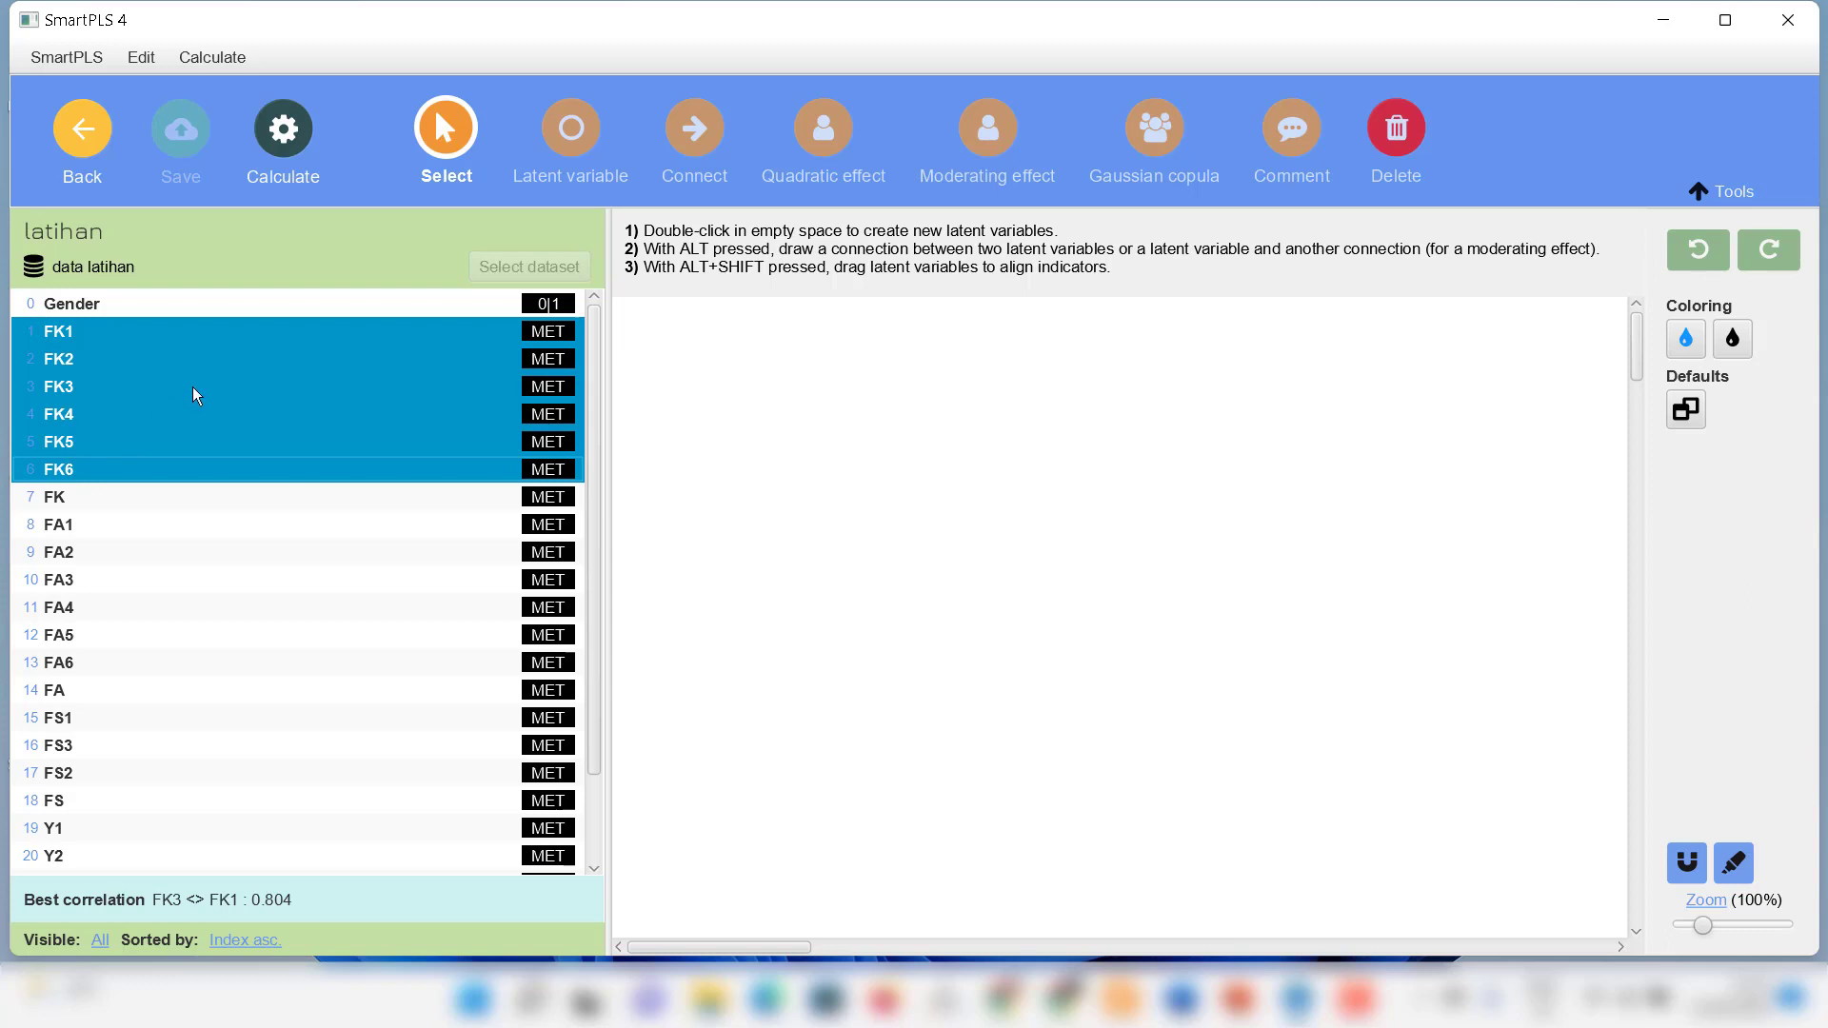
drag(192, 396, 890, 433)
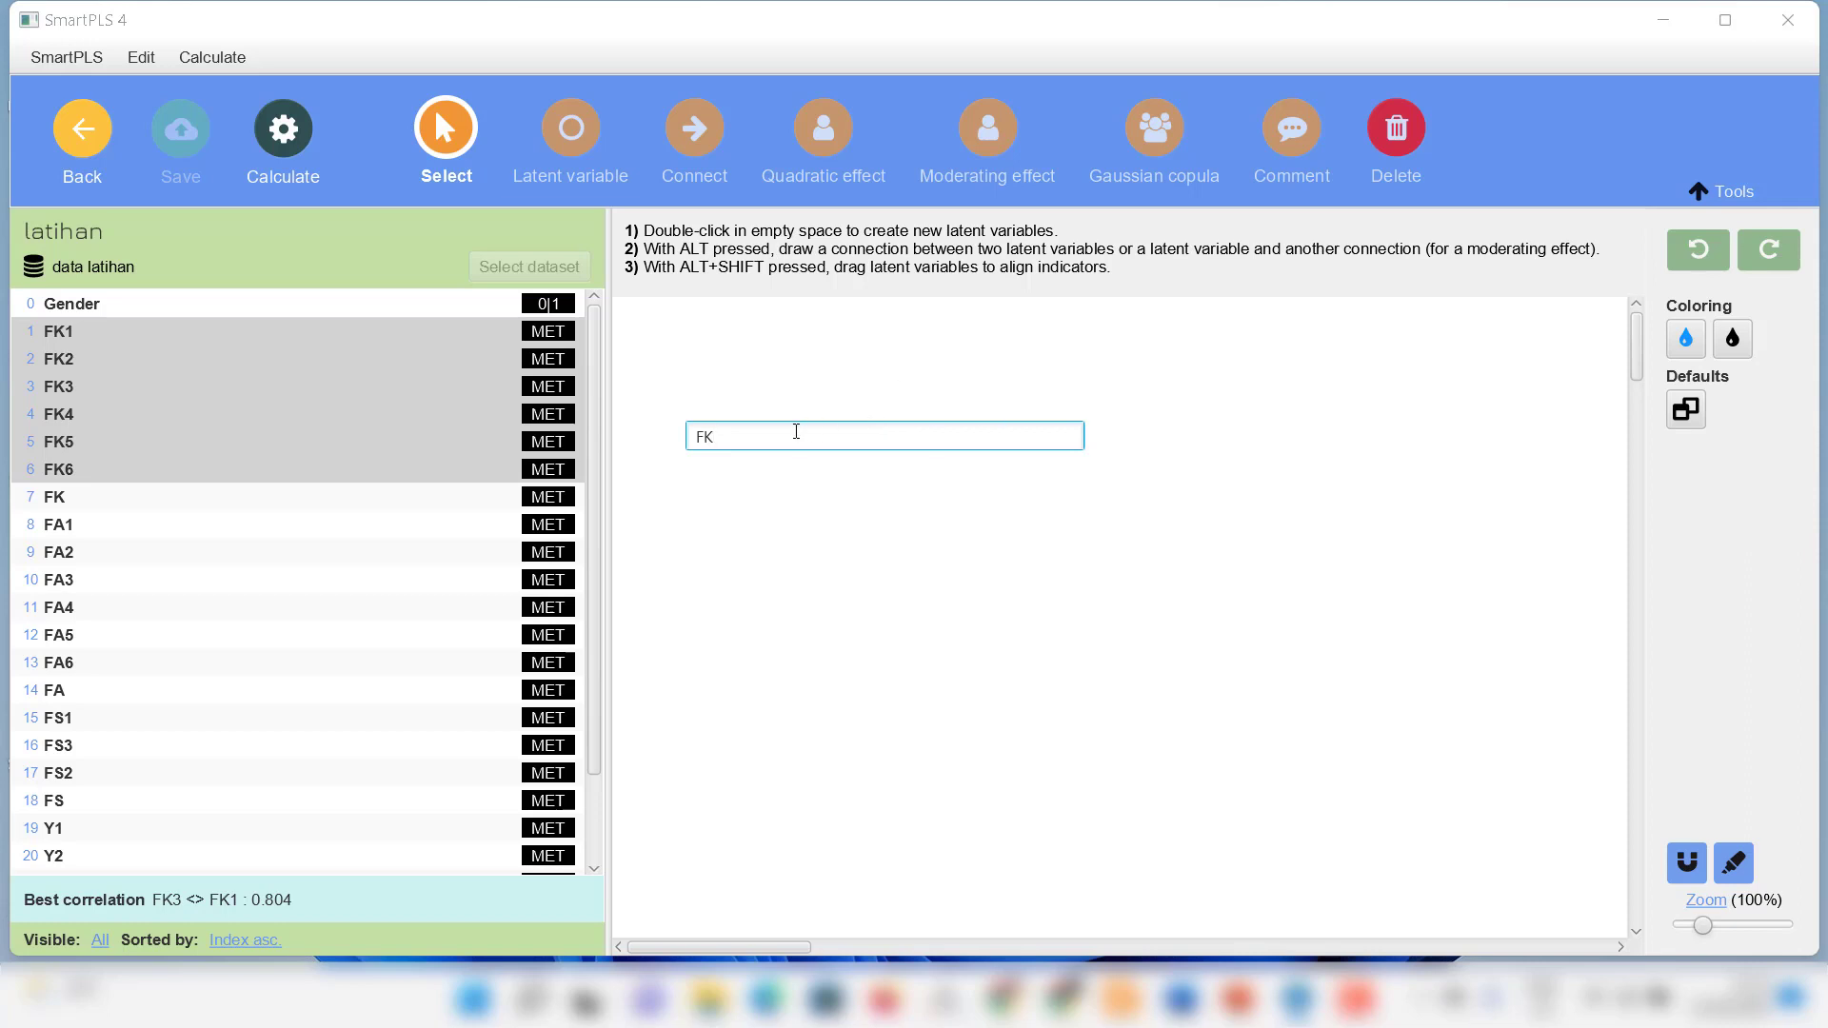
key(BackSpace)
key(BackSpace)
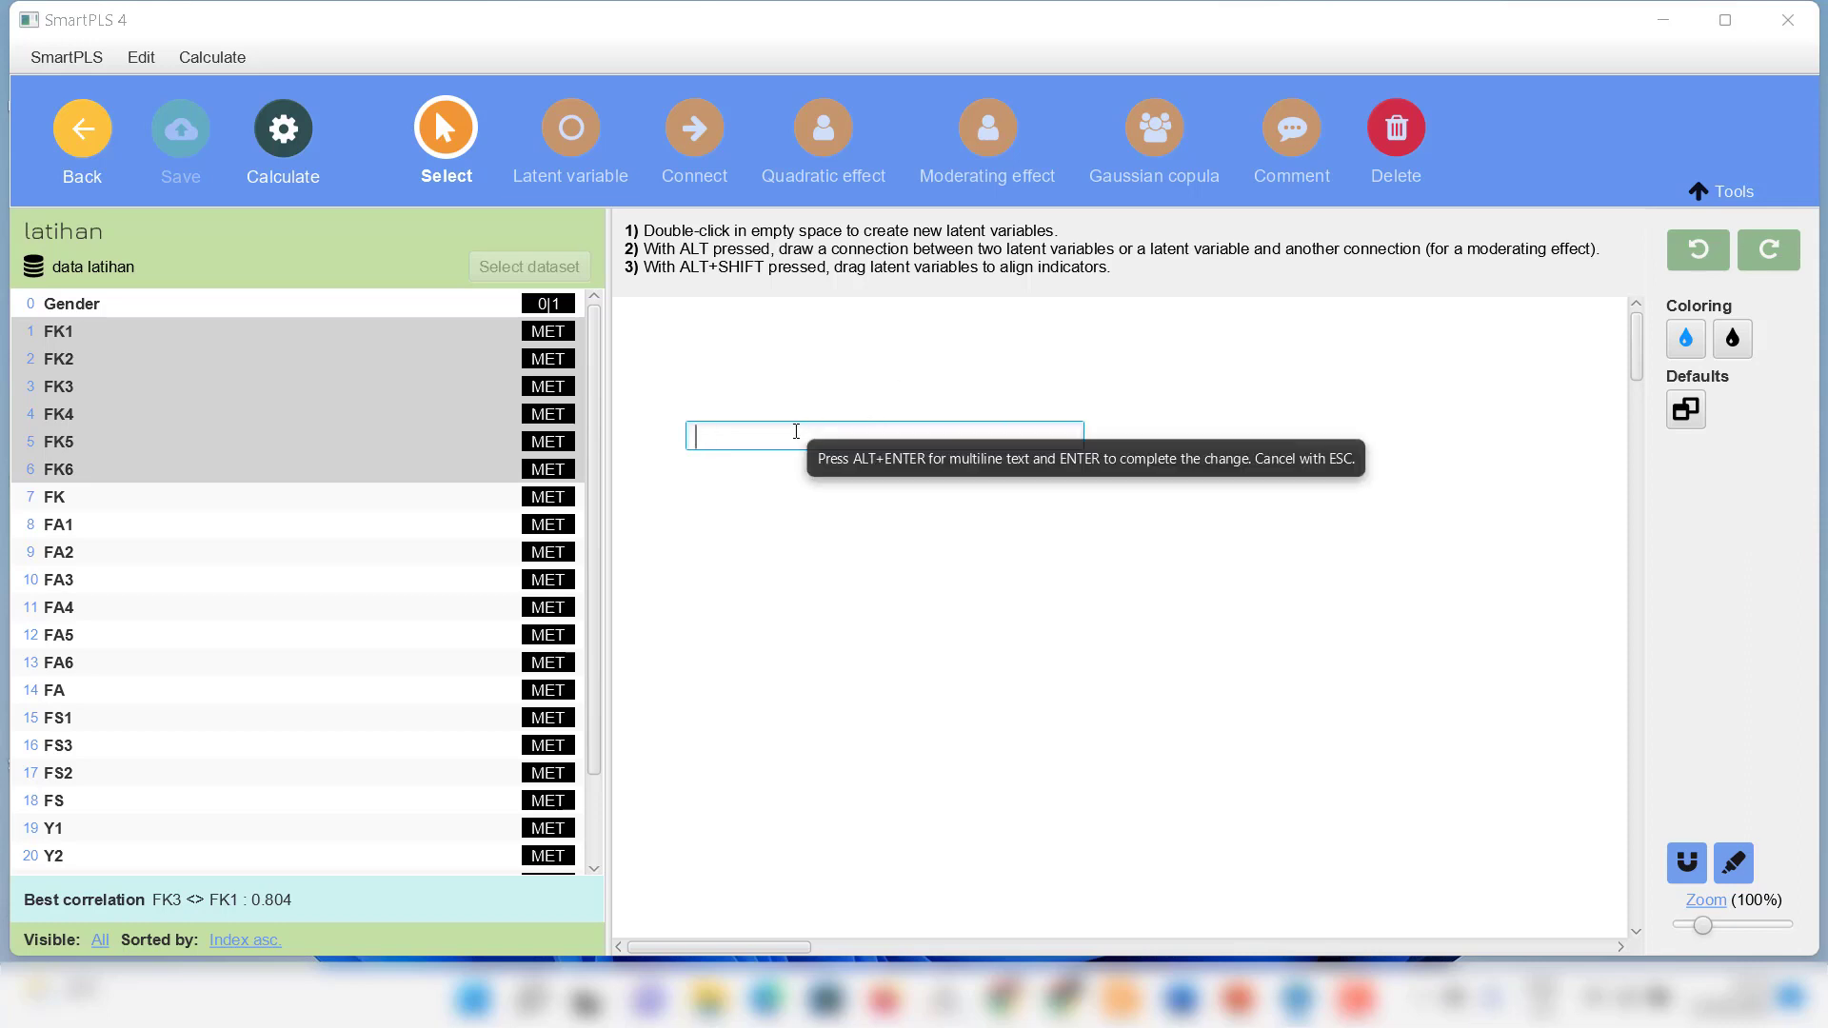
text(Financ)
text(Kn)
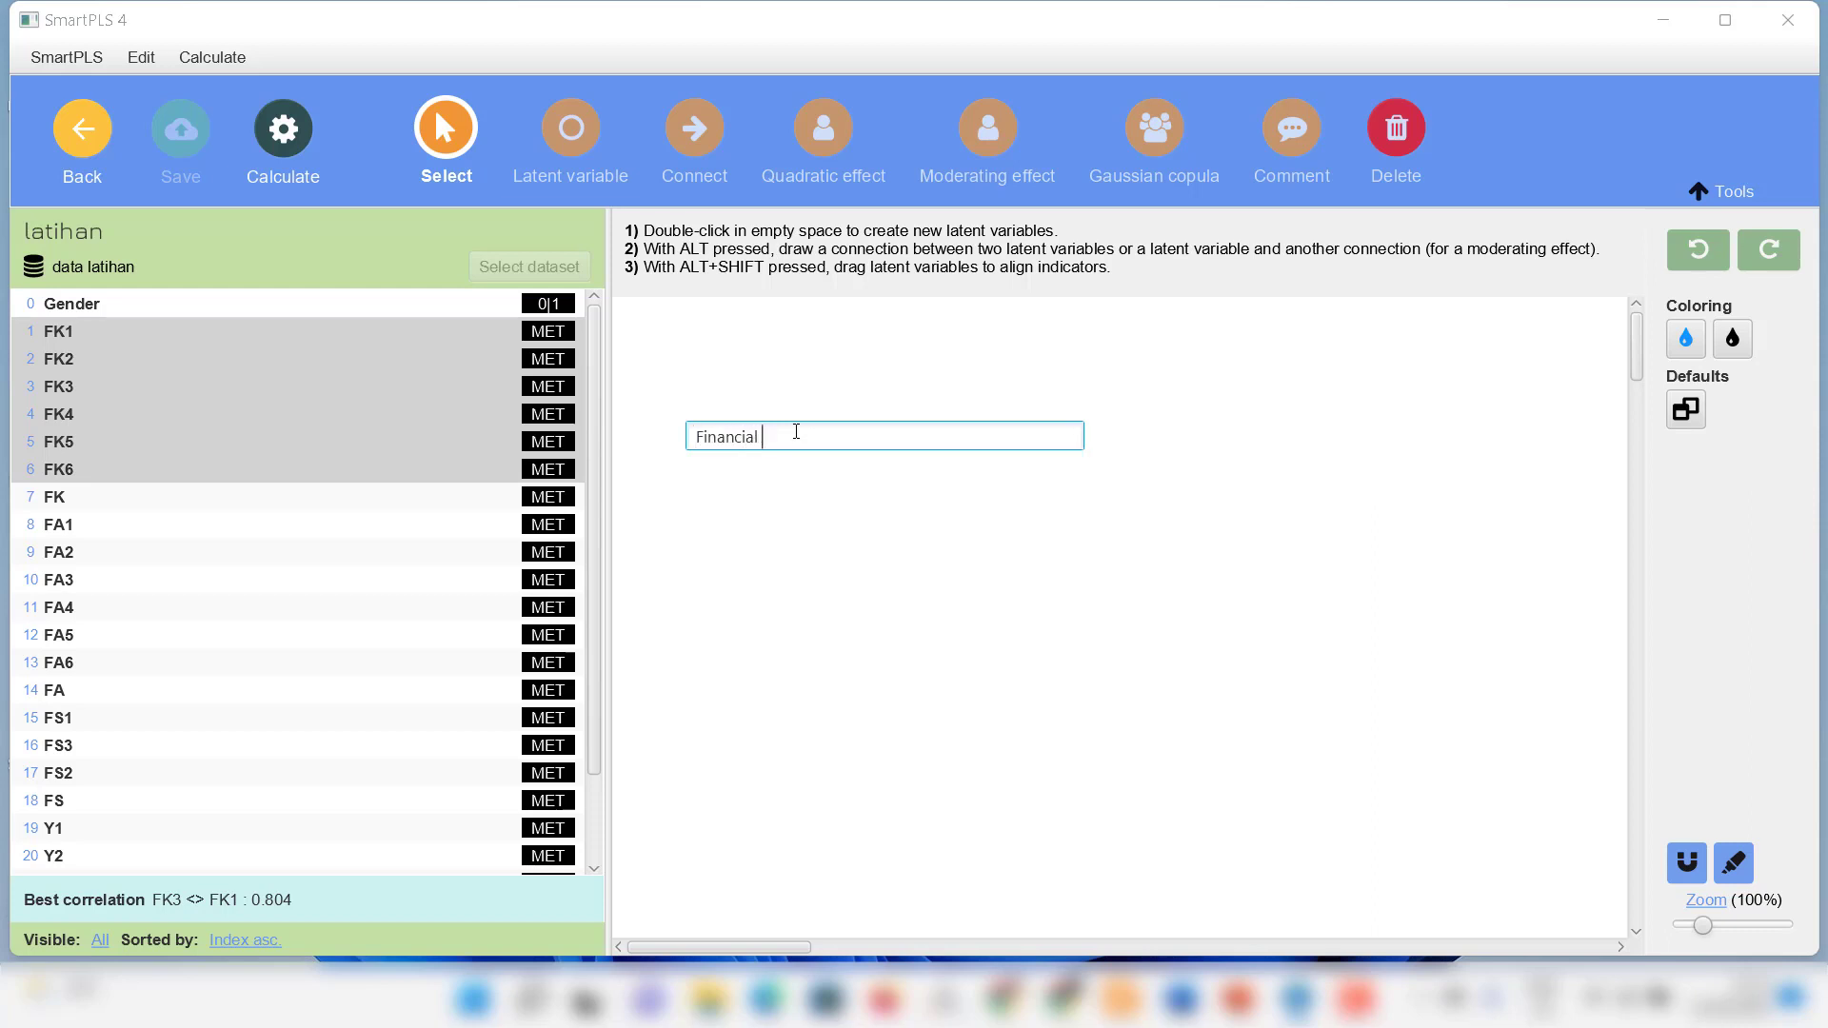
text(owledge)
key(Return)
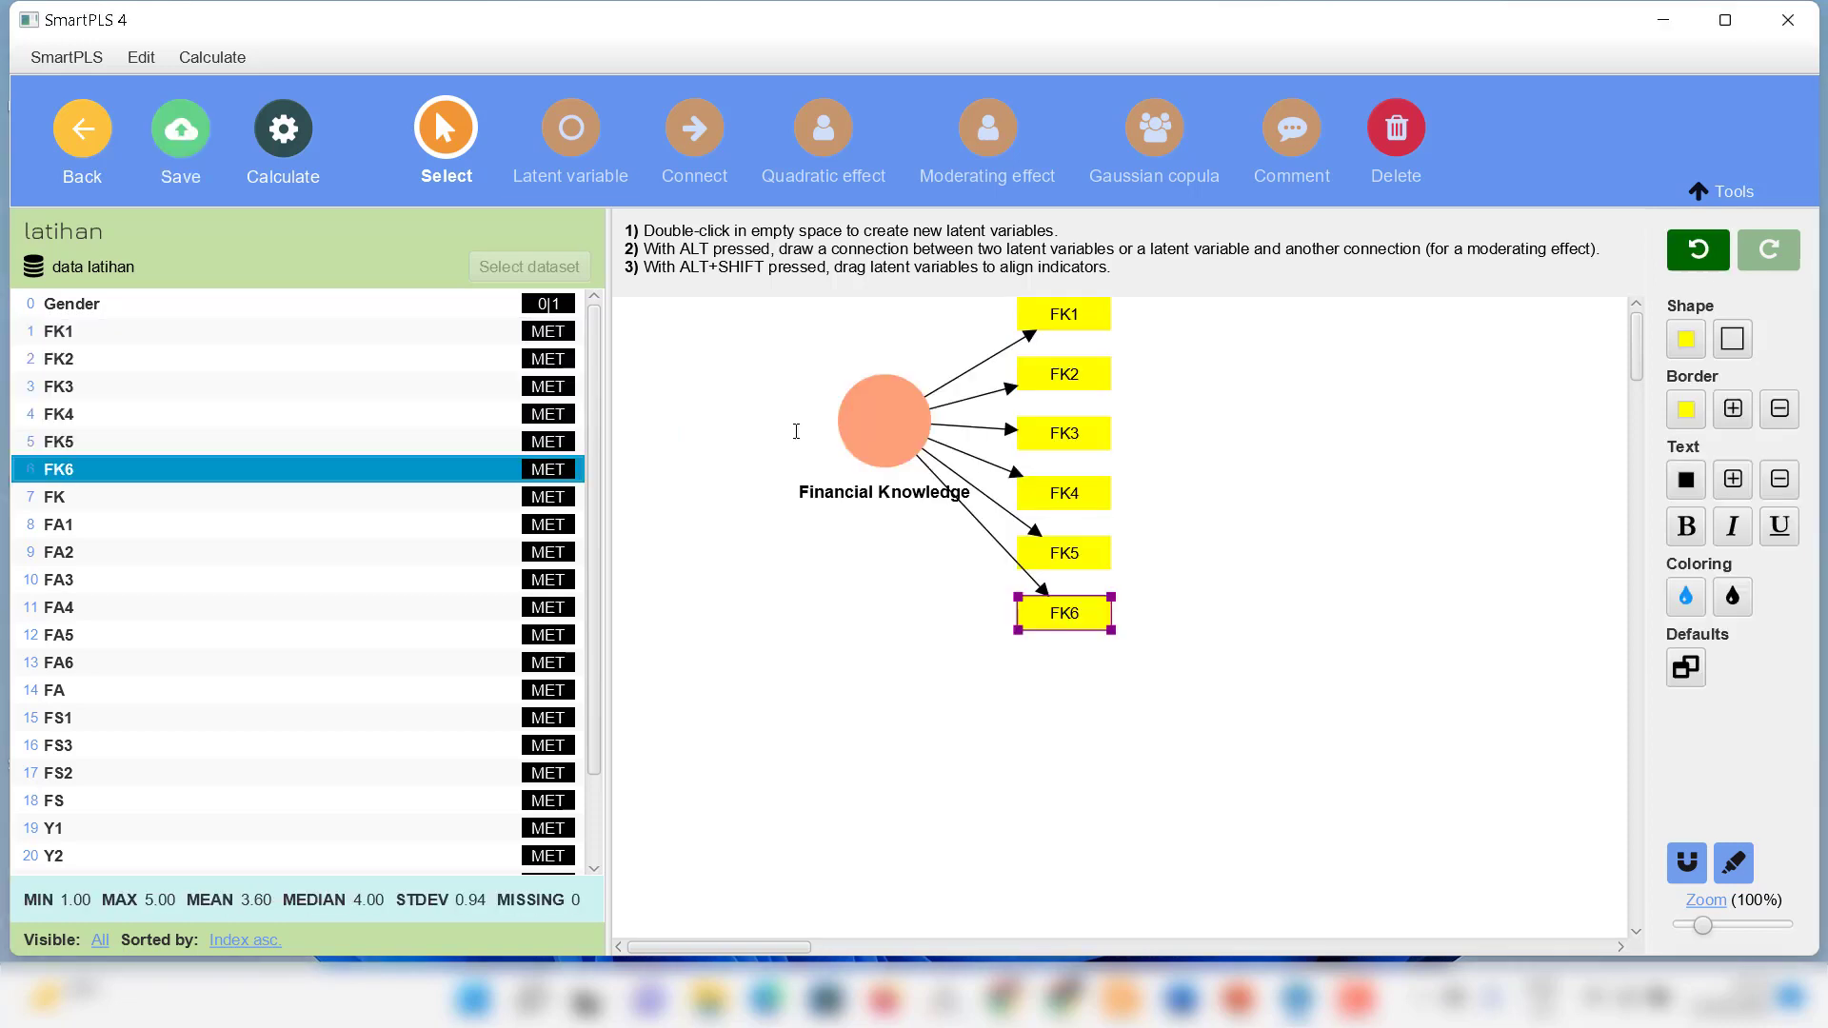
- Move the Financial Knowledge construct to the canvas's upper-left area and hide its indicators
drag(870, 450, 701, 438)
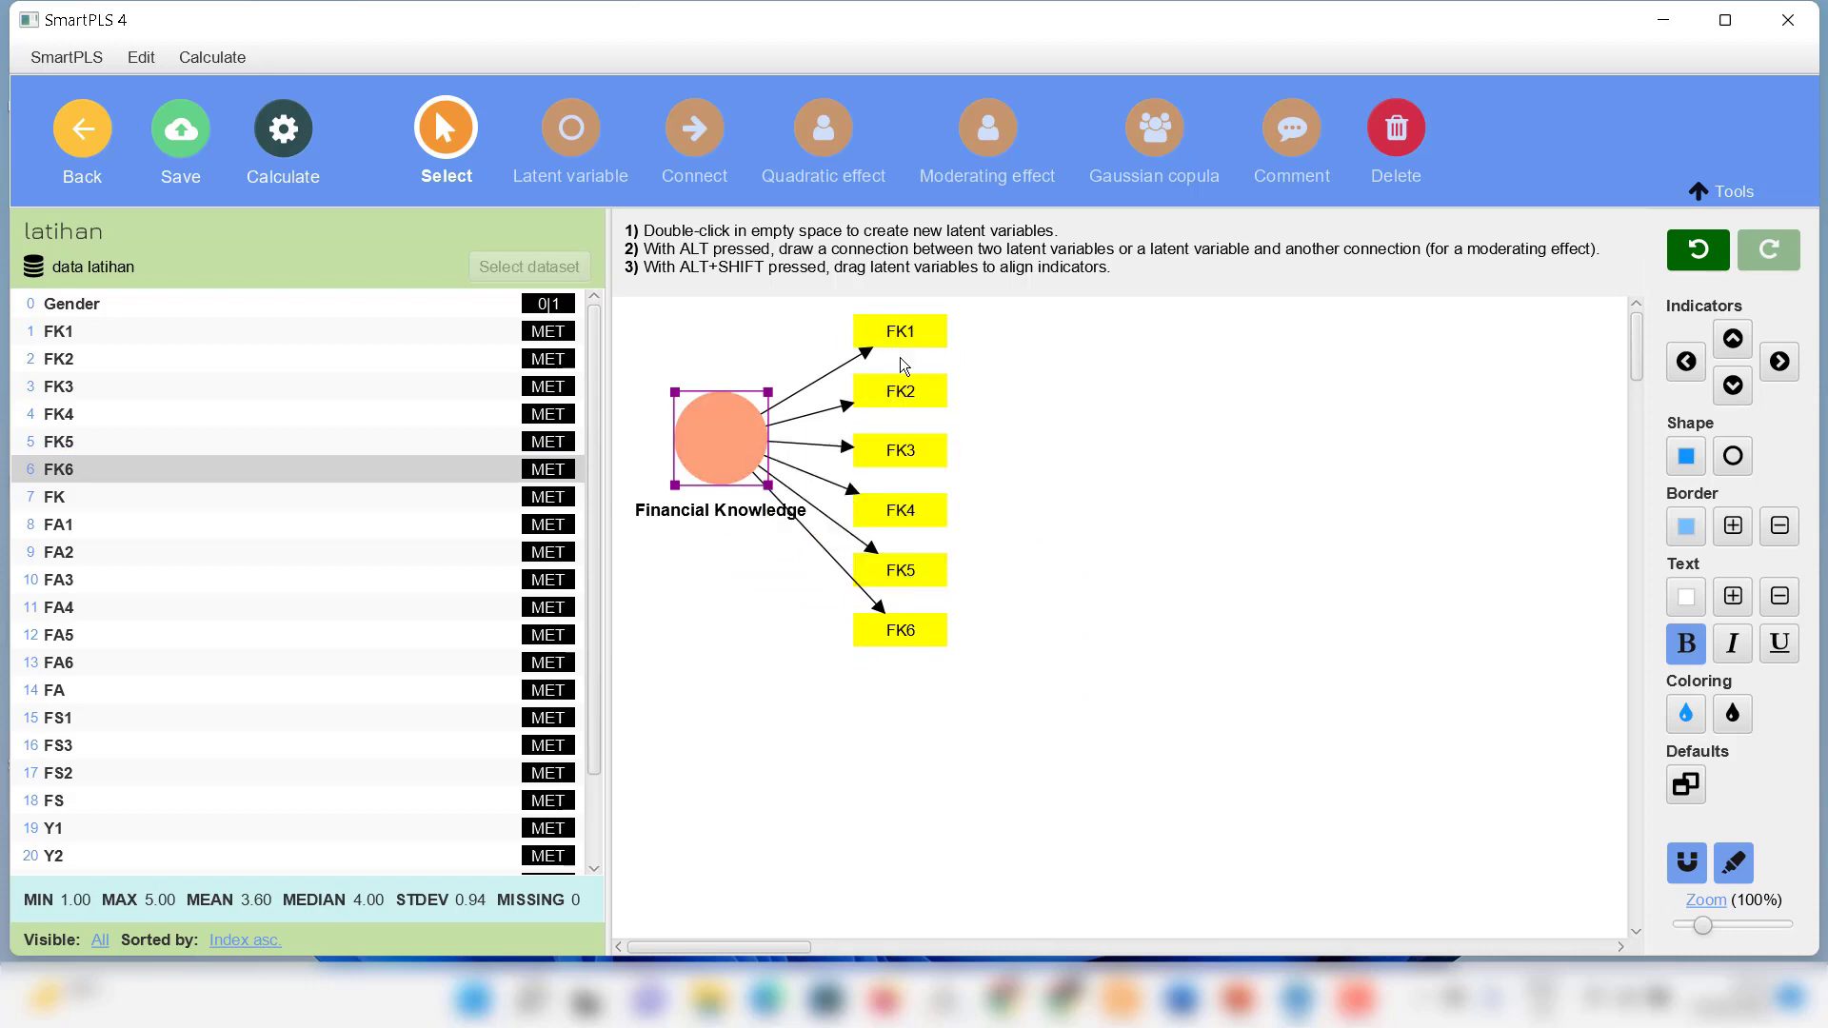
right_click(717, 462)
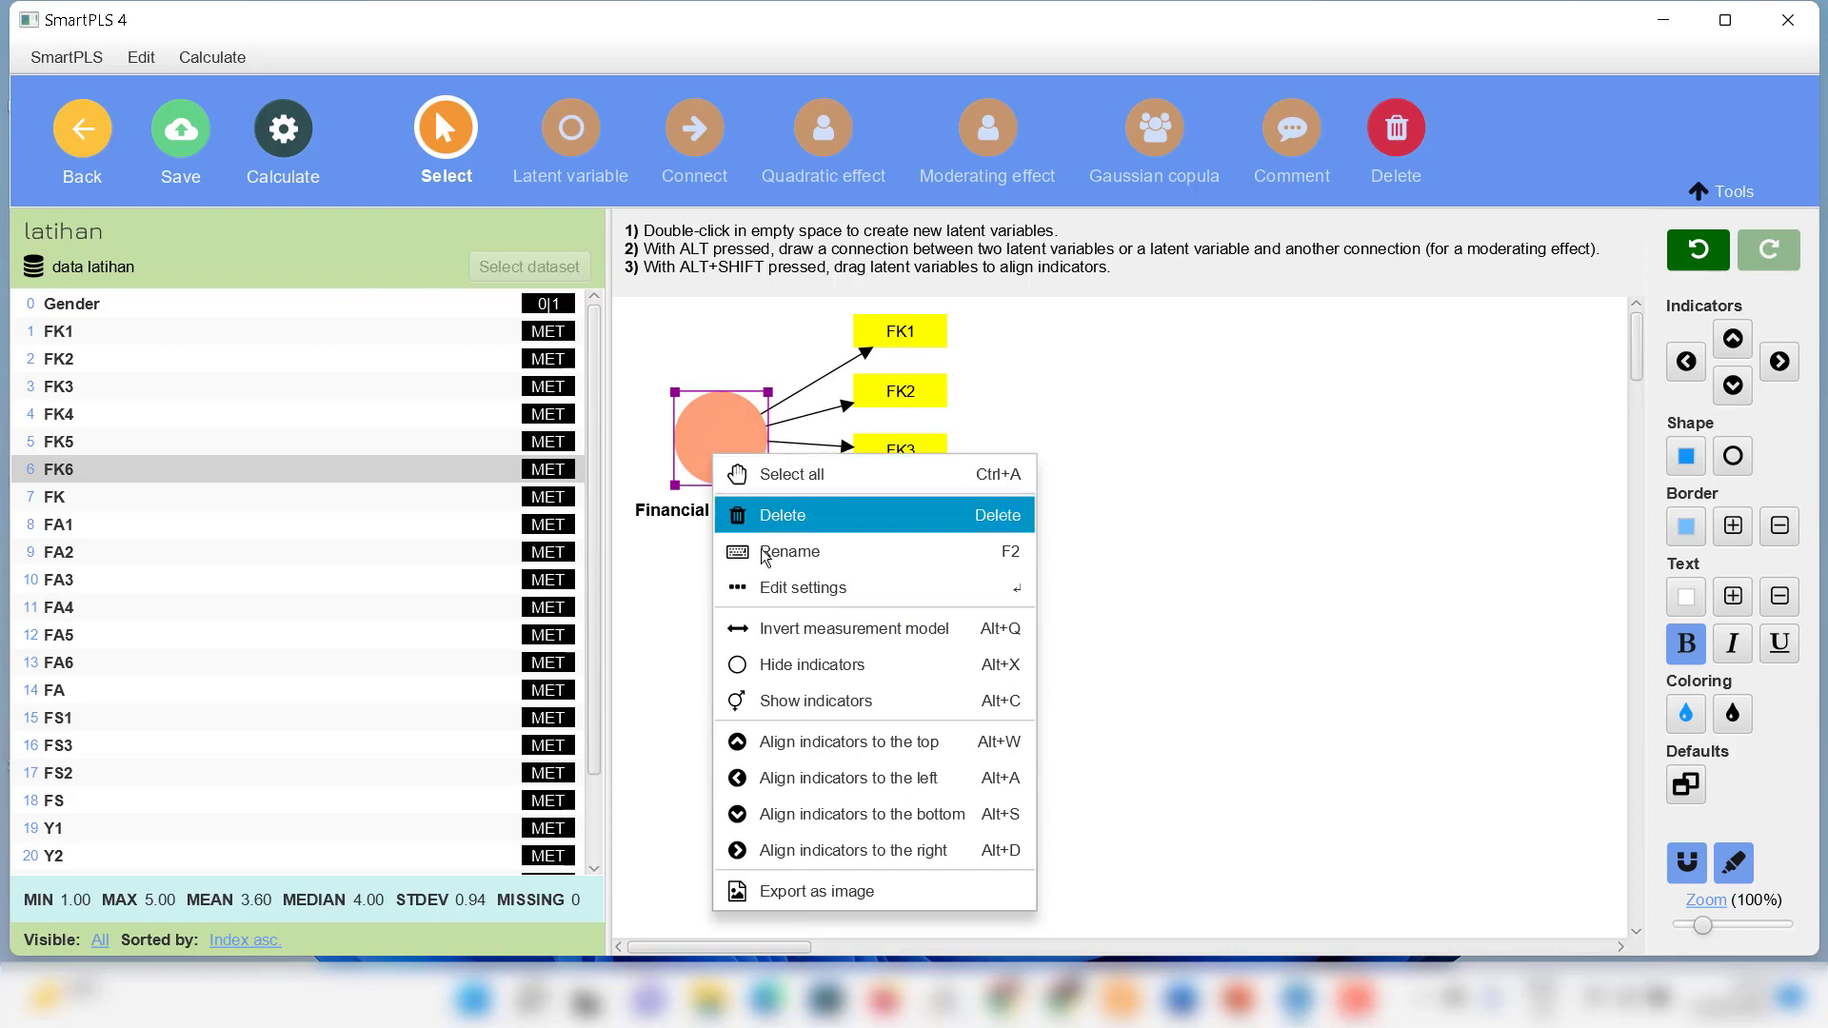
click(794, 664)
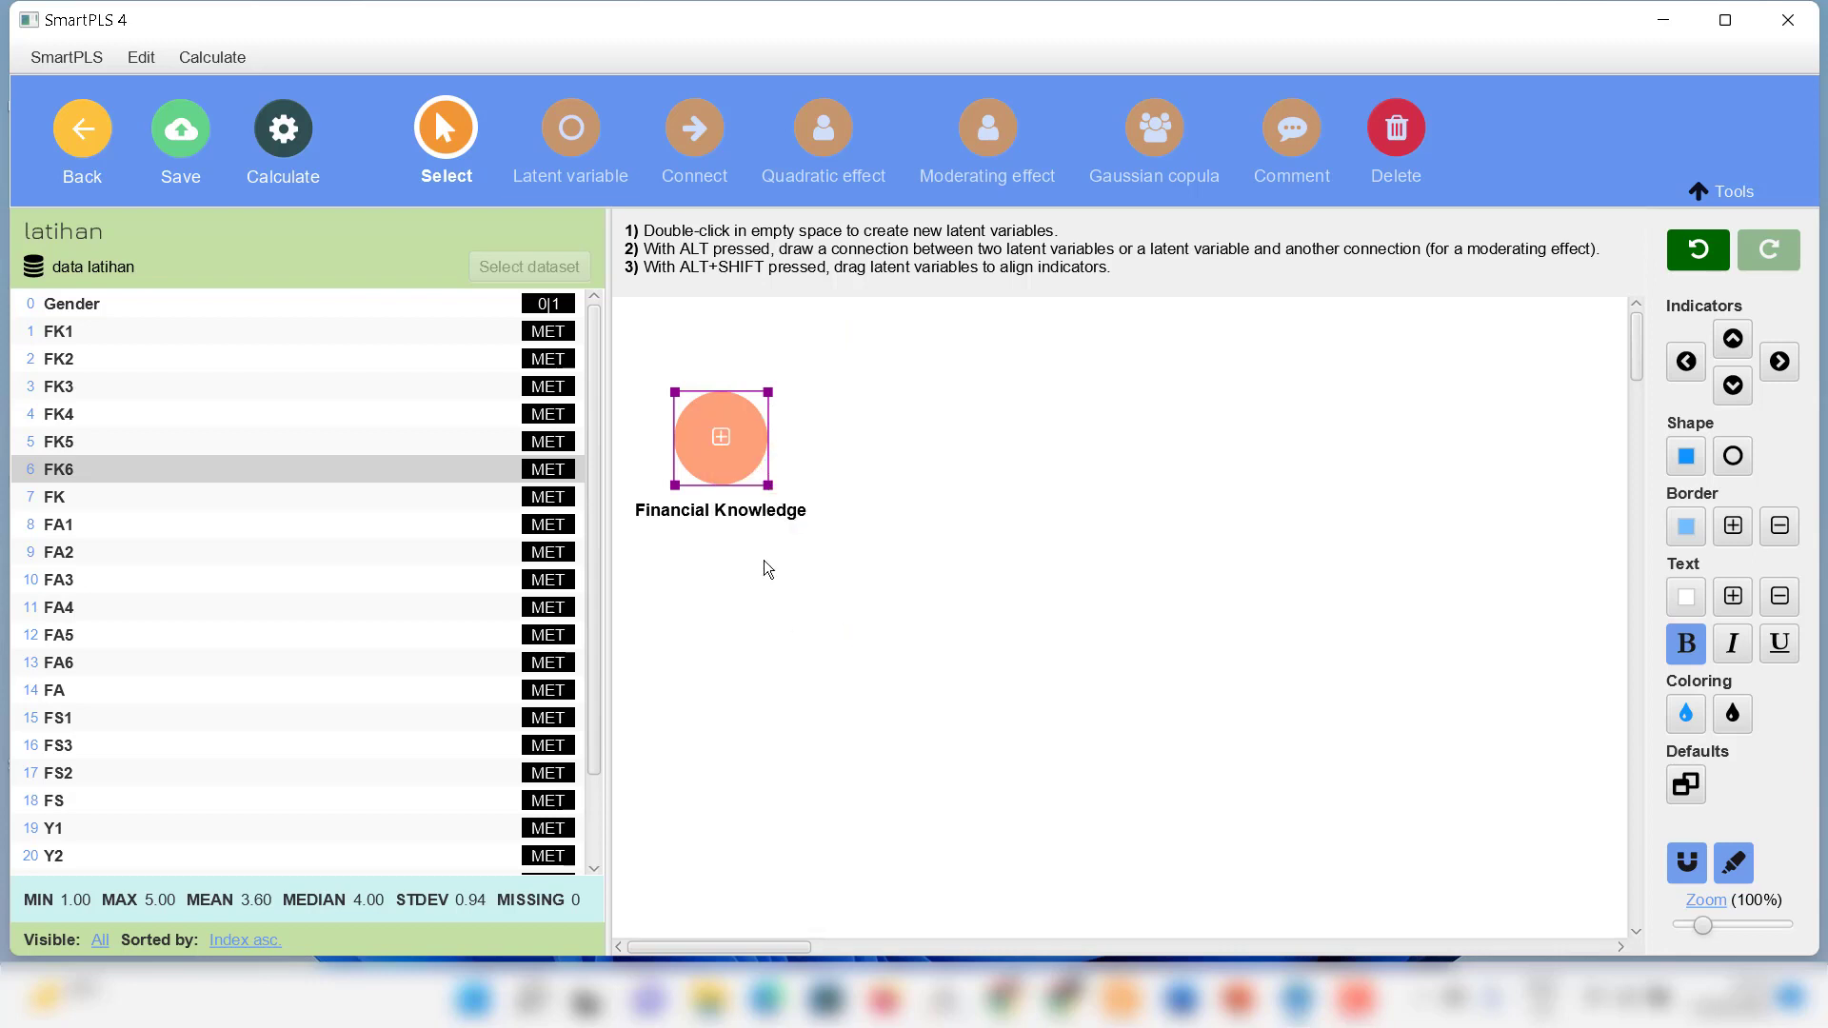
drag(735, 438, 751, 398)
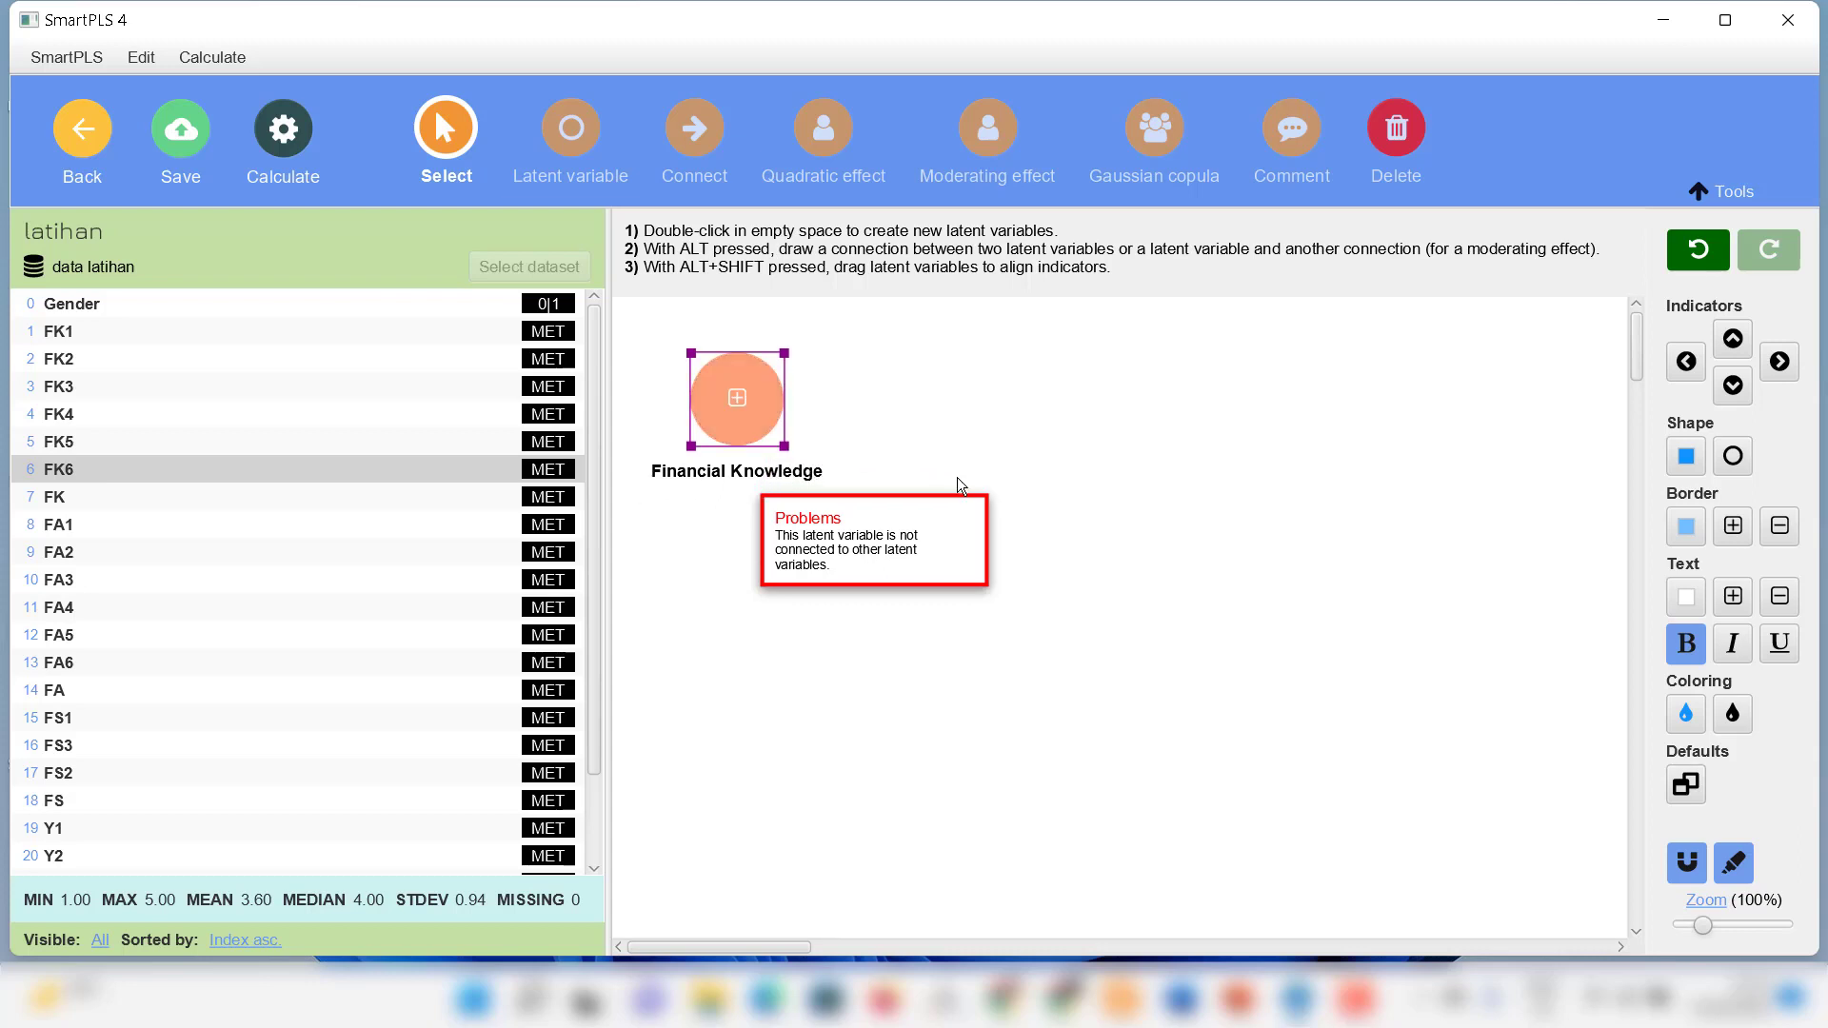
click(1115, 524)
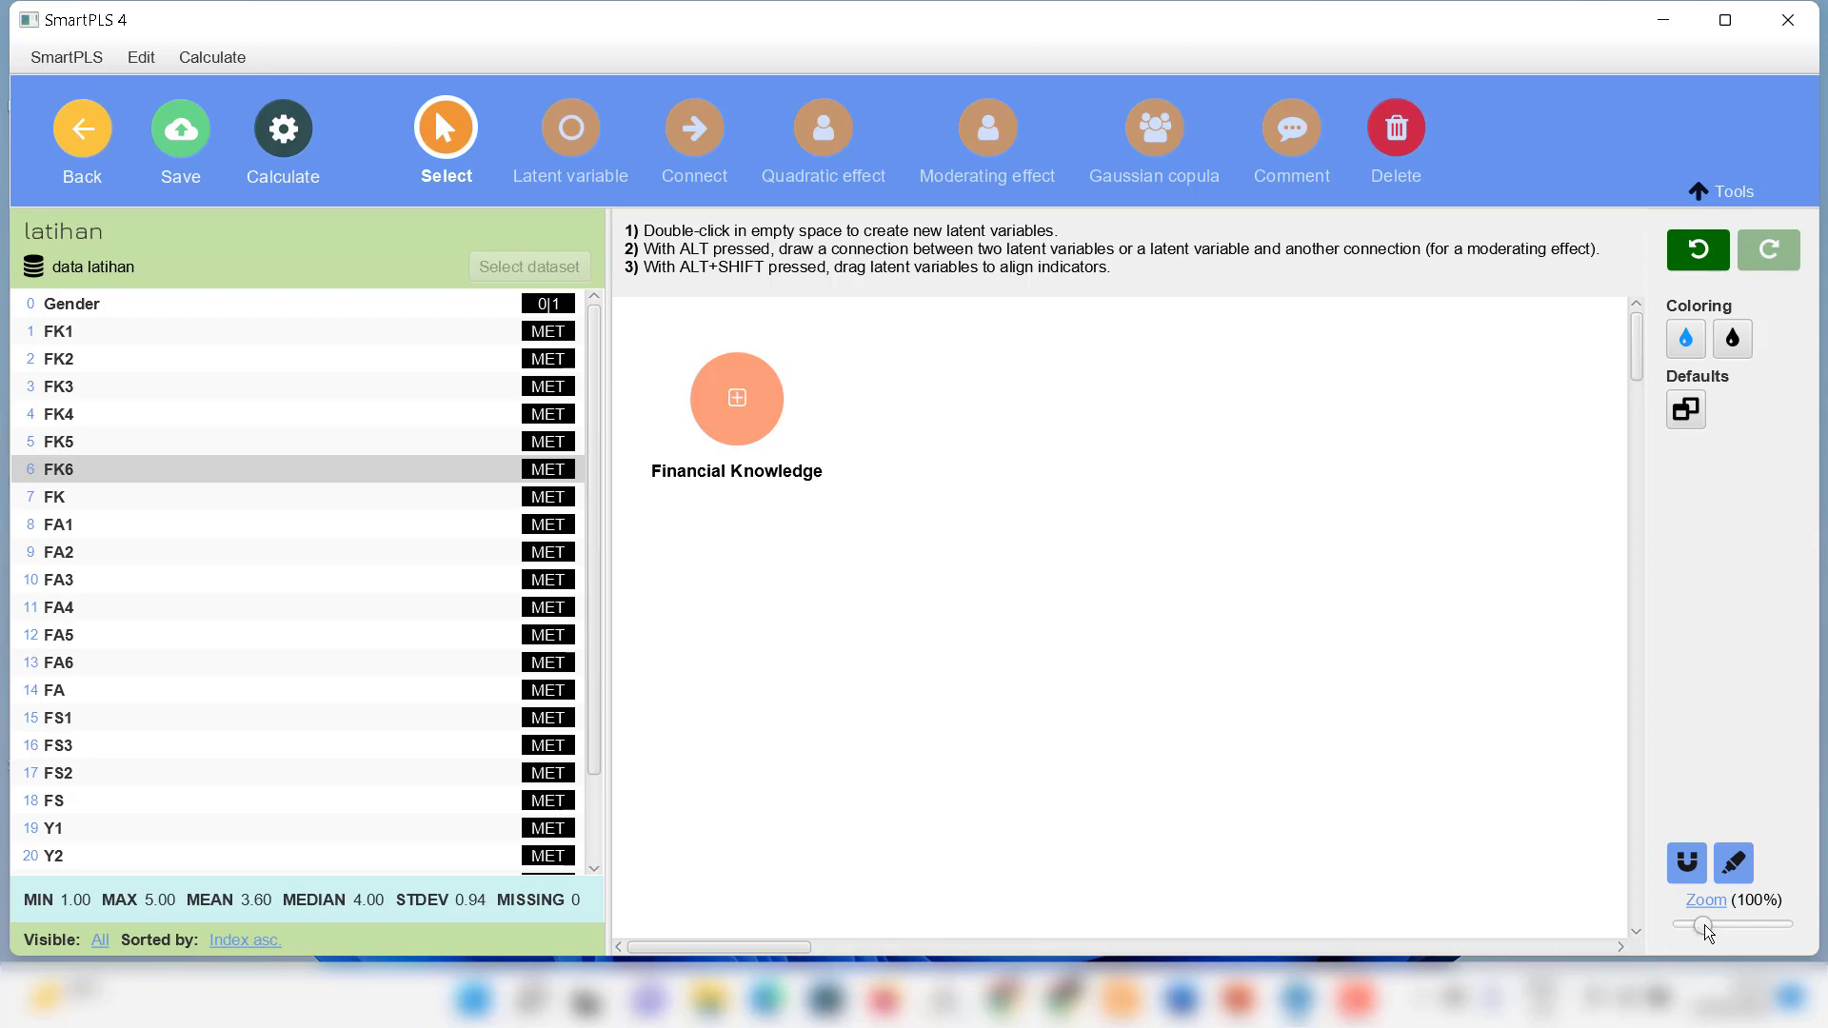
- Create a latent variable named "Financial Attitude" below Financial Knowledge from indicators FA1 to FA6
drag(1703, 926, 1702, 929)
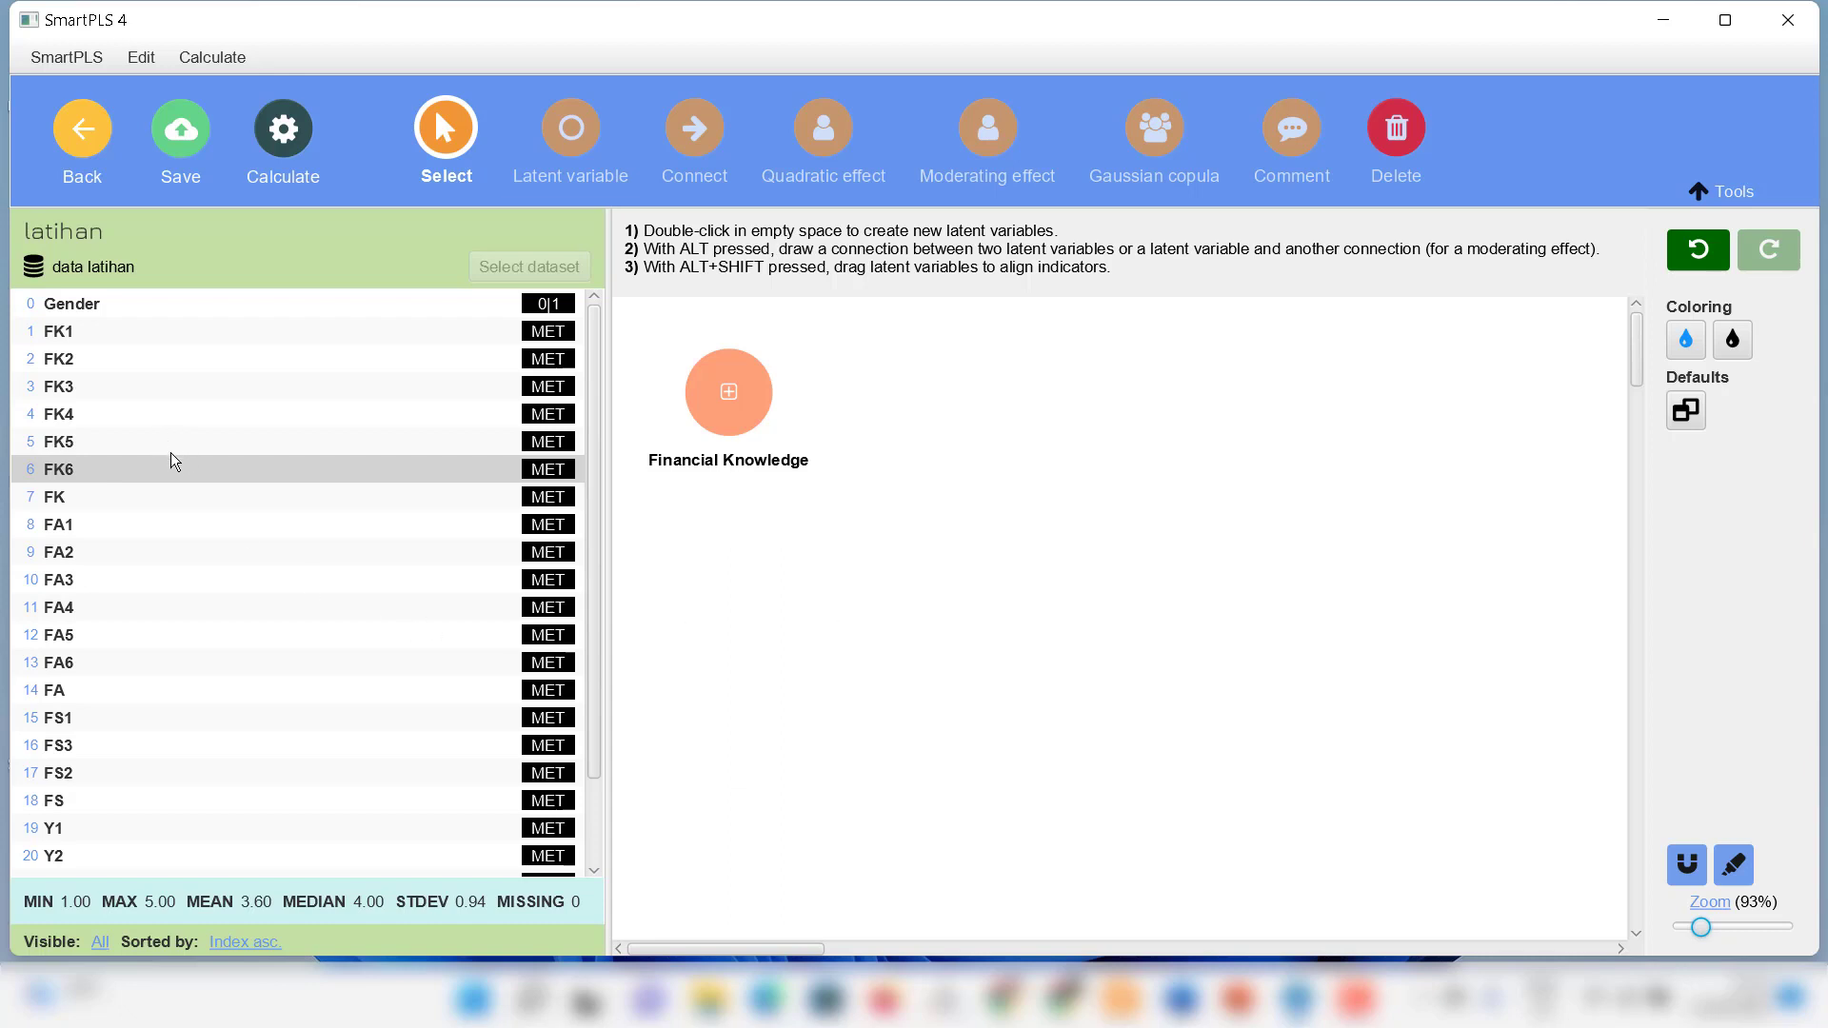
click(83, 522)
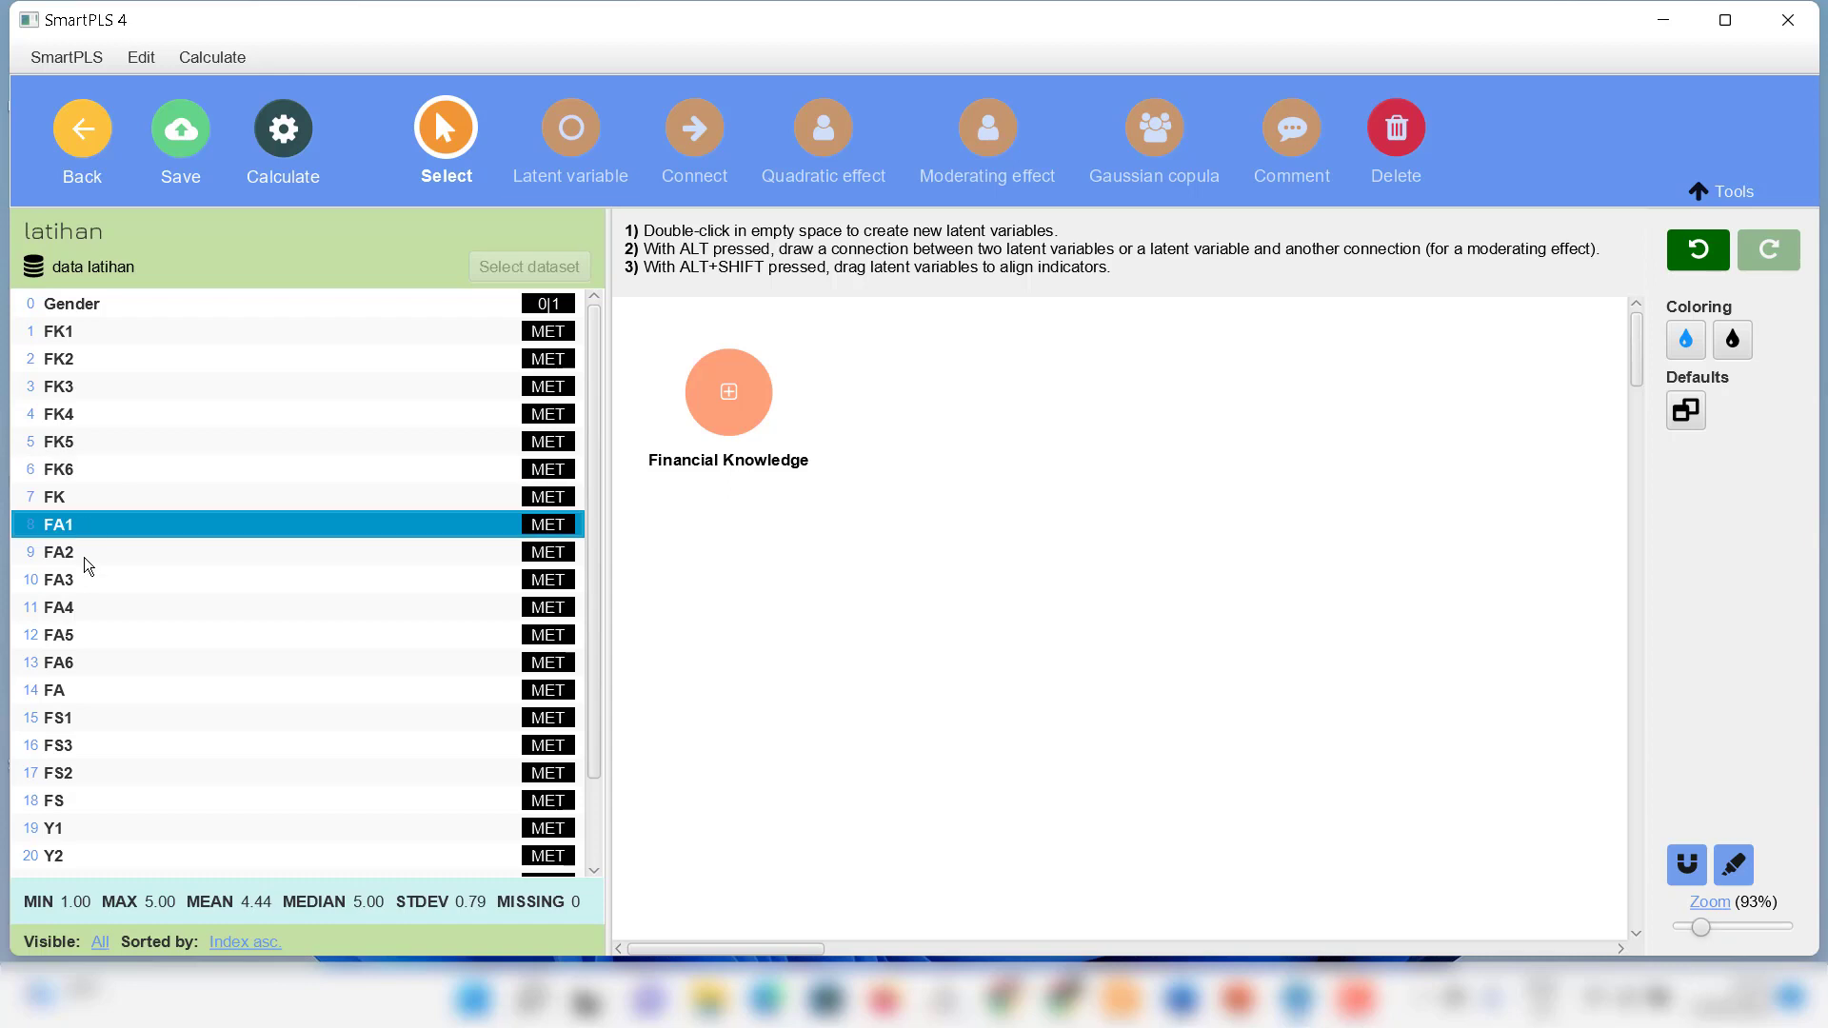
ctrl+click(84, 557)
ctrl+click(86, 589)
ctrl+click(86, 603)
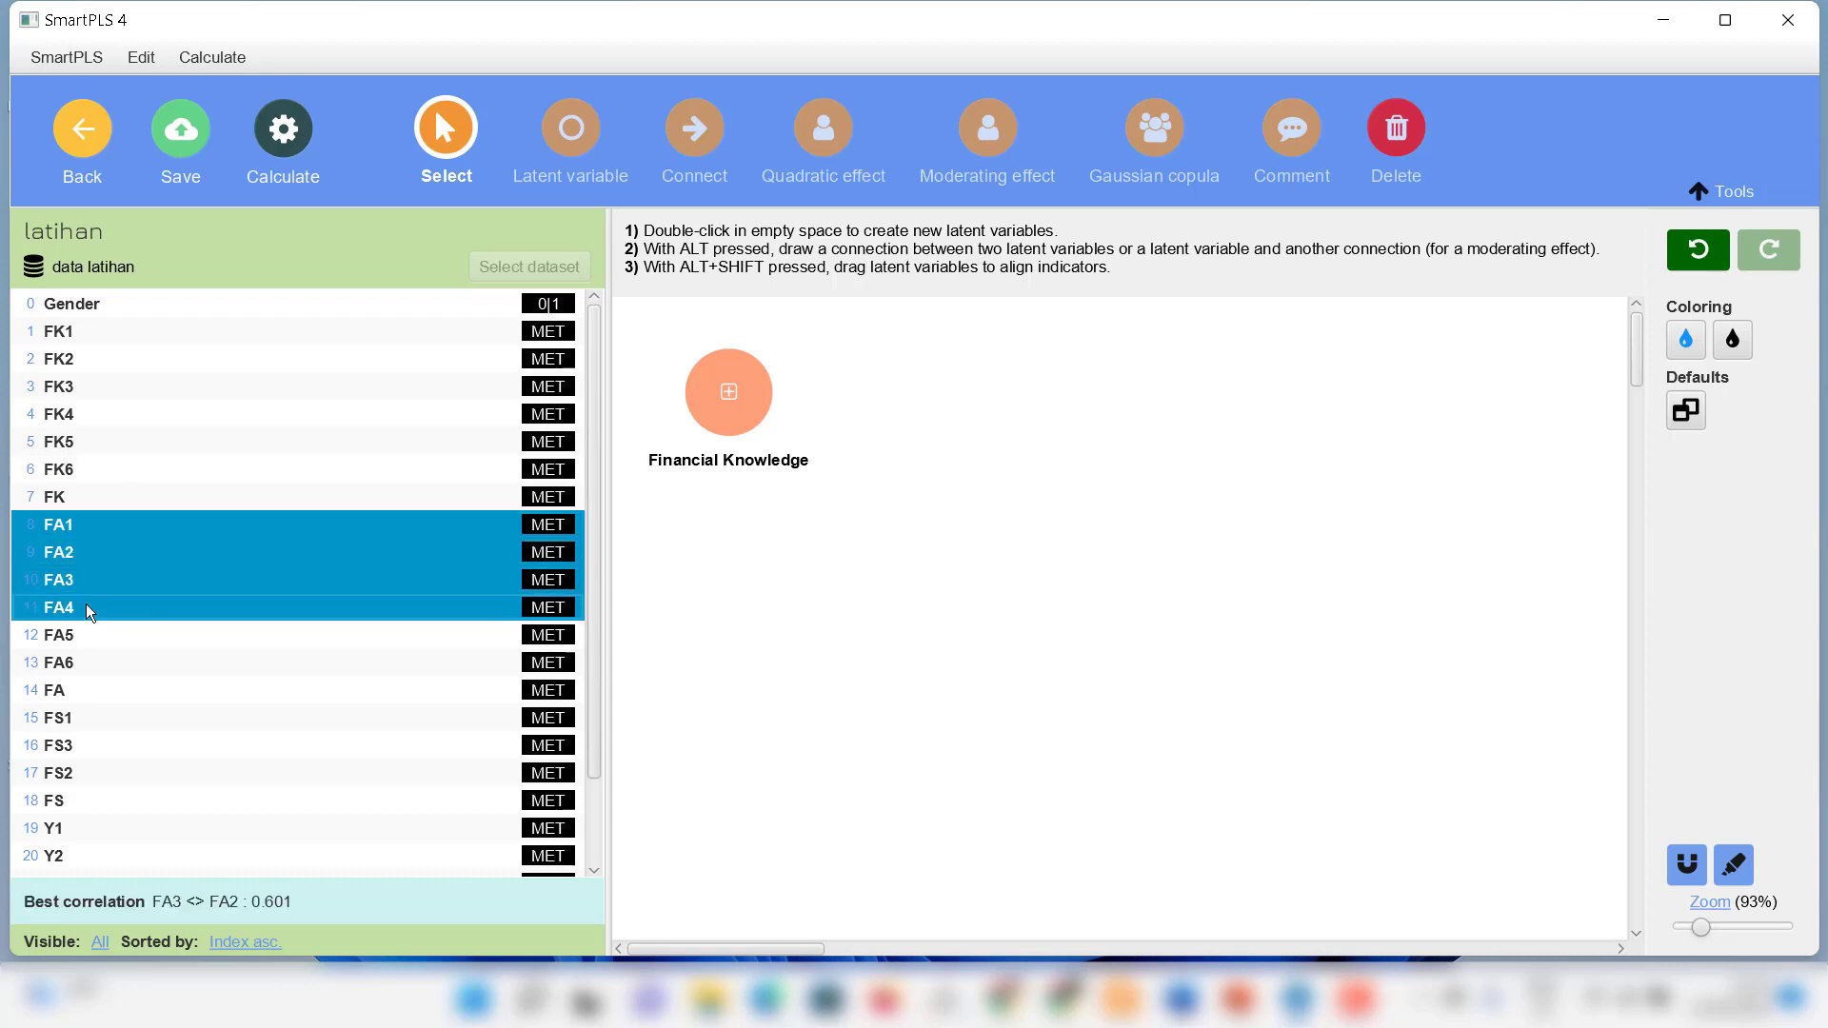
ctrl+click(88, 638)
ctrl+click(88, 665)
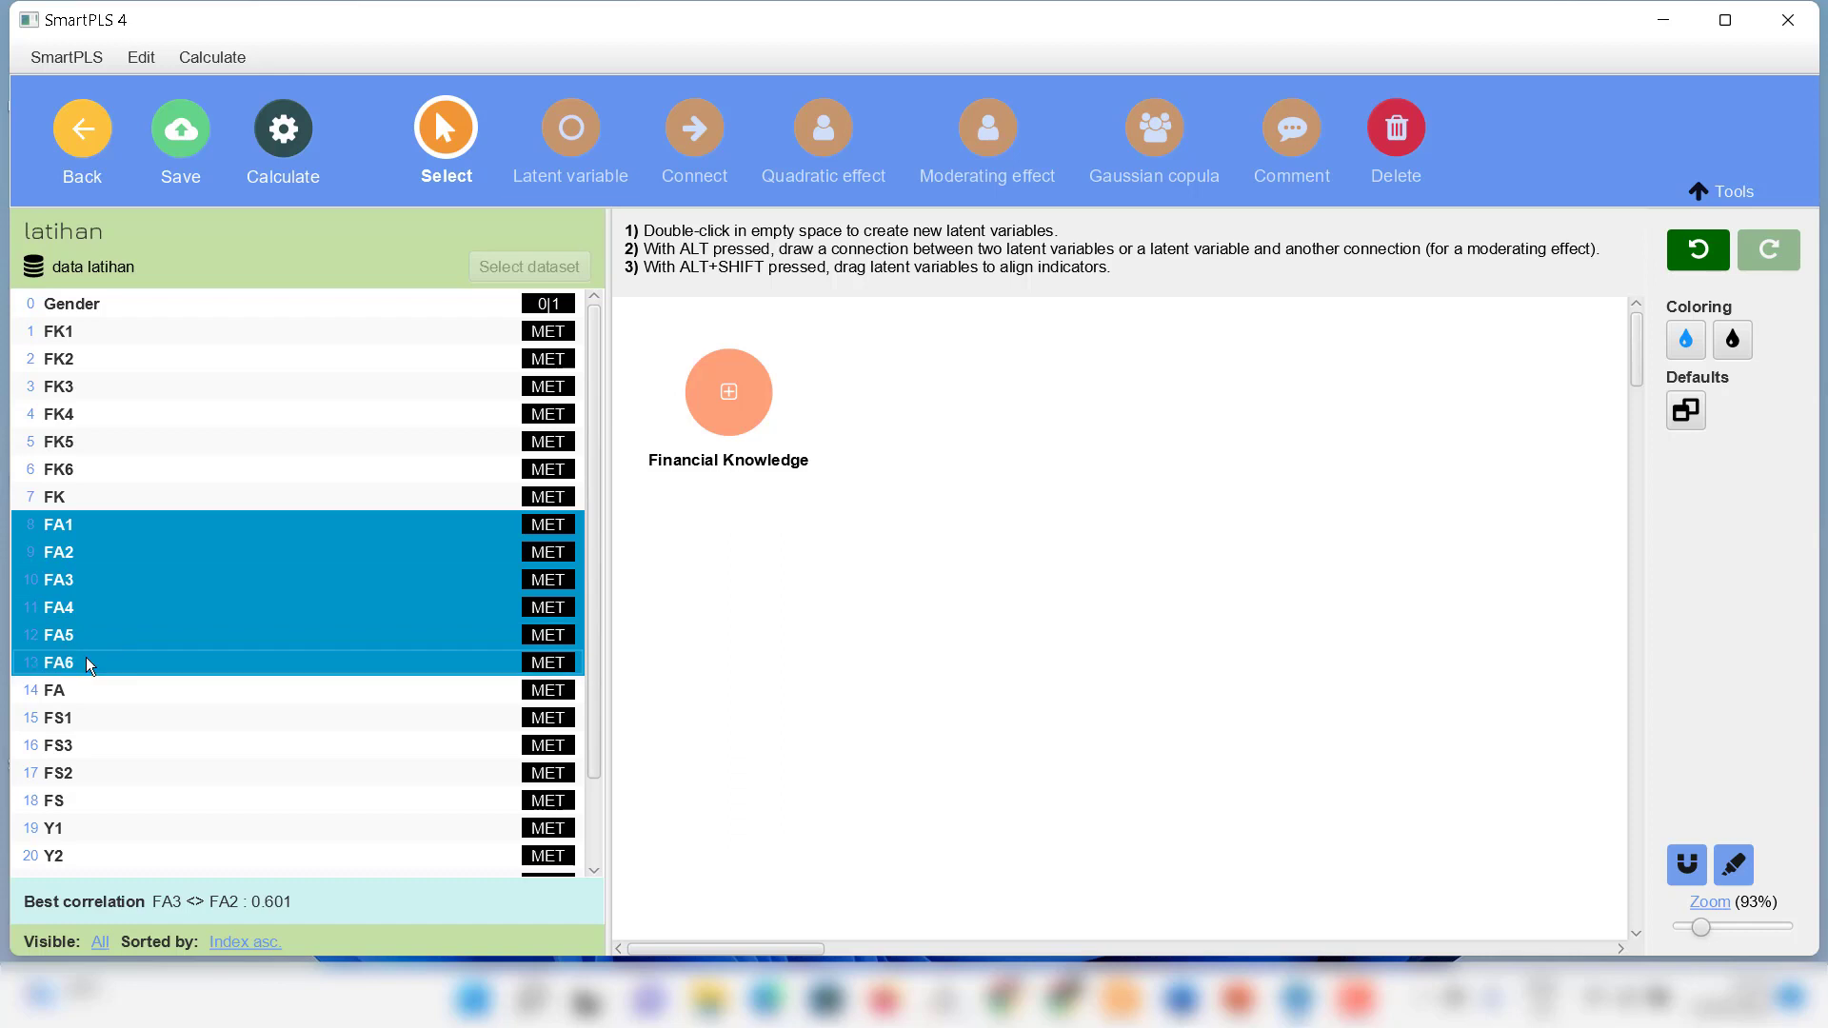
drag(227, 581, 878, 600)
key(BackSpace)
key(BackSpace)
text(F)
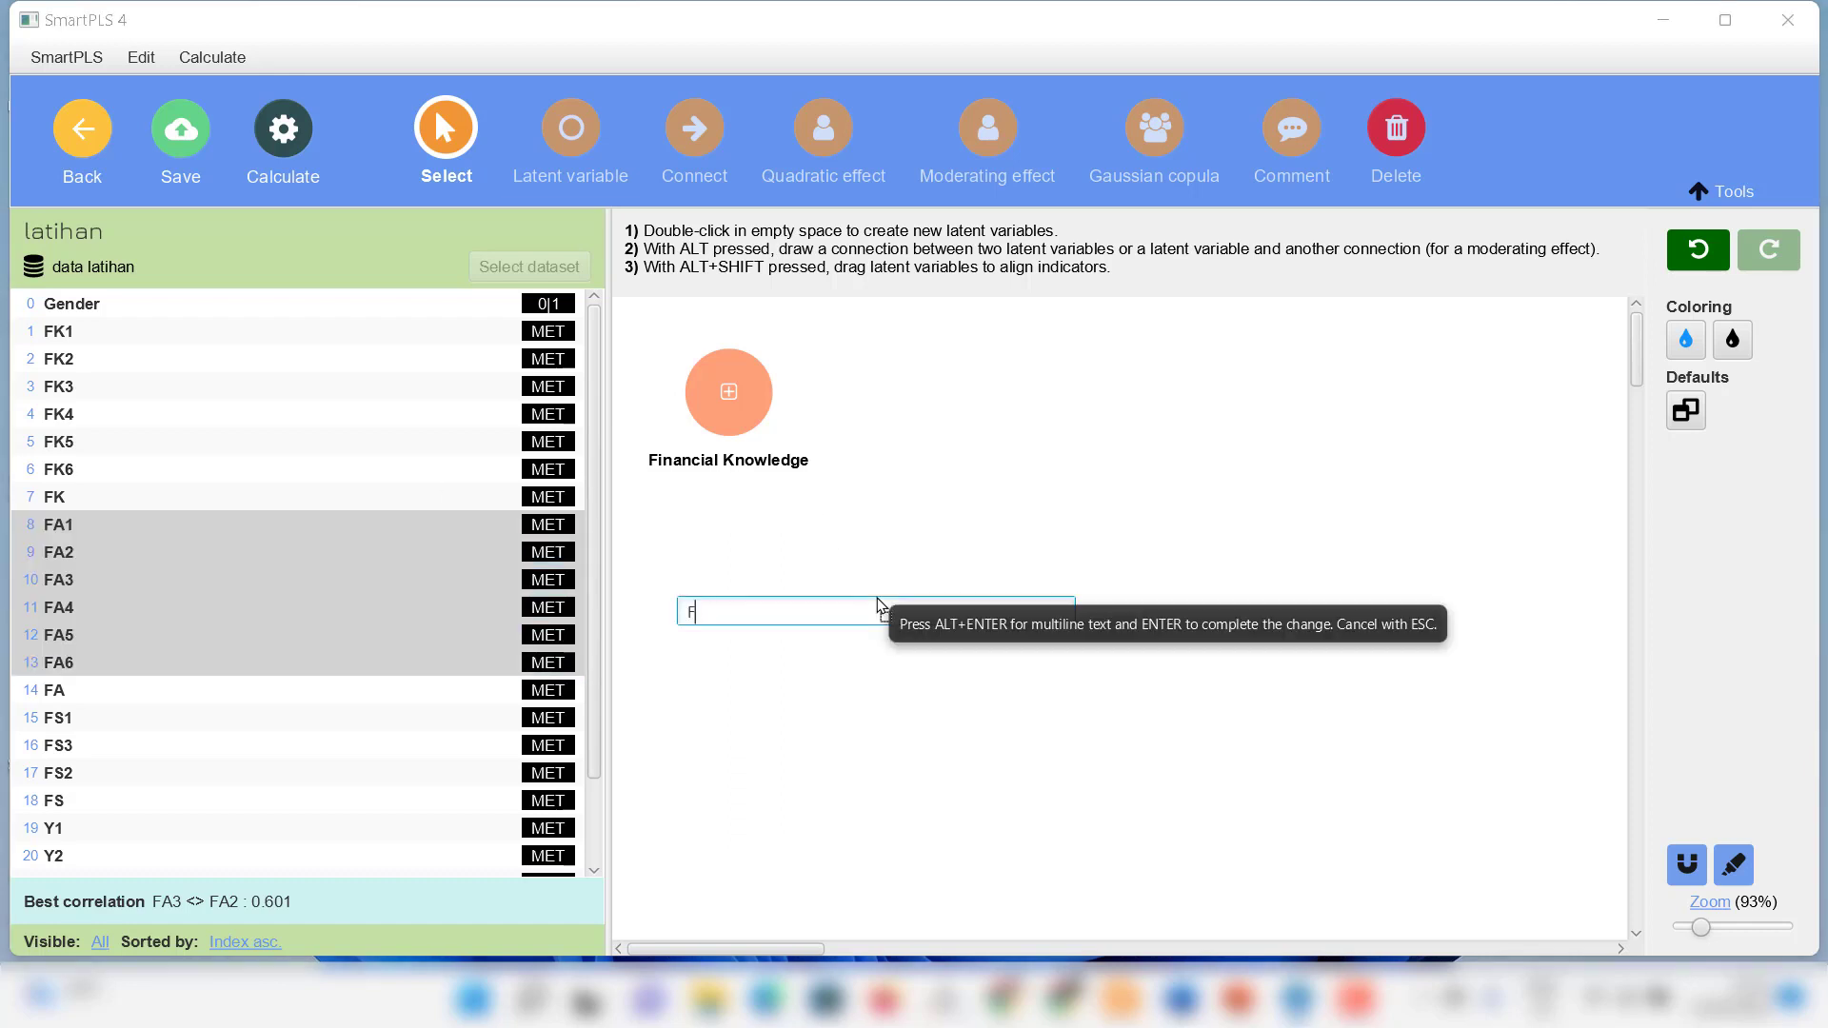
text(inancial Attitude)
key(Return)
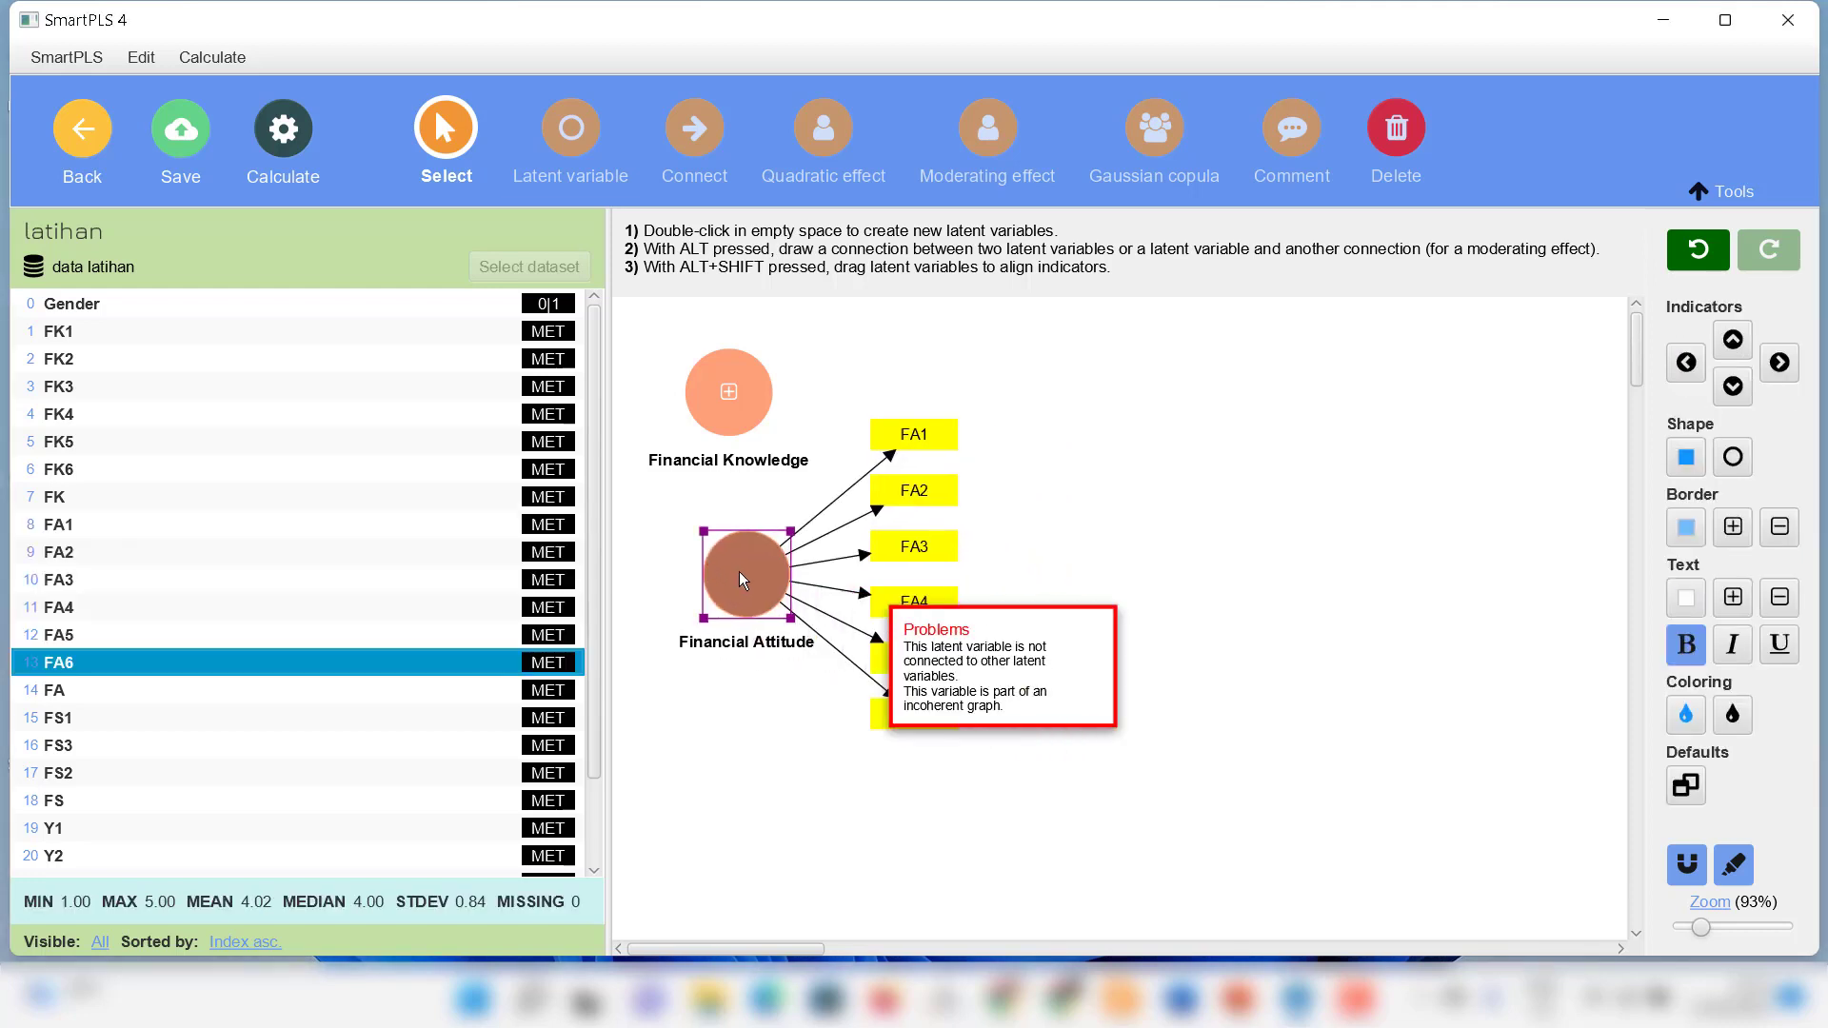
- Hide the Financial Attitude construct's indicators and align it vertically beneath Financial Knowledge
right_click(735, 570)
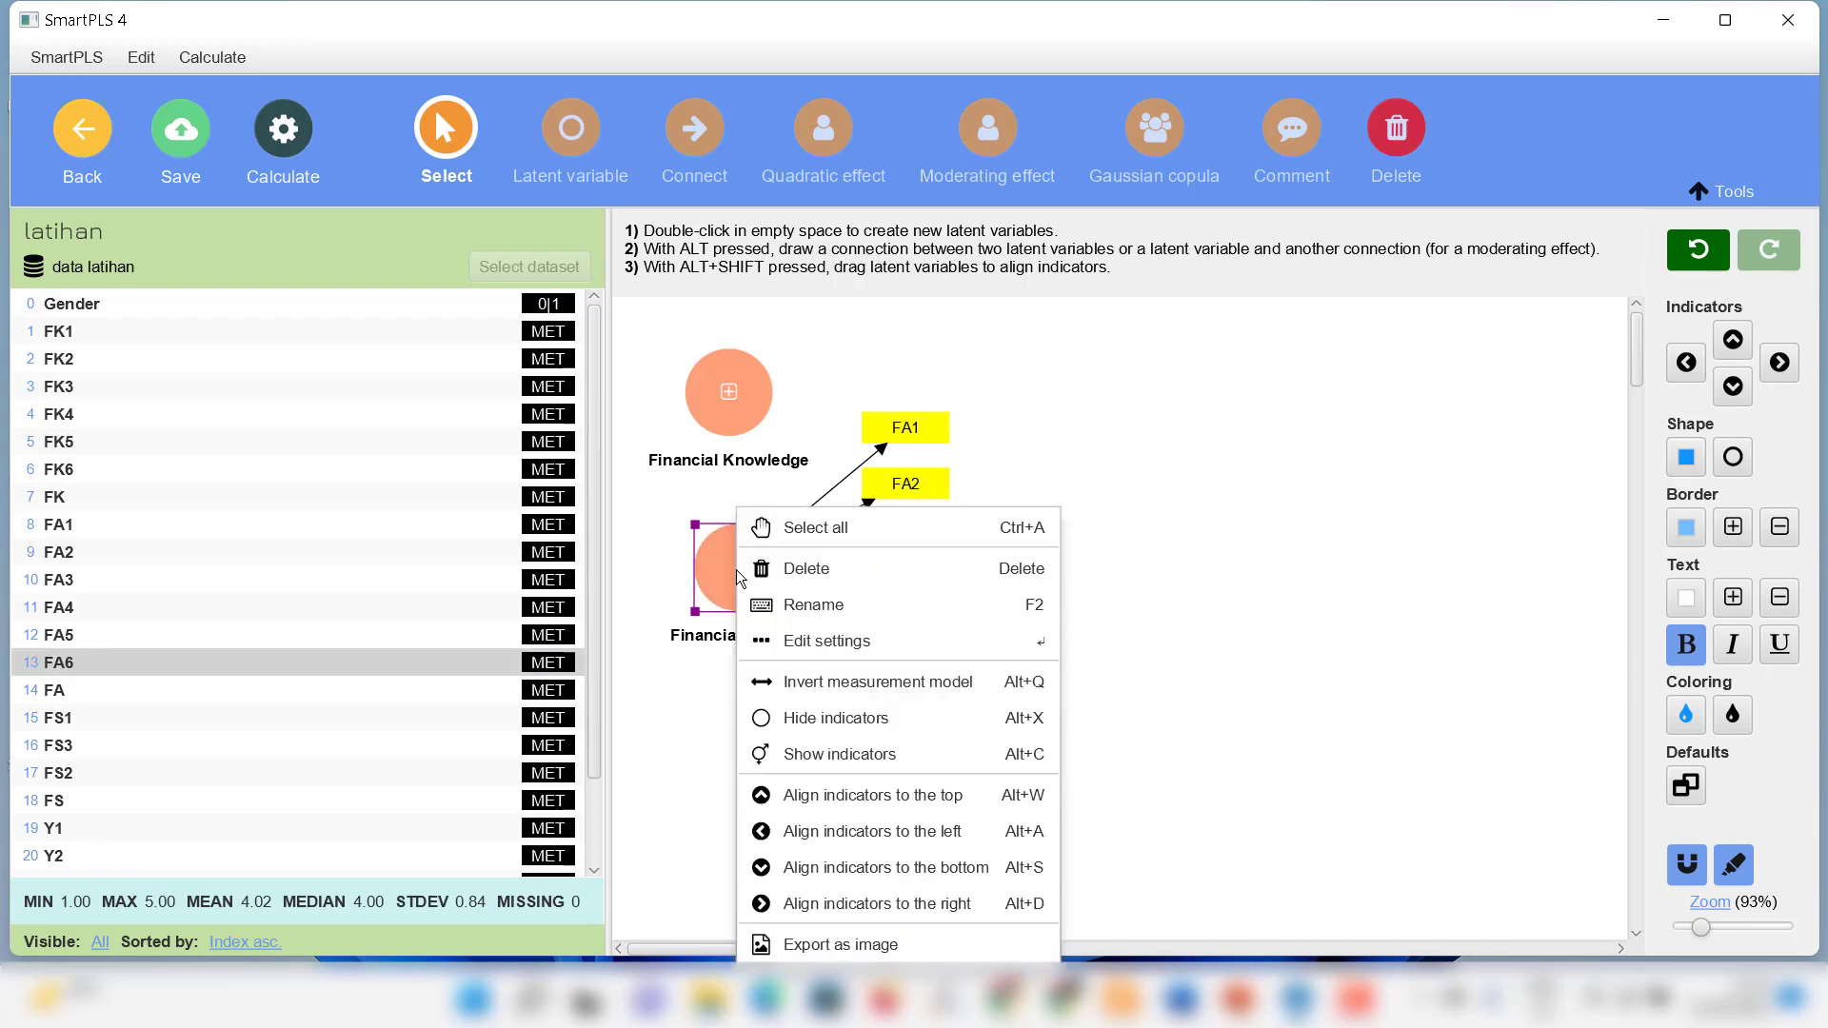
click(806, 723)
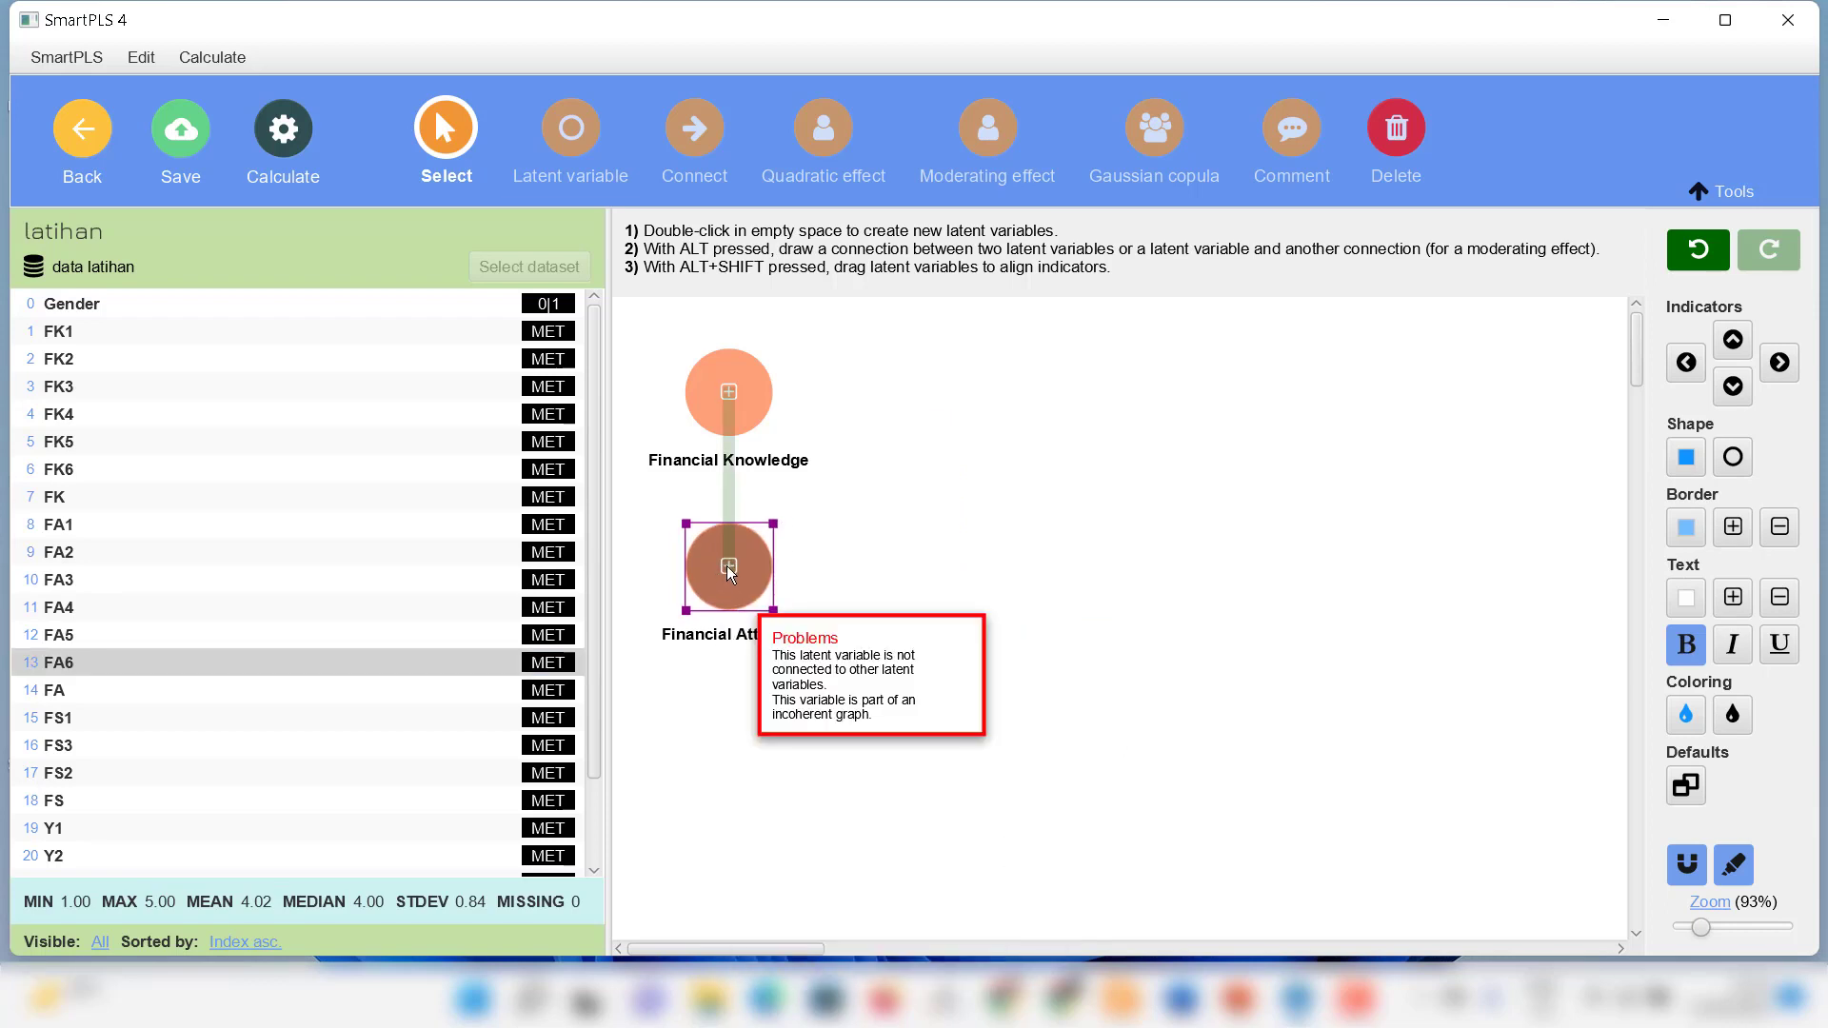
click(893, 503)
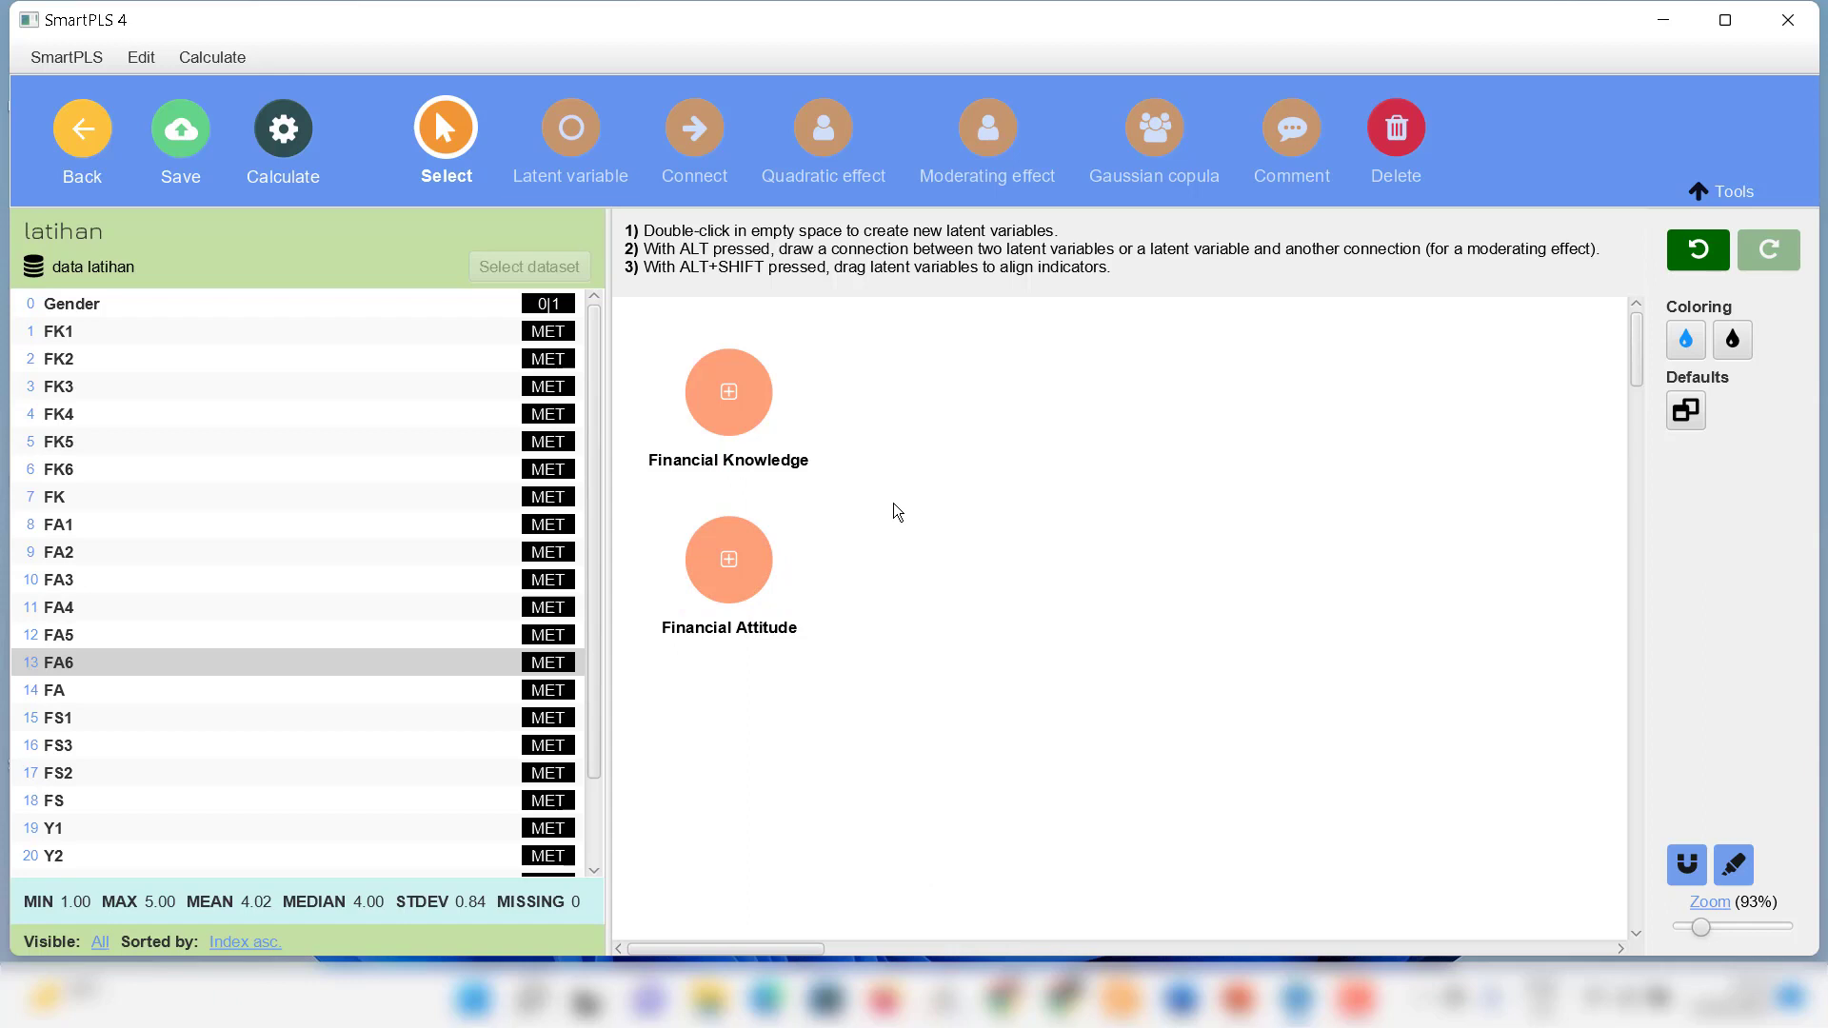
- Create a latent variable named "Financial Skill" below Financial Attitude from indicators FS1, FS2 and FS3
click(60, 716)
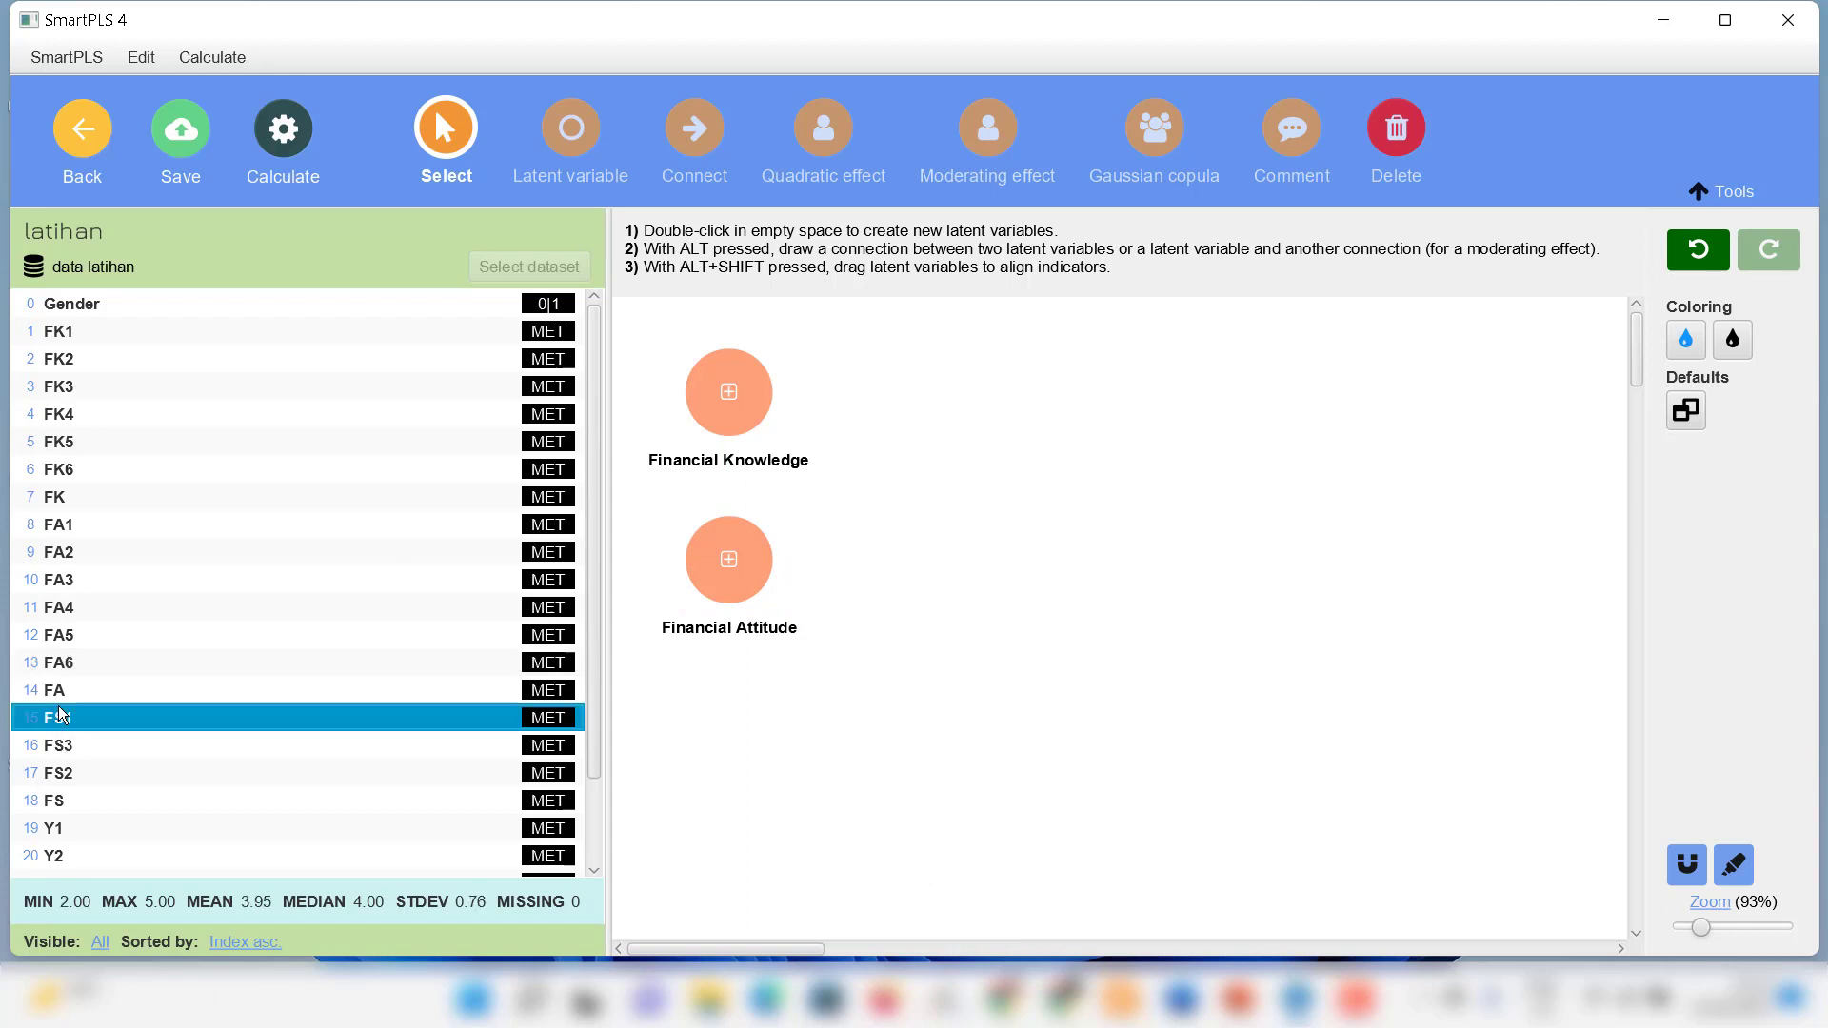
shift+click(78, 773)
drag(160, 749, 788, 715)
key(BackSpace)
key(BackSpace)
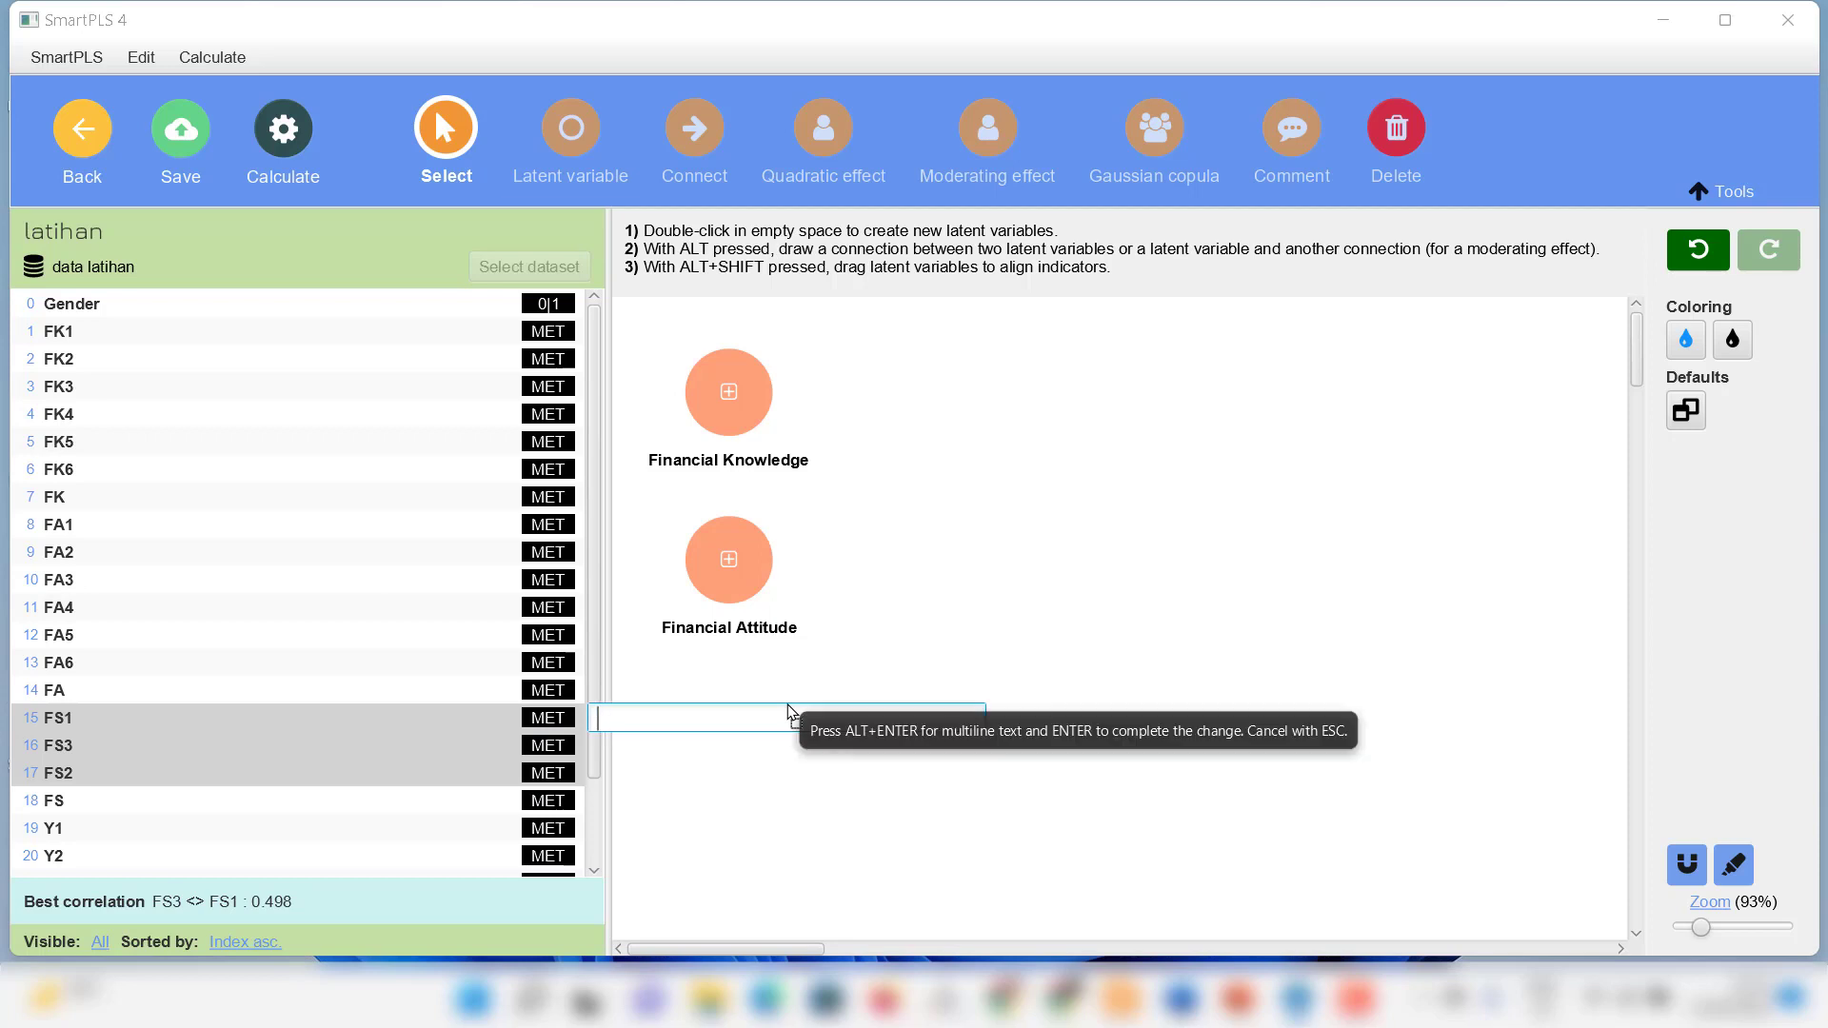
text(Financial Skill)
key(Return)
- Align the Financial Skill construct vertically beneath Financial Attitude and hide its indicators
drag(787, 703, 735, 723)
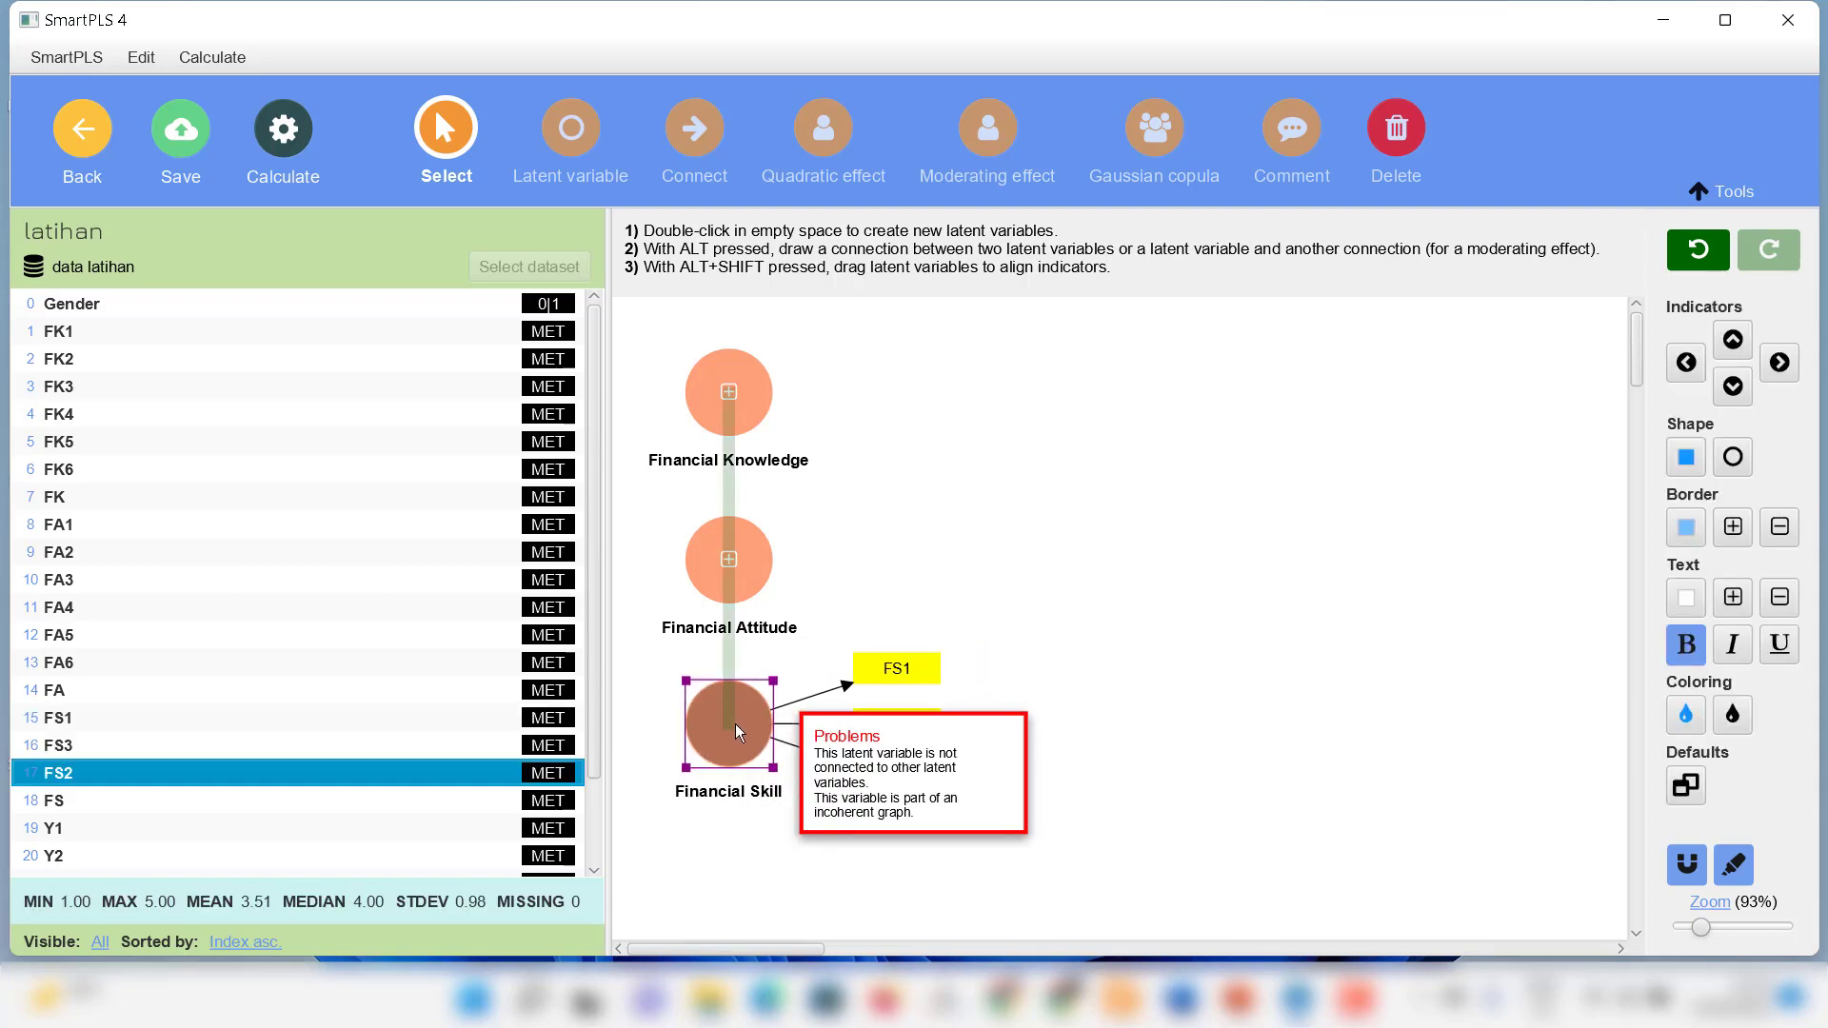
right_click(736, 724)
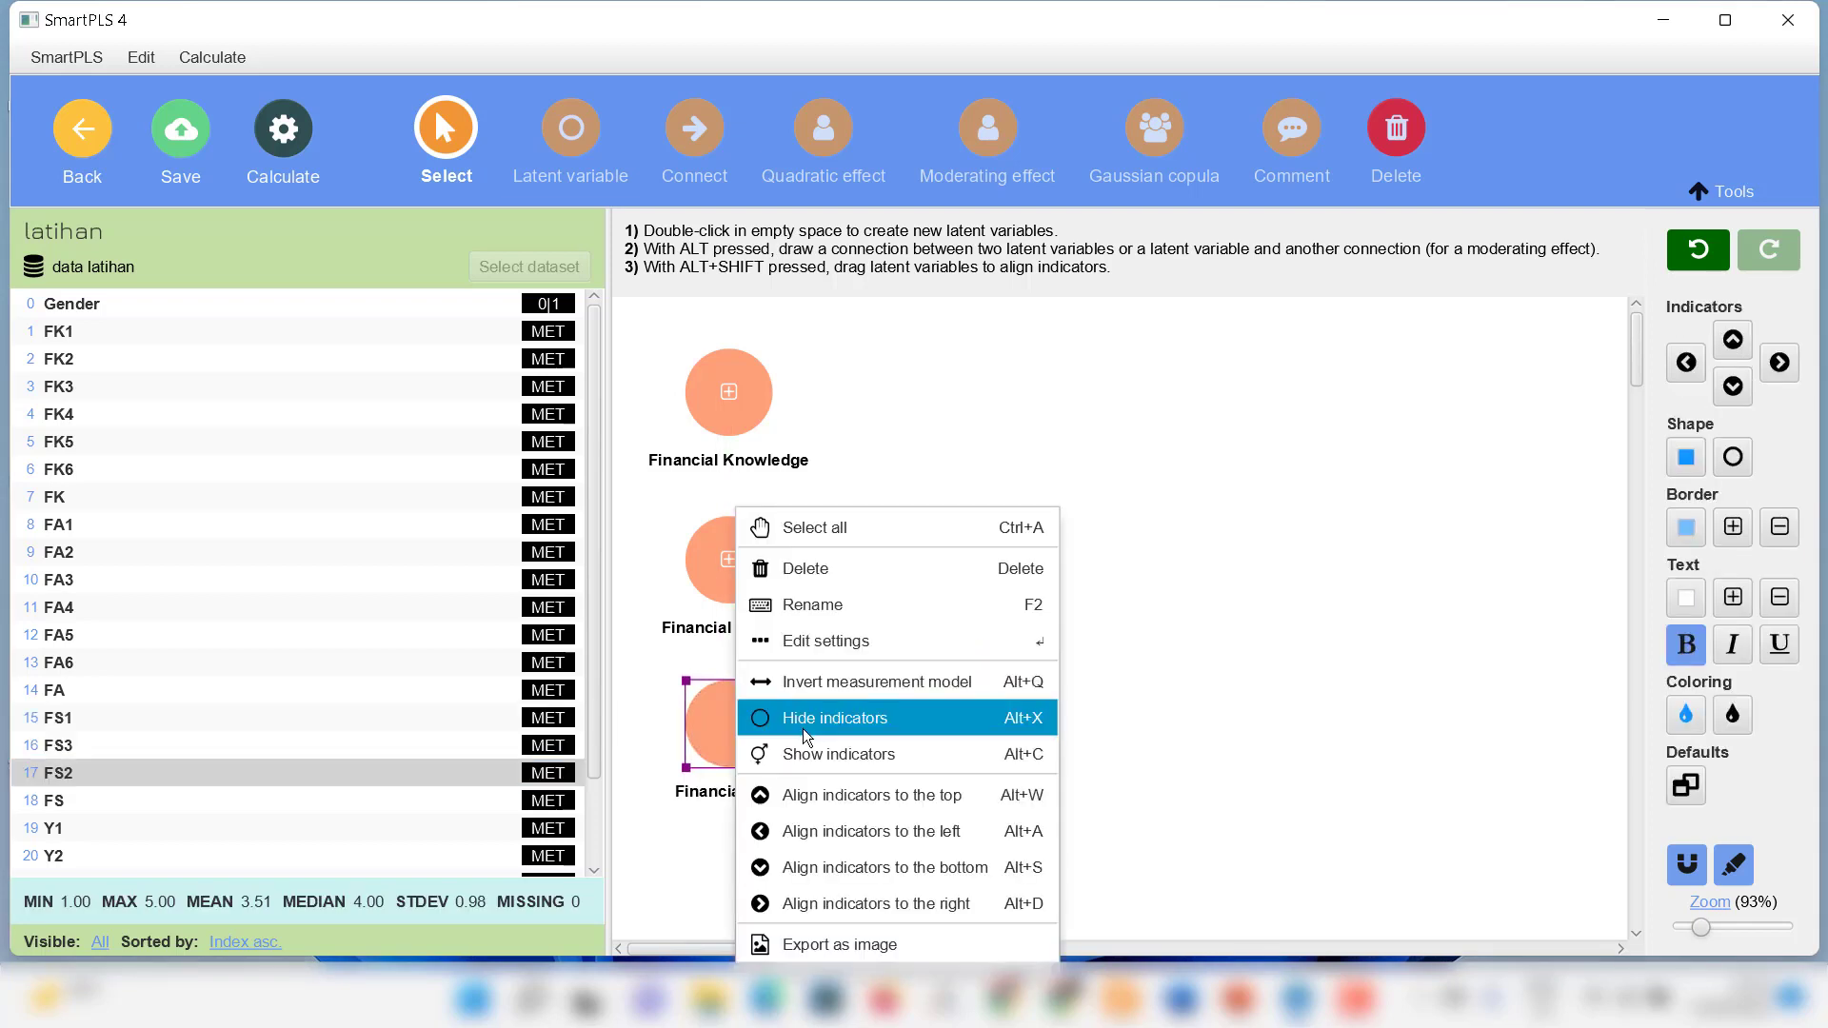
click(803, 728)
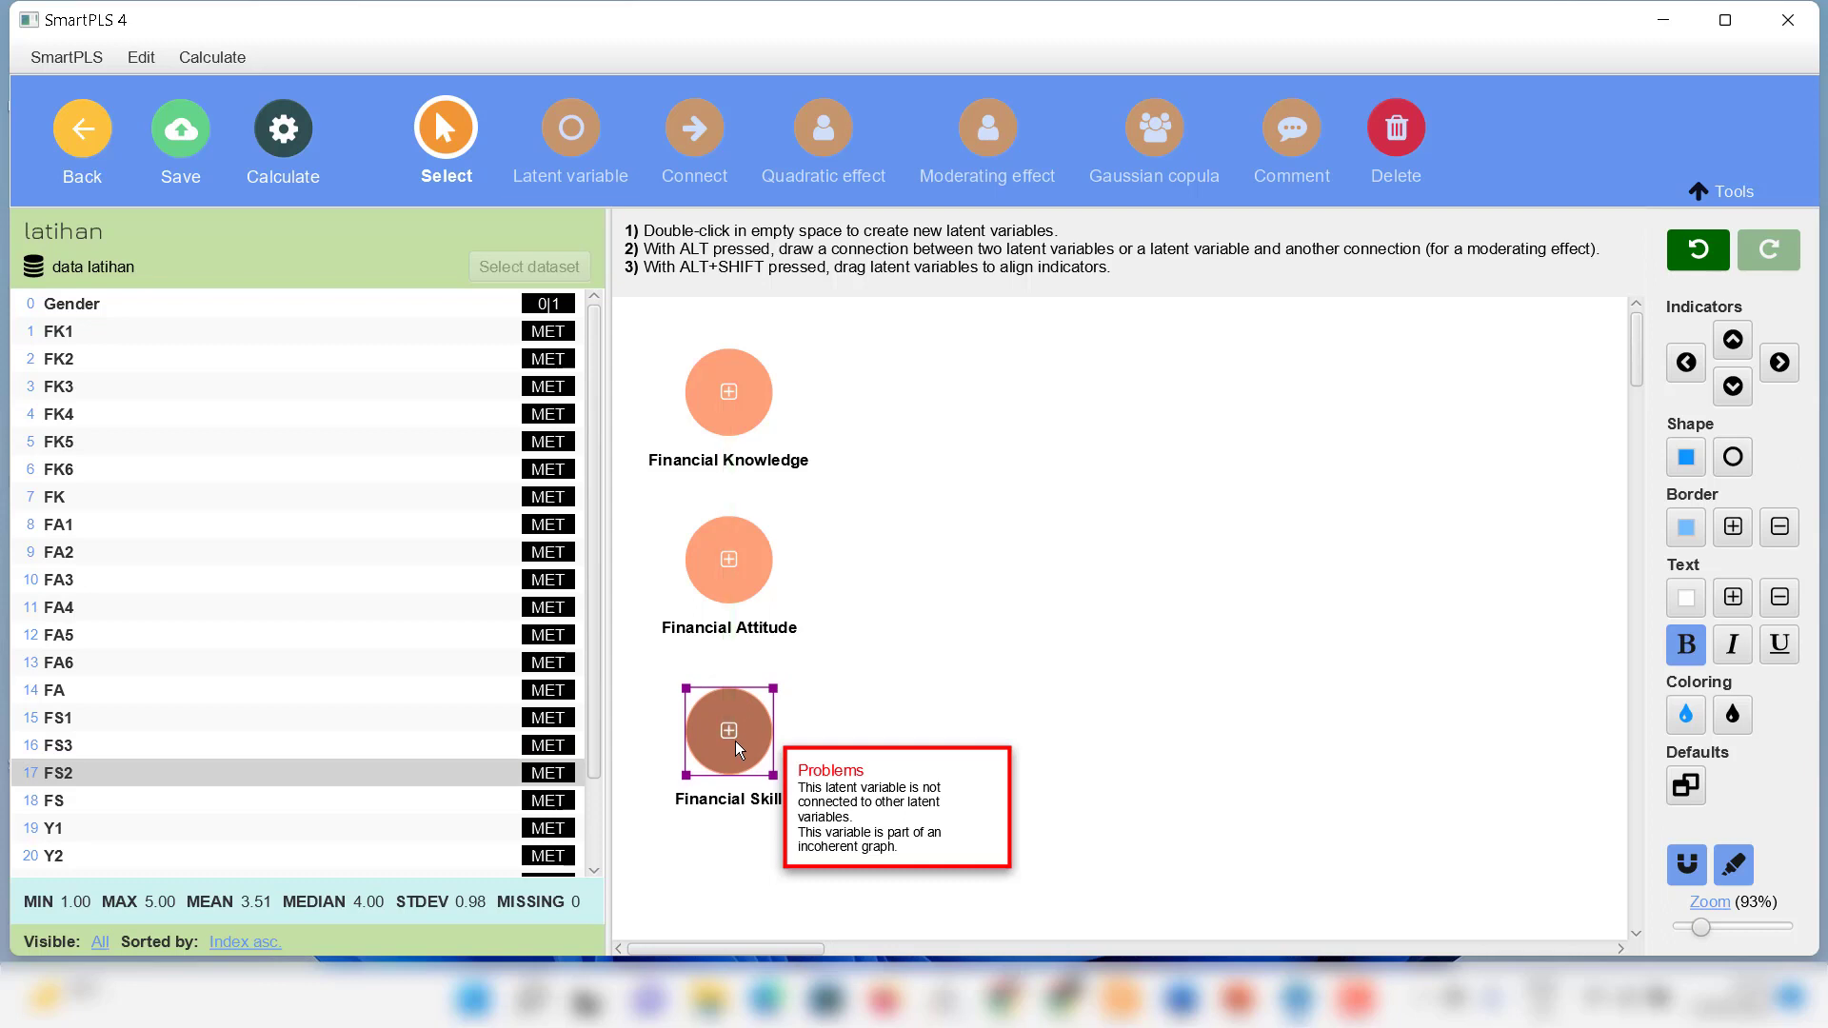
click(876, 626)
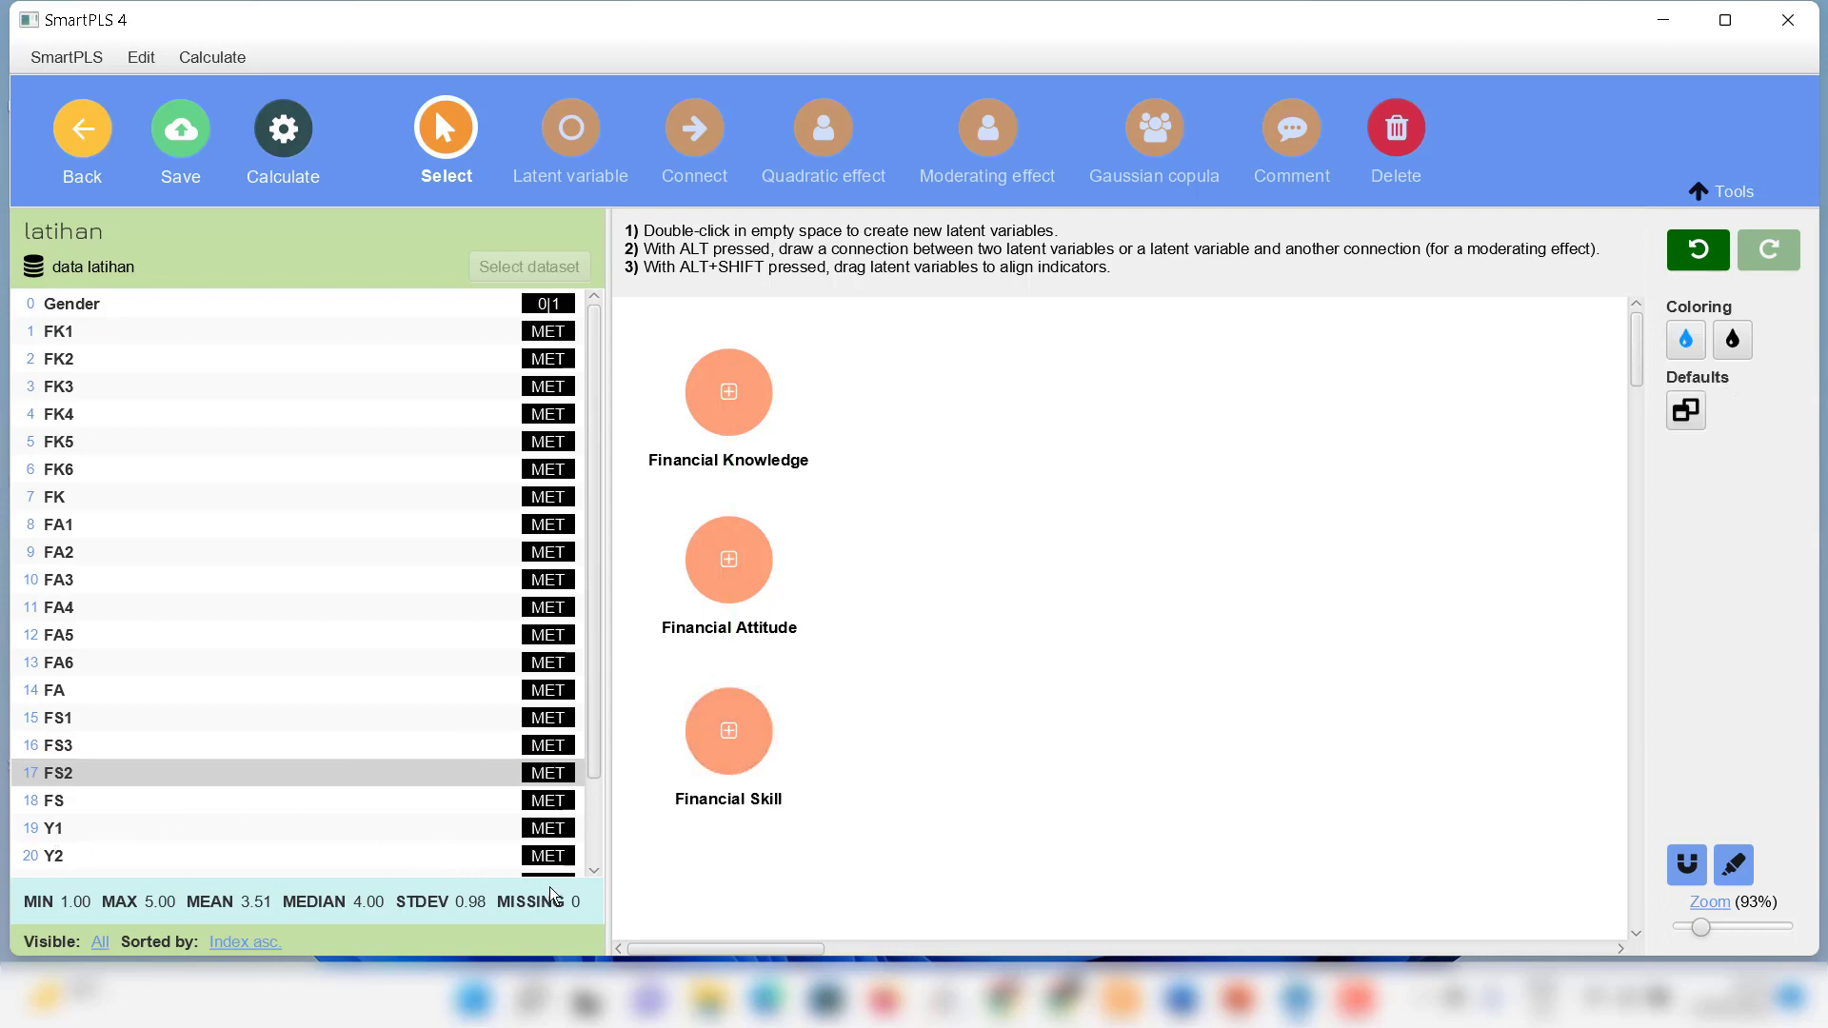
- Dismiss the Google Chrome notification and turn off the computer's Wi-Fi
click(592, 870)
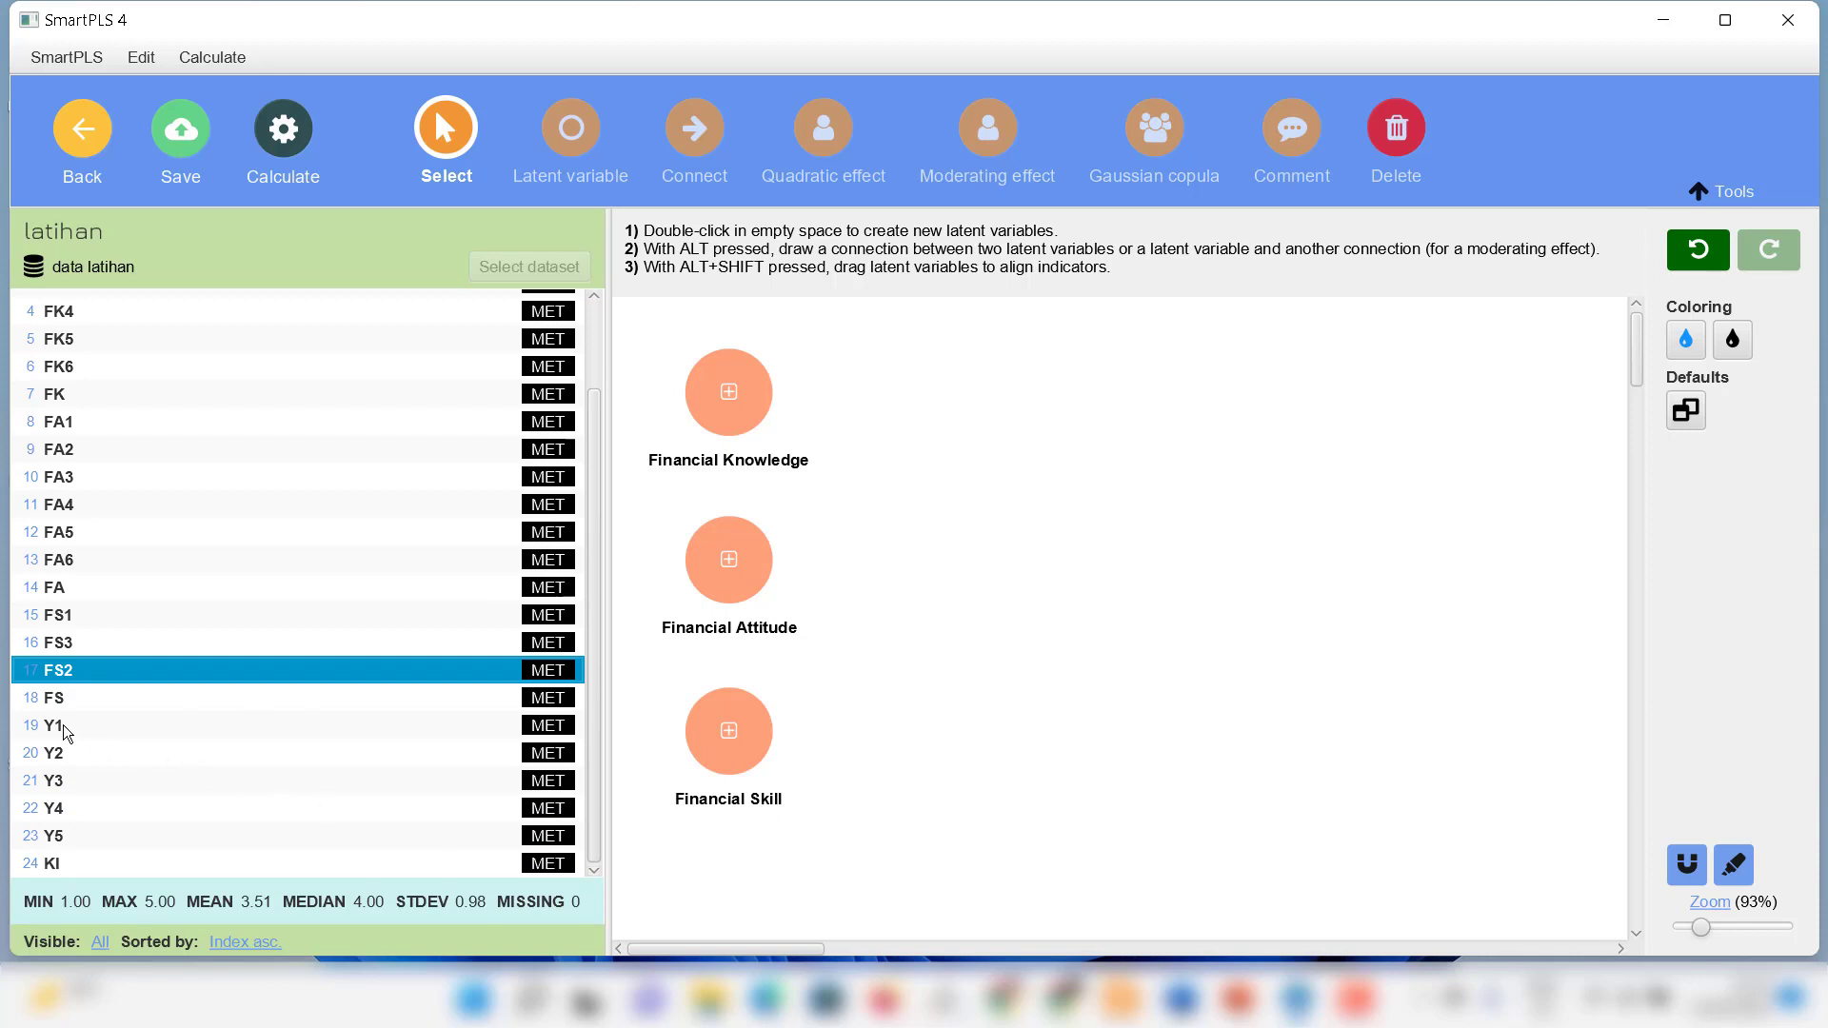
click(62, 724)
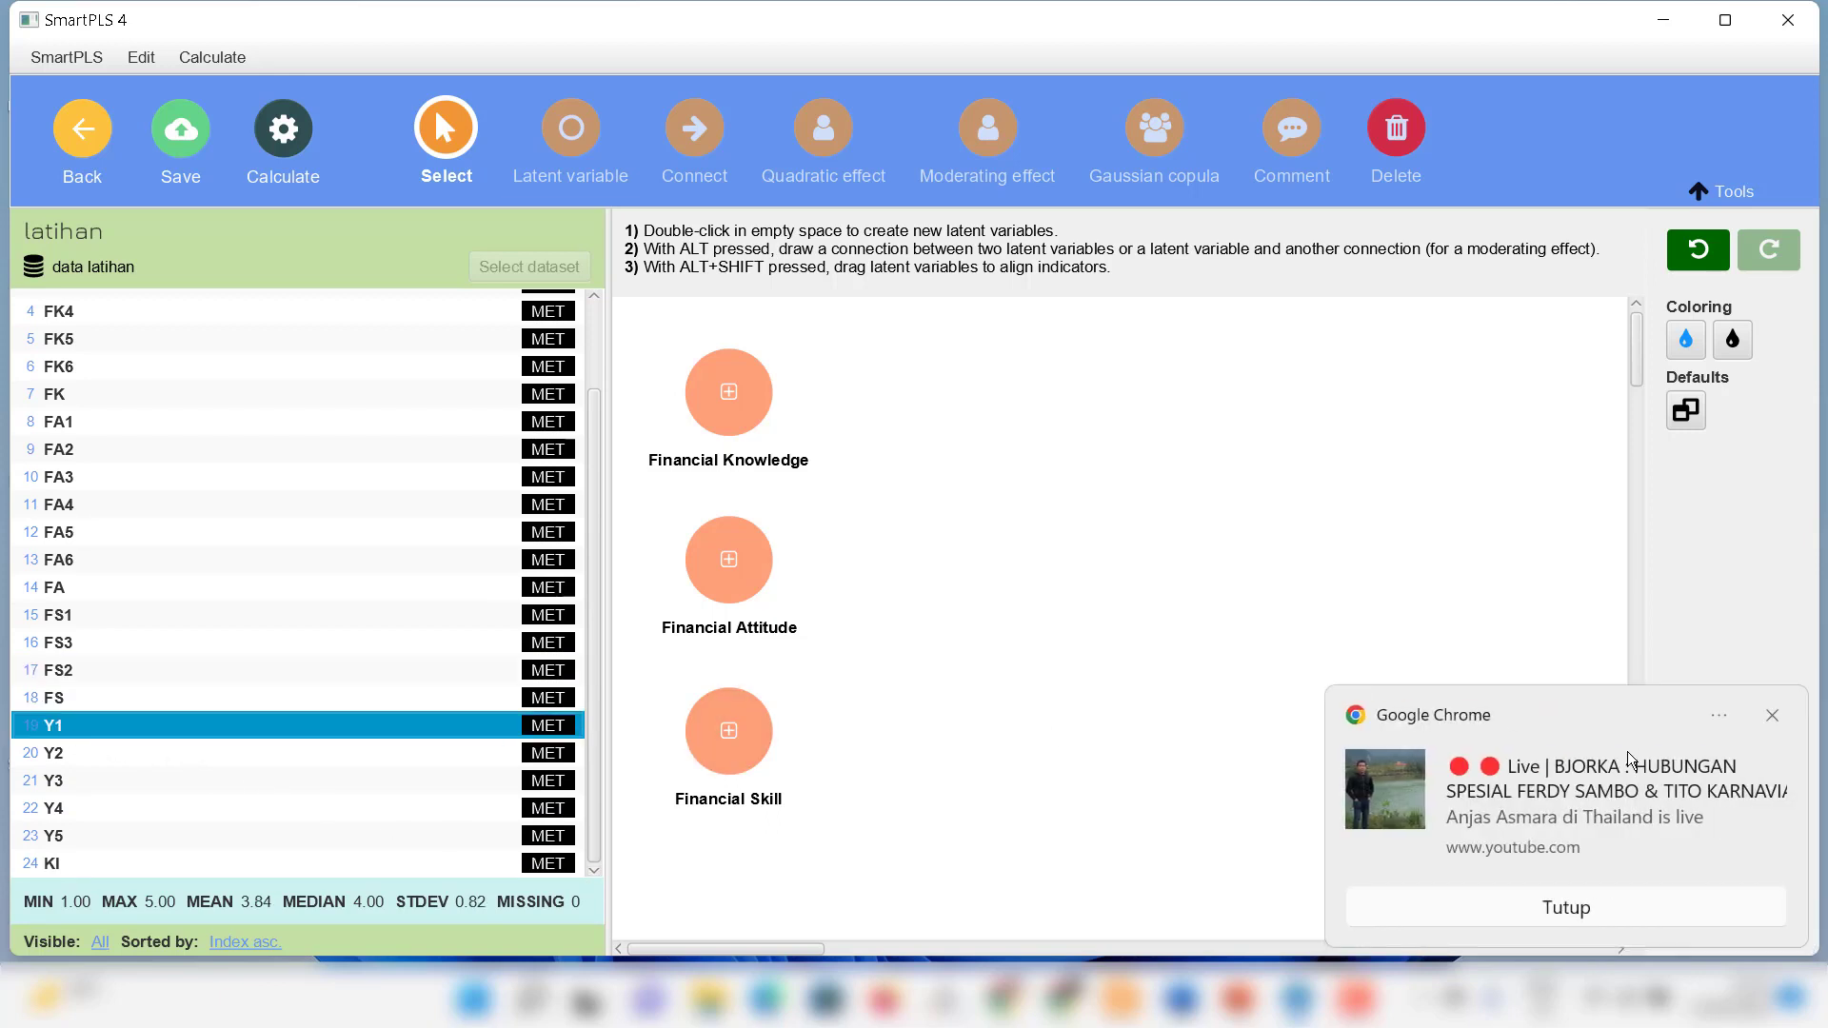
click(1773, 716)
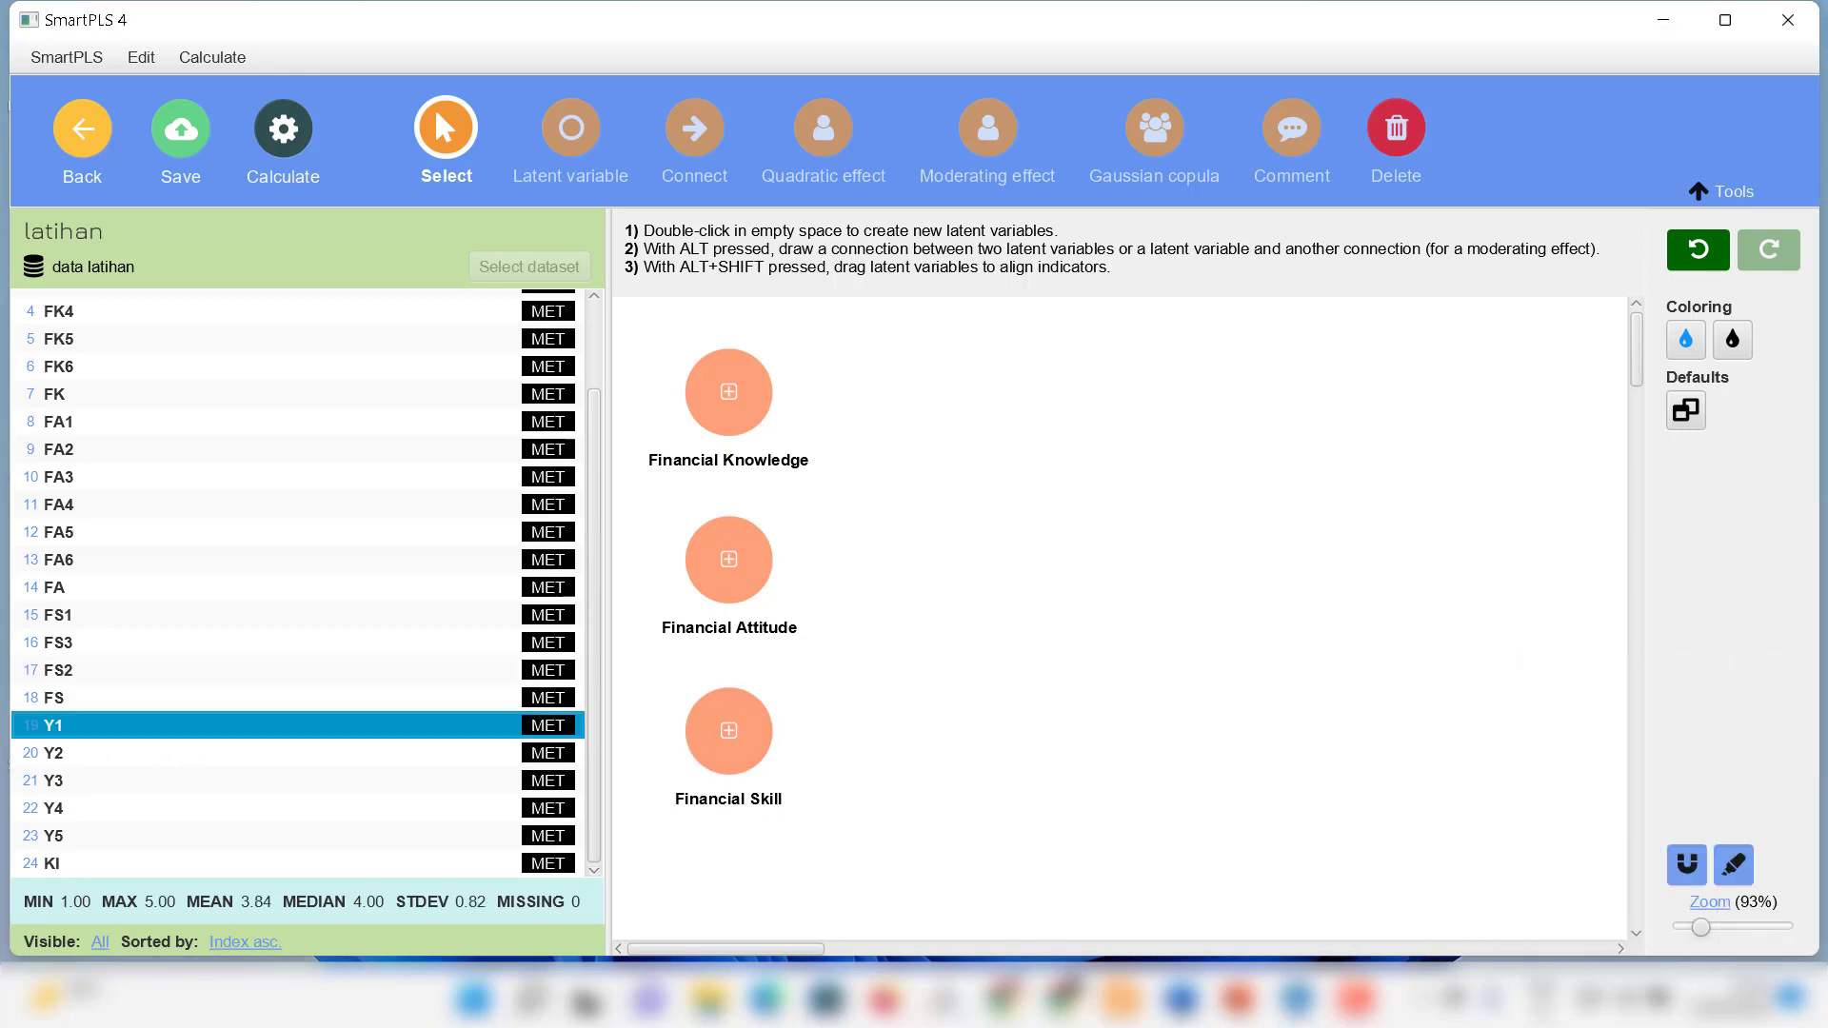
click(1626, 998)
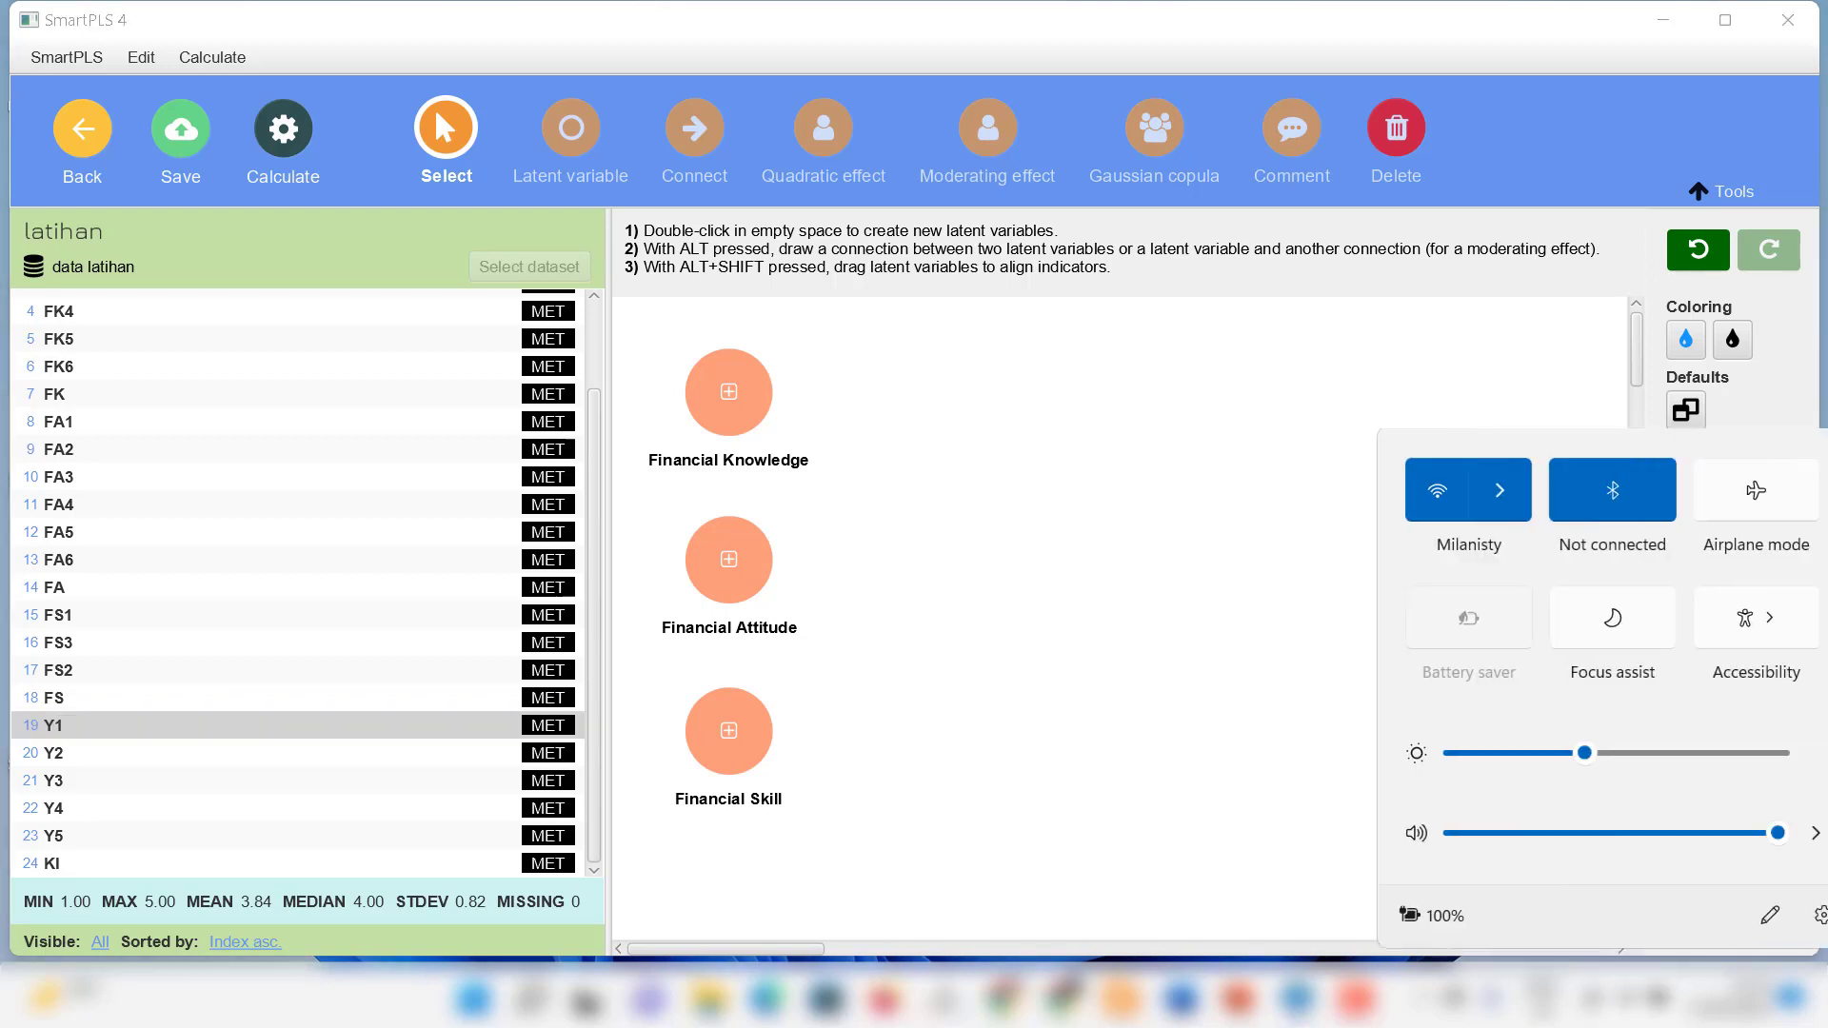
click(1472, 491)
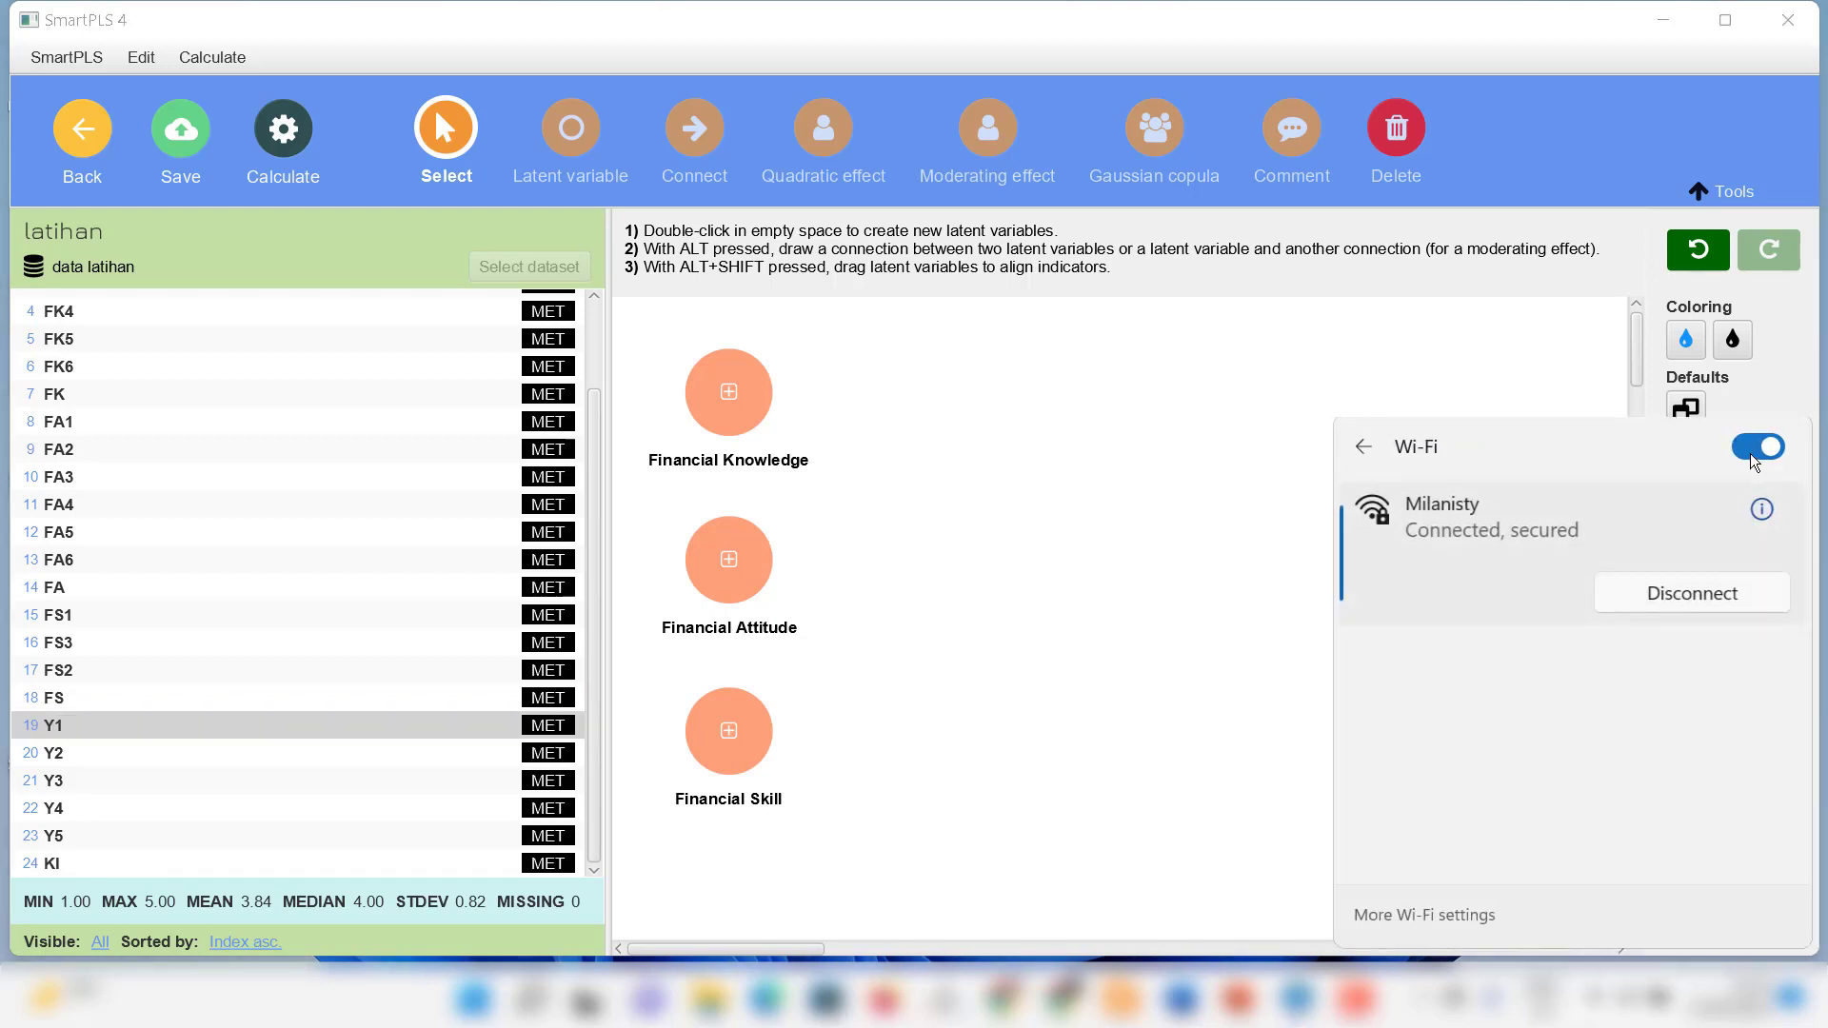
click(1750, 454)
click(1324, 388)
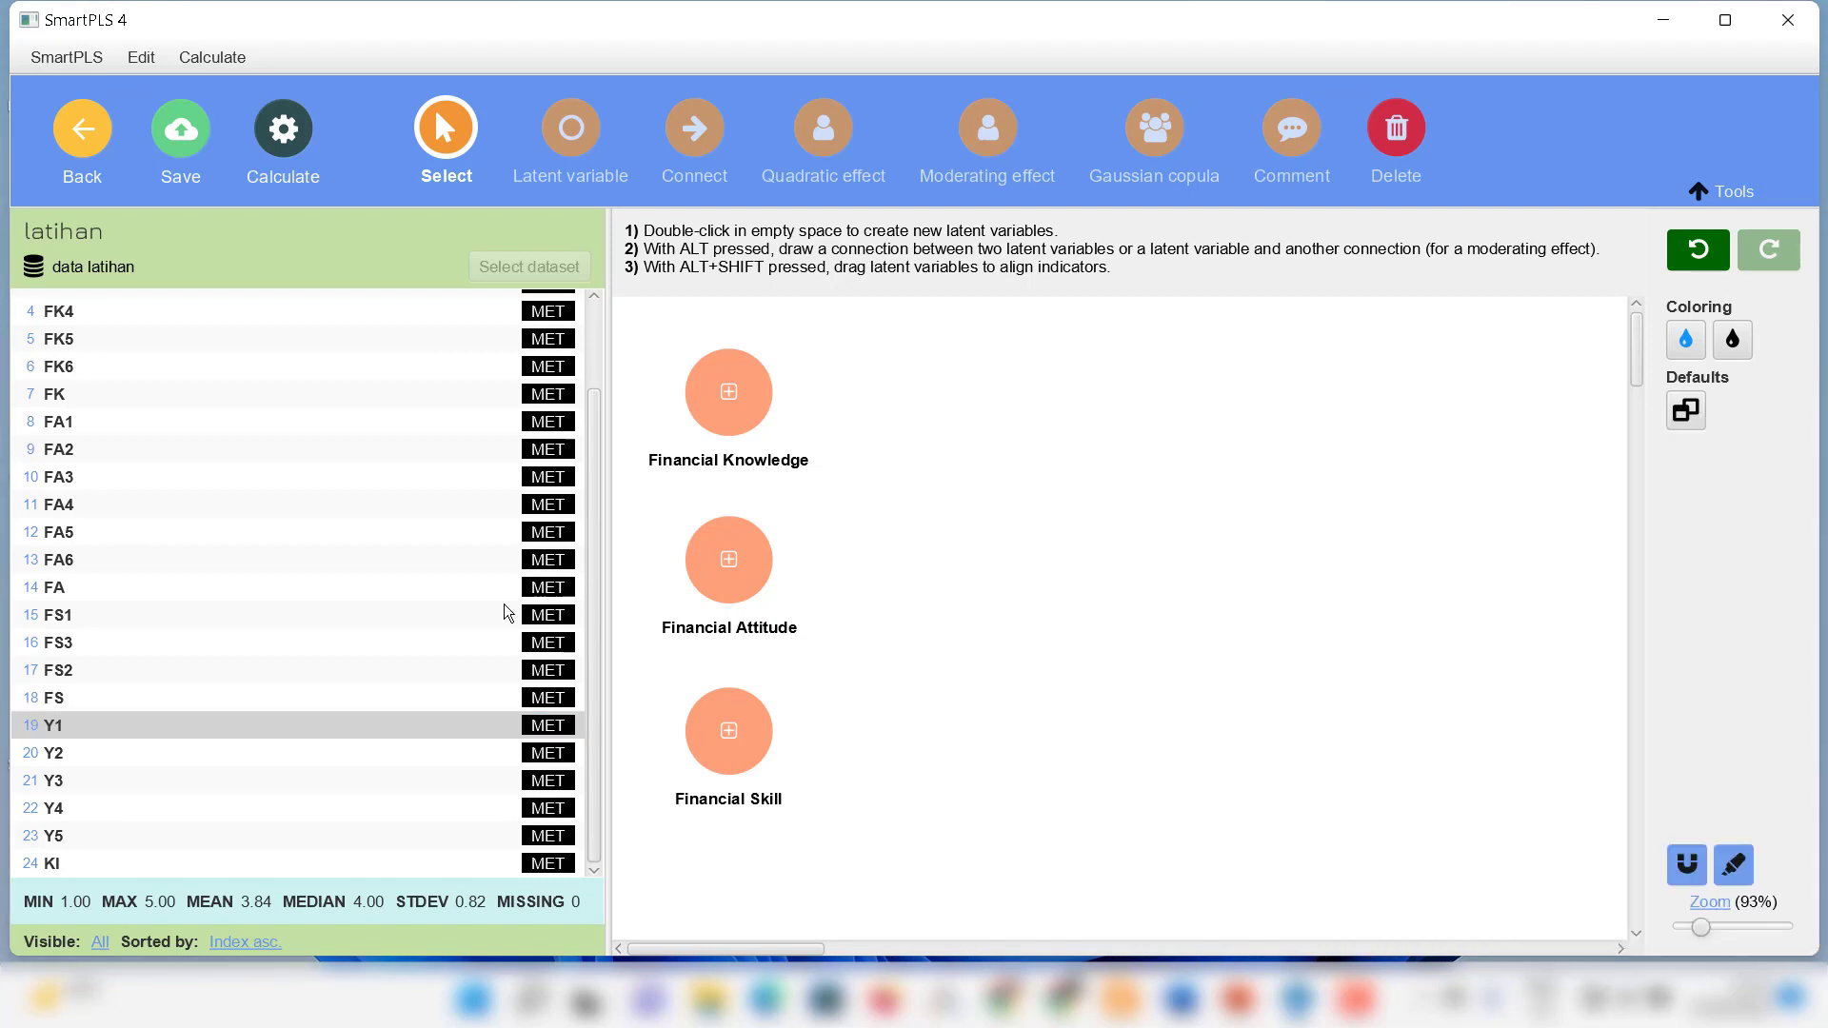
- Create a latent variable named "Keputusan Investasi" from indicators Y1 to Y5 and place it to the right of Financial Attitude on the canvas
click(82, 733)
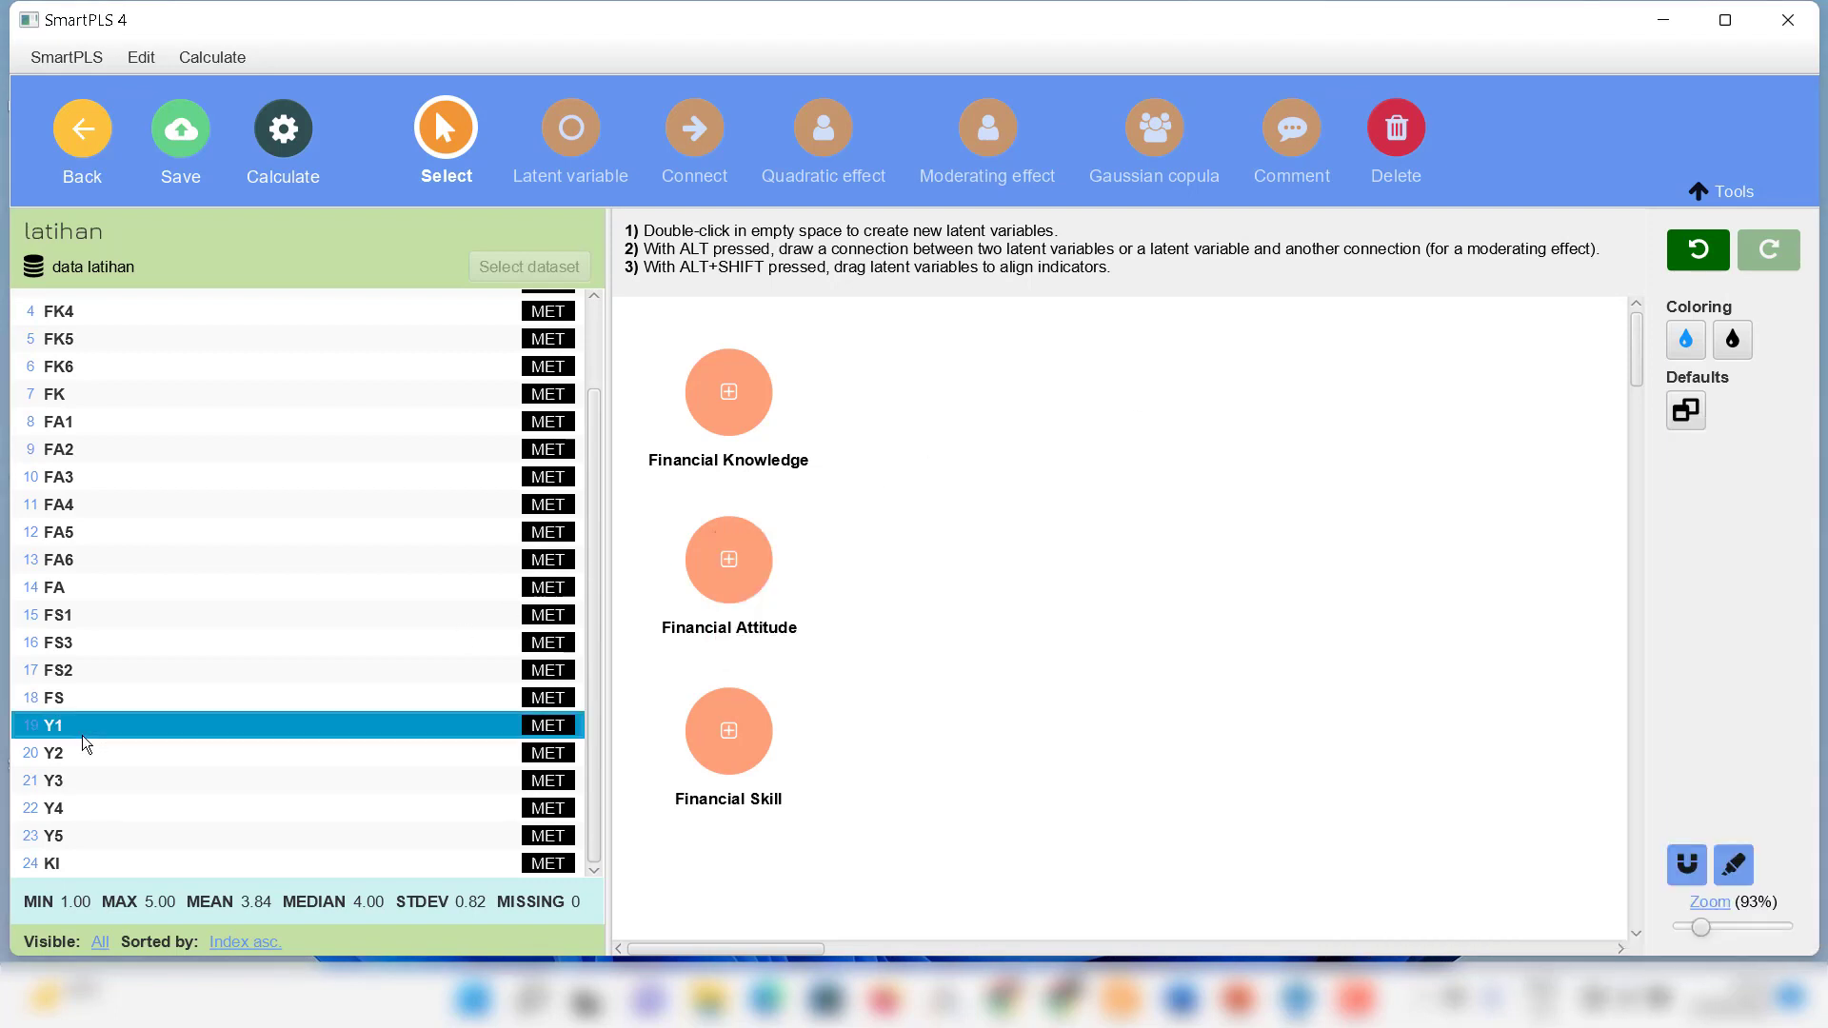
shift+click(78, 836)
drag(139, 786, 1313, 553)
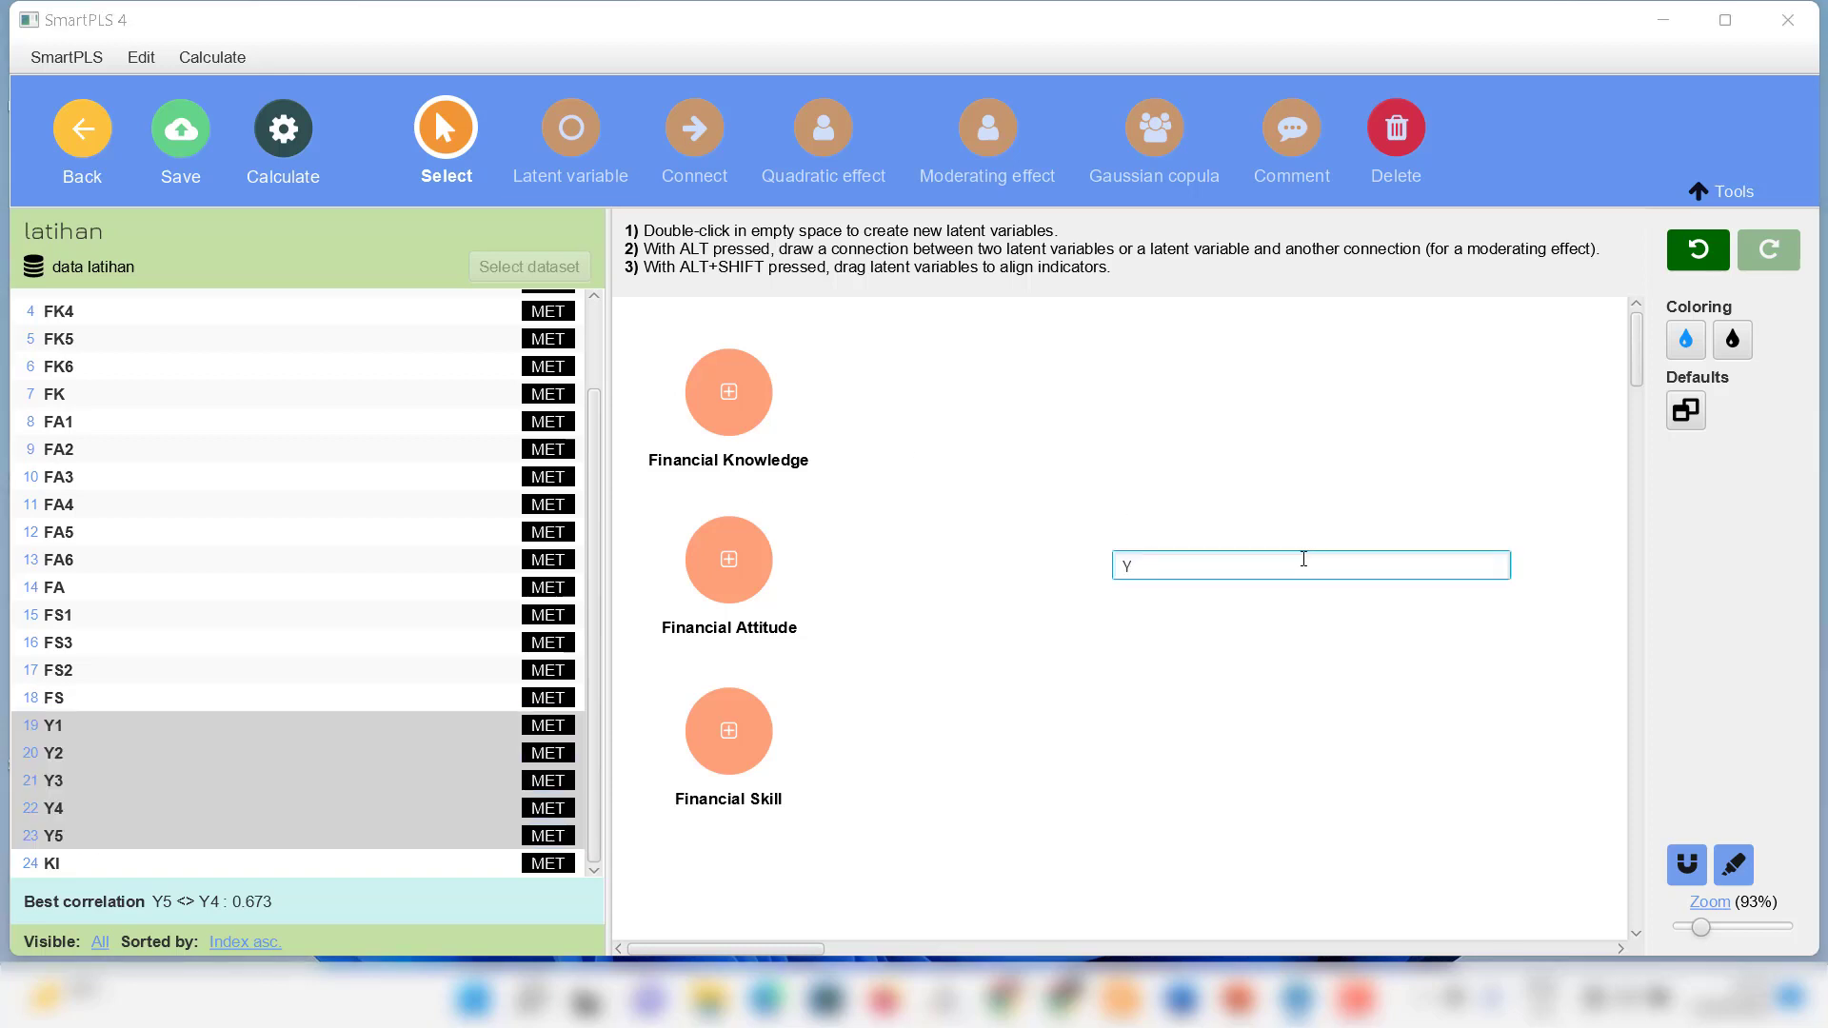
key(BackSpace)
text(Keputus)
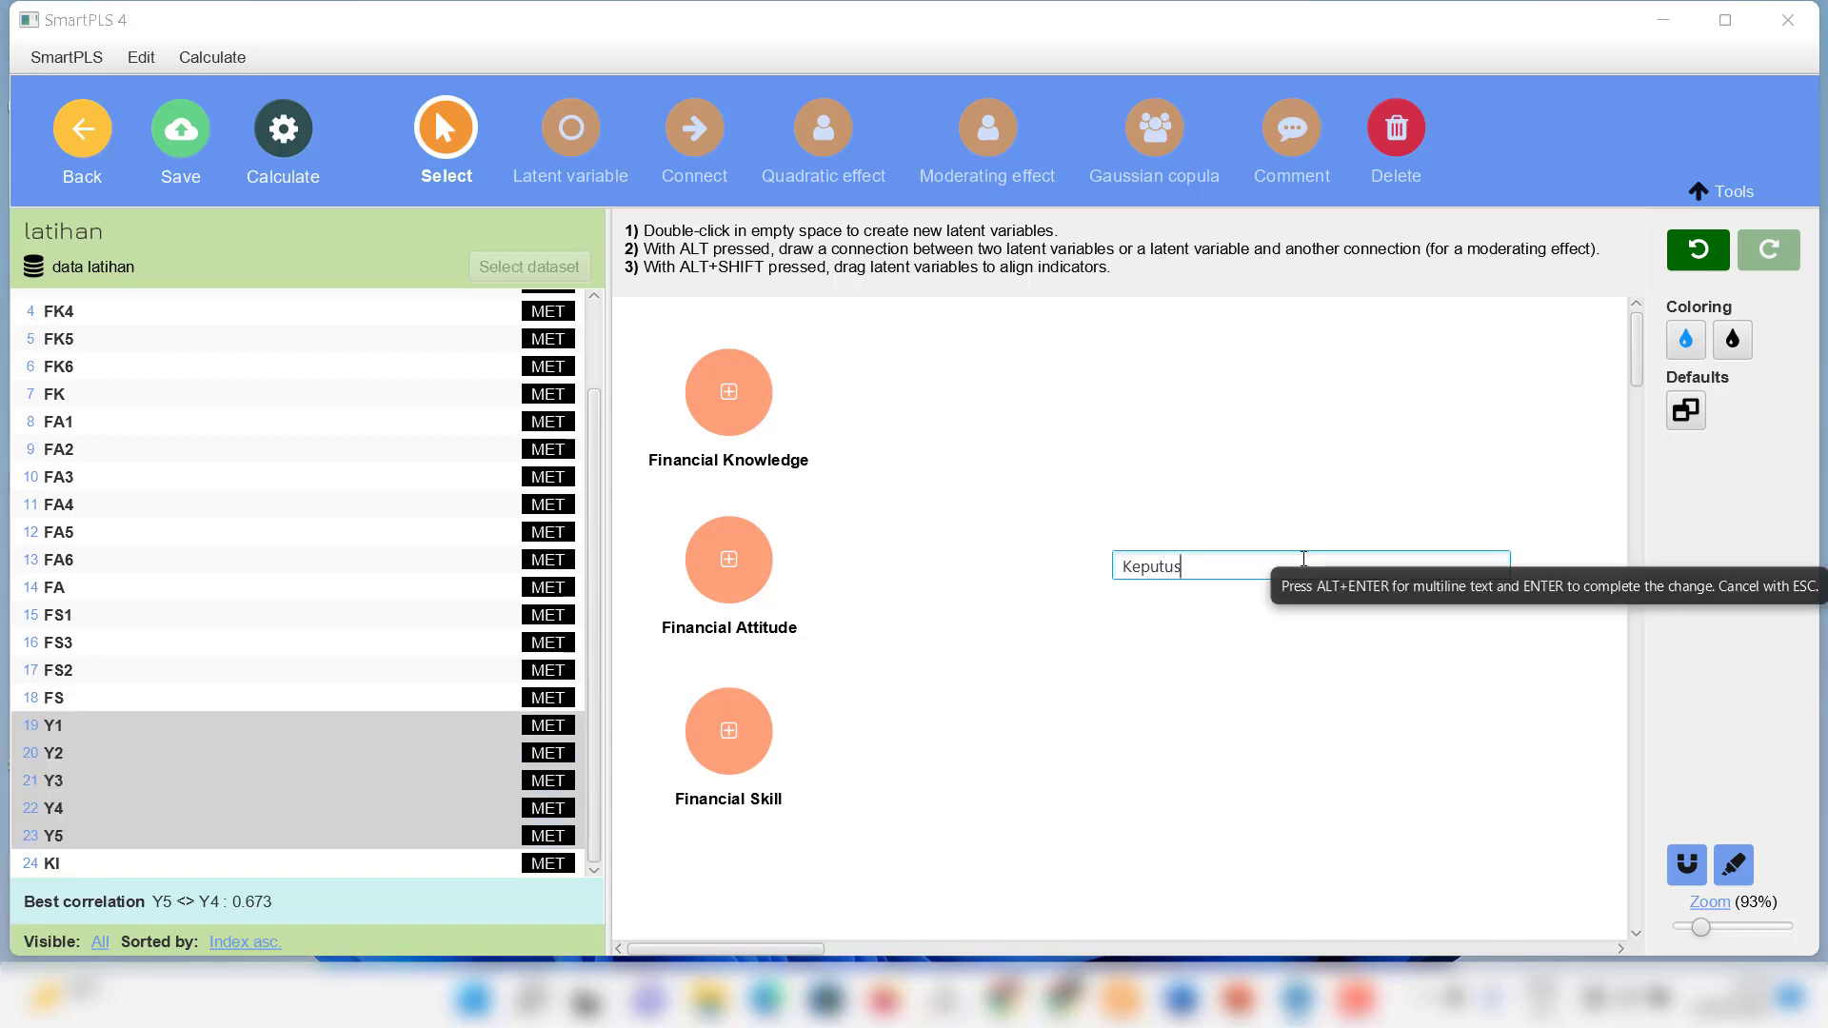
text(an Investasi)
key(Return)
drag(1301, 558, 1260, 575)
click(878, 454)
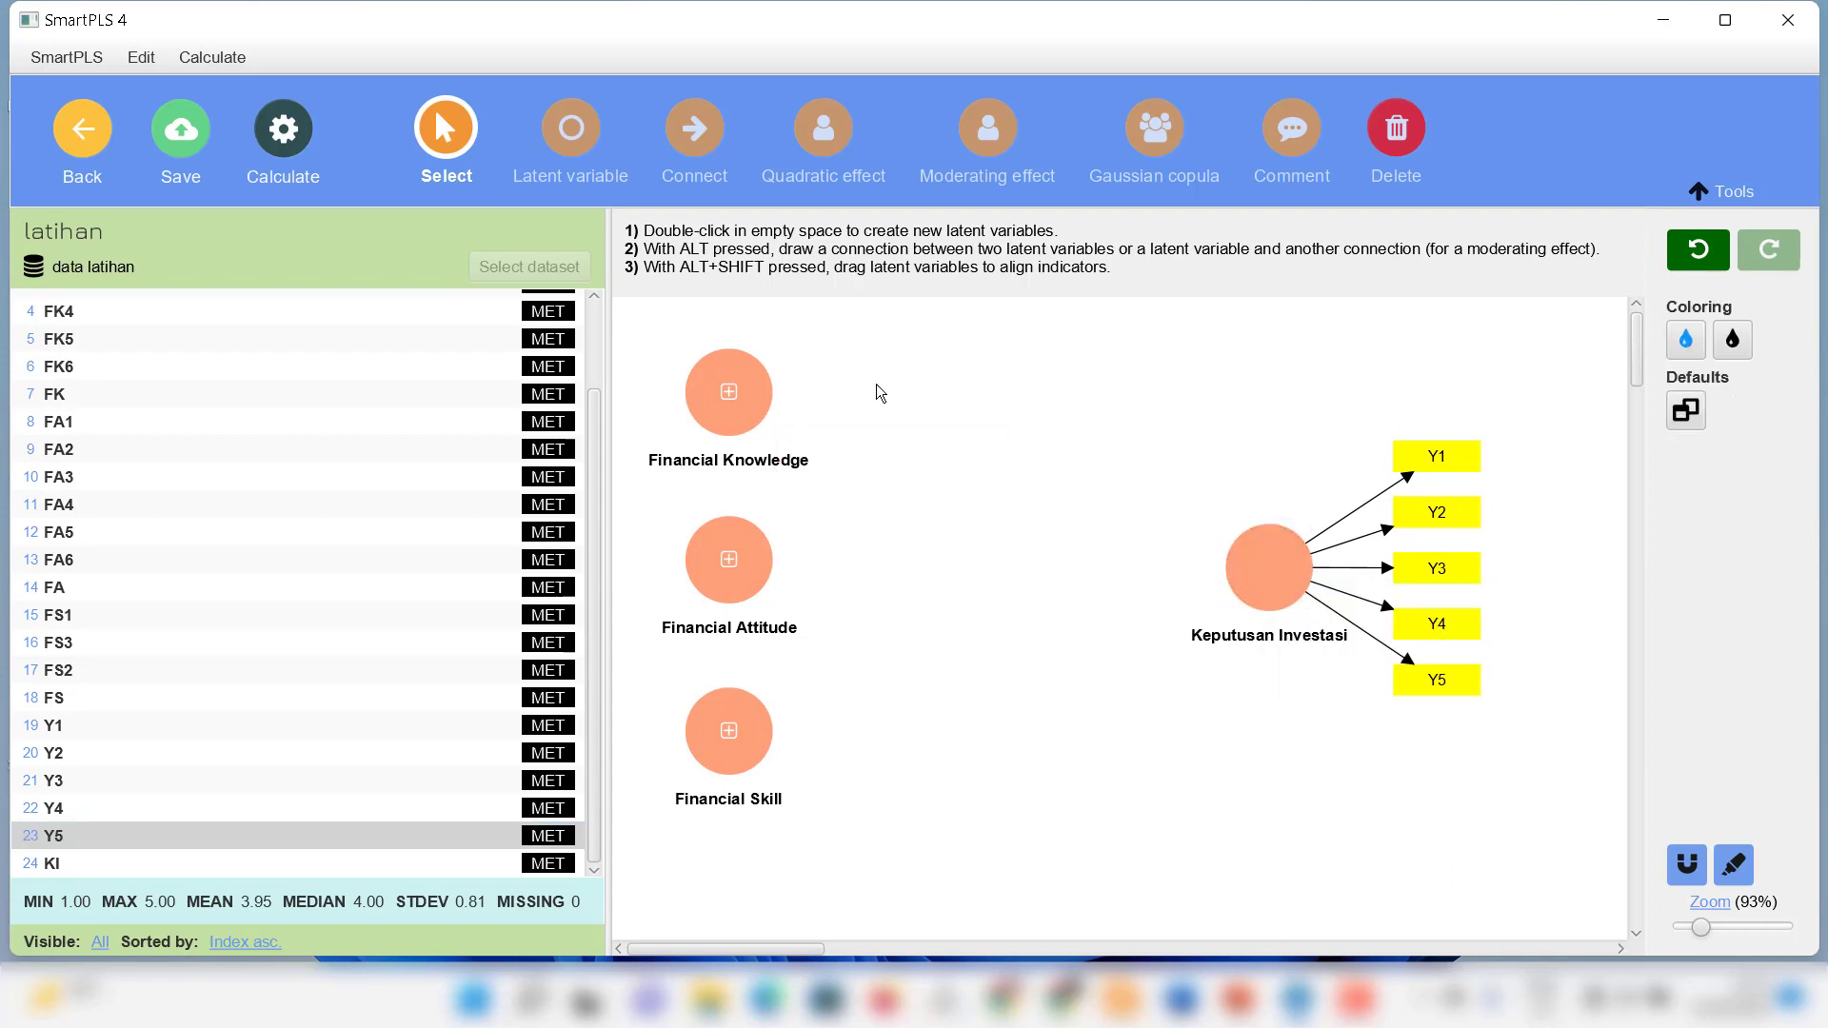
- Show the indicators of the Financial Knowledge, Financial Attitude and Financial Skill constructs
right_click(728, 397)
click(820, 650)
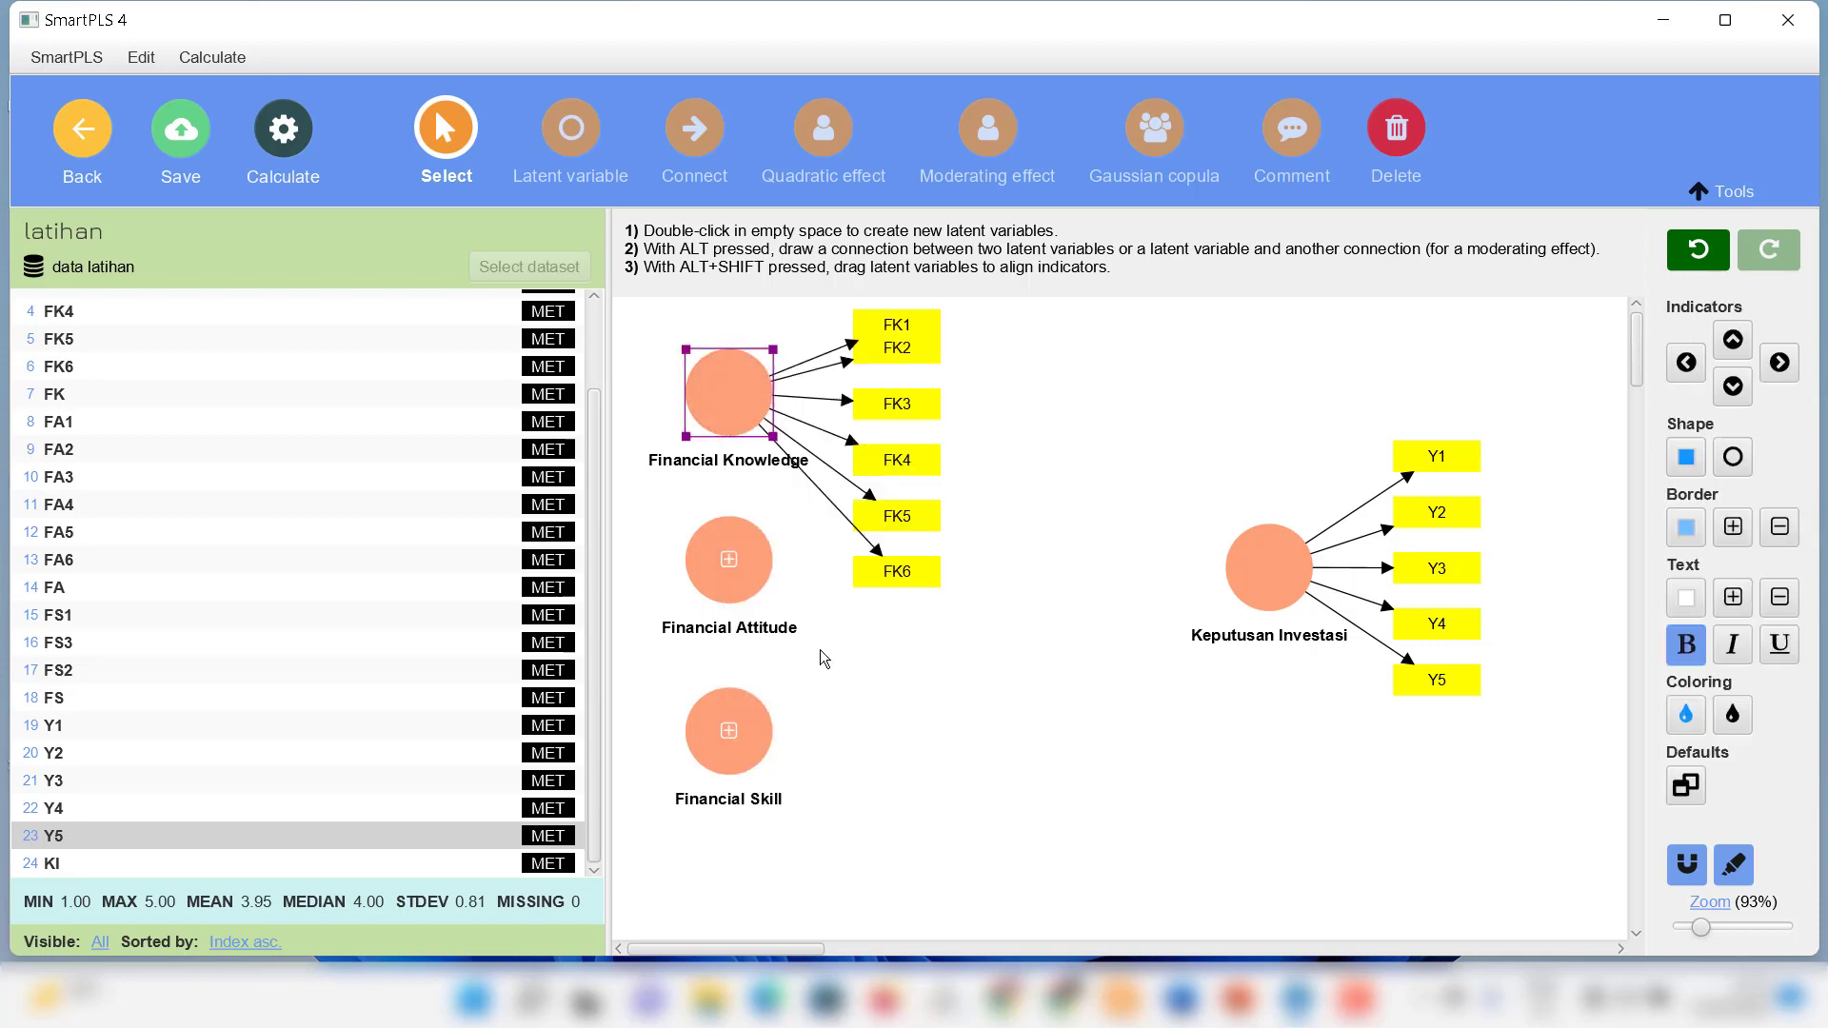
right_click(741, 571)
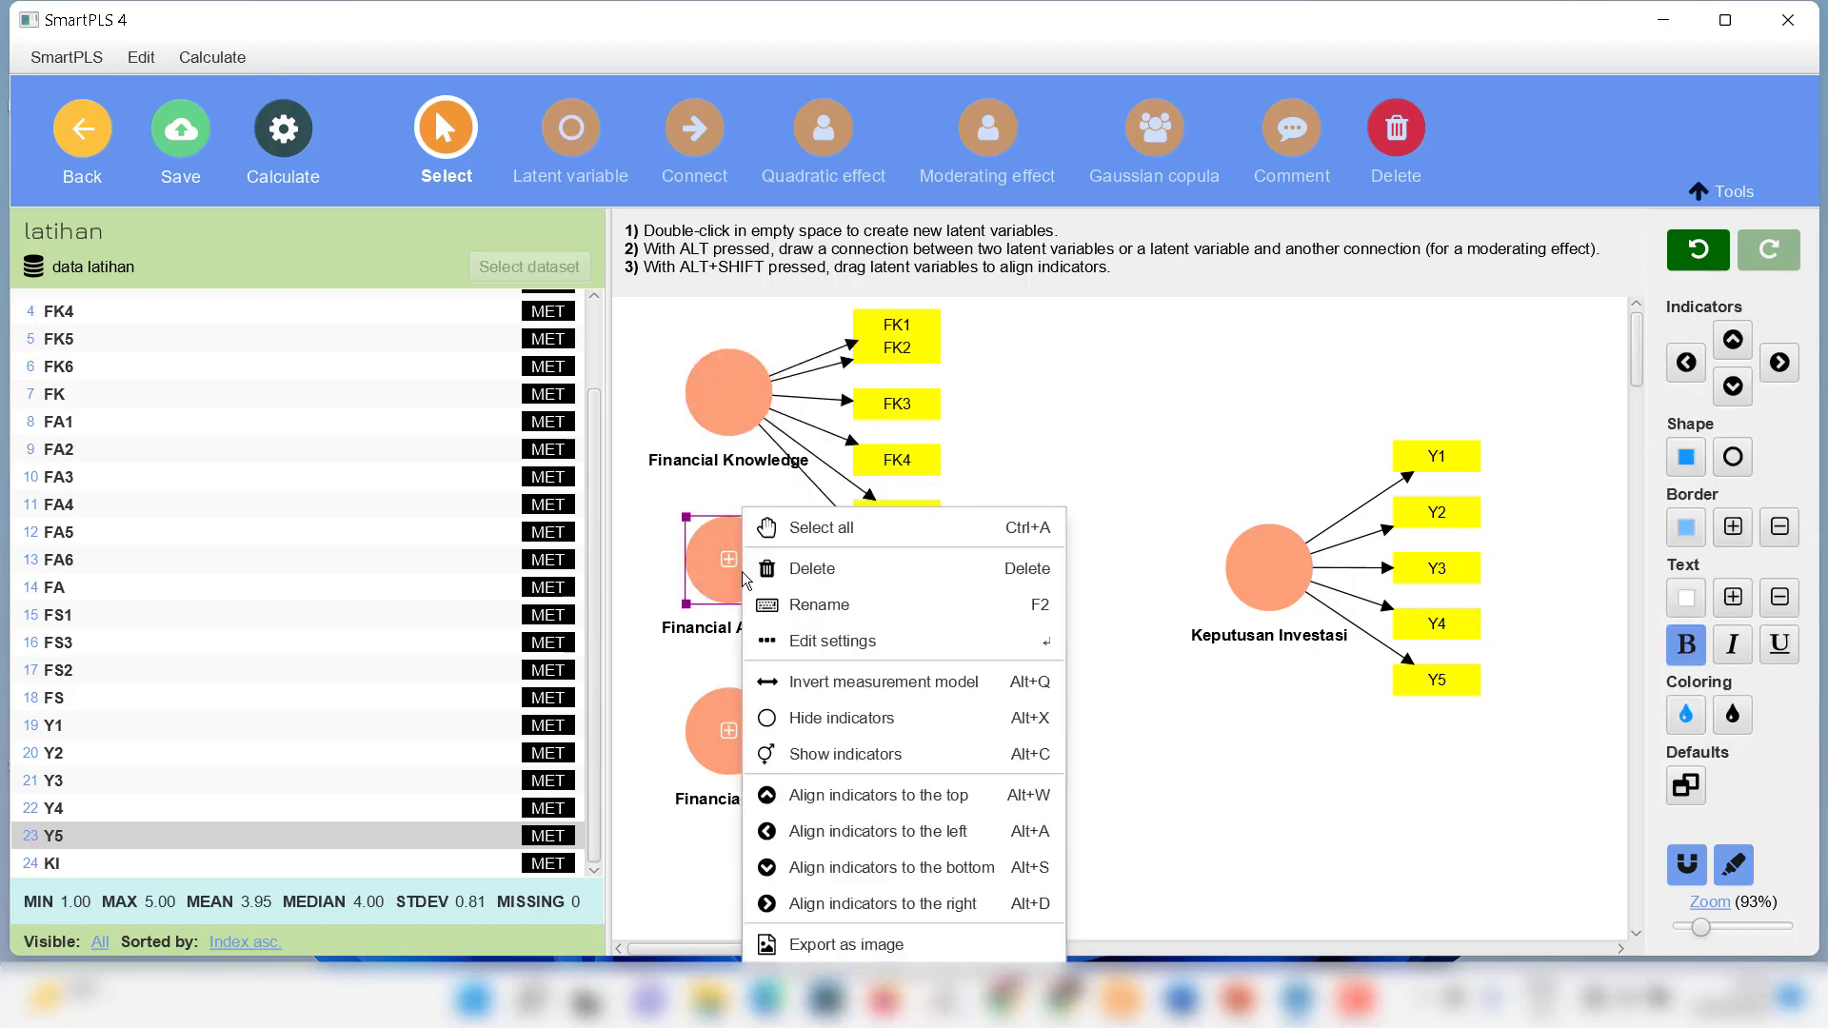
click(804, 754)
right_click(745, 727)
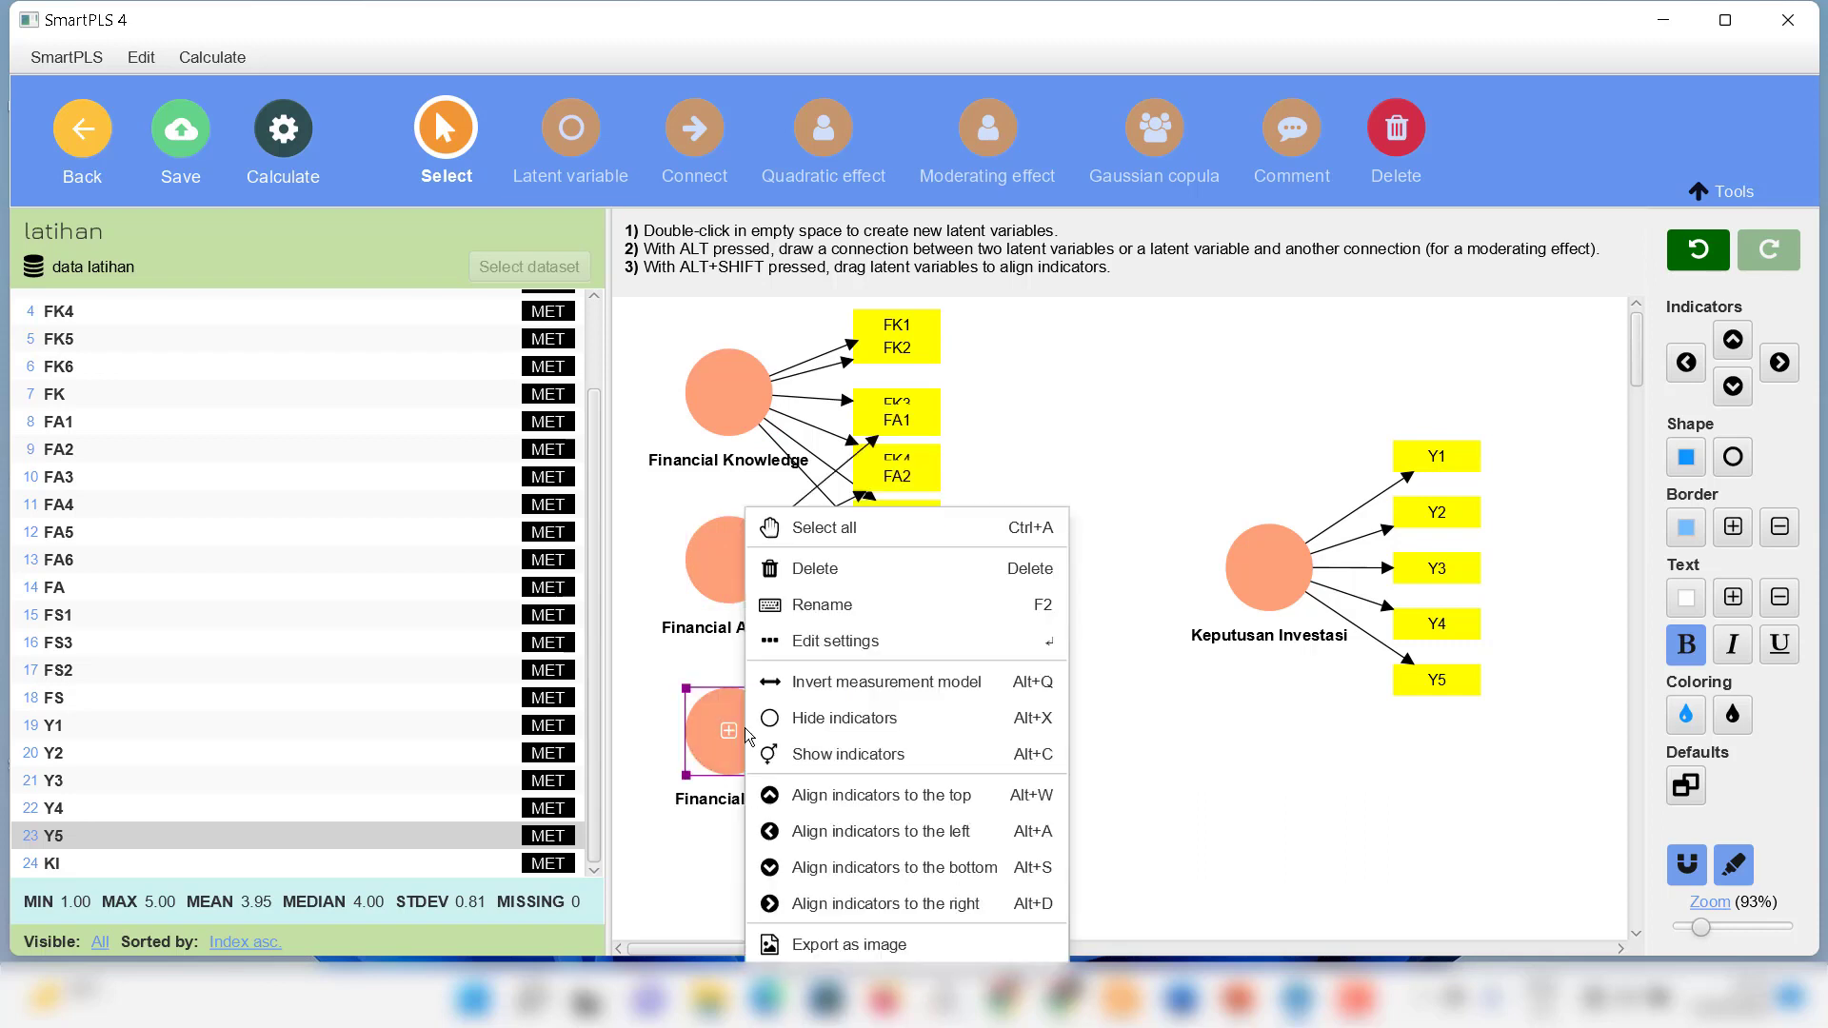
click(828, 762)
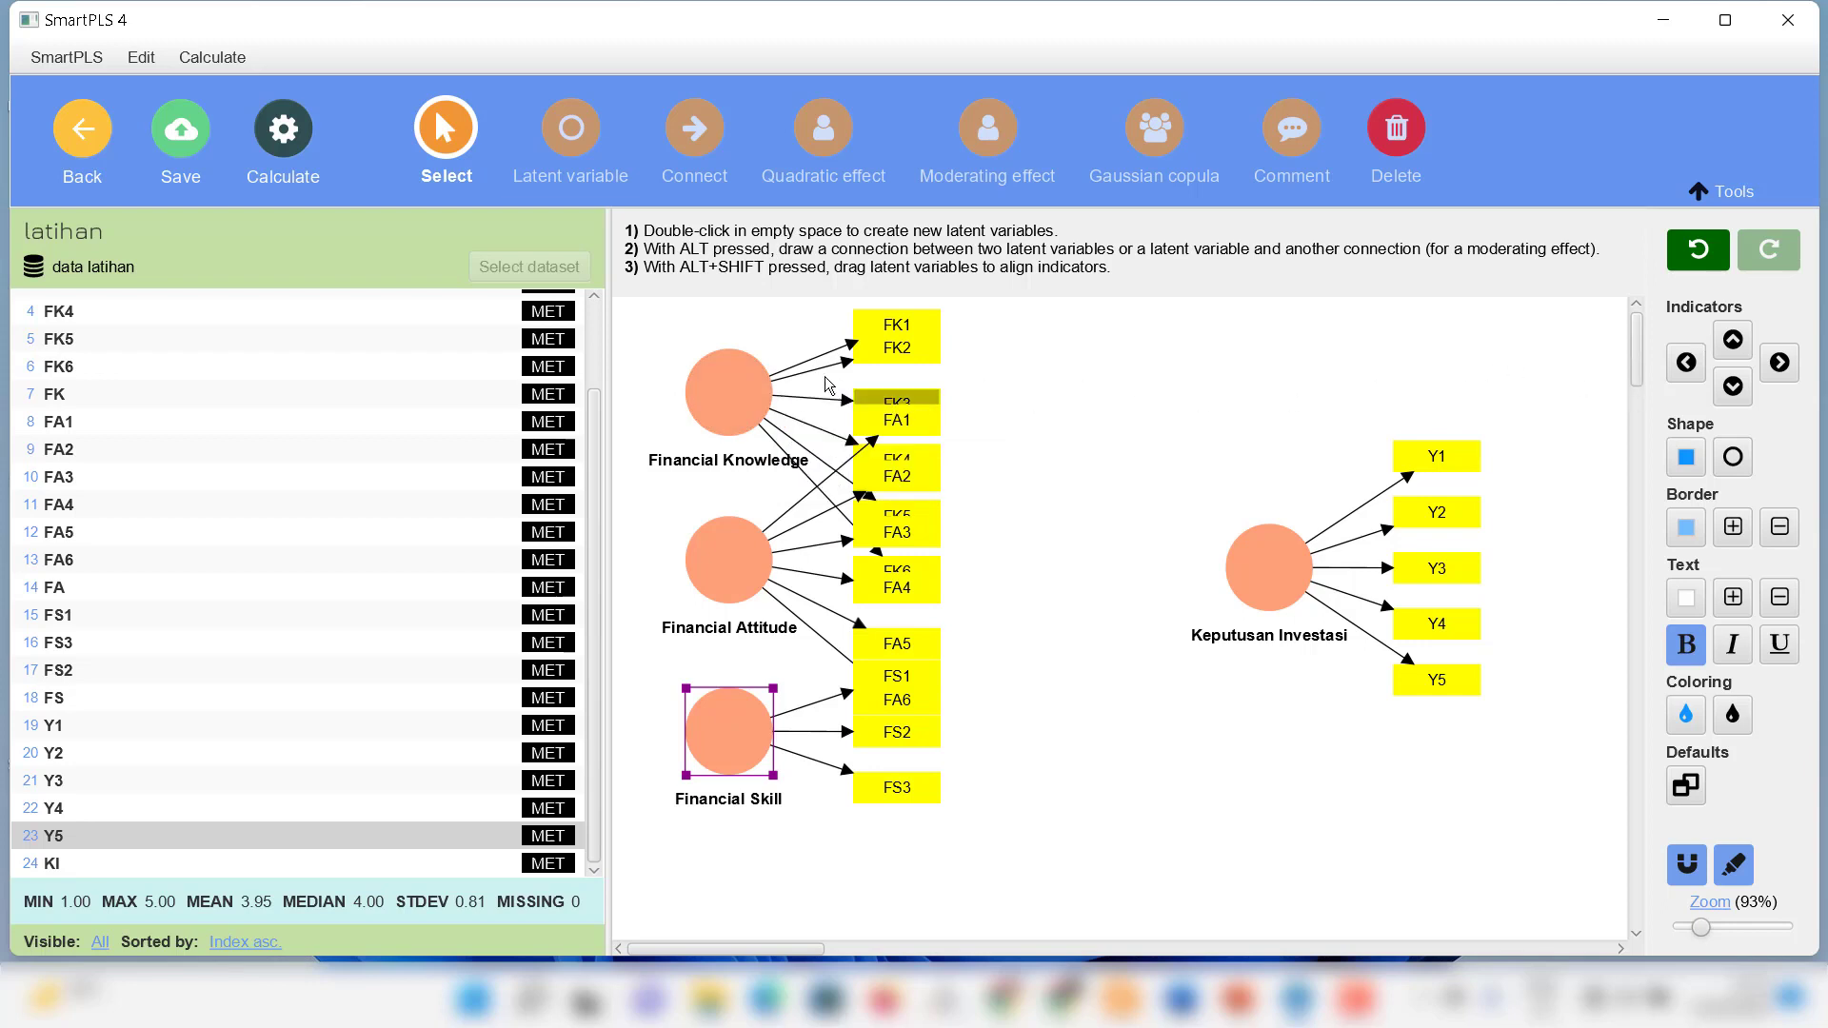
- Align the indicators of Financial Knowledge, Financial Attitude and Financial Skill to the left of their constructs
click(728, 390)
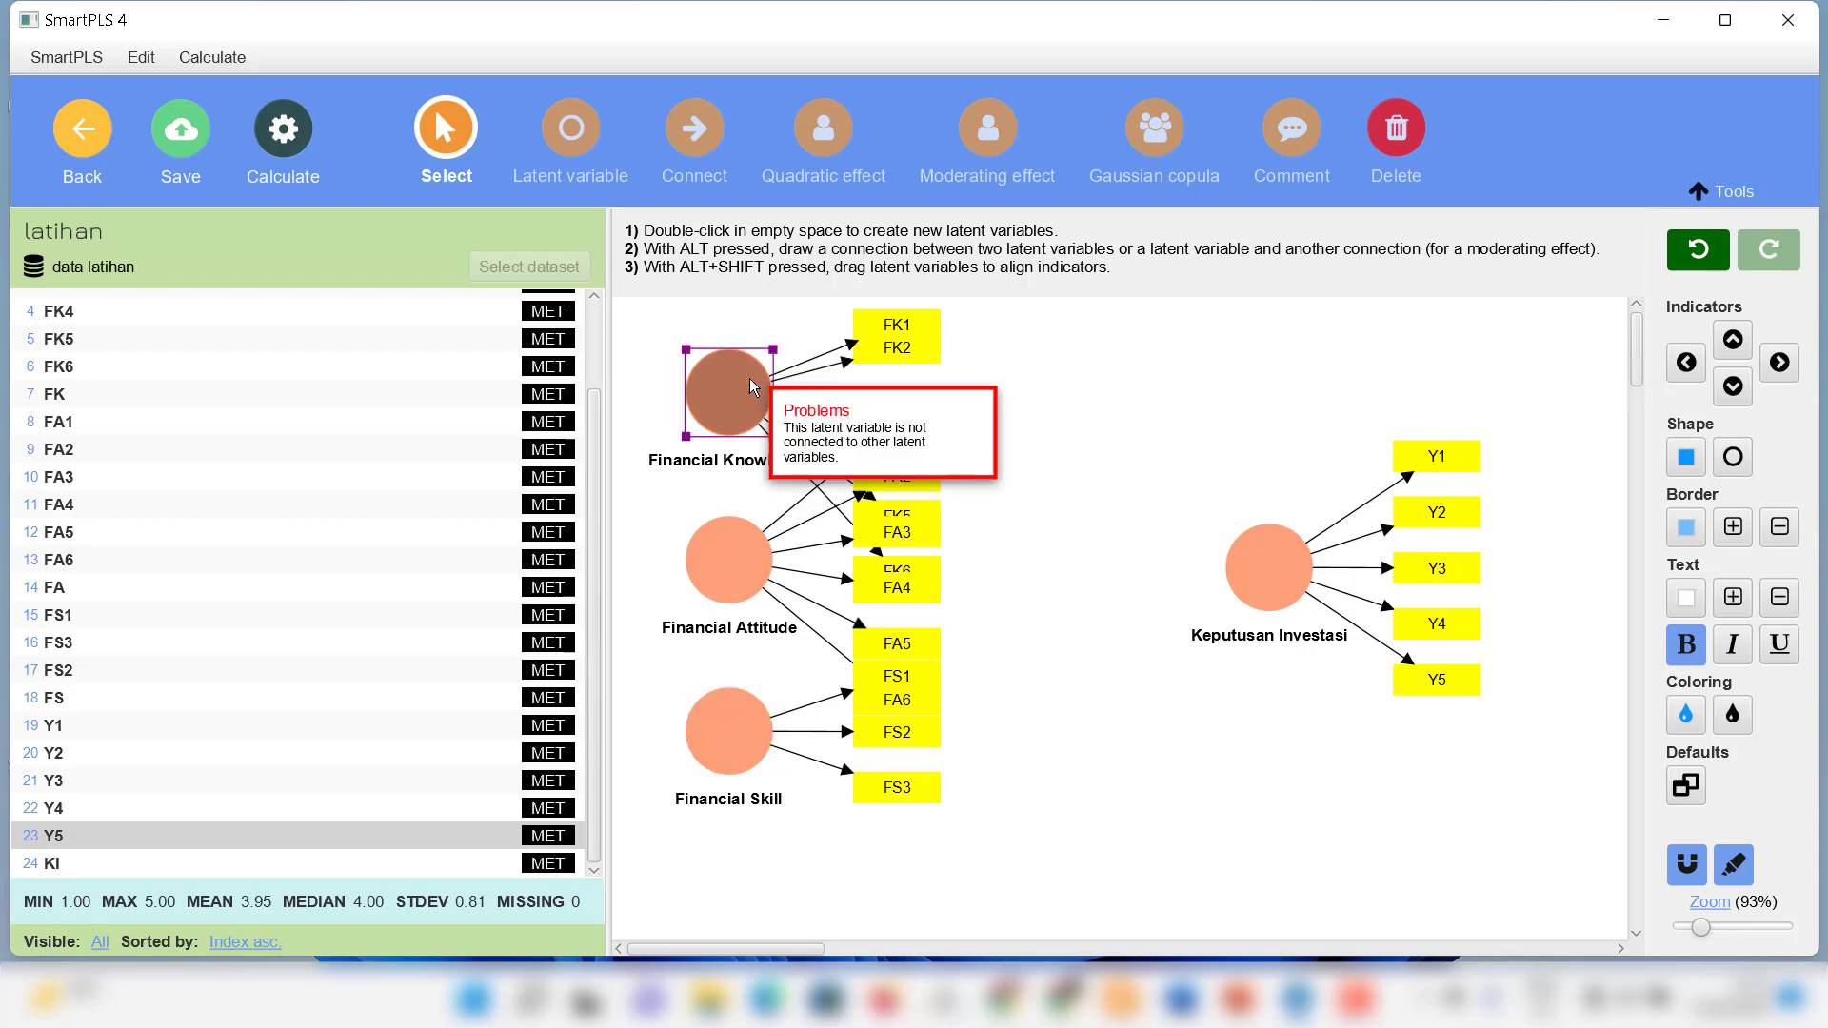
click(1686, 362)
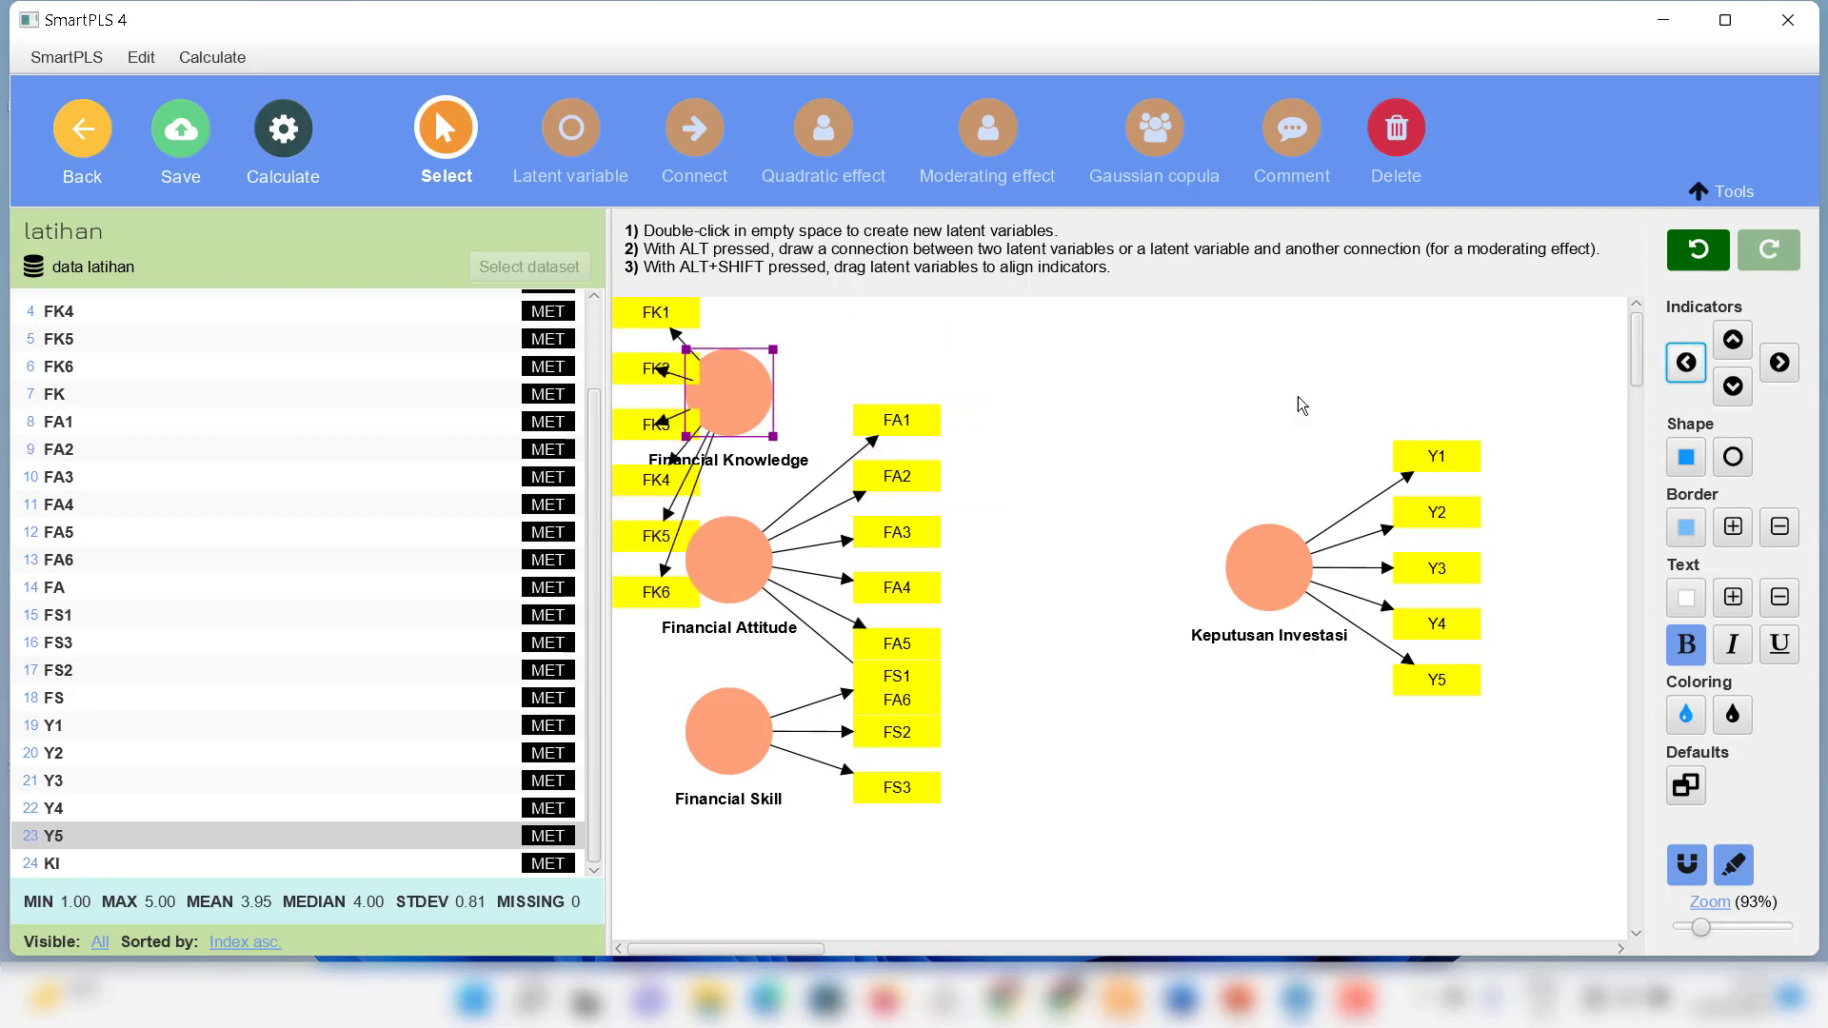
click(728, 560)
click(1687, 362)
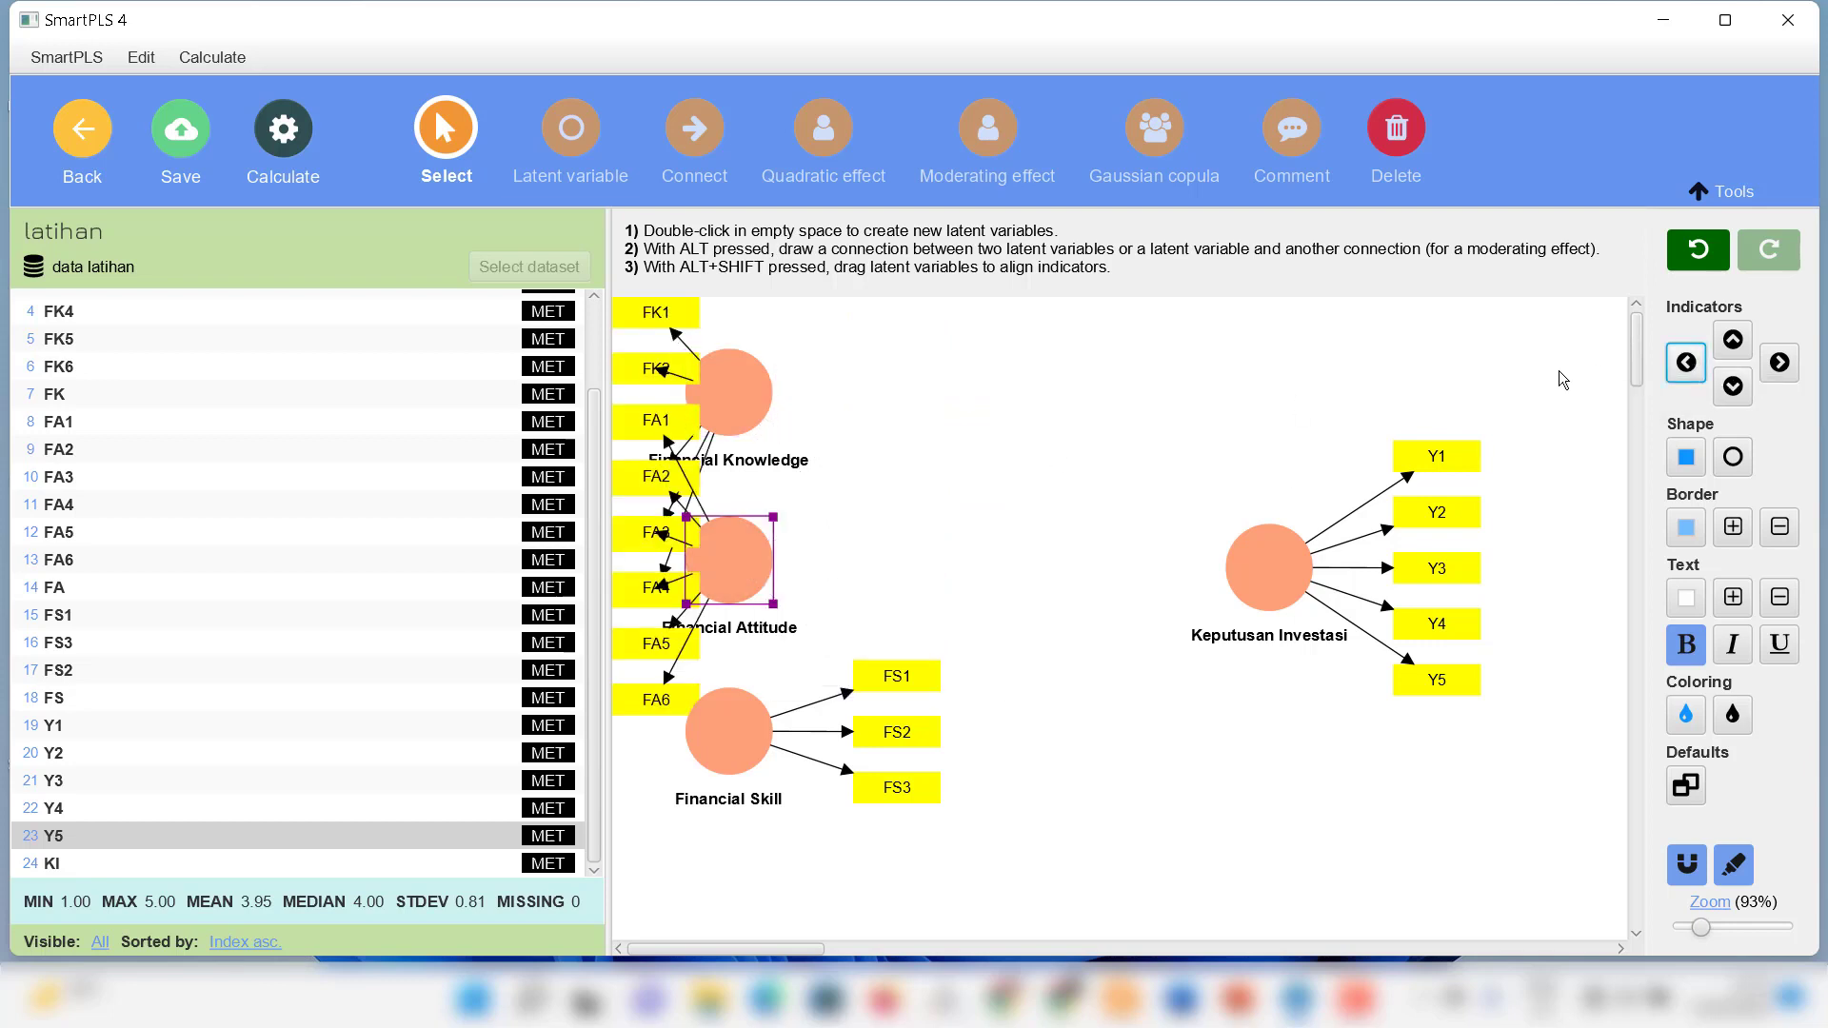
click(748, 729)
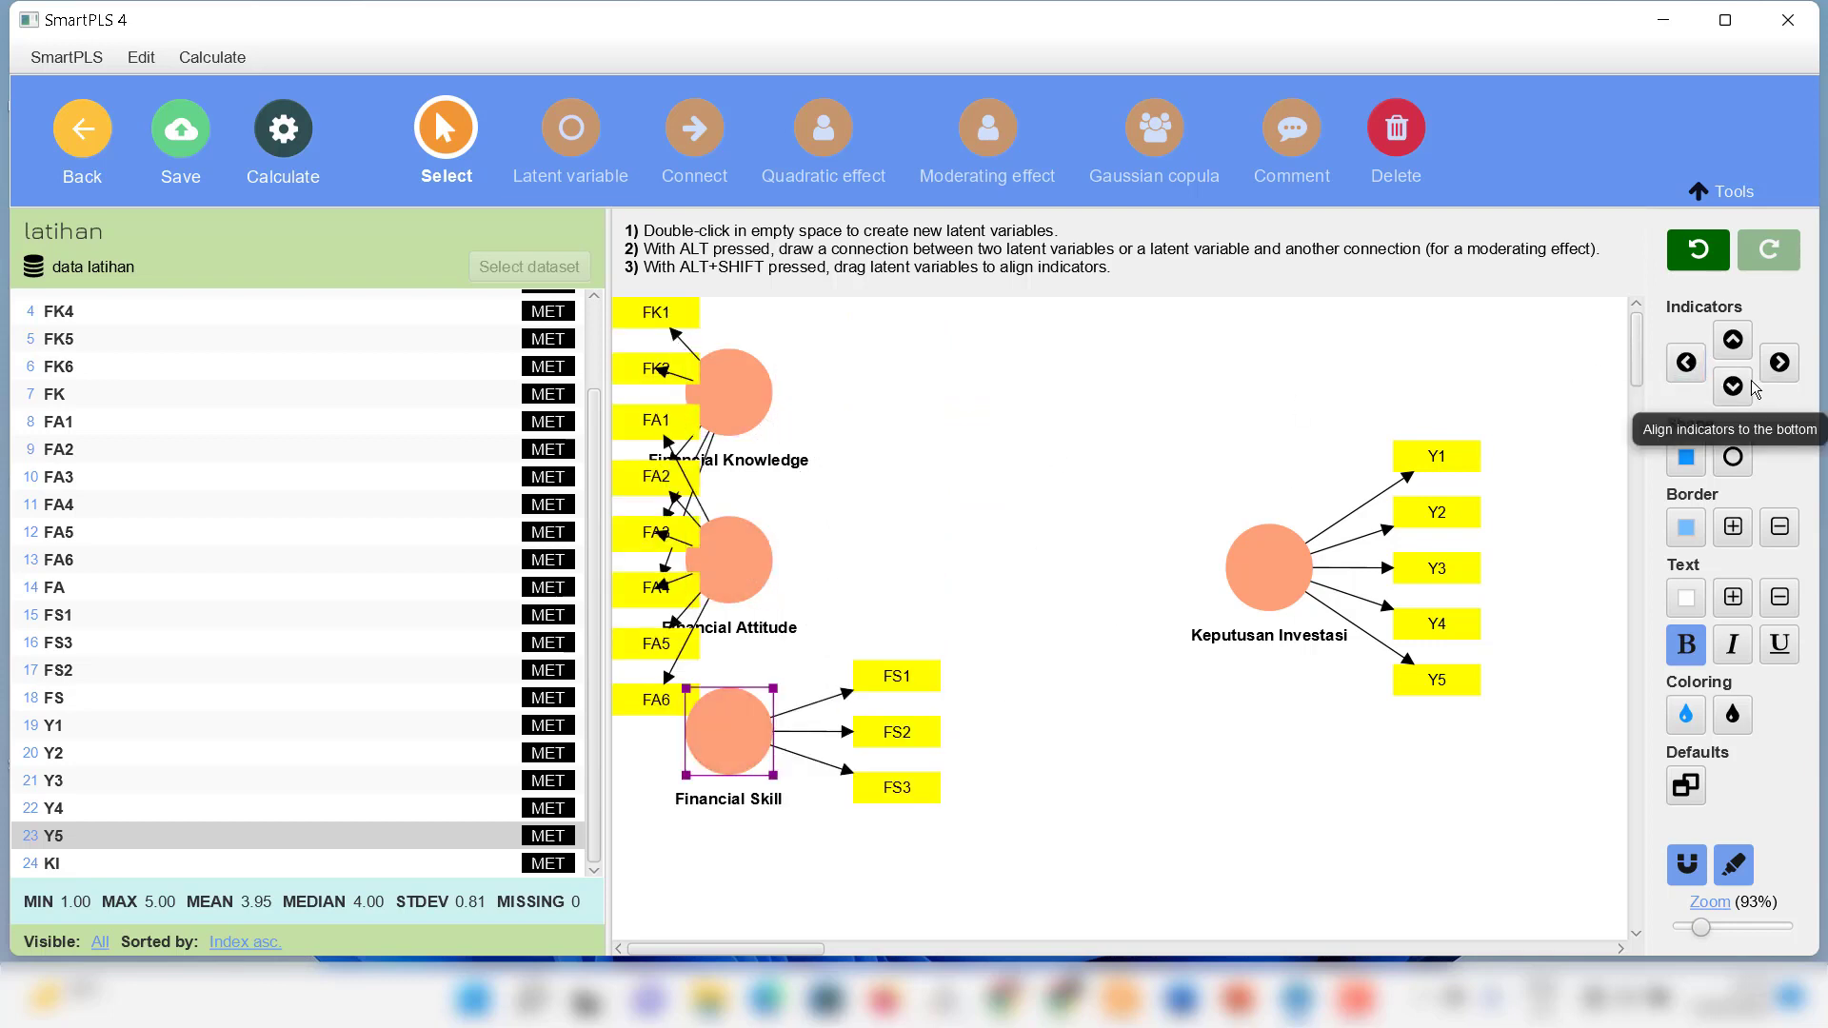
click(1686, 363)
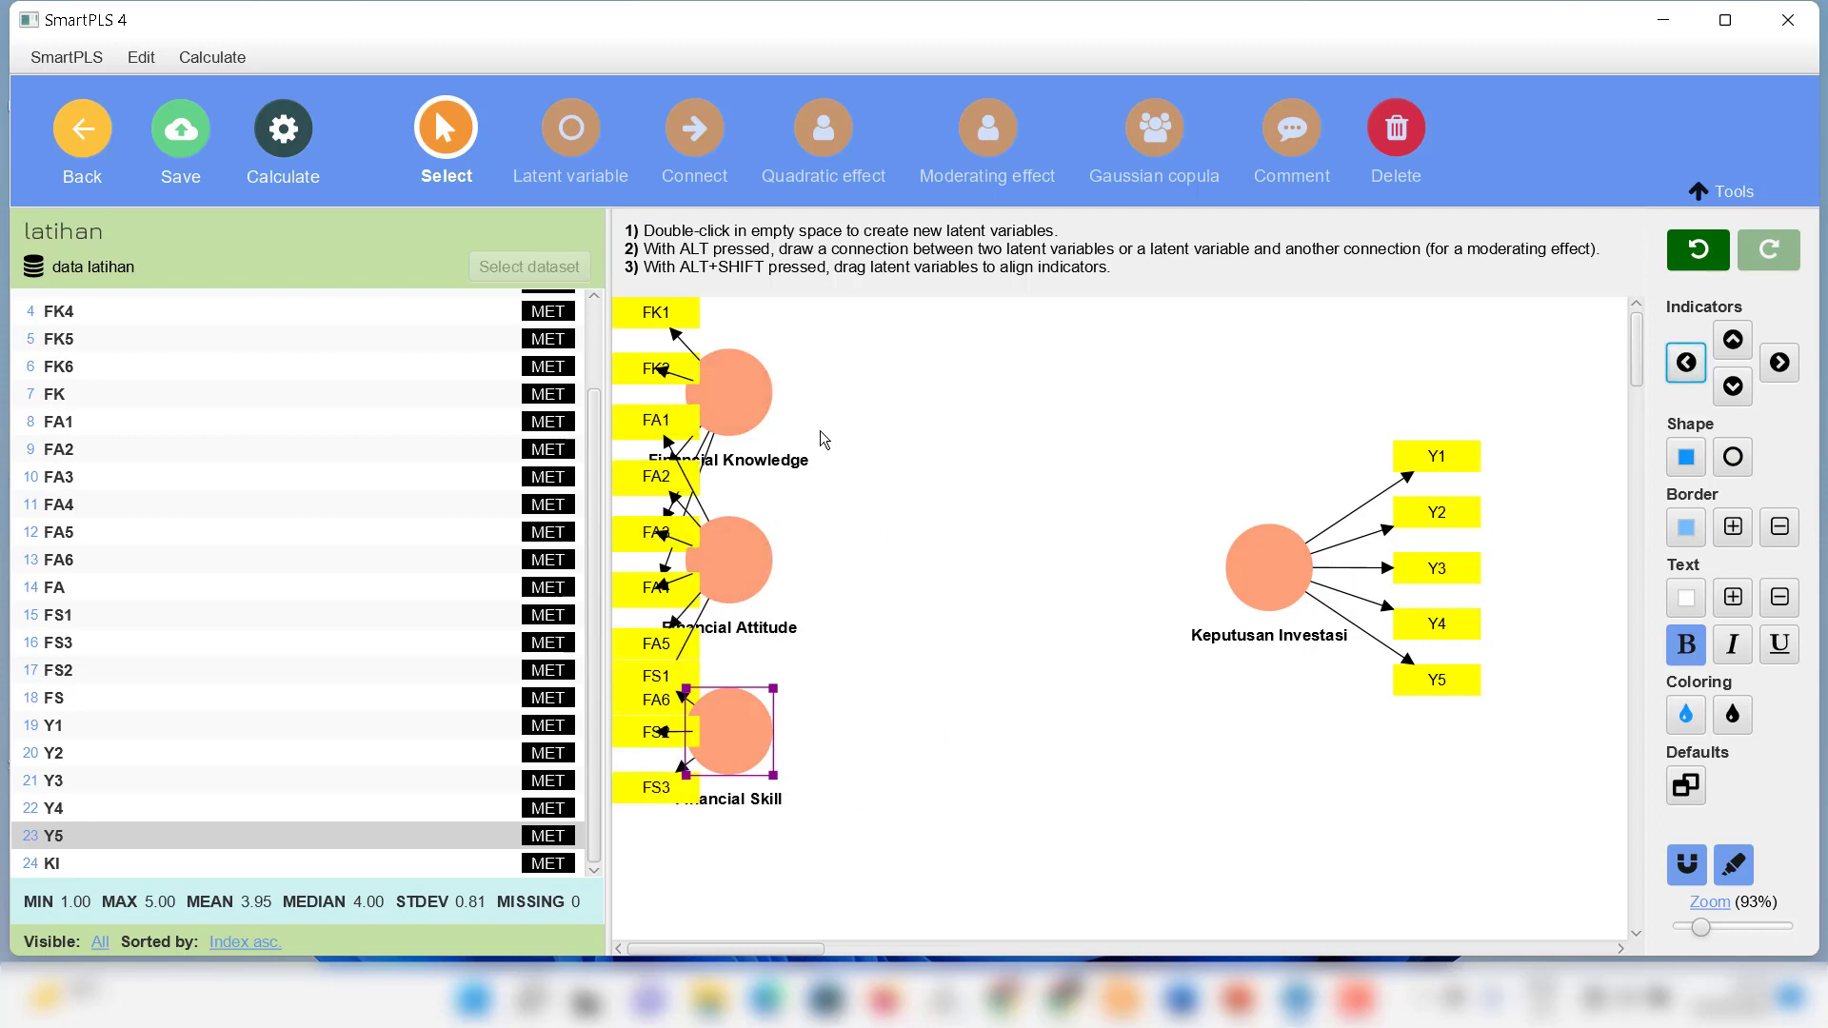
- Hide the indicators of the Financial Knowledge, Financial Attitude and Financial Skill constructs
right_click(750, 396)
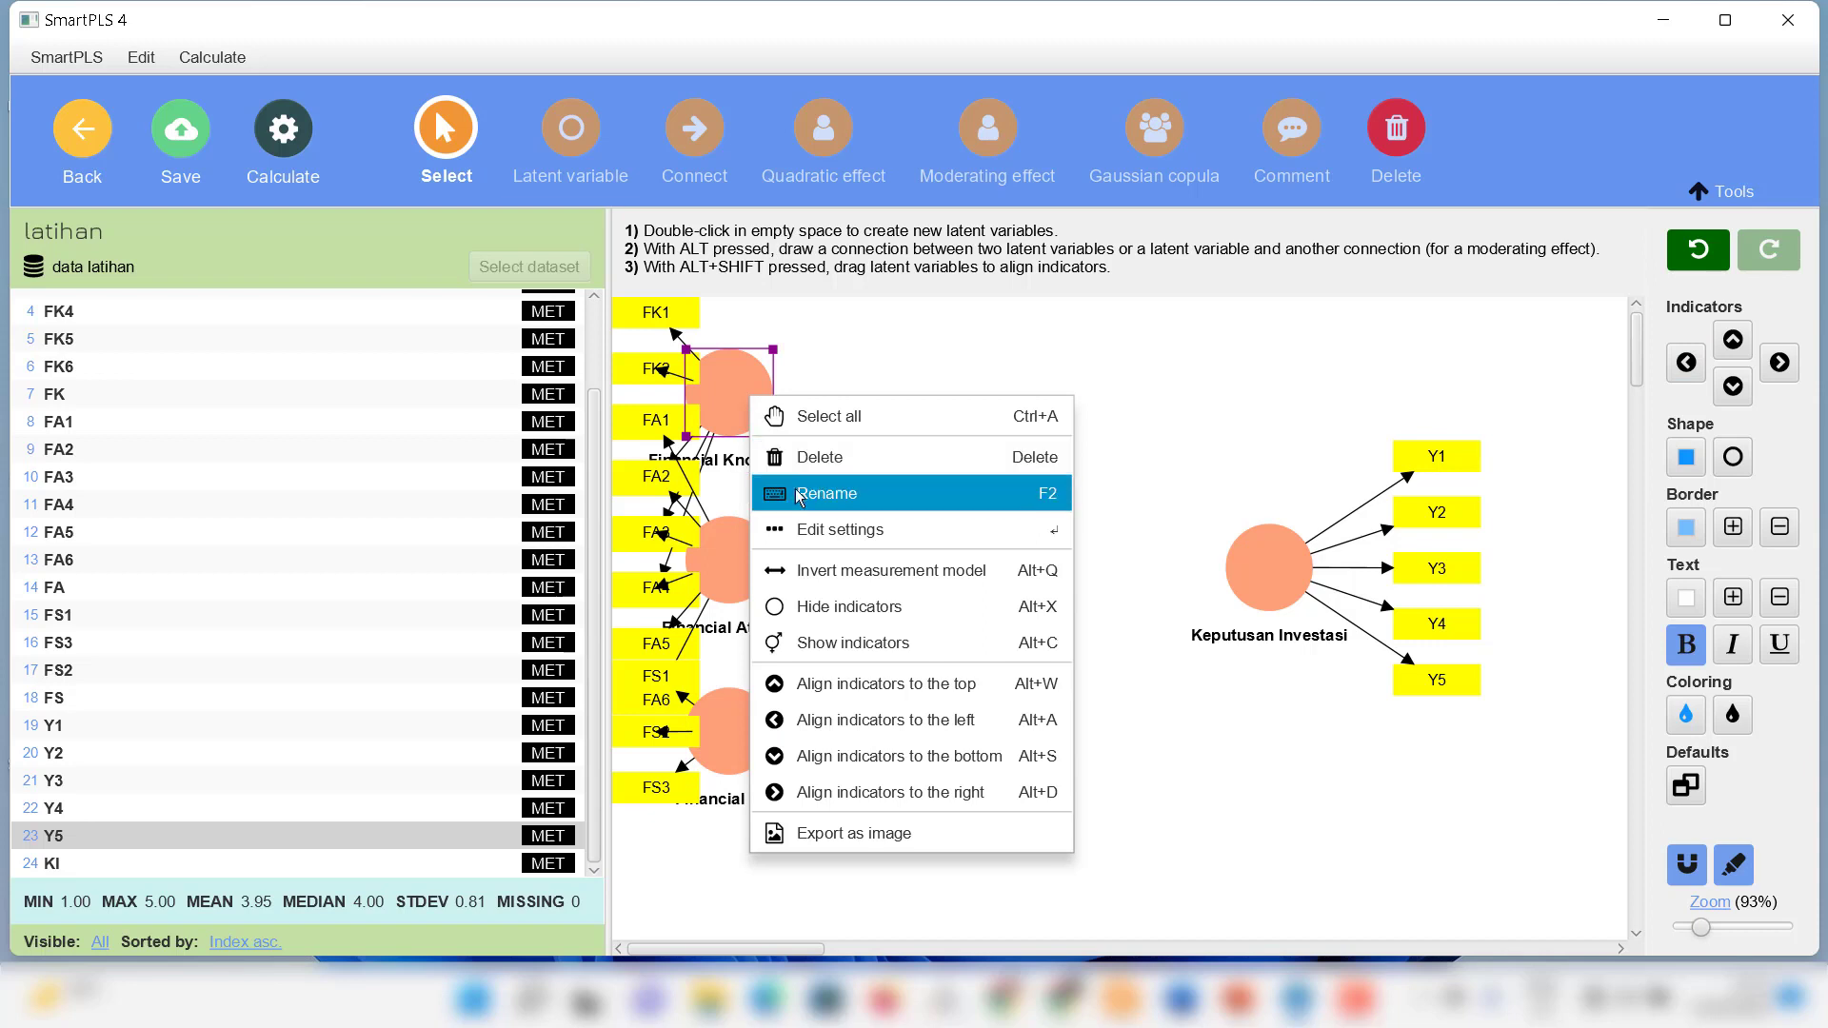
click(792, 607)
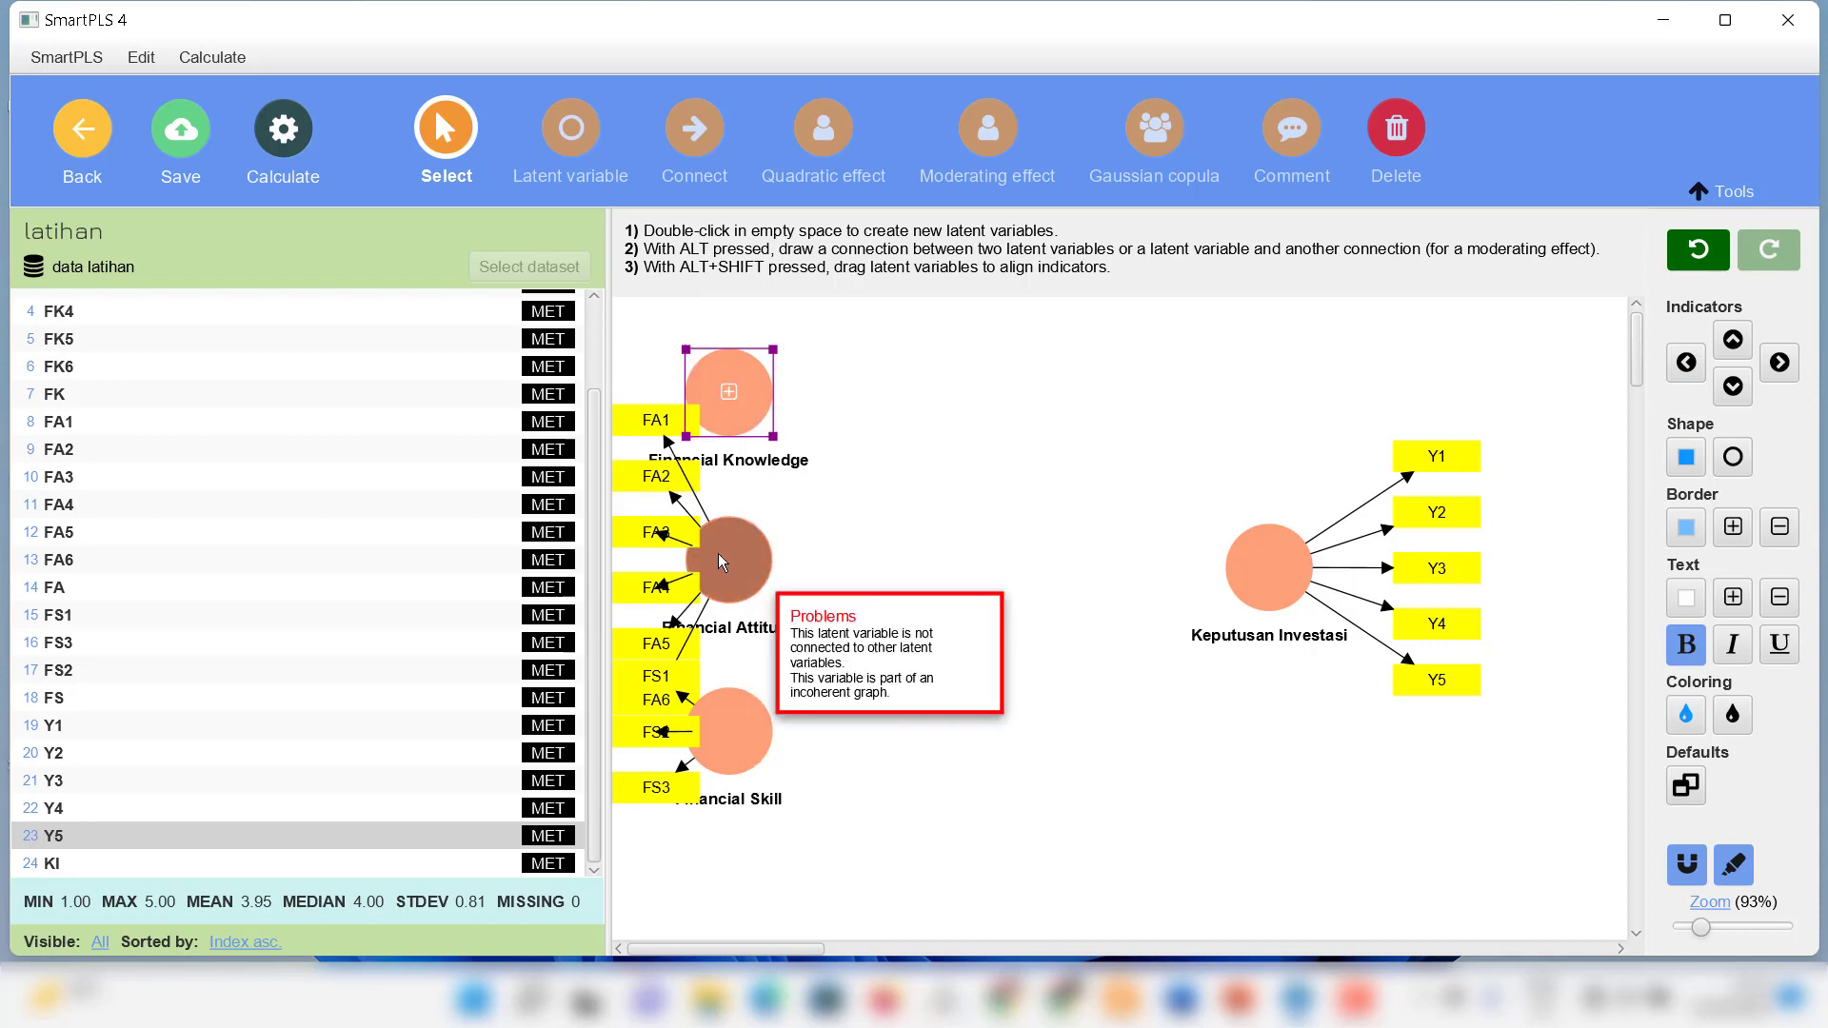
right_click(719, 552)
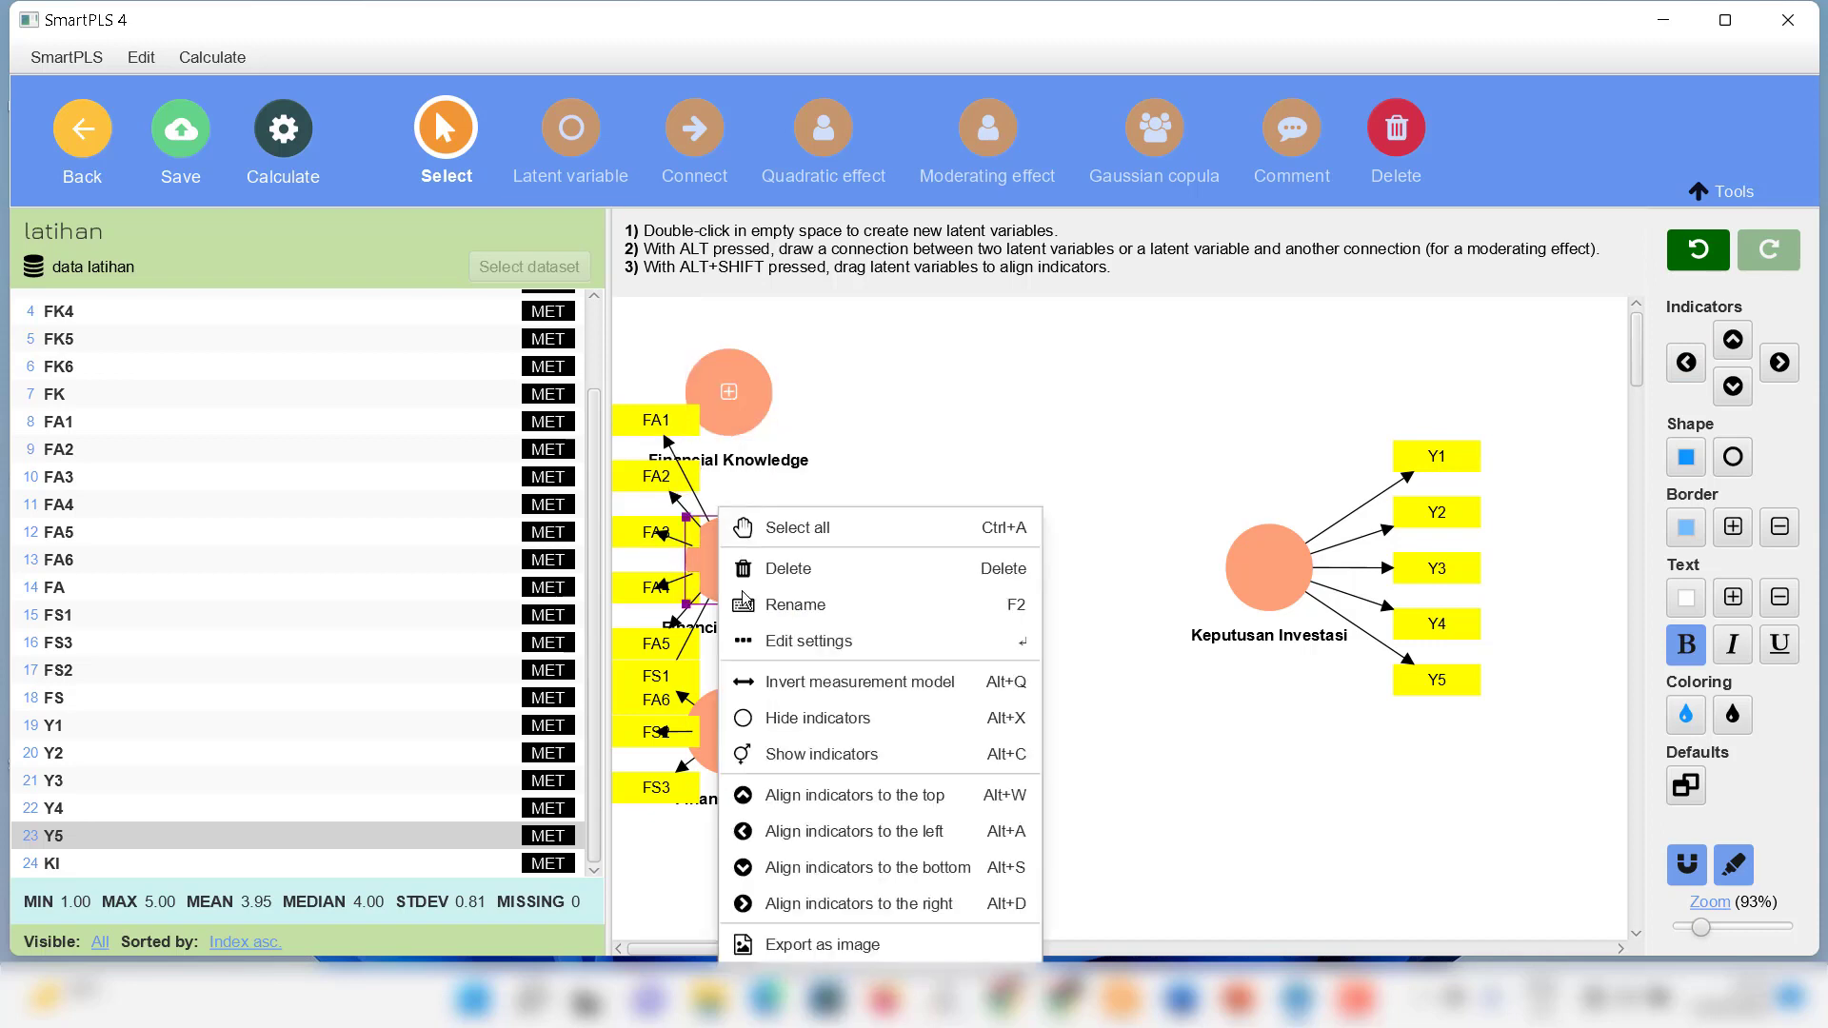
click(804, 731)
right_click(746, 730)
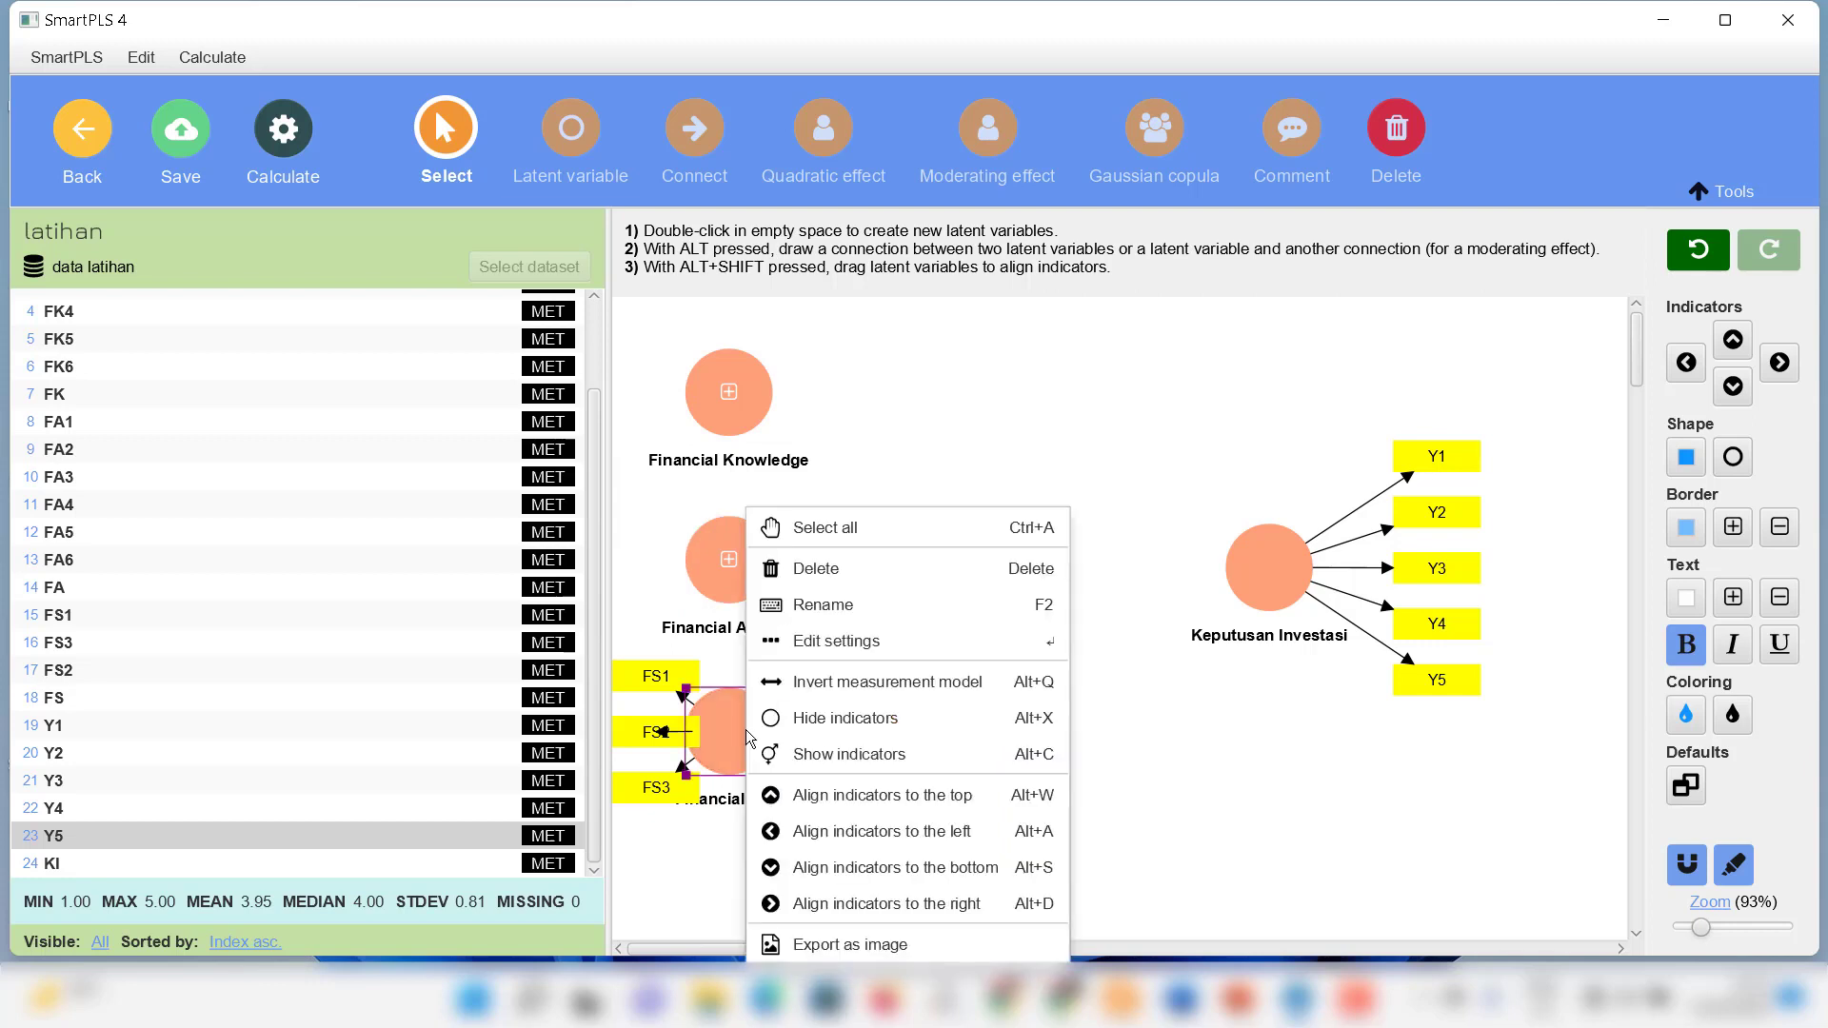
click(851, 725)
click(940, 447)
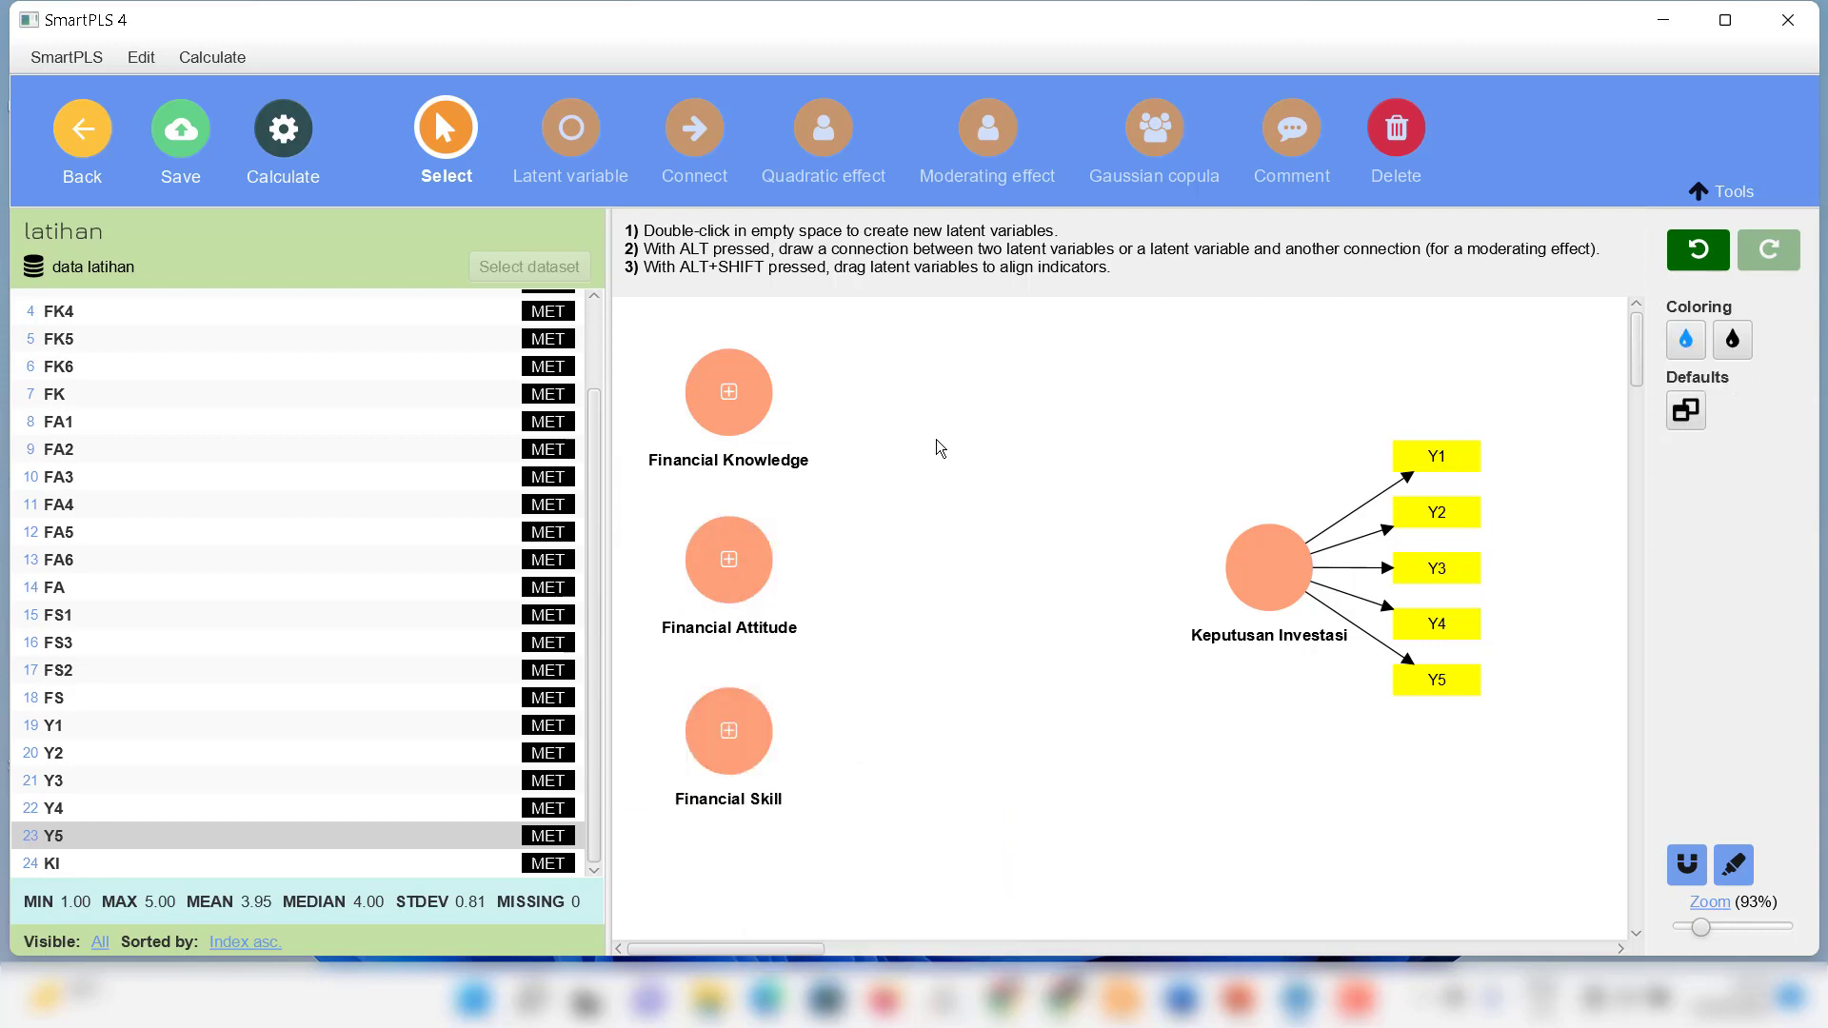
- Connect Financial Knowledge, Financial Attitude and Financial Skill each to Keputusan Investasi, and move Keputusan Investasi slightly upward on the canvas
click(696, 141)
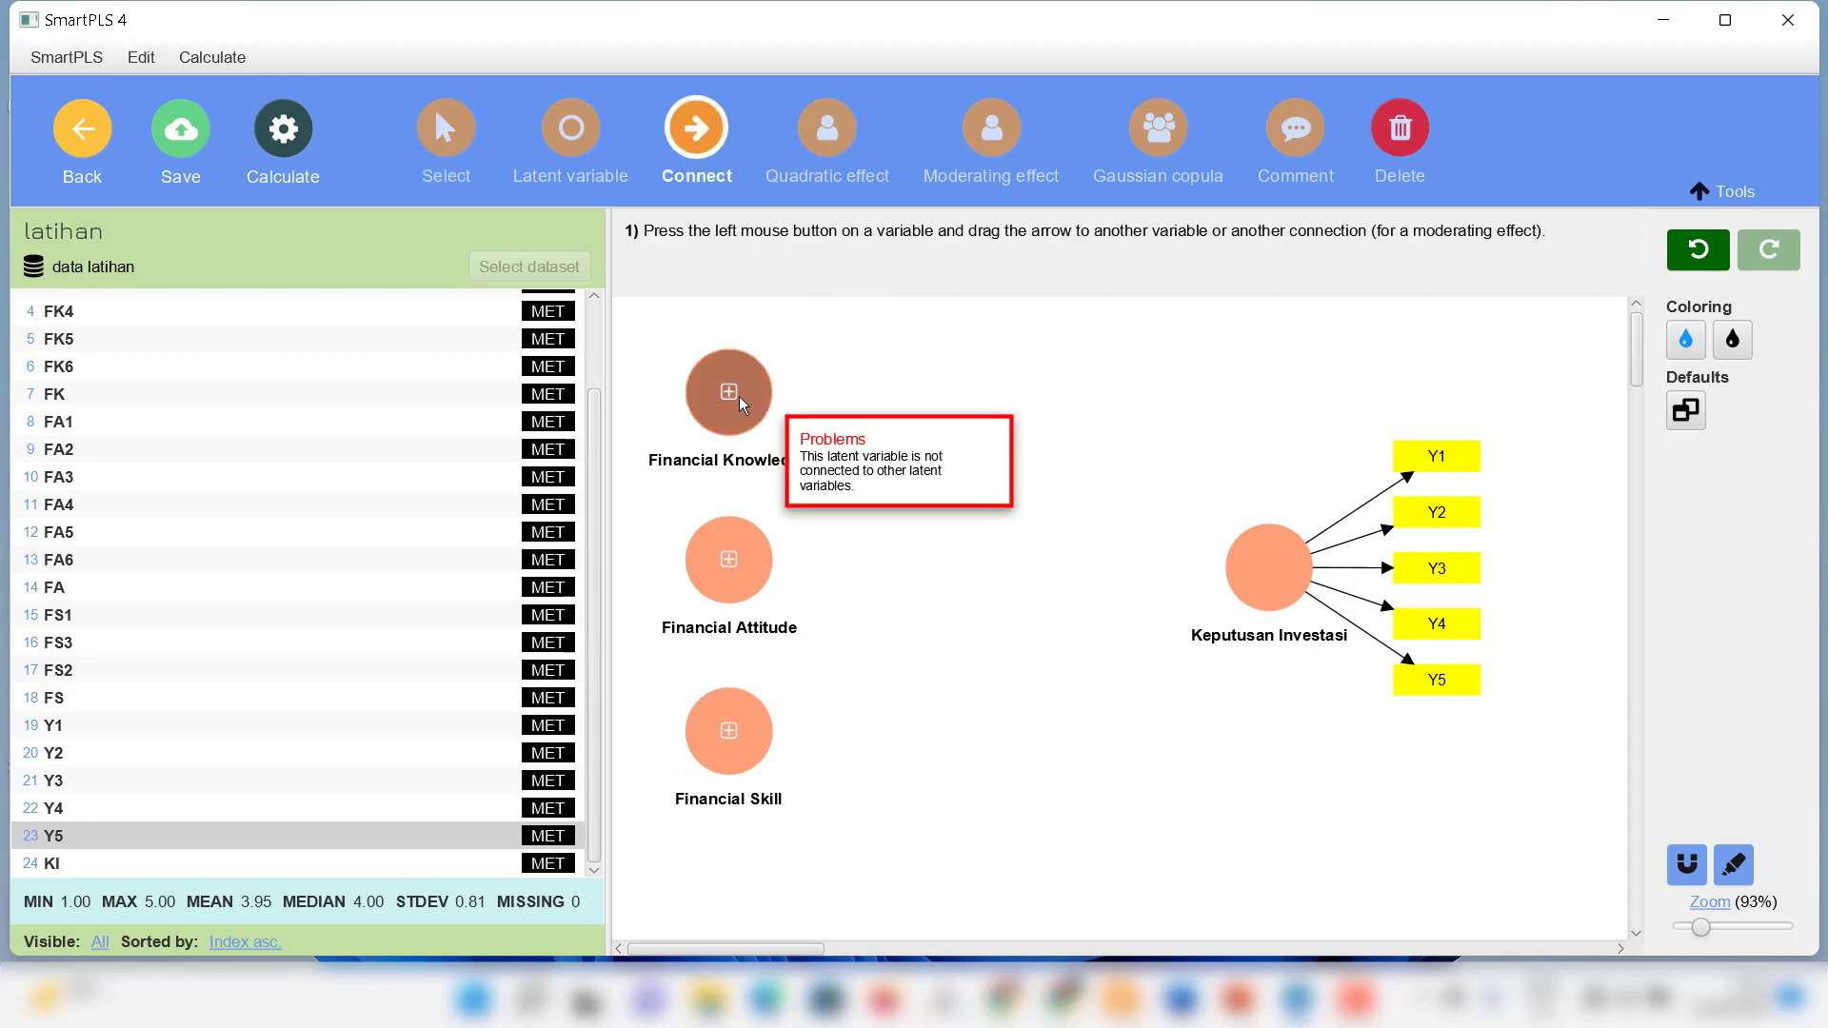
drag(739, 393, 1266, 560)
drag(739, 574, 1262, 567)
drag(708, 724, 1254, 564)
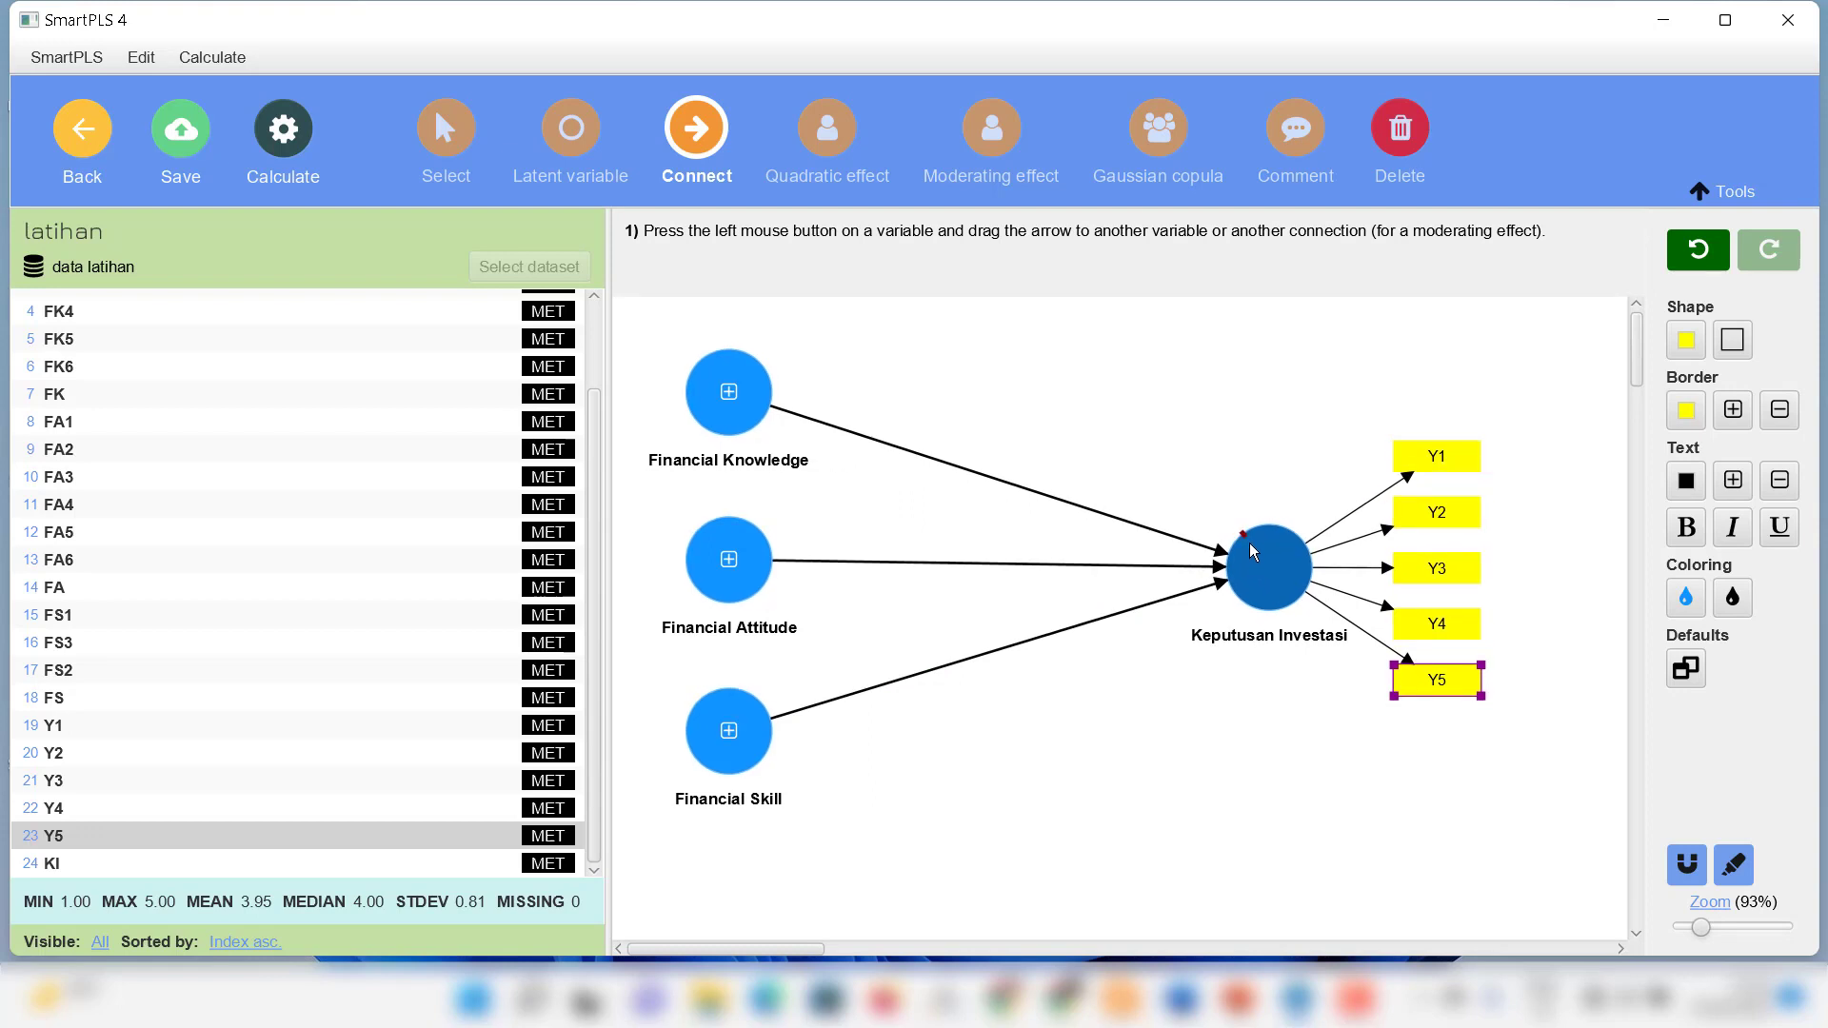
click(457, 145)
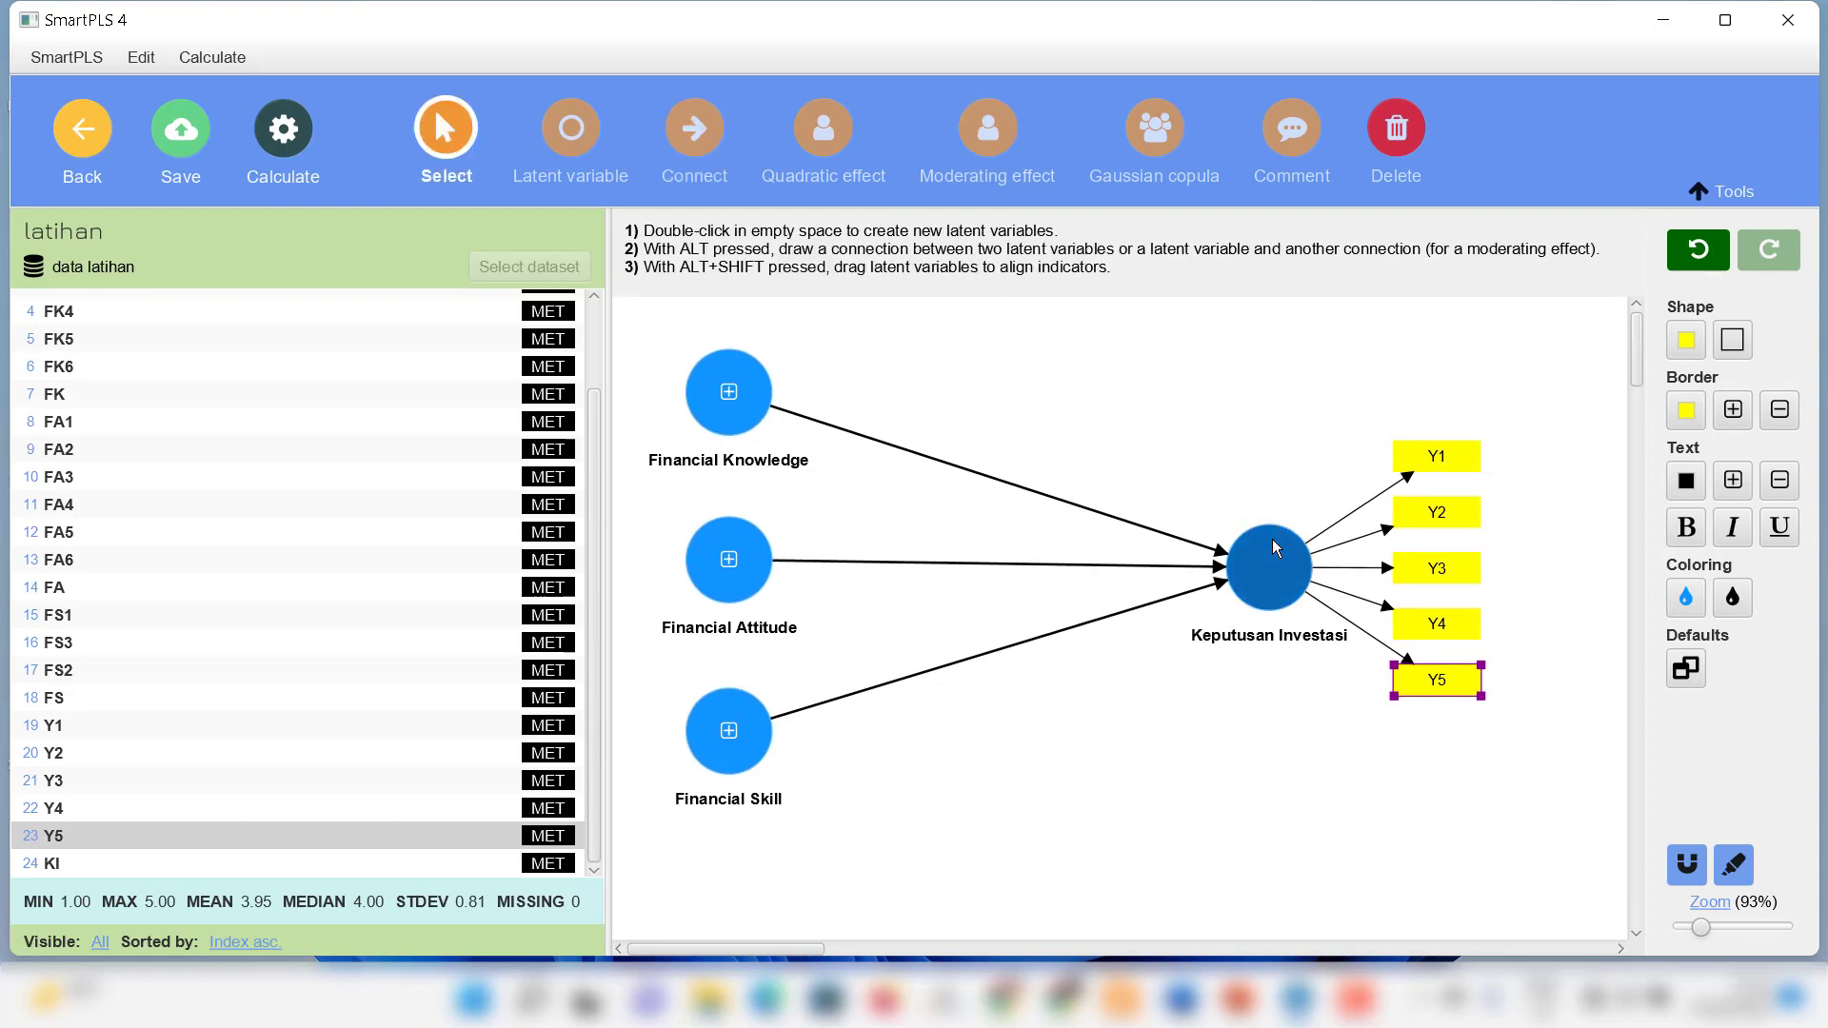
drag(1272, 539, 1271, 524)
click(1232, 377)
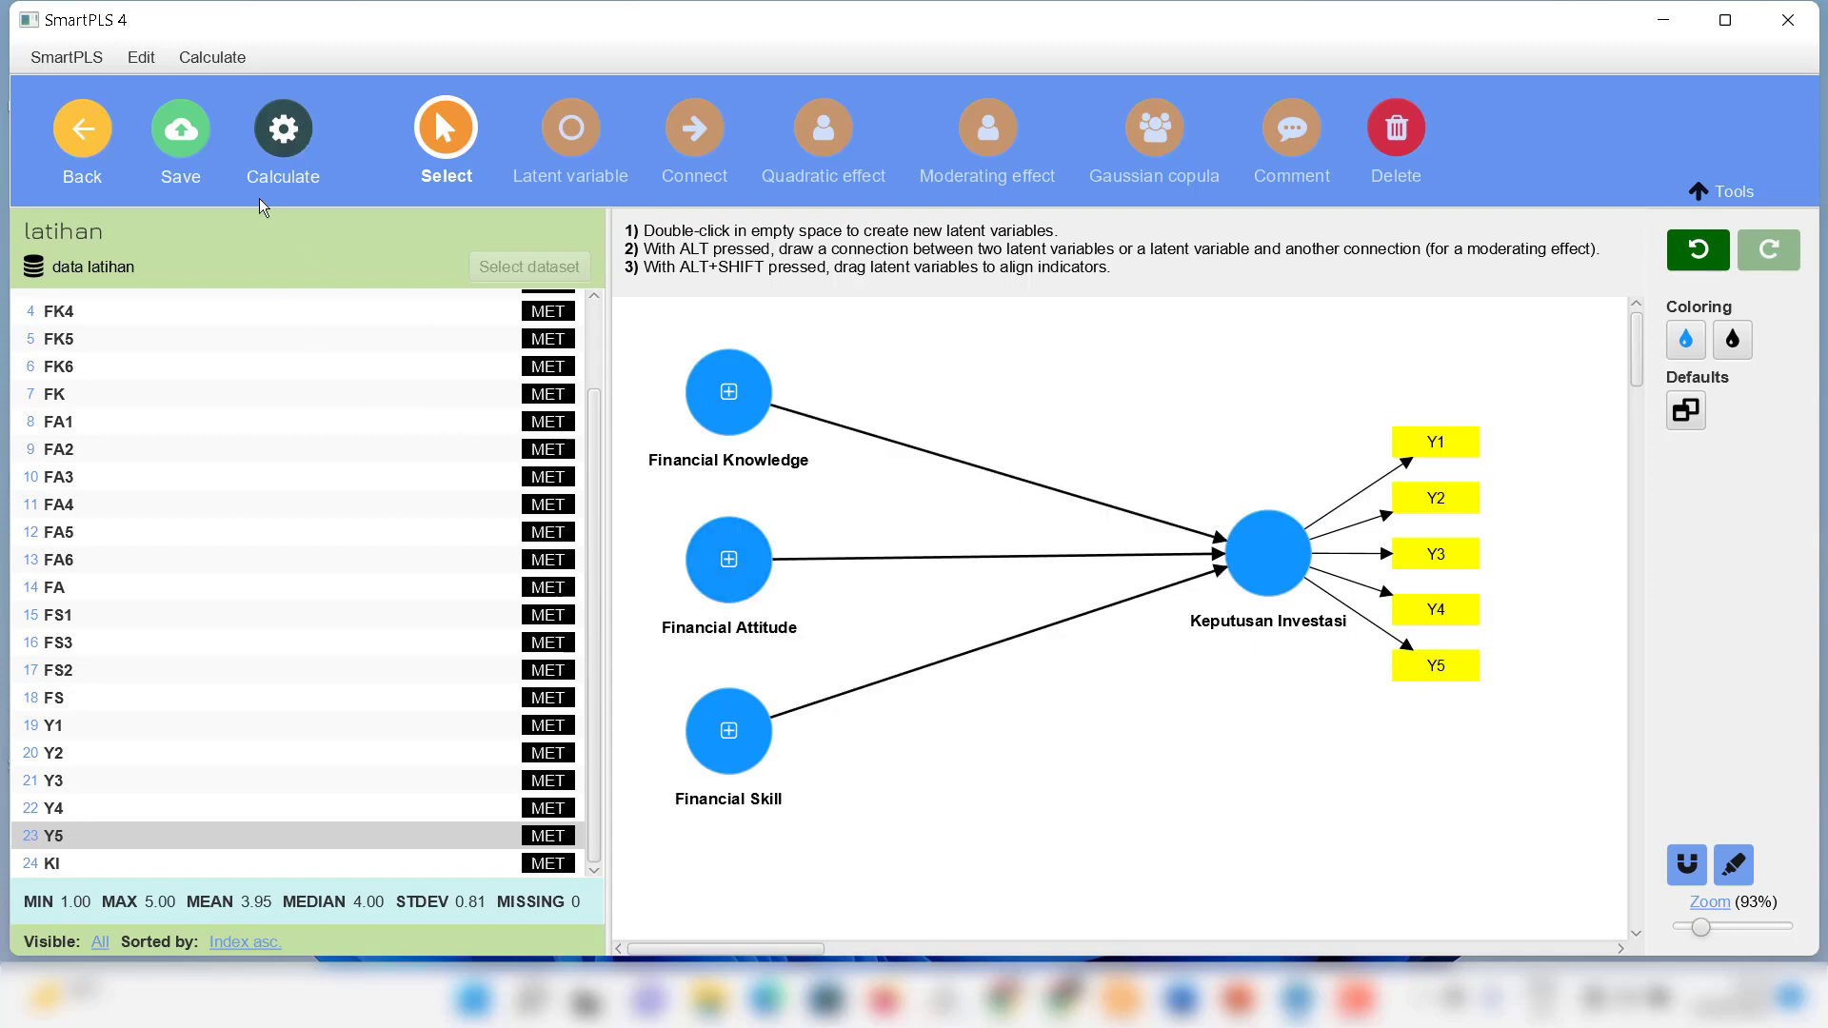
- Run the PLS-SEM algorithm with the Path weighting scheme, standardized results and default initial weights
click(291, 134)
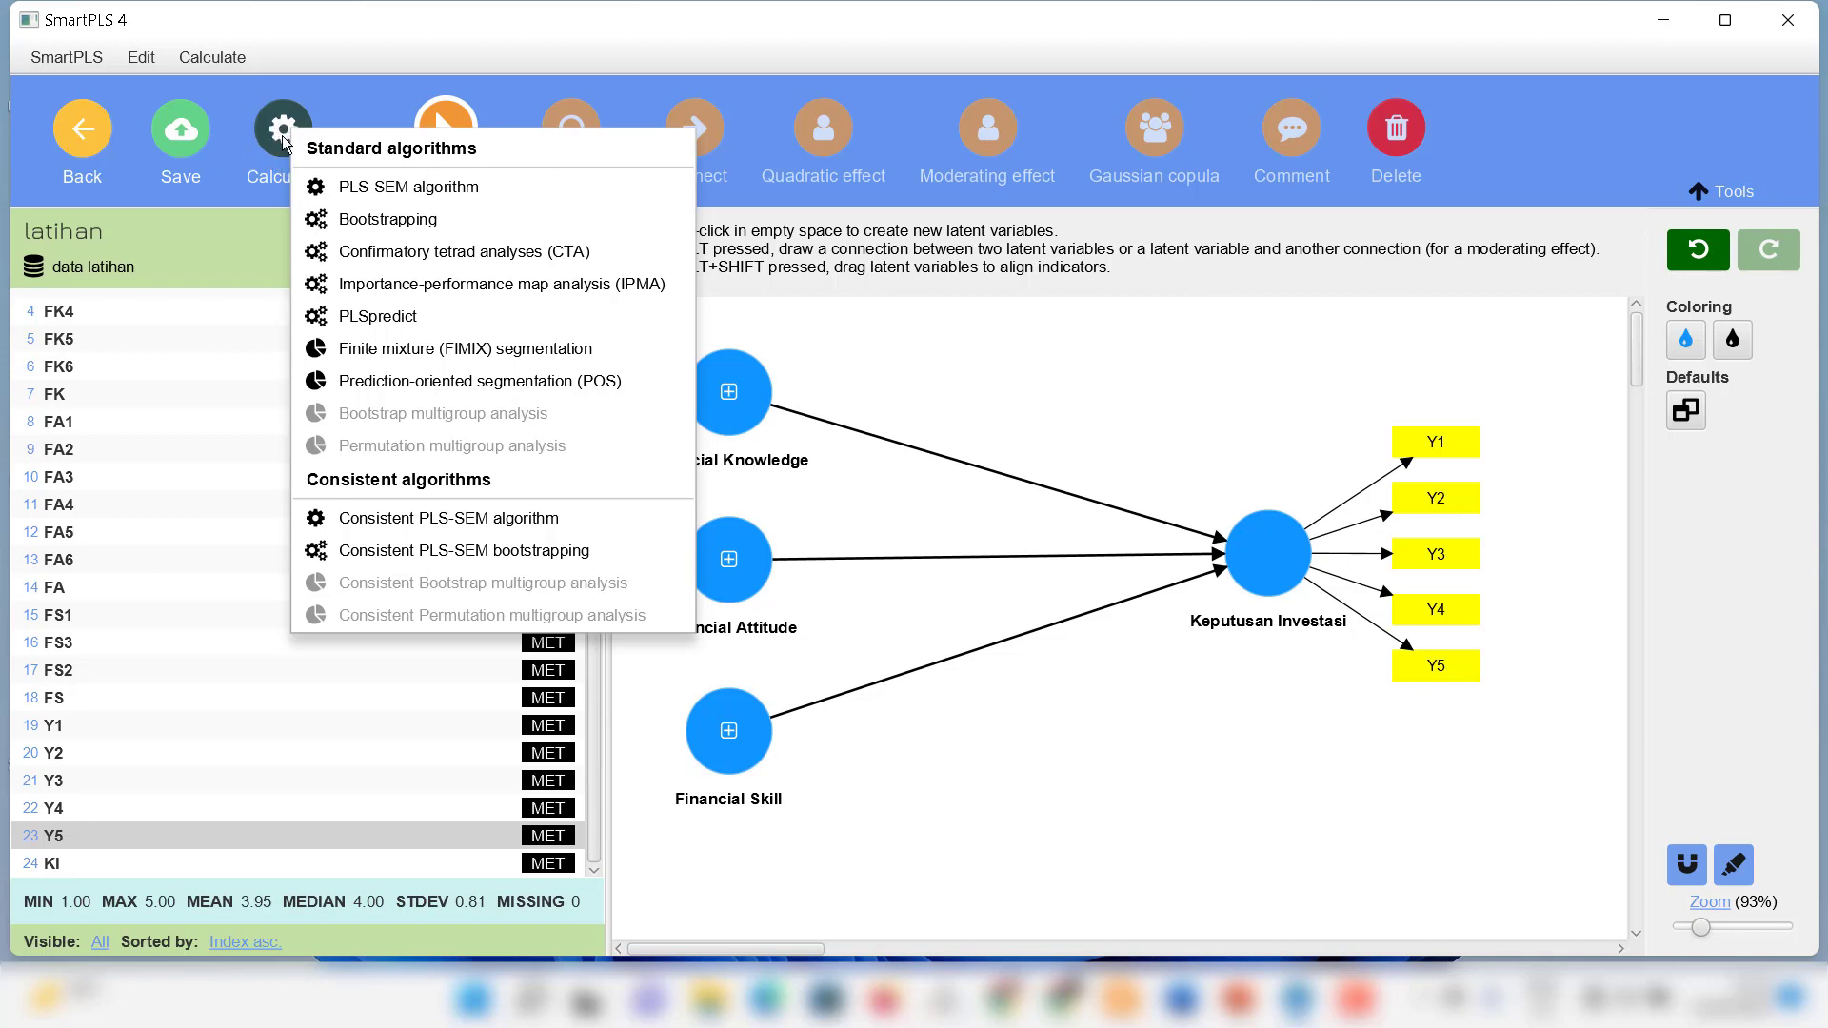
click(441, 188)
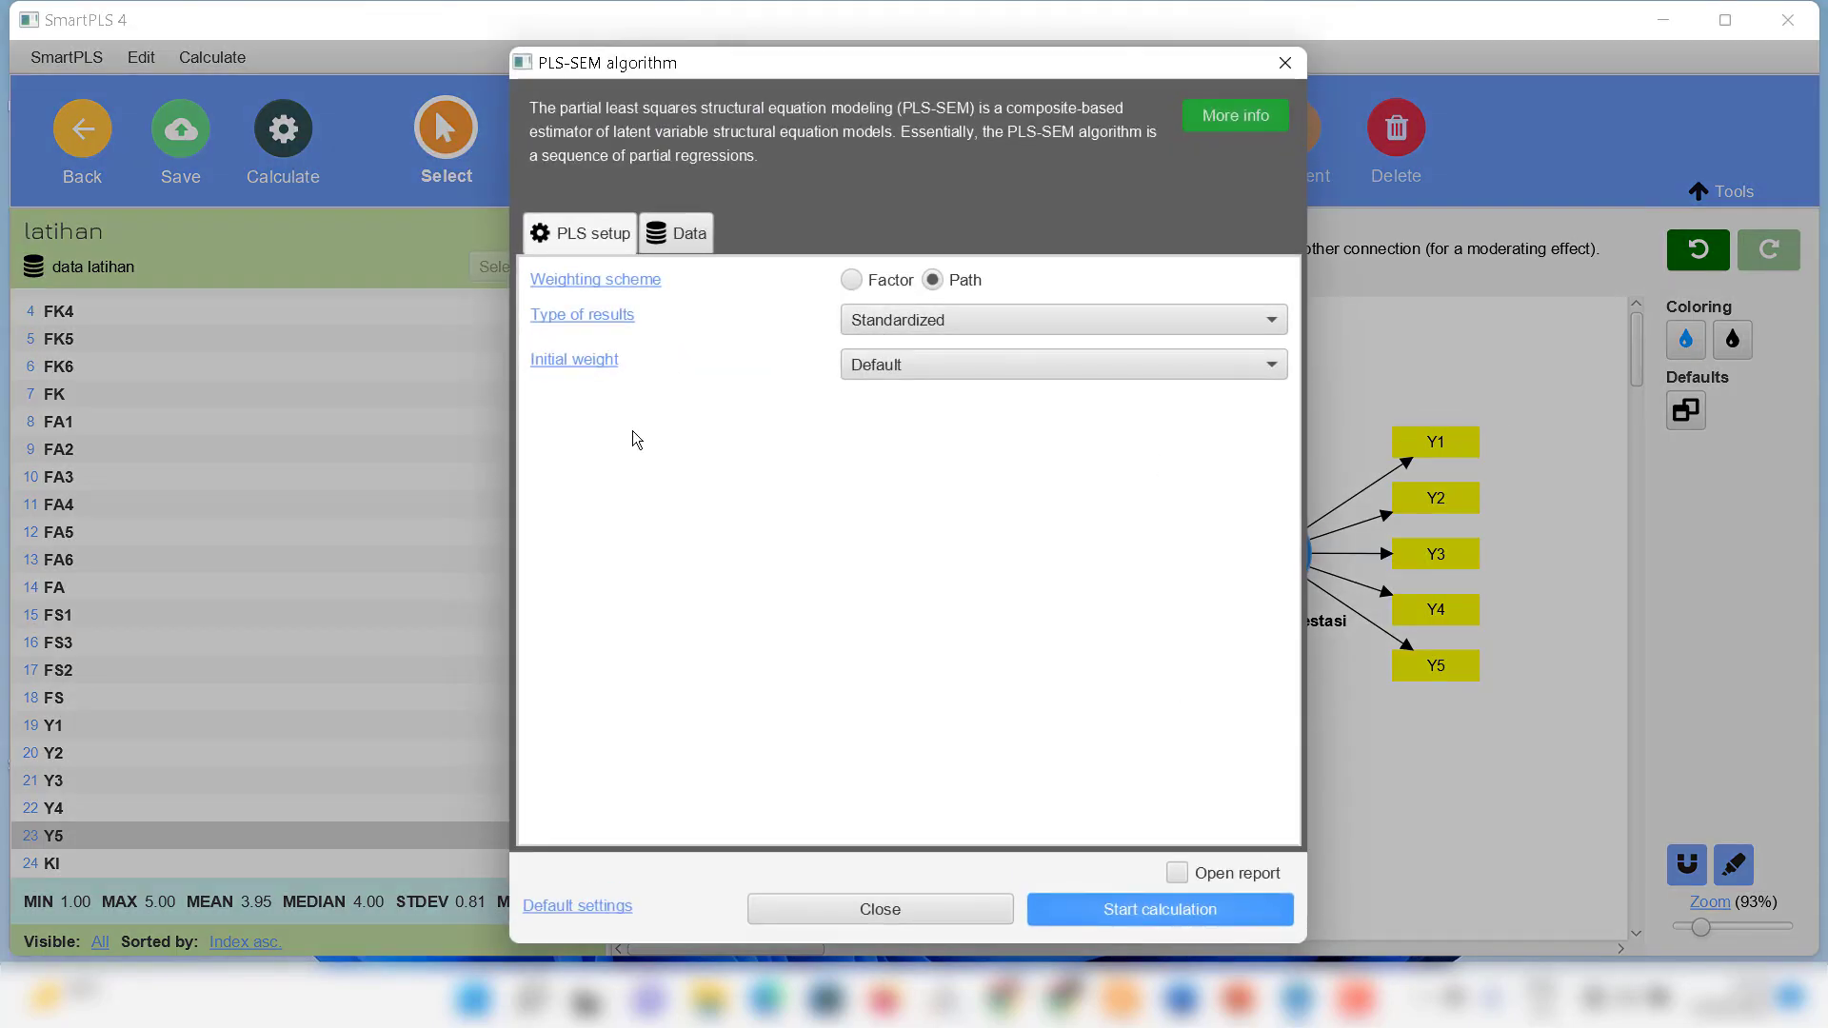
click(1155, 909)
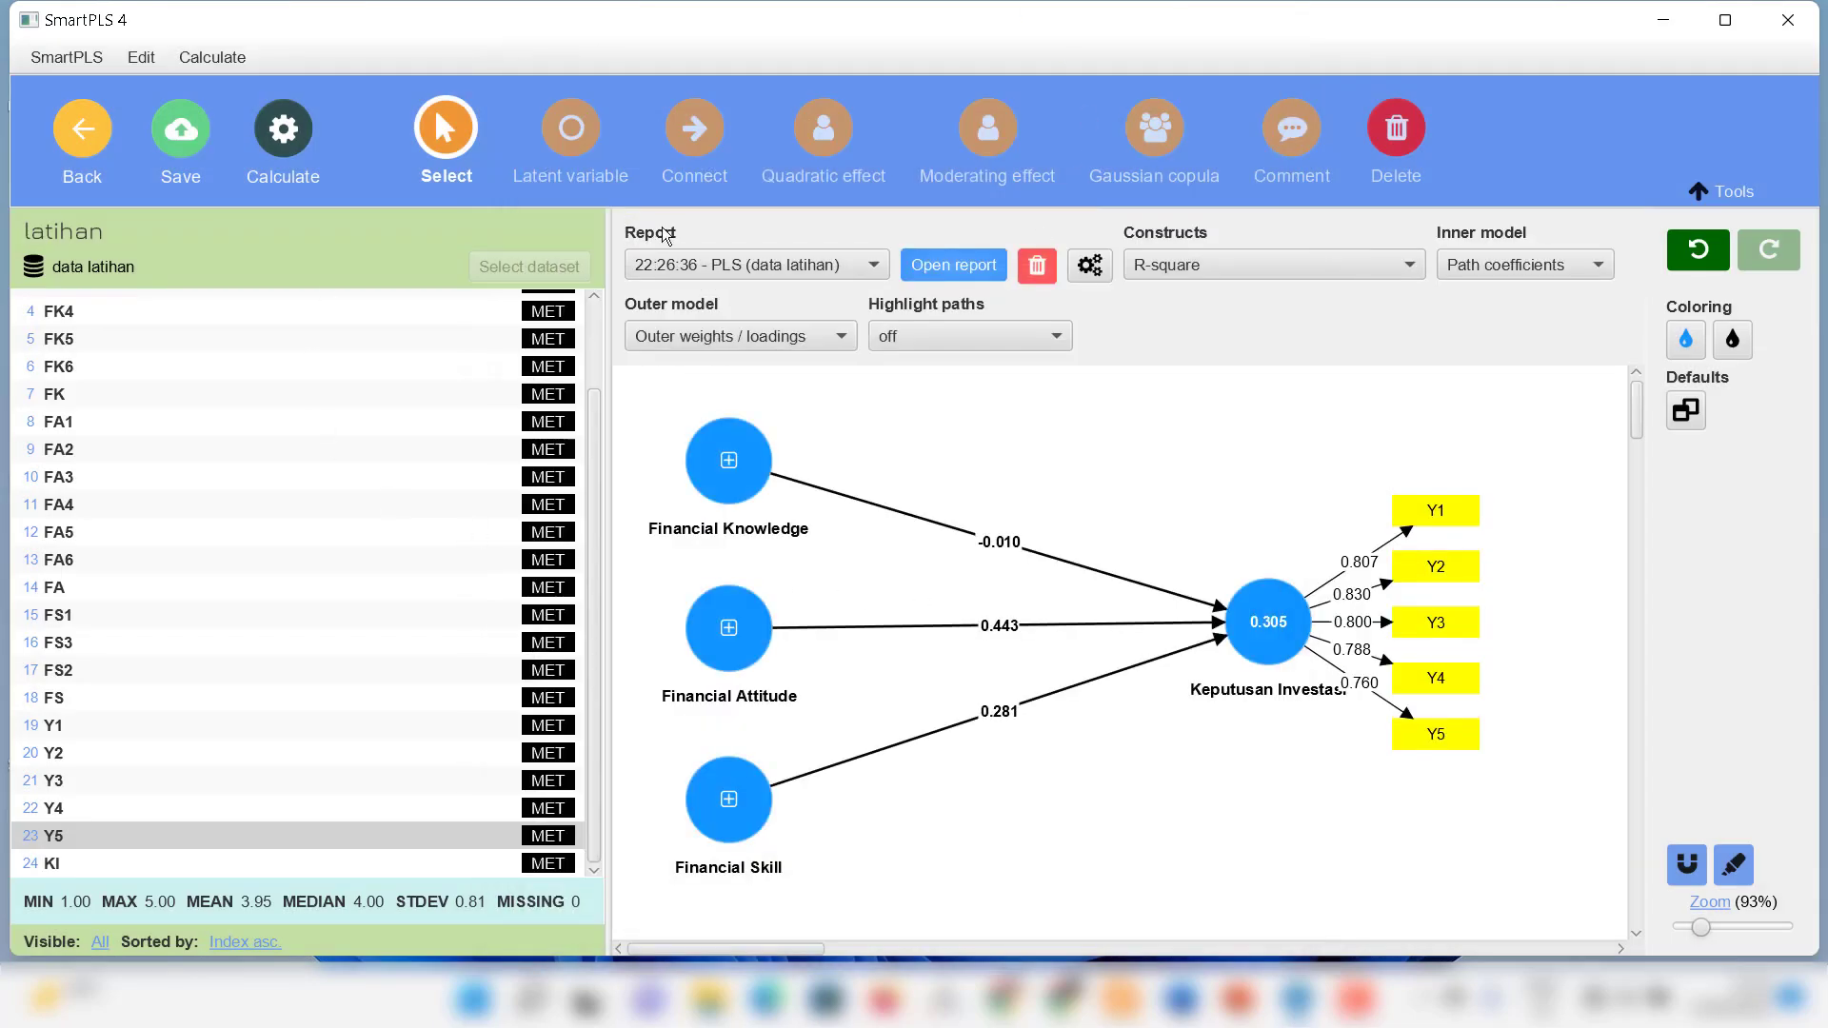
- Open the PLS results report and examine the outer loadings matrix of all indicators
click(739, 265)
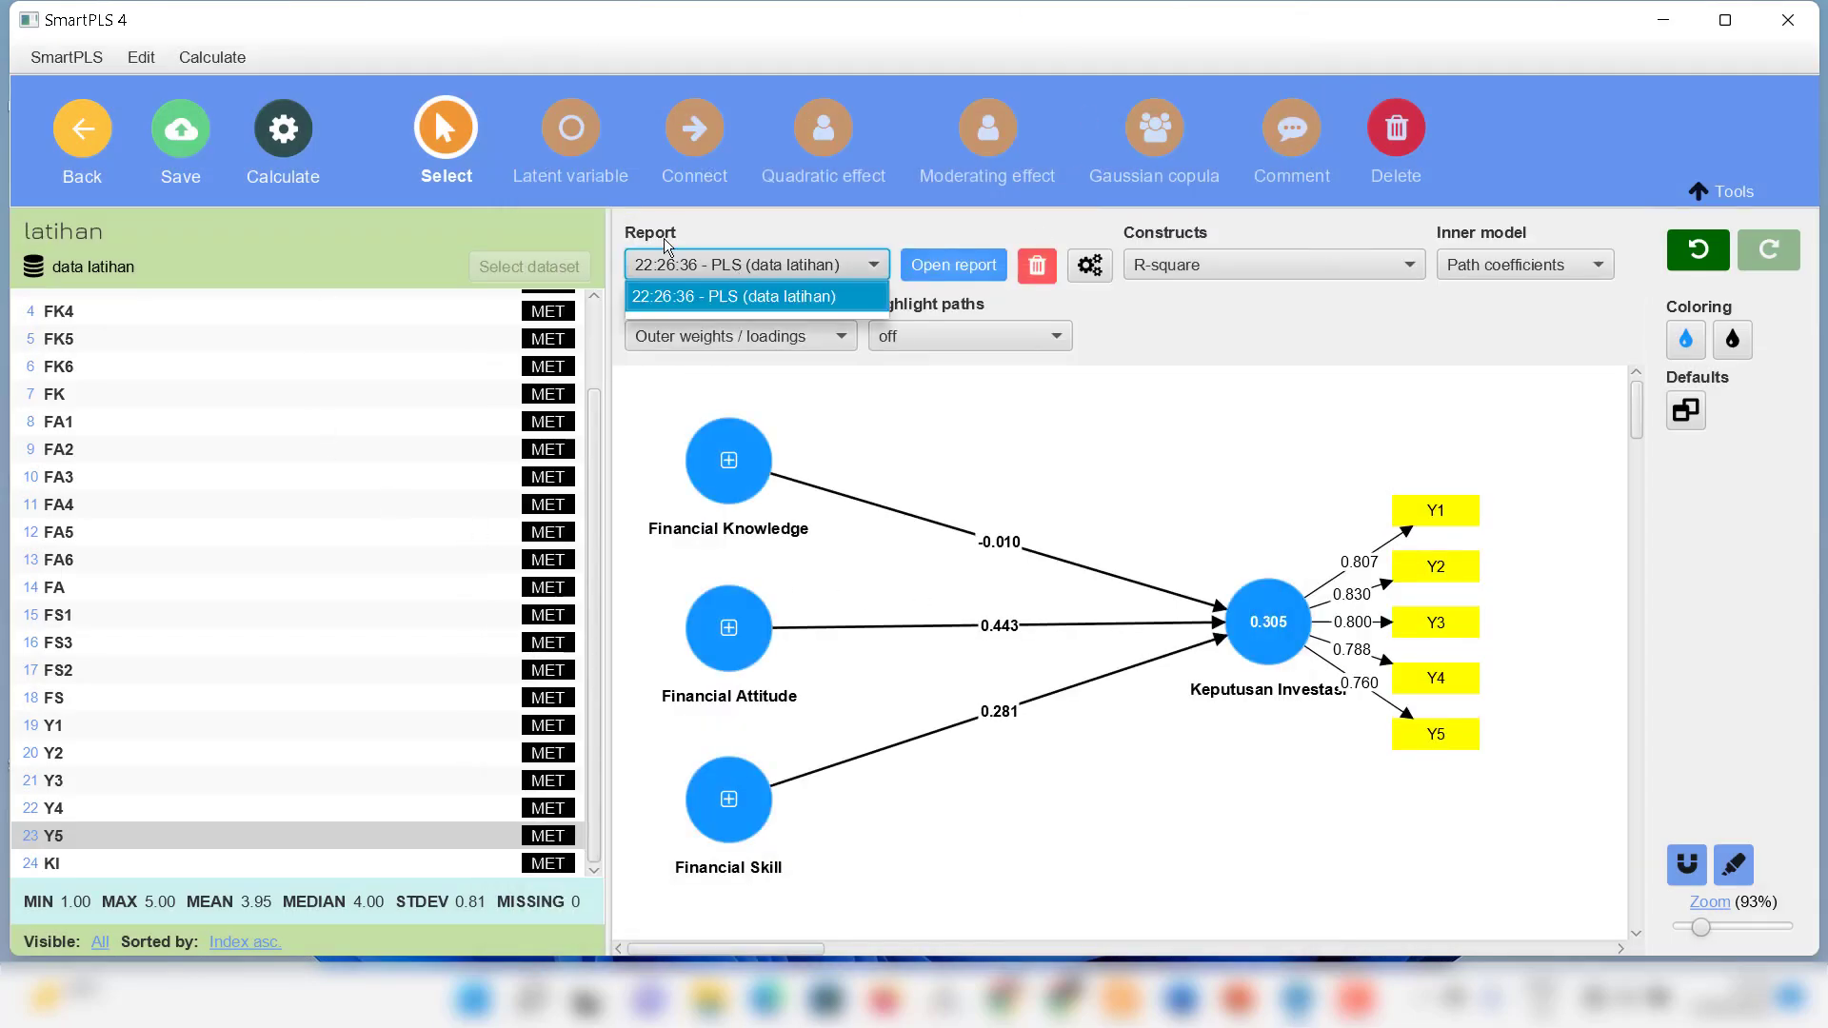
click(940, 267)
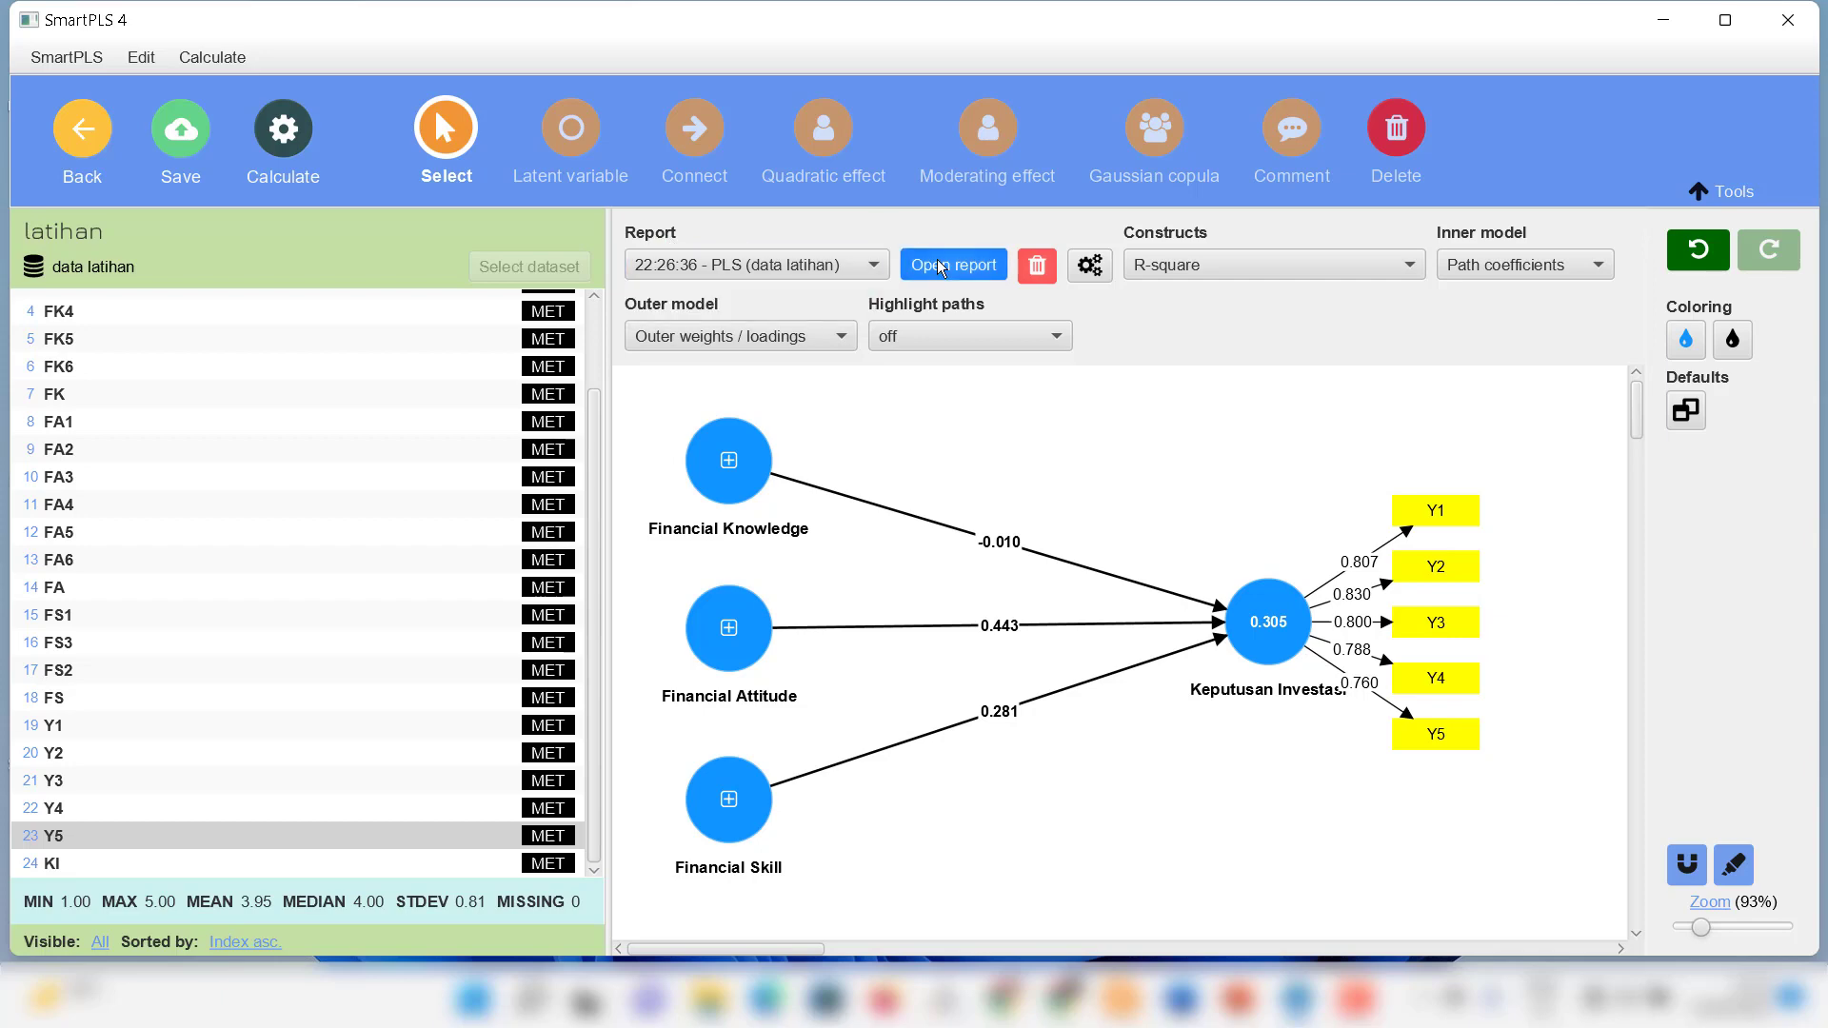
click(941, 268)
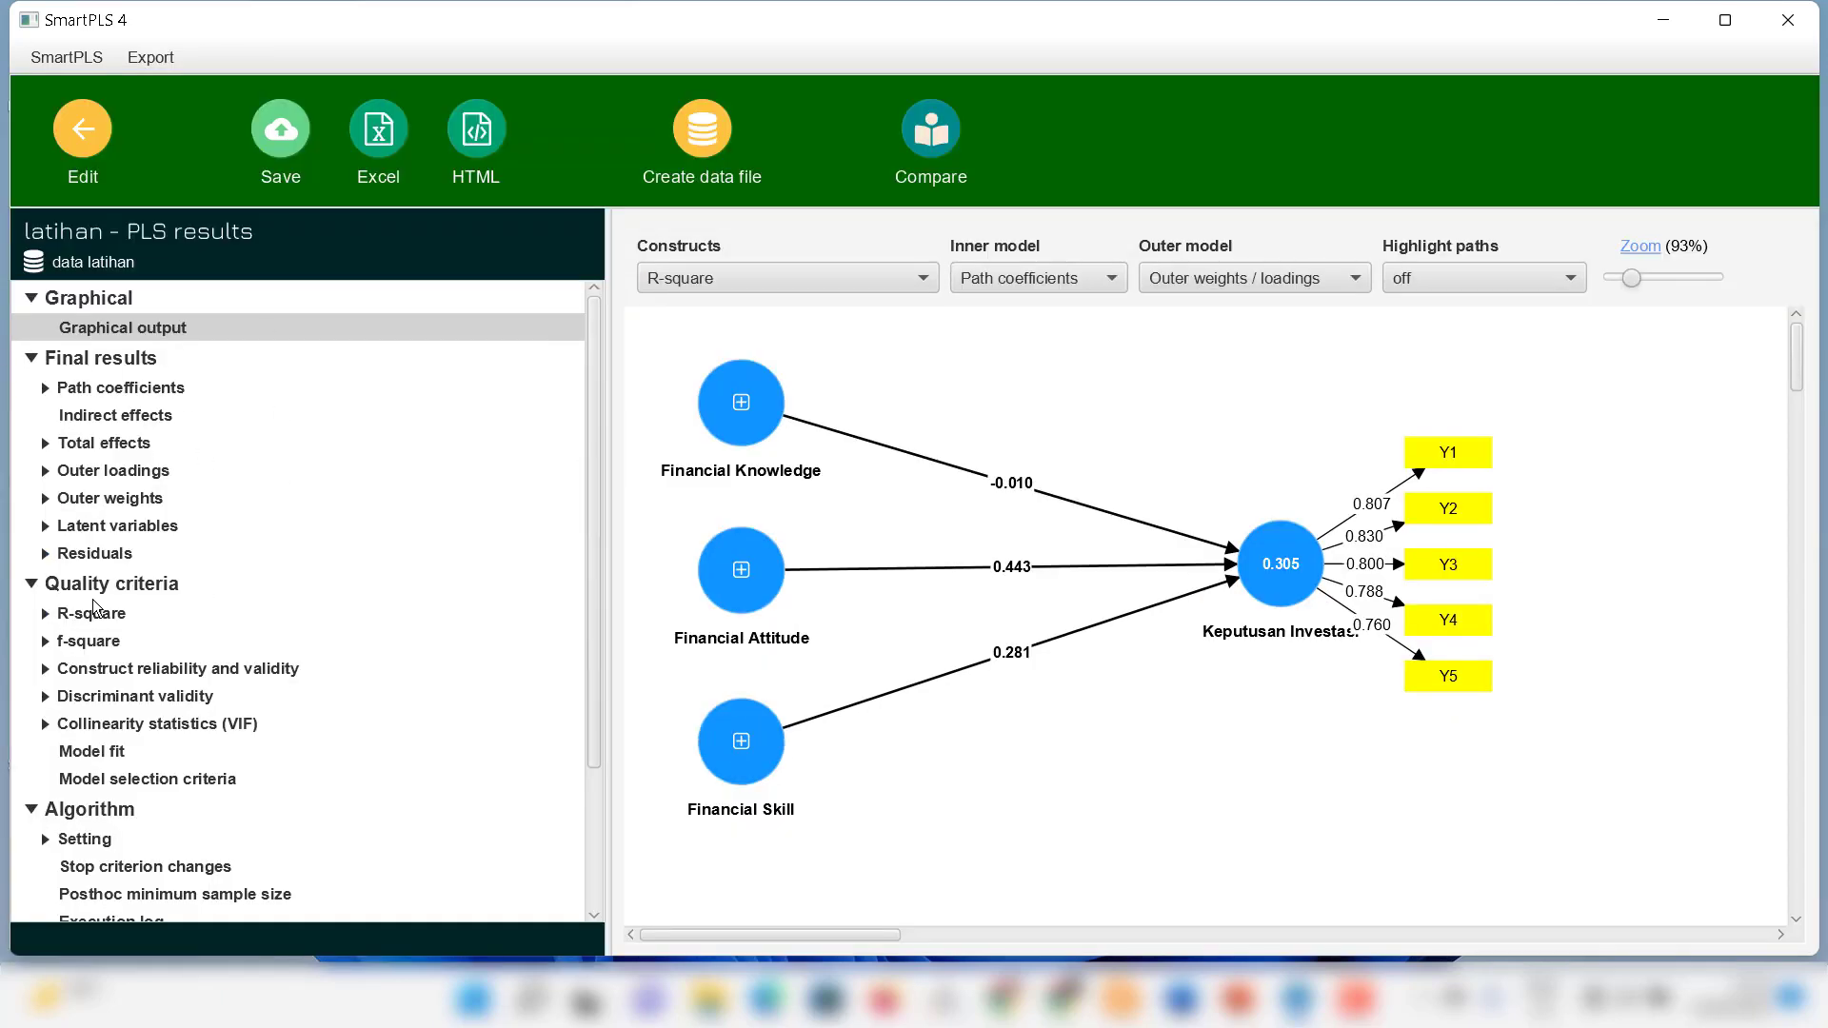
click(84, 468)
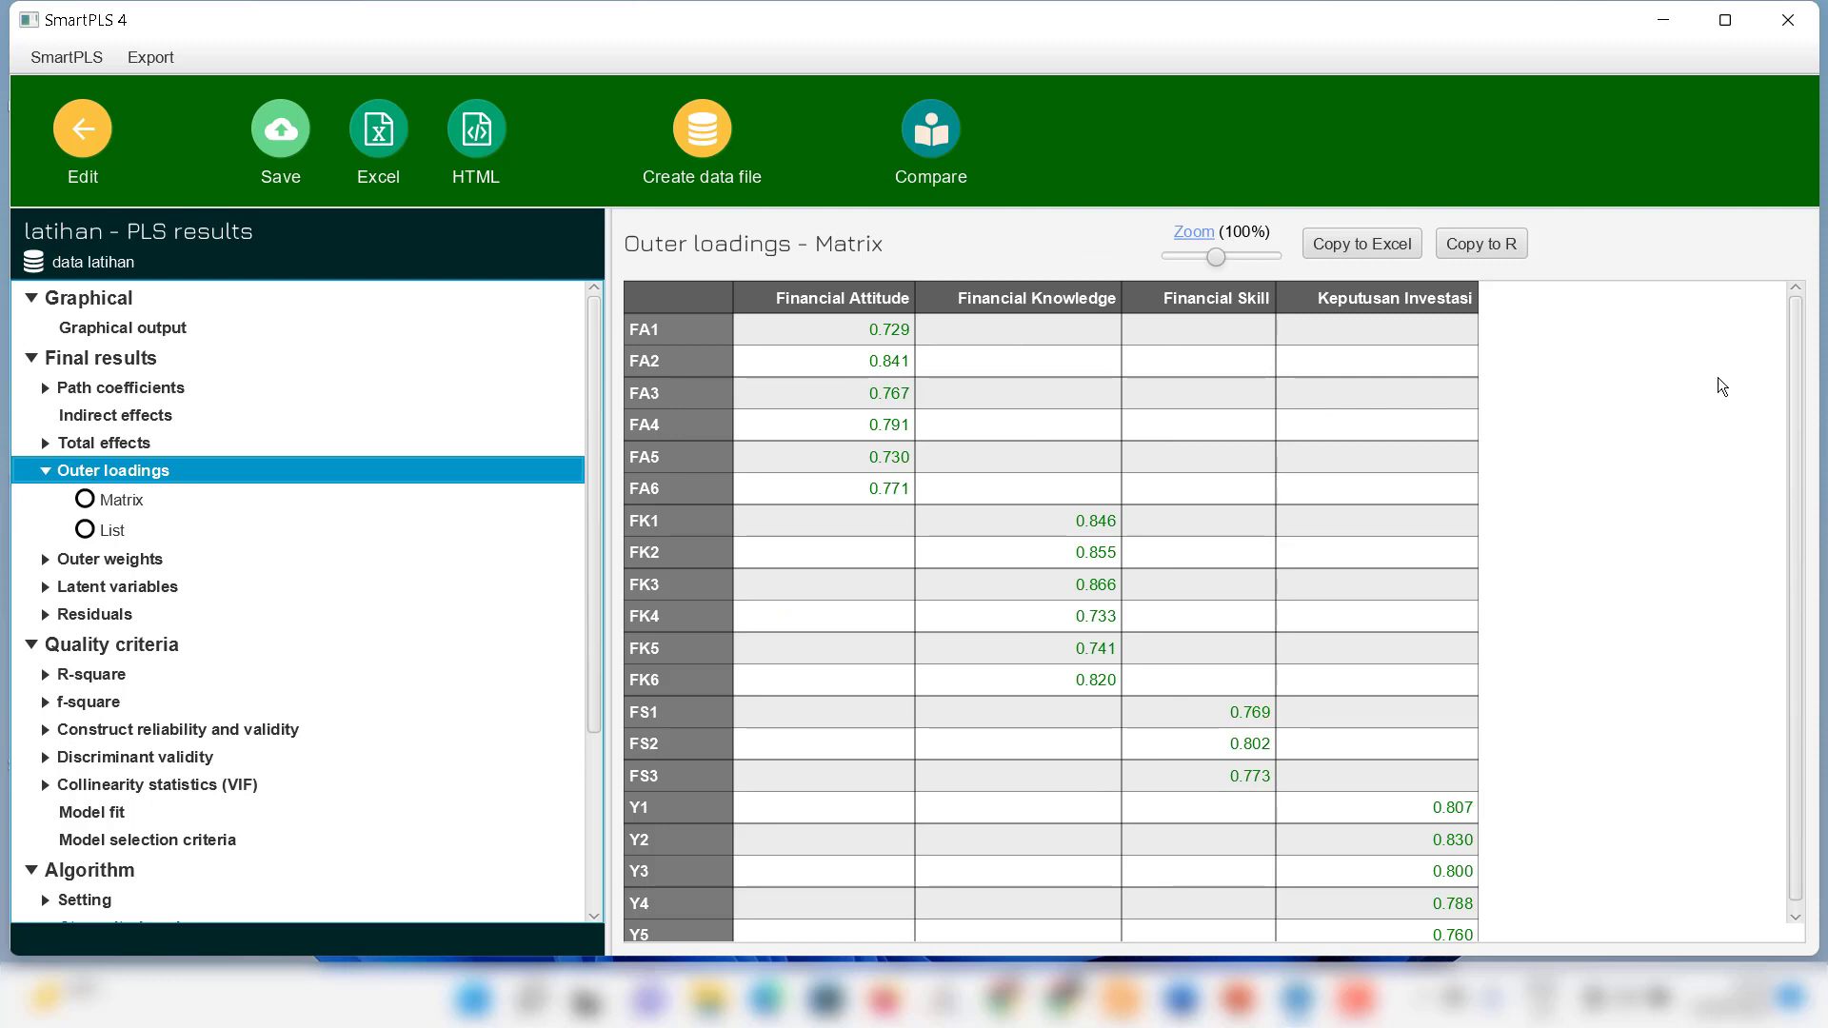
drag(1797, 456, 1752, 286)
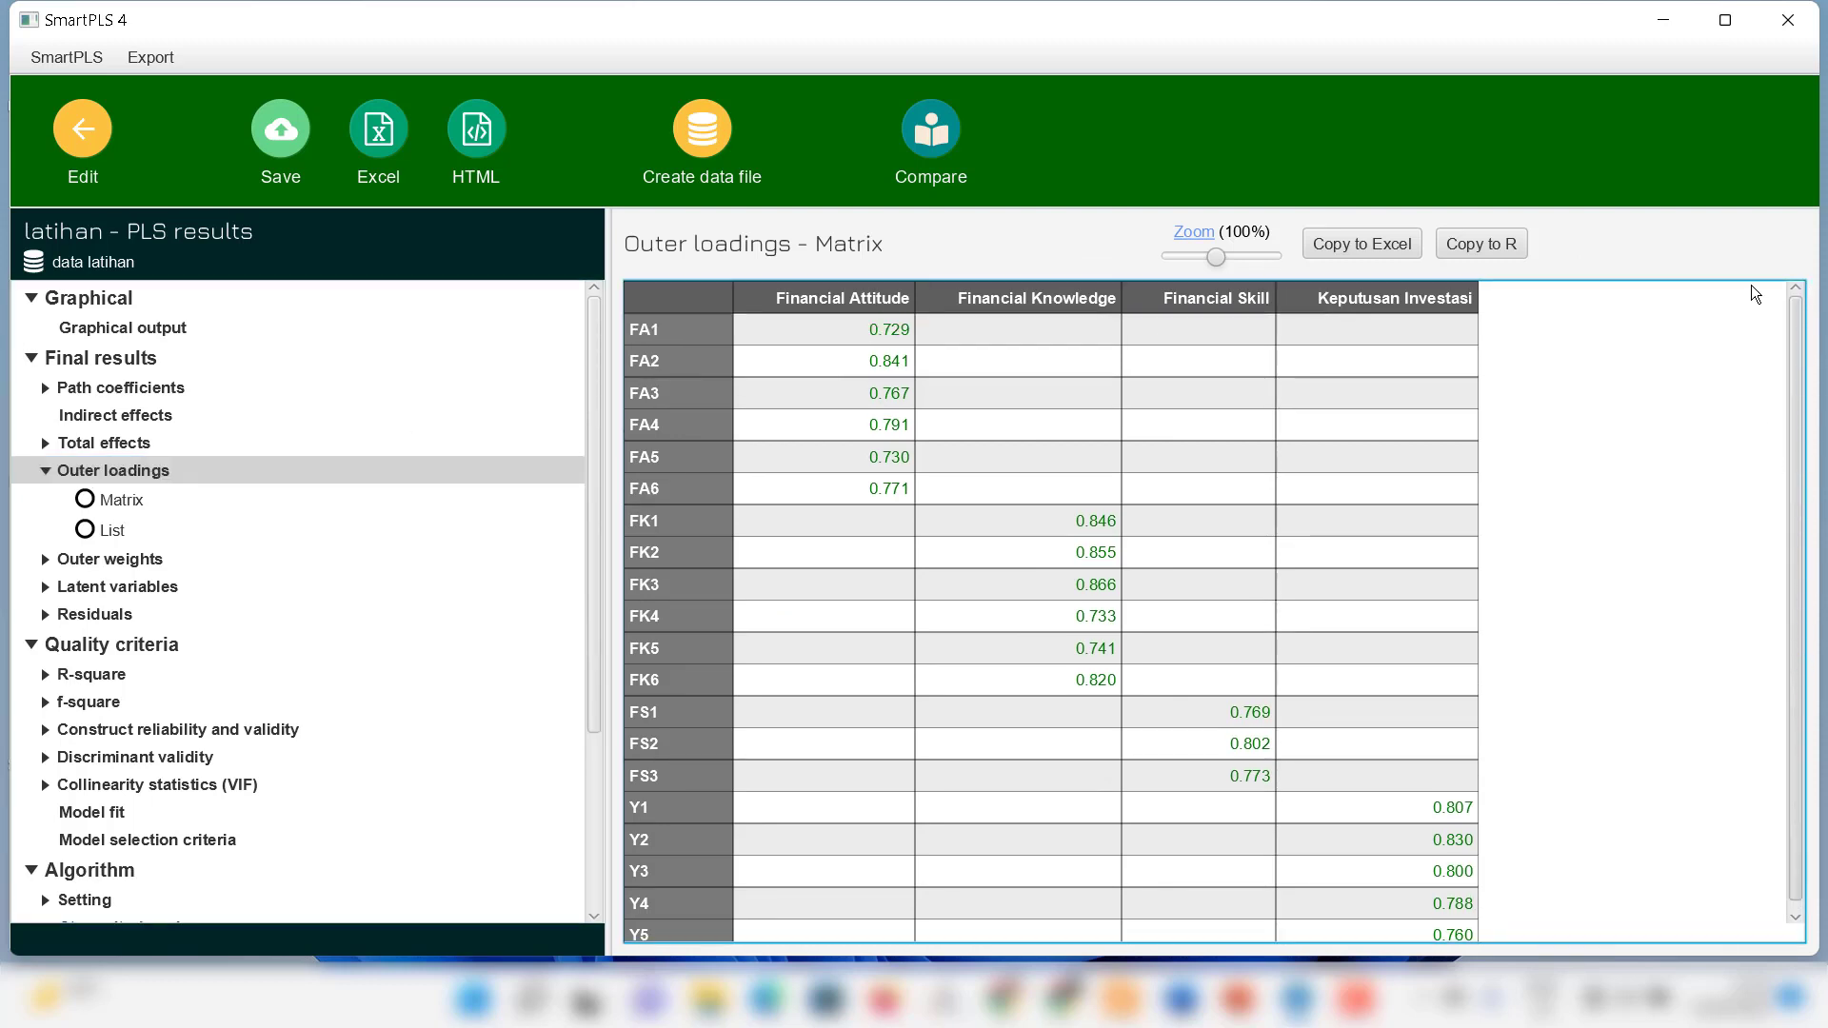
click(44, 471)
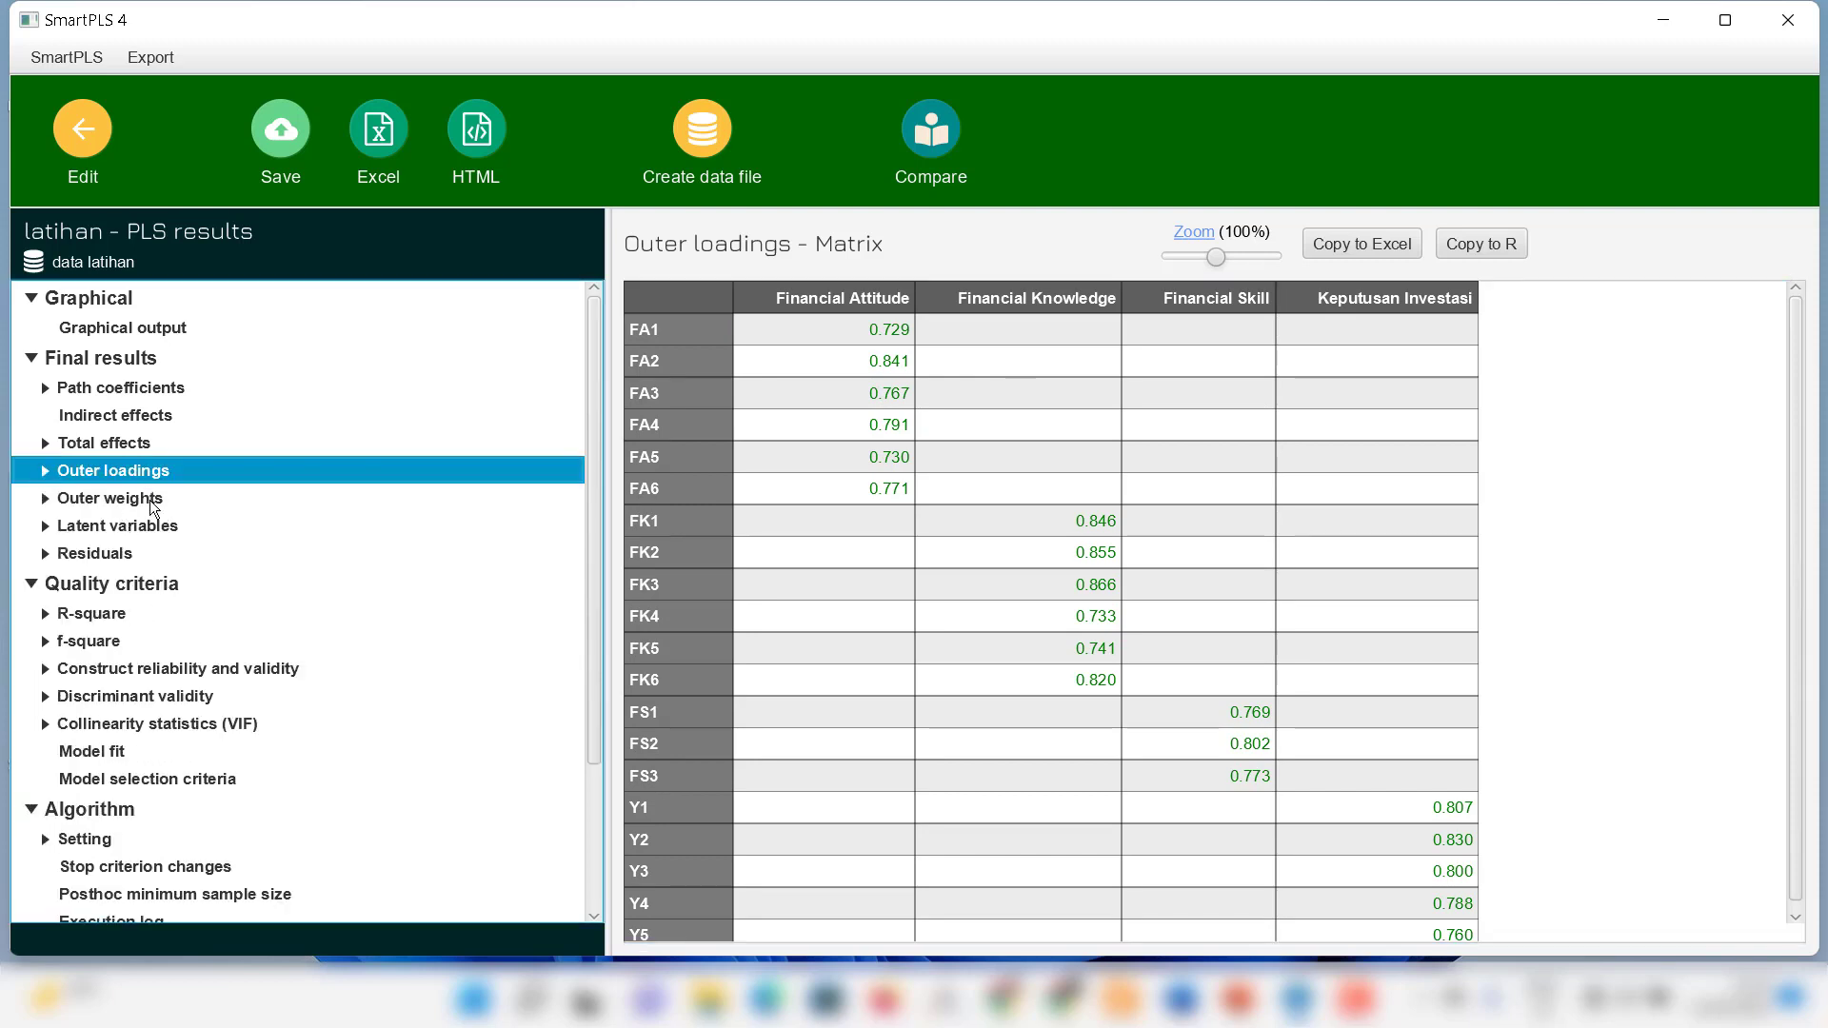
- Examine the construct reliability and validity overview, including Cronbach's alpha, composite reliability and AVE
click(179, 672)
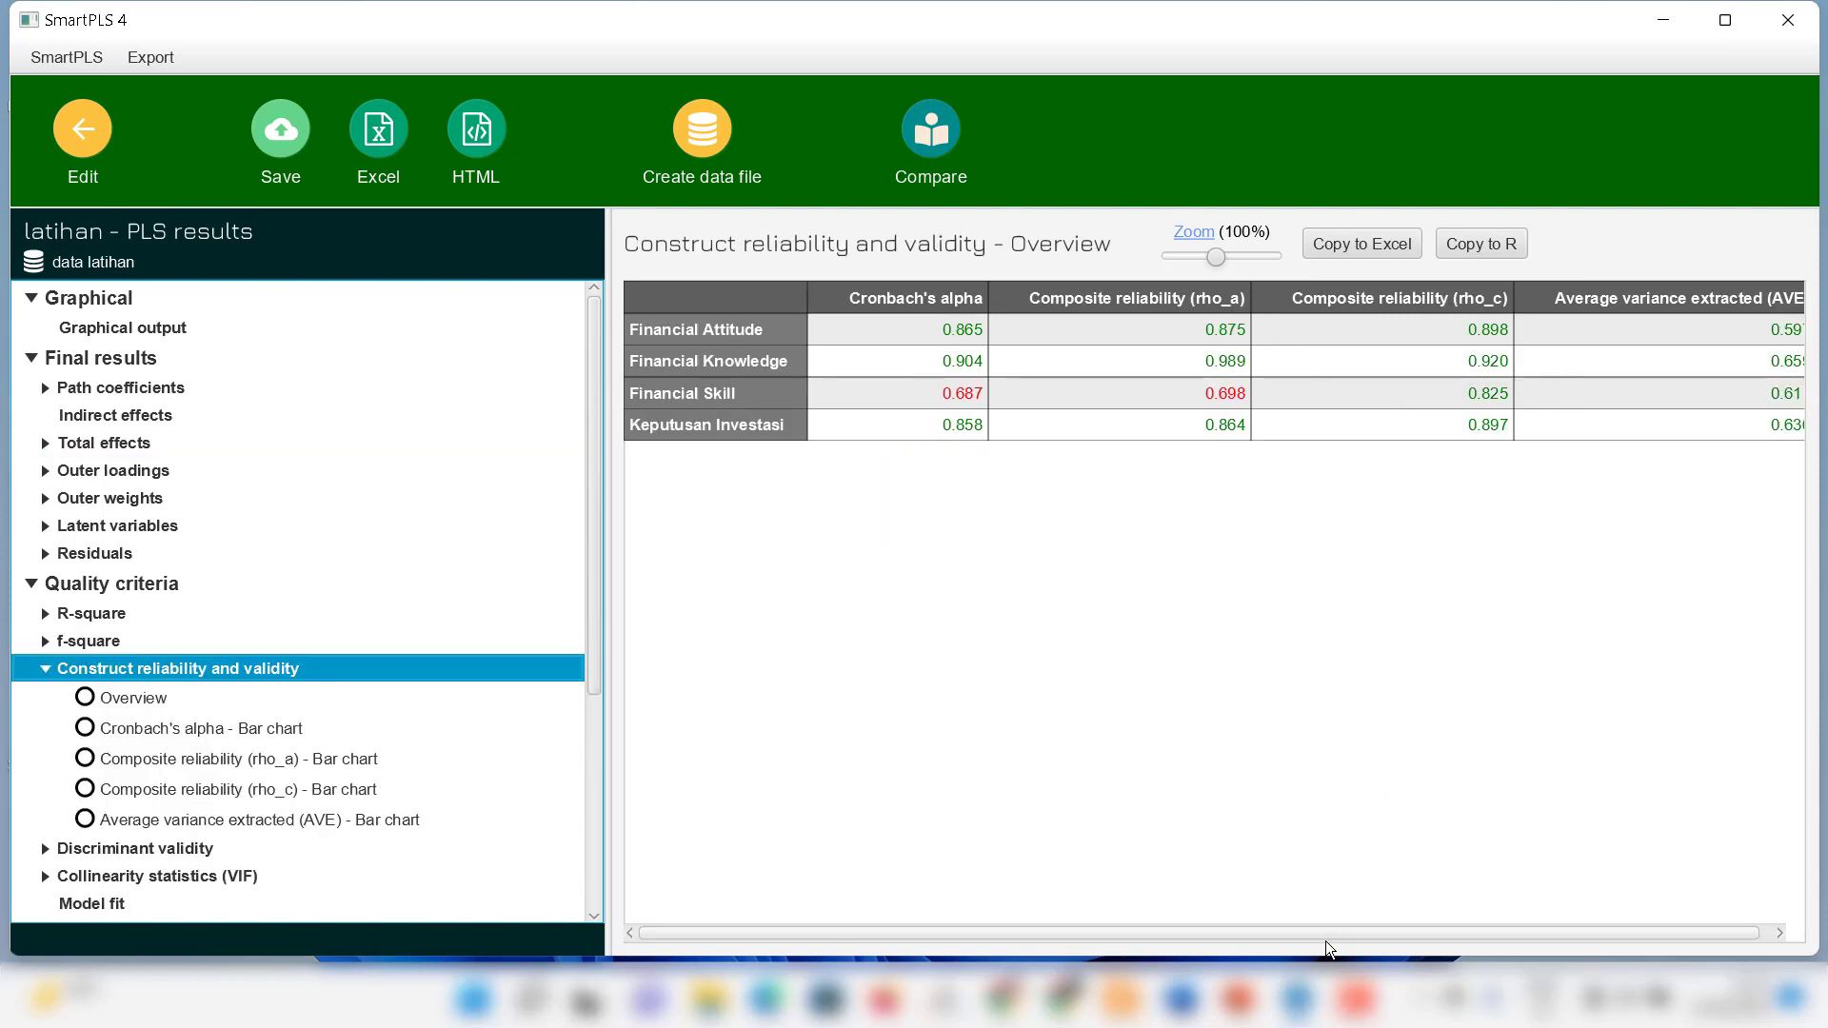
drag(1325, 937, 1574, 950)
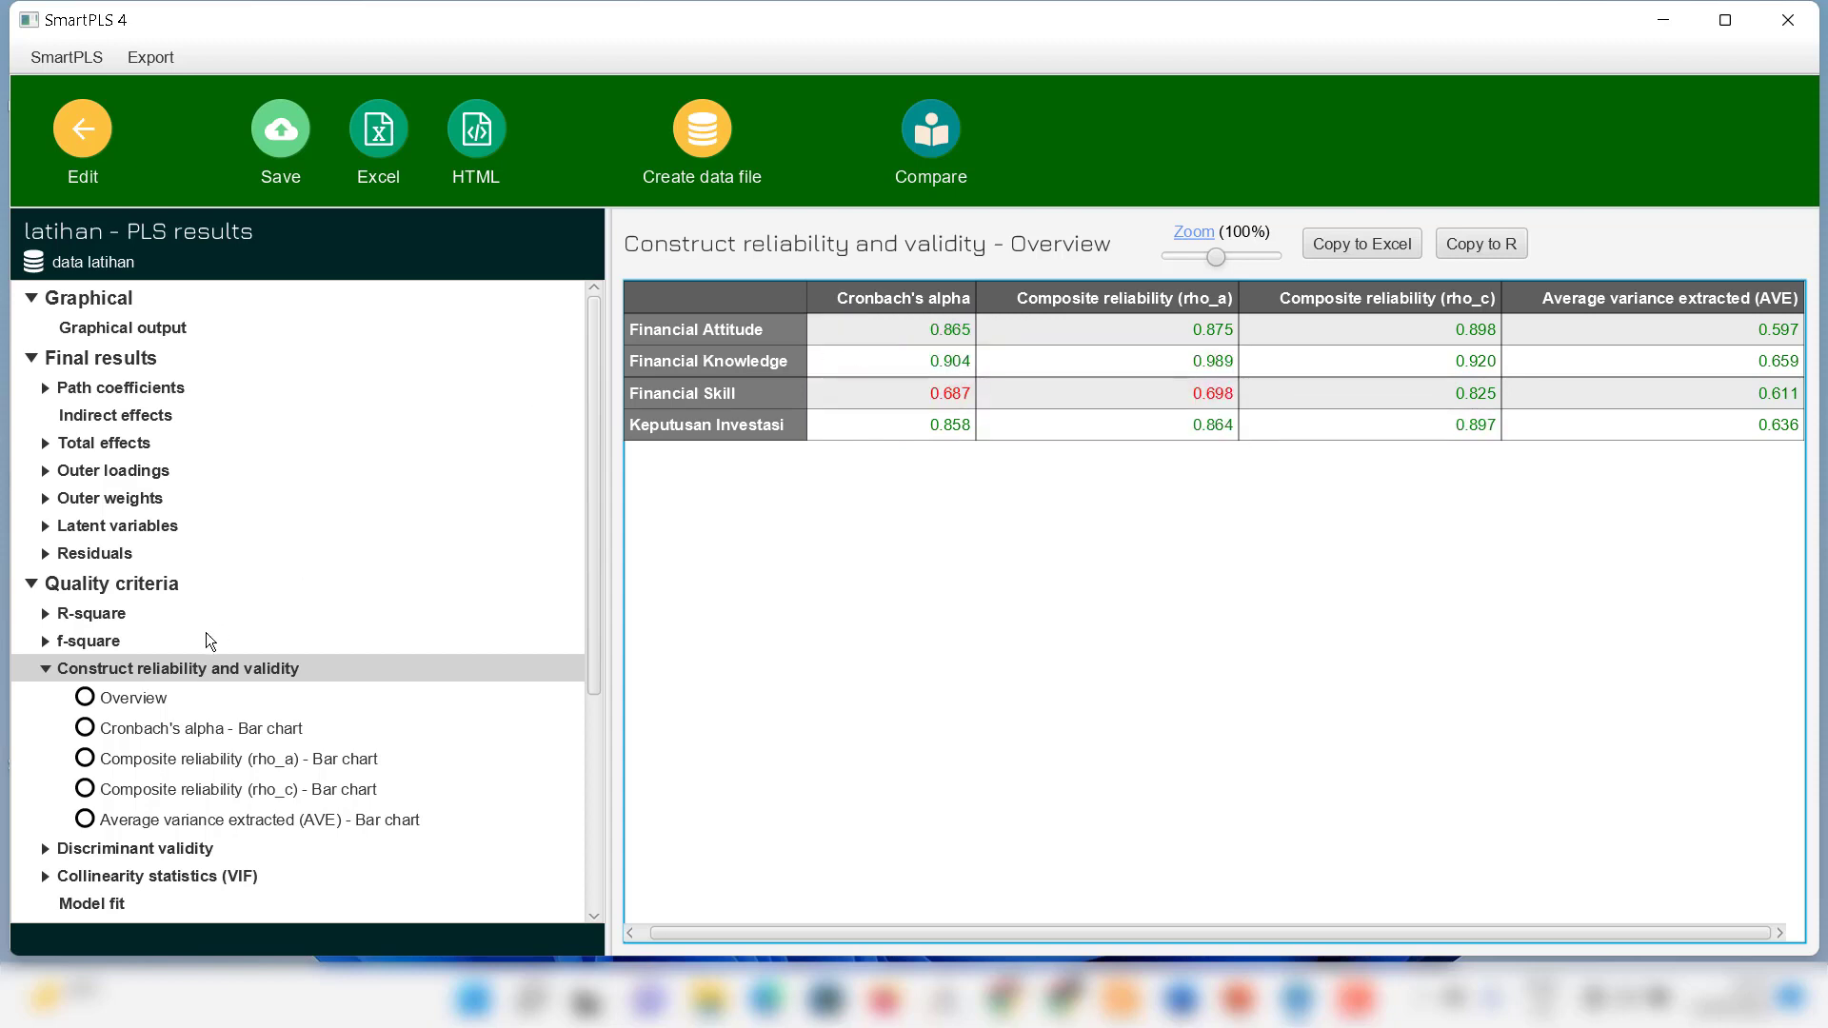
click(49, 669)
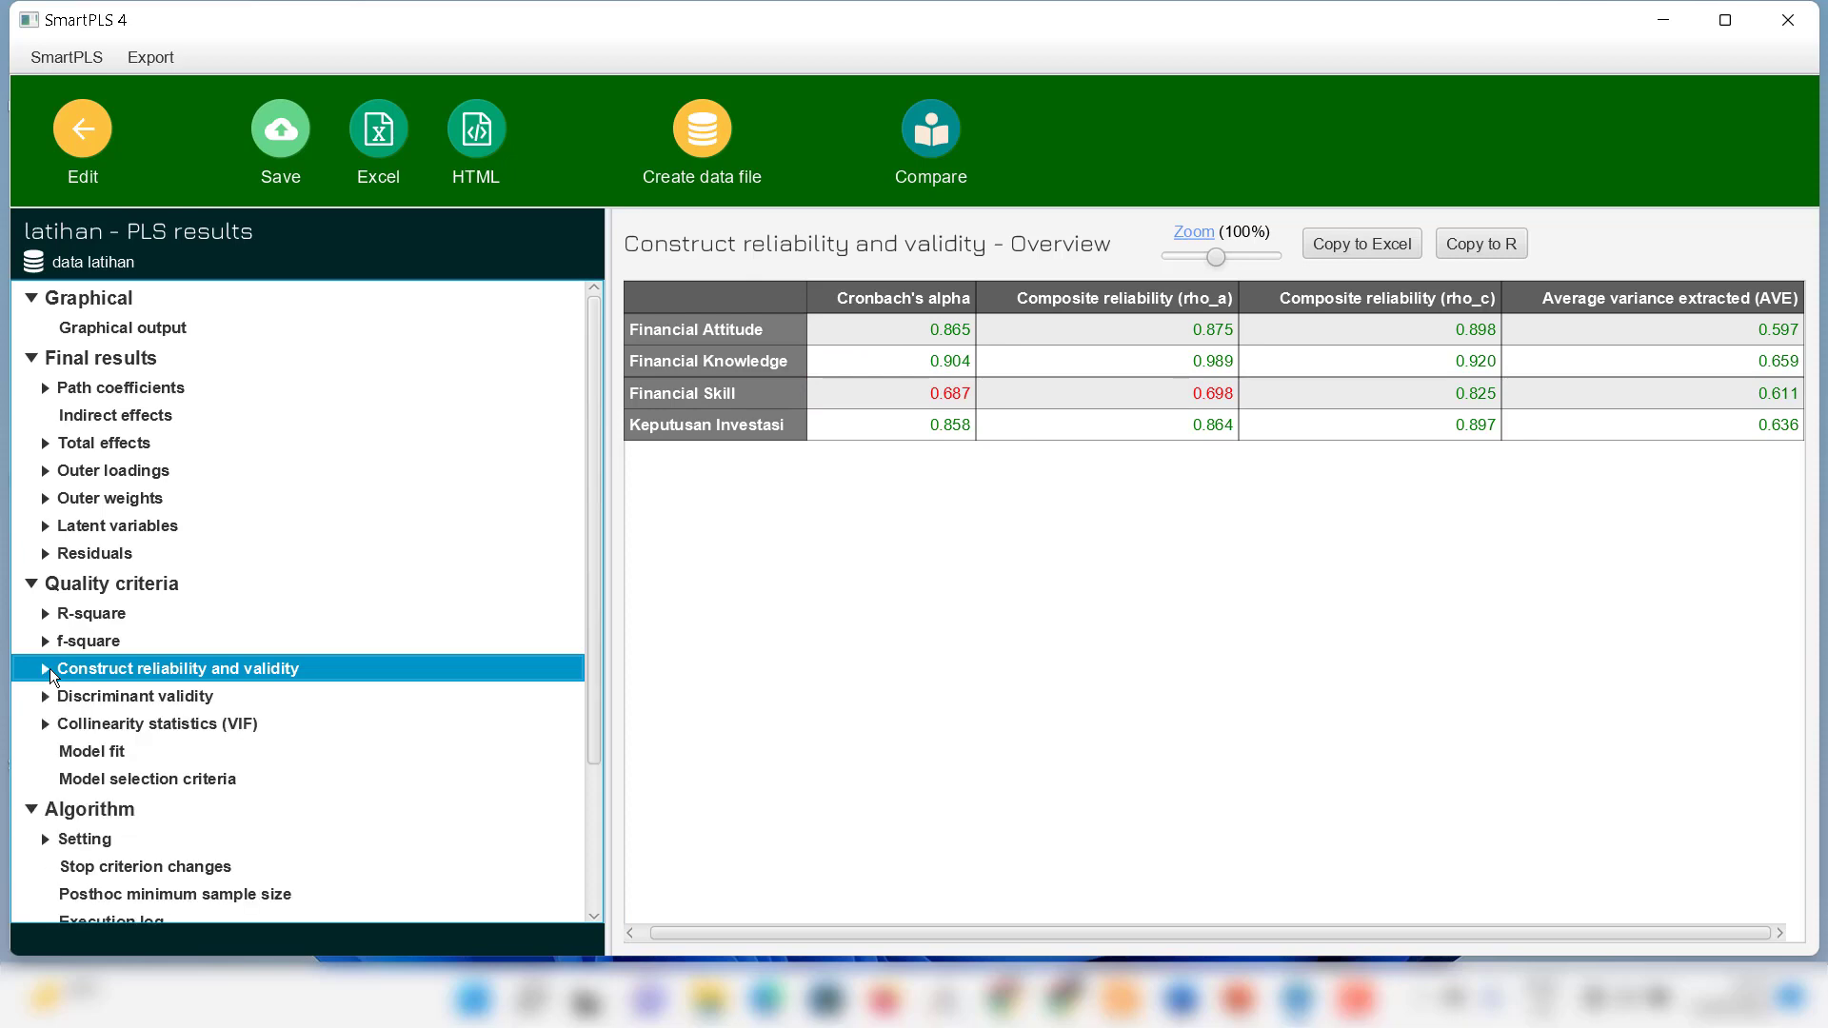
- Review the discriminant validity results: the cross loadings, Fornell-Larcker criterion and HTMT matrix
click(149, 699)
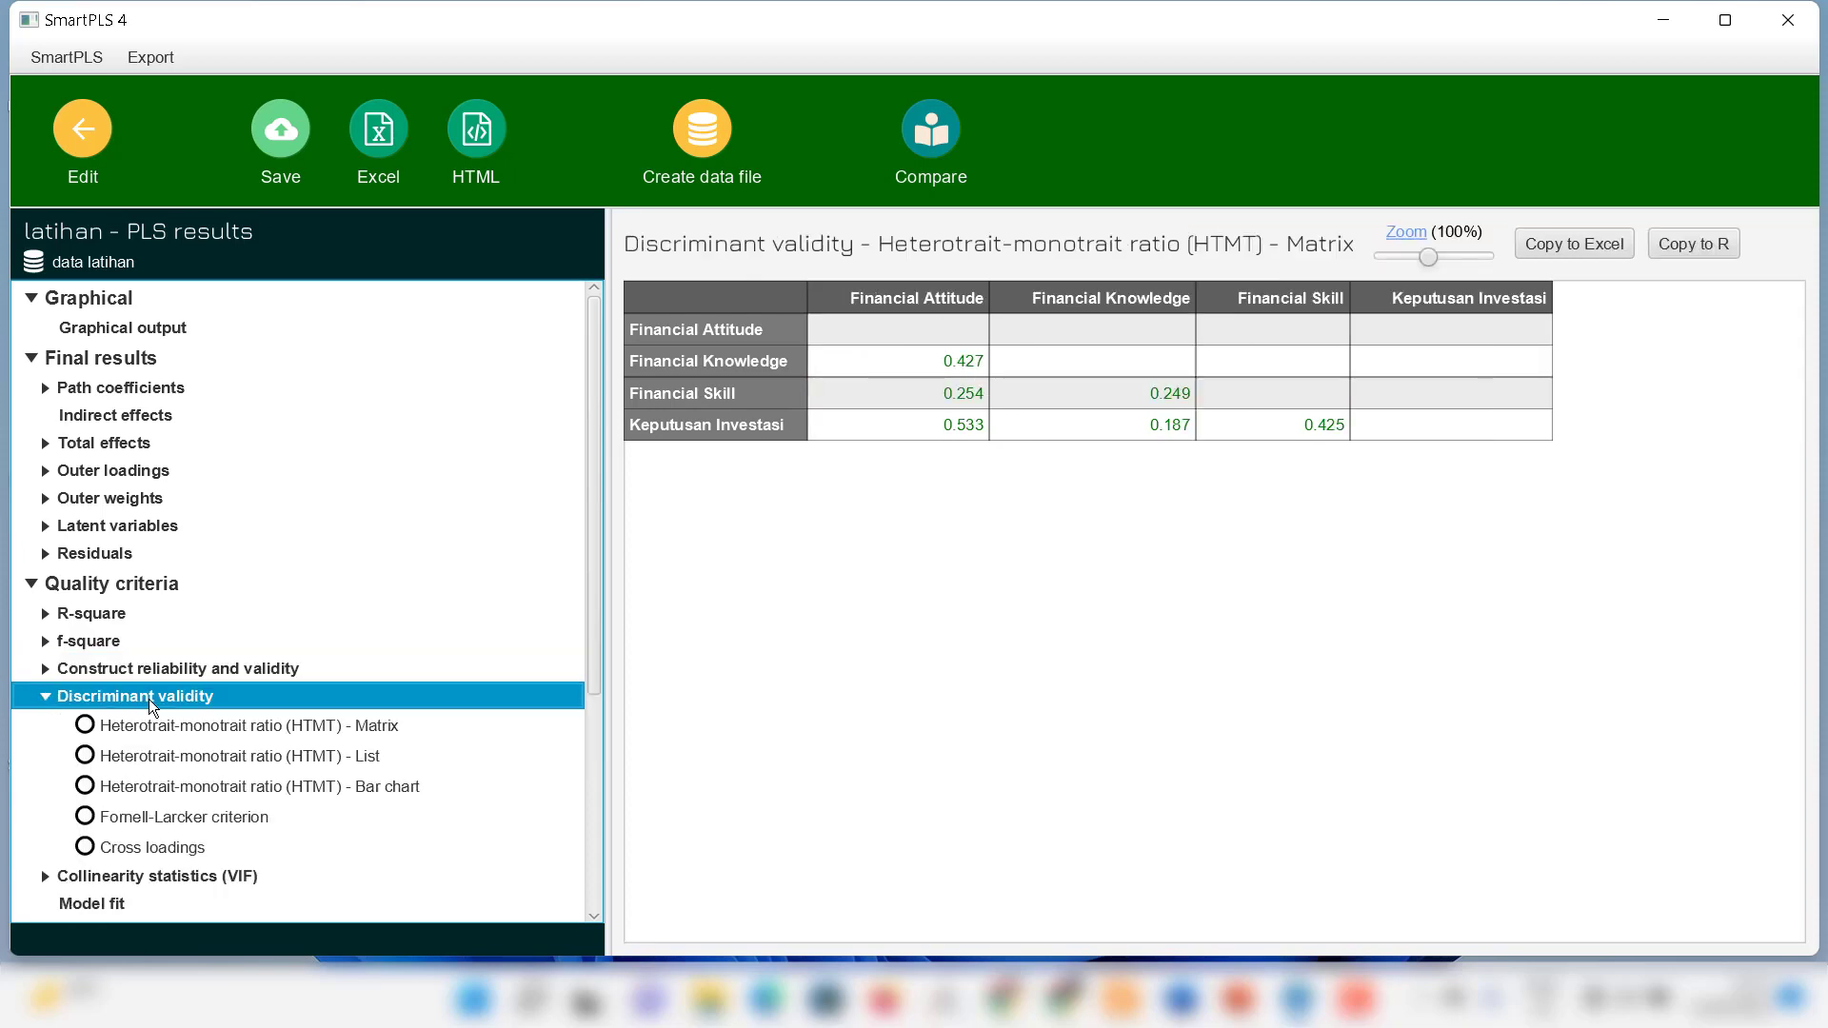
click(166, 850)
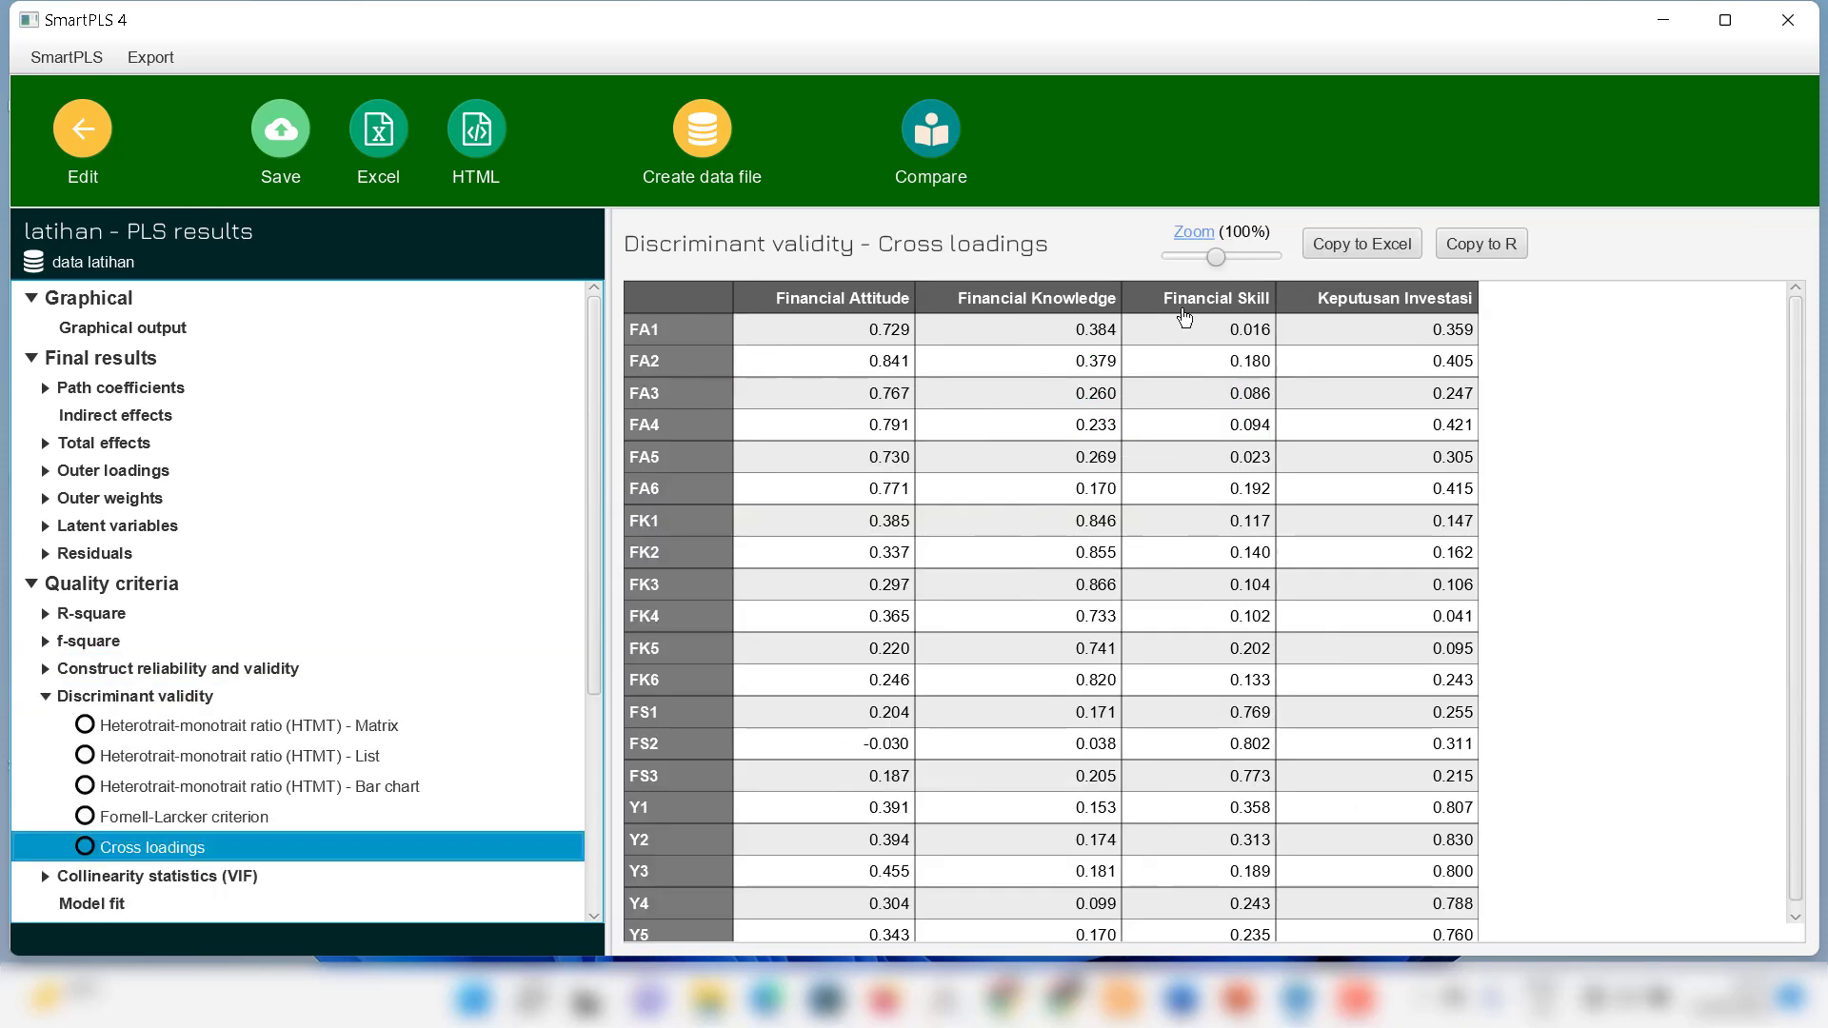
click(237, 817)
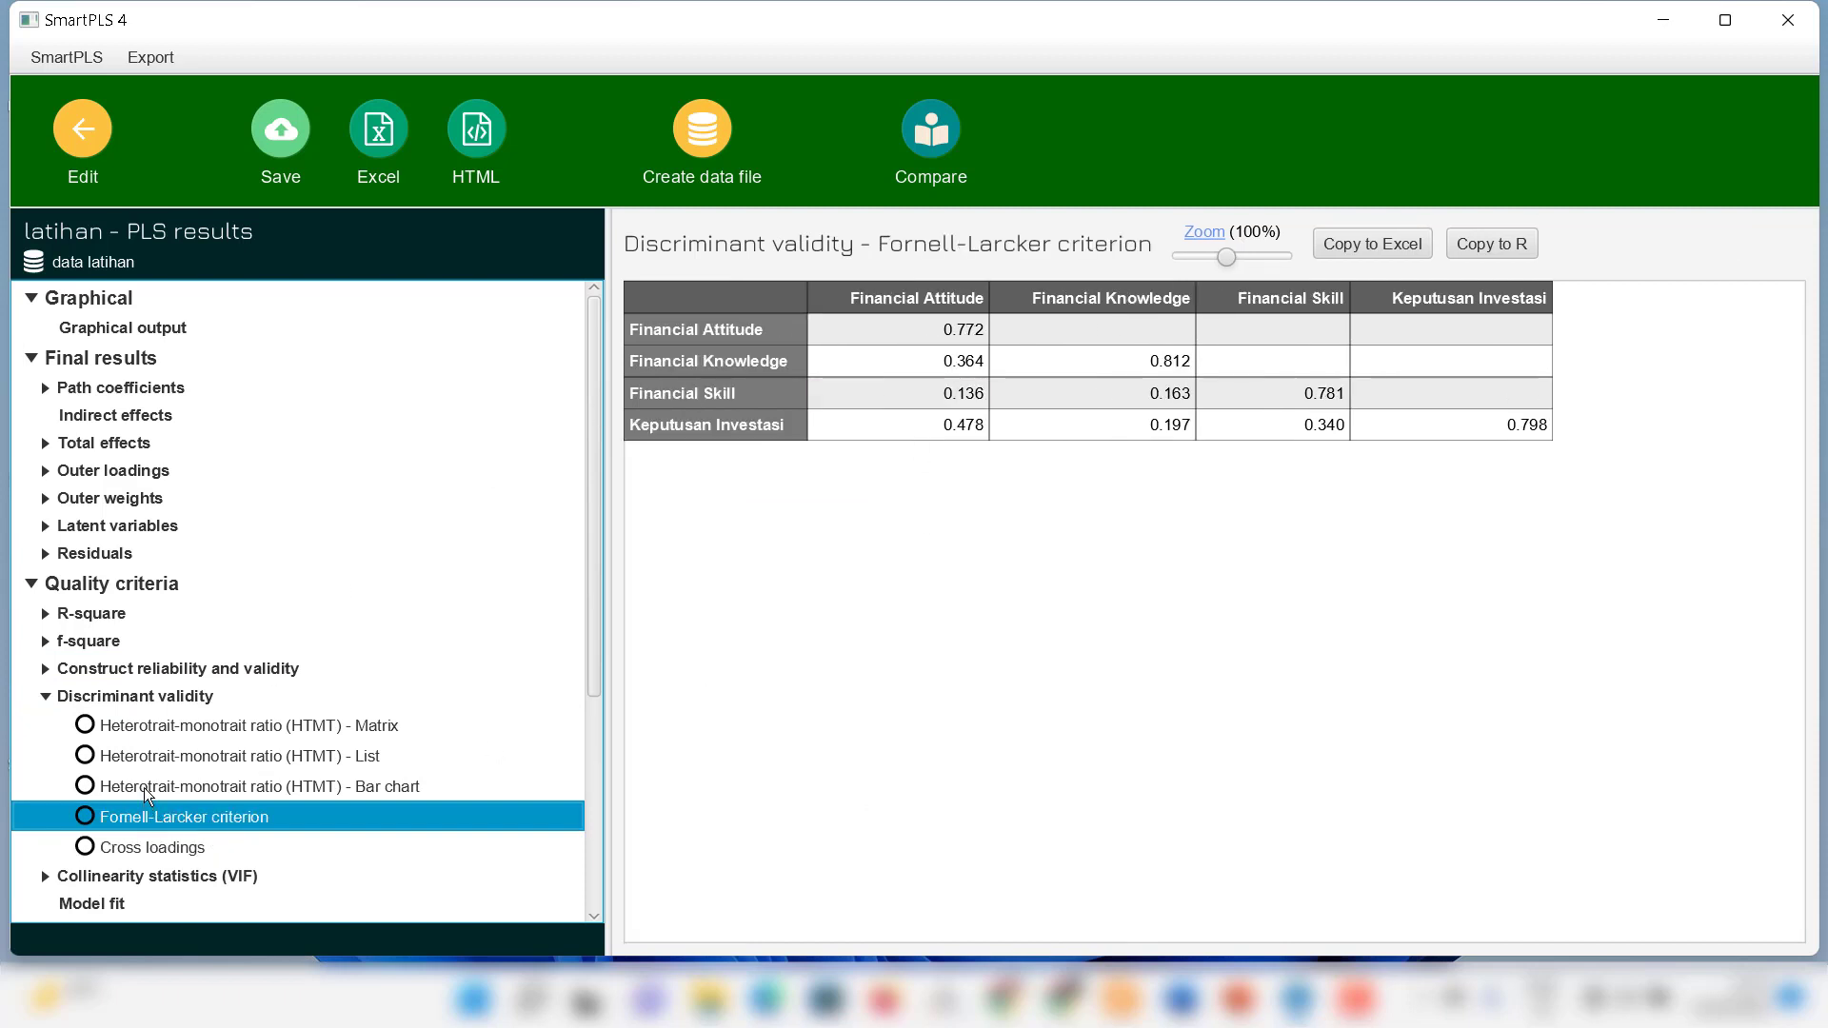
click(180, 730)
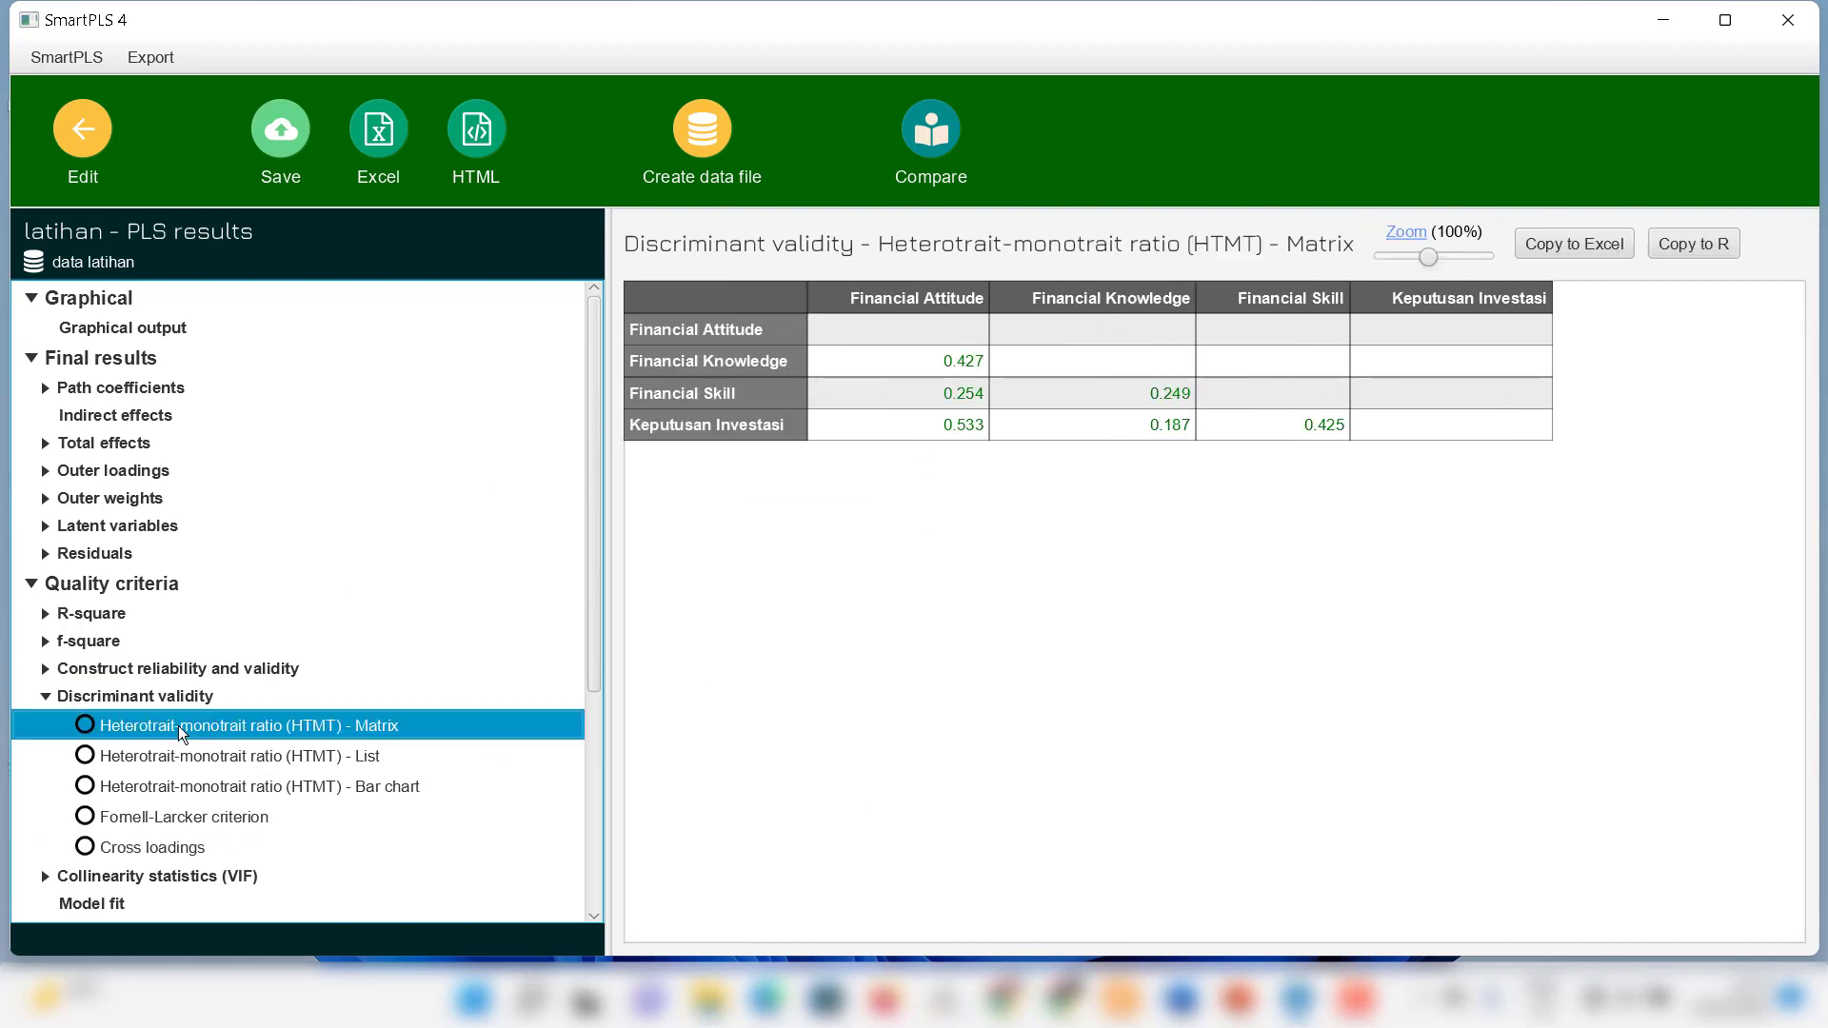
click(55, 702)
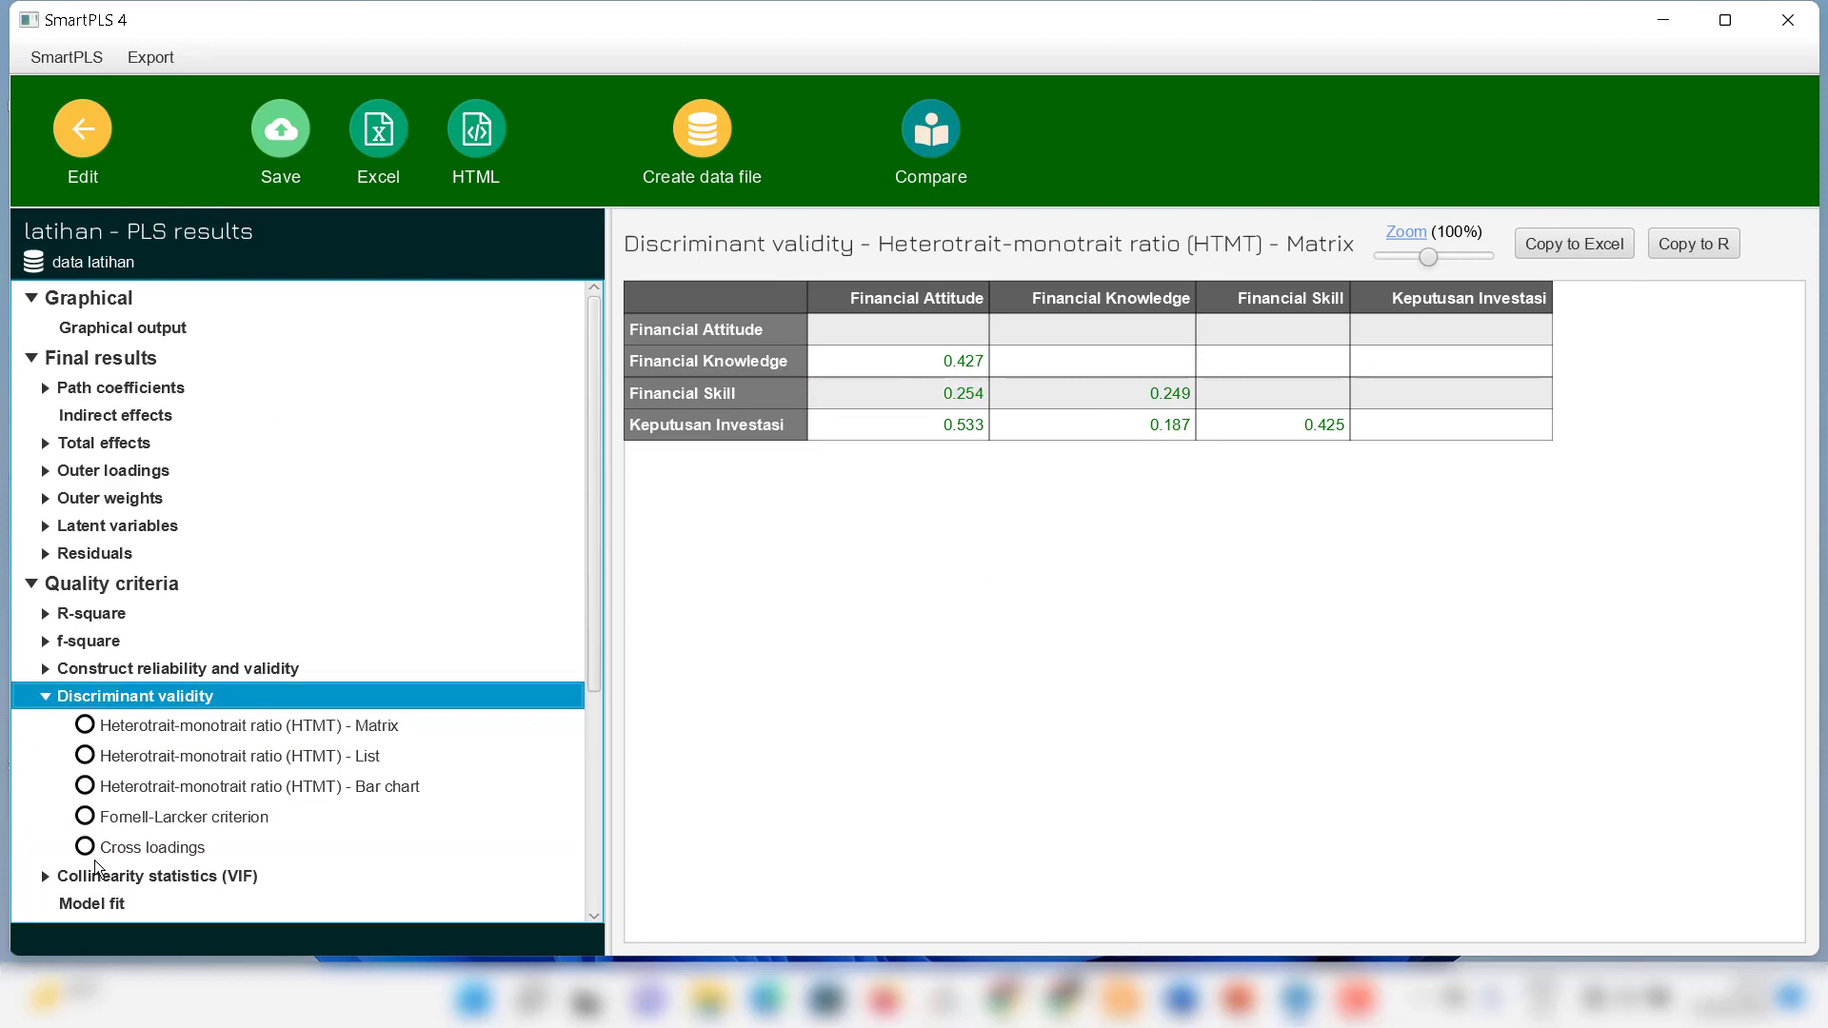
- Check the model fit table and the outer model's collinearity statistics (VIF)
click(113, 905)
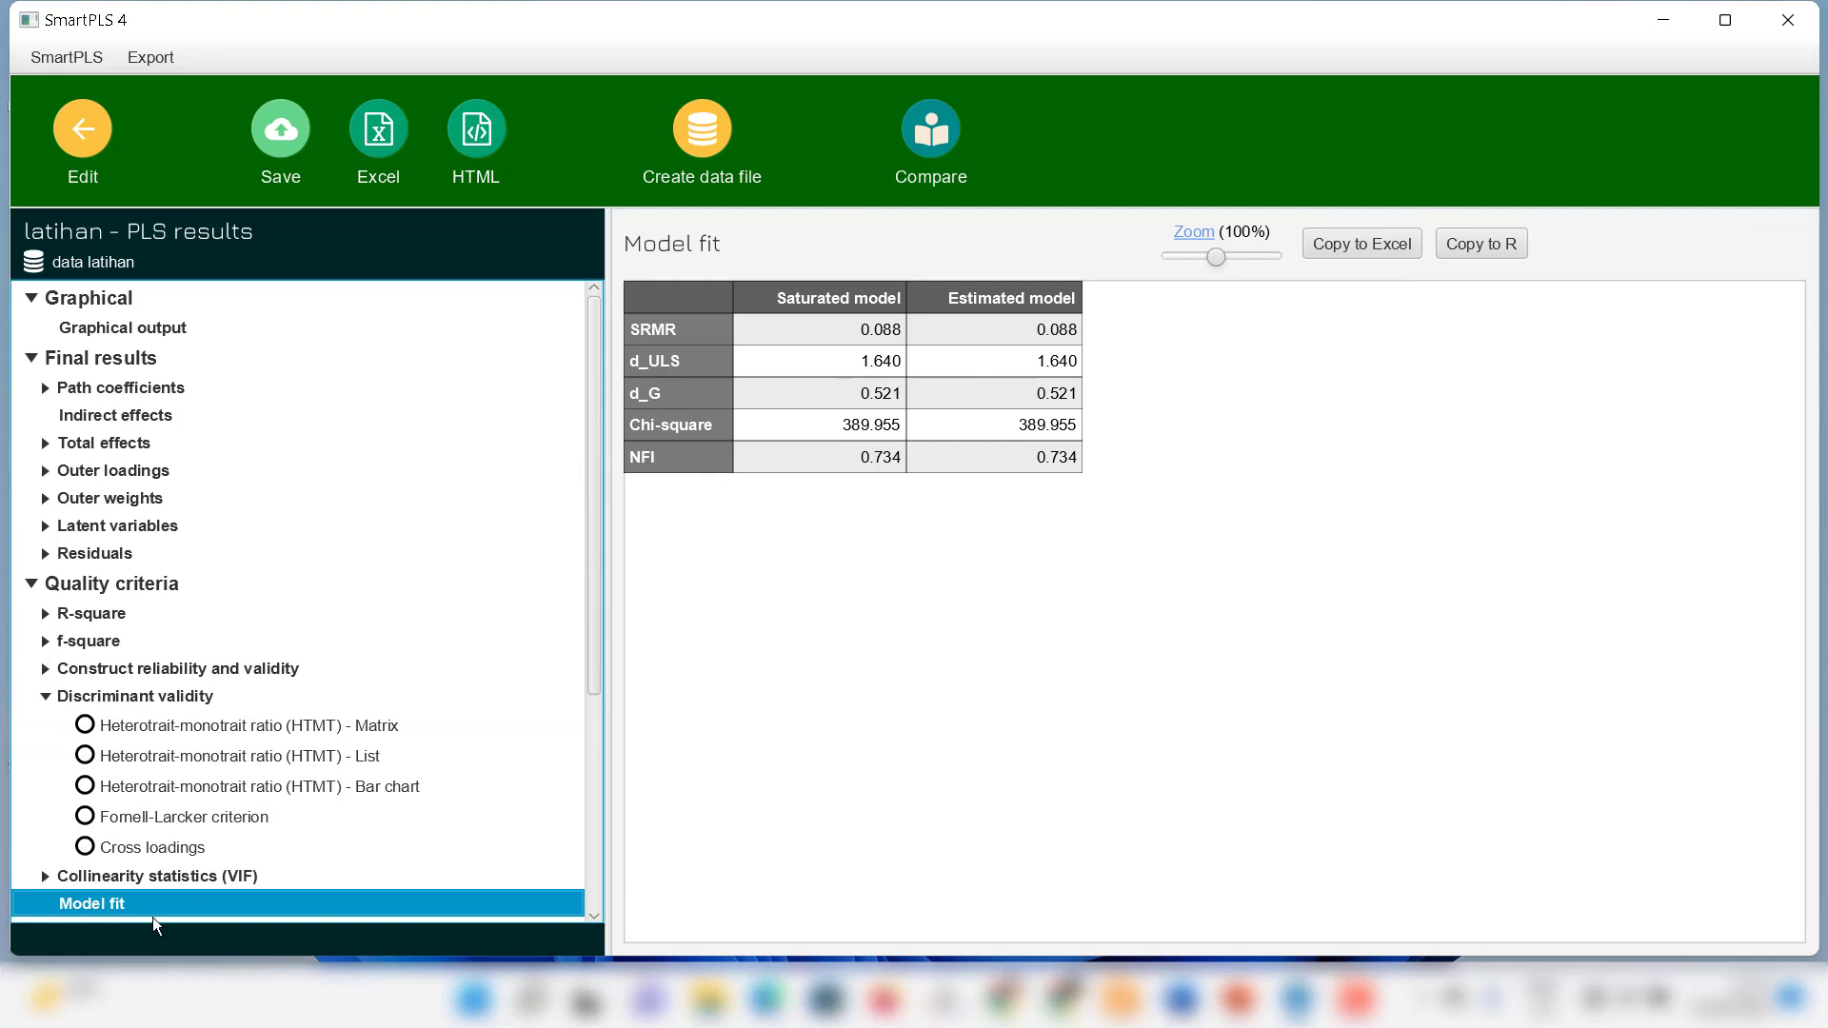
click(135, 883)
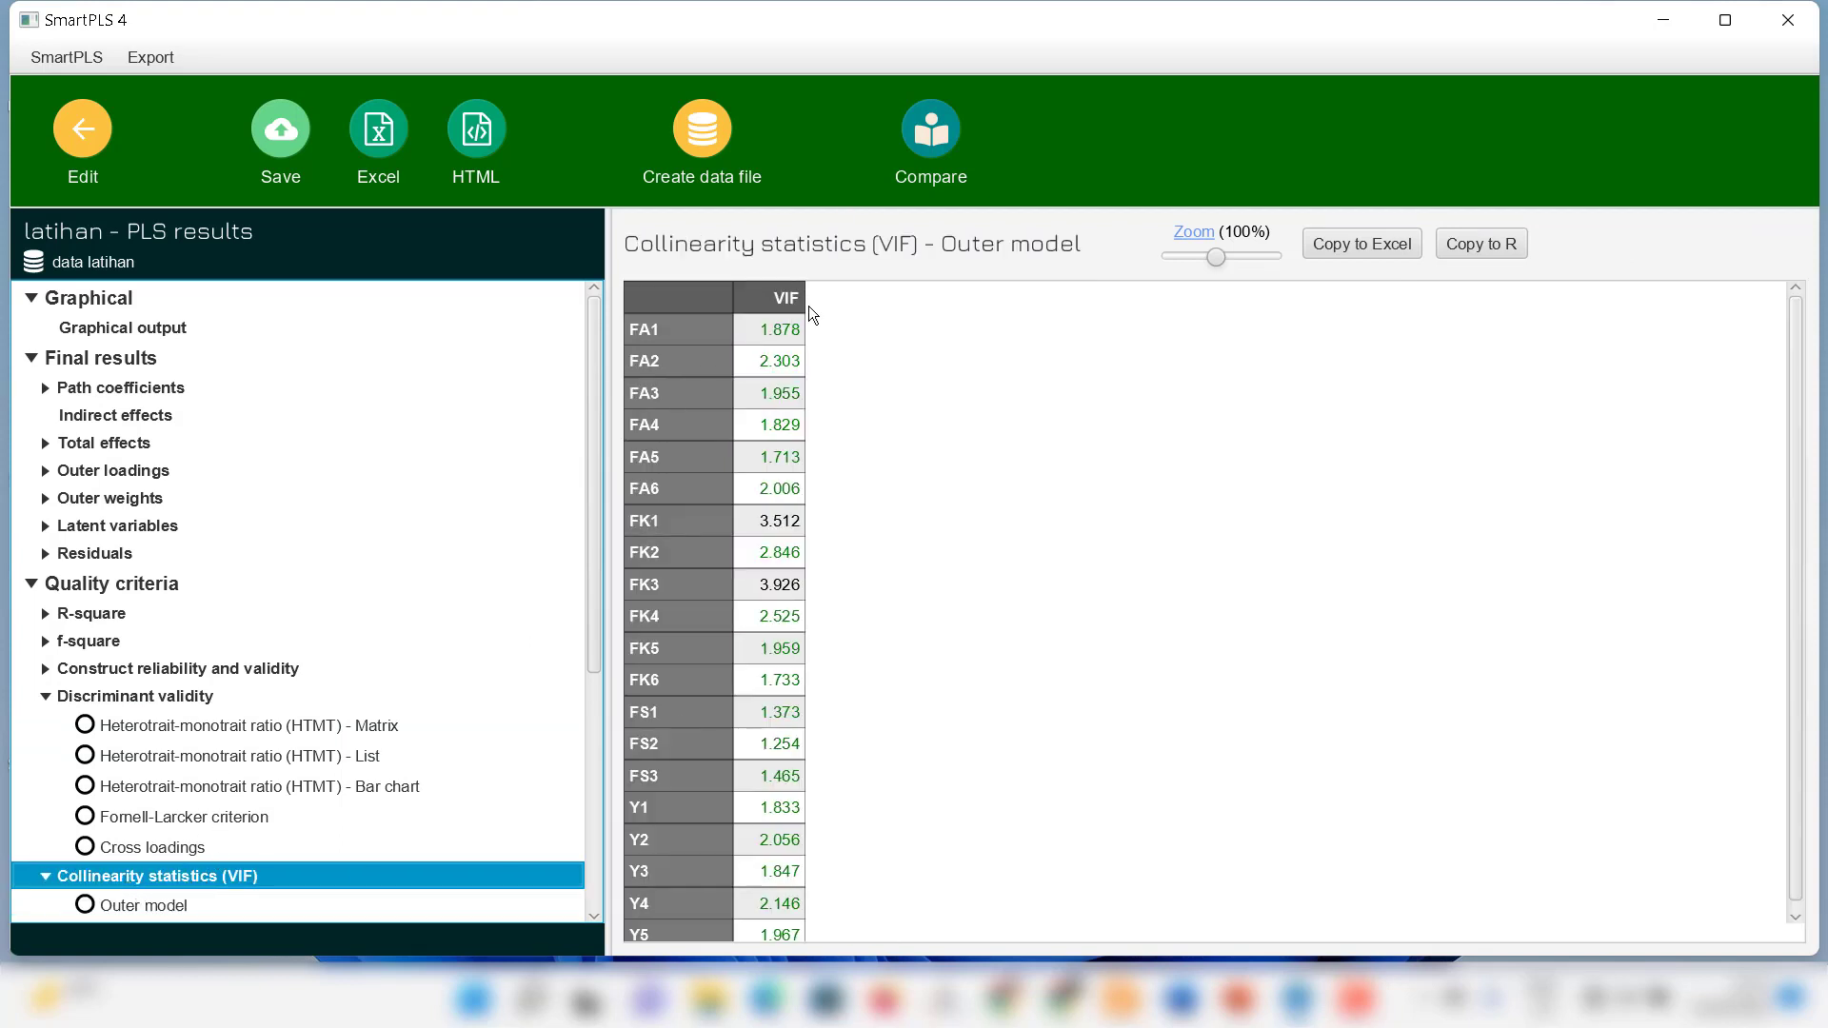
click(45, 877)
click(33, 587)
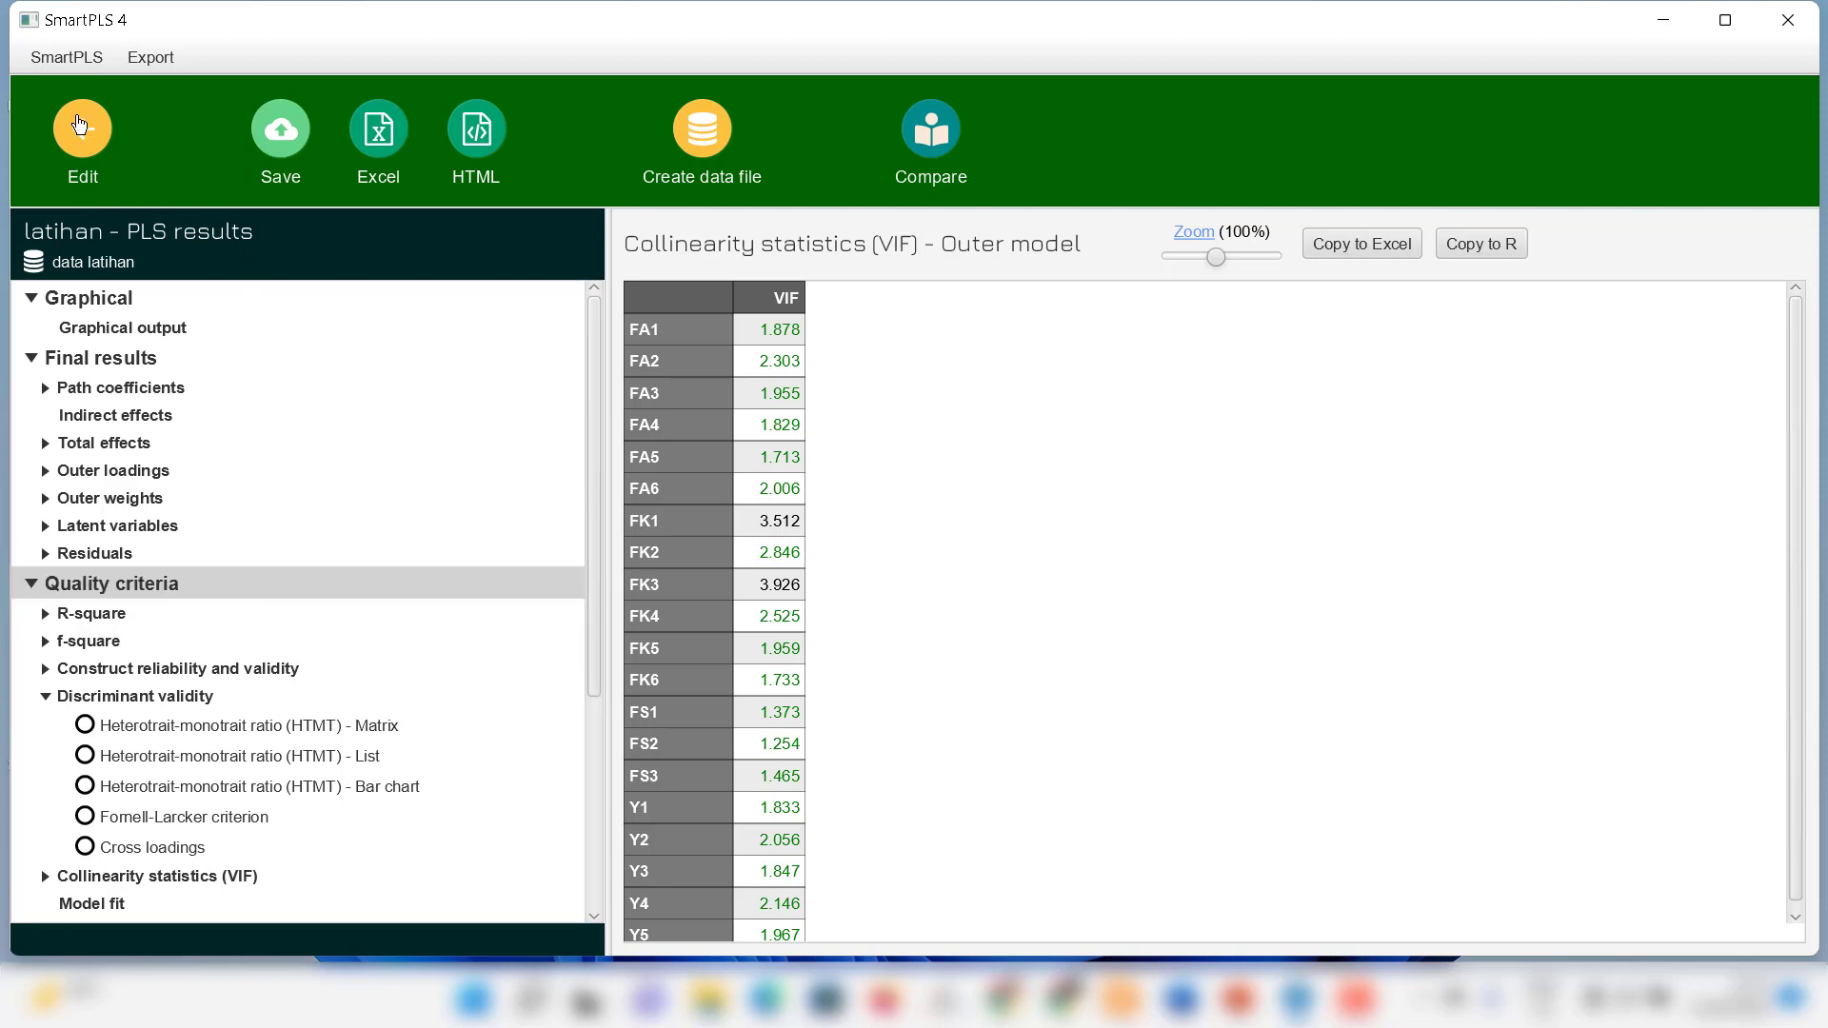
- Return to the model editor and run the bootstrapping calculation on the latihan model
click(81, 127)
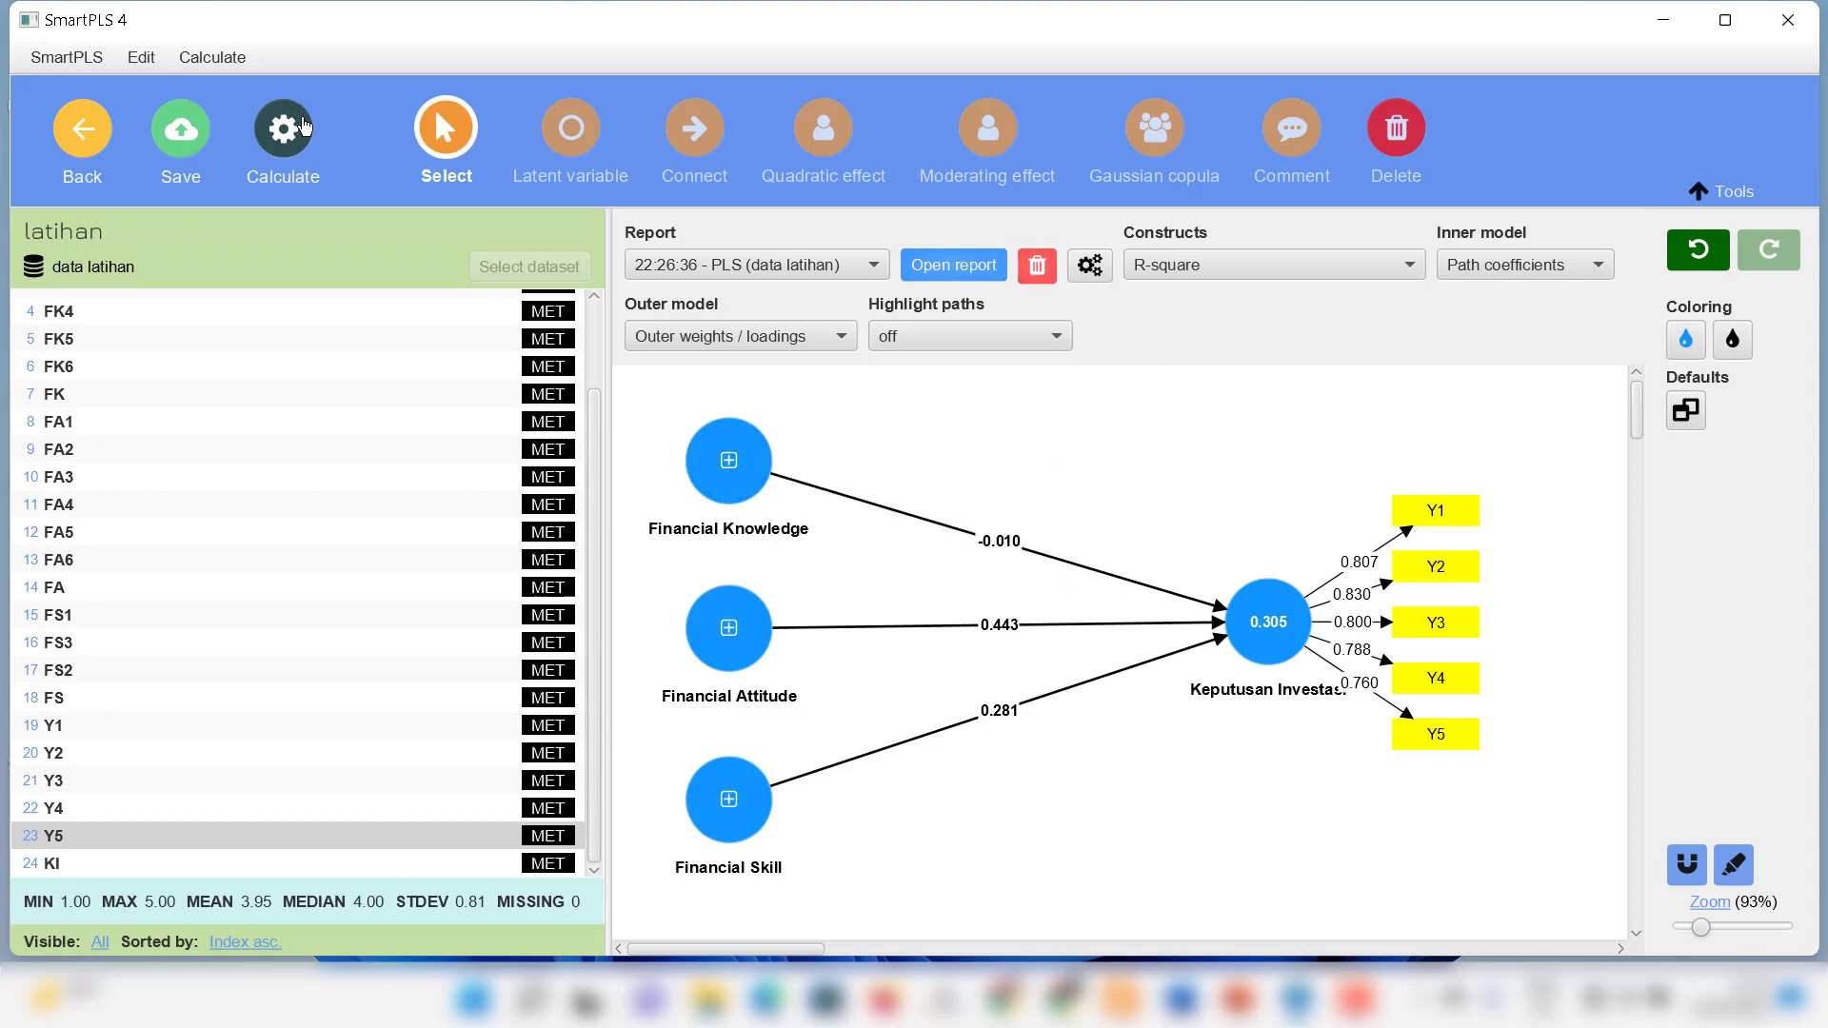
click(305, 127)
click(426, 210)
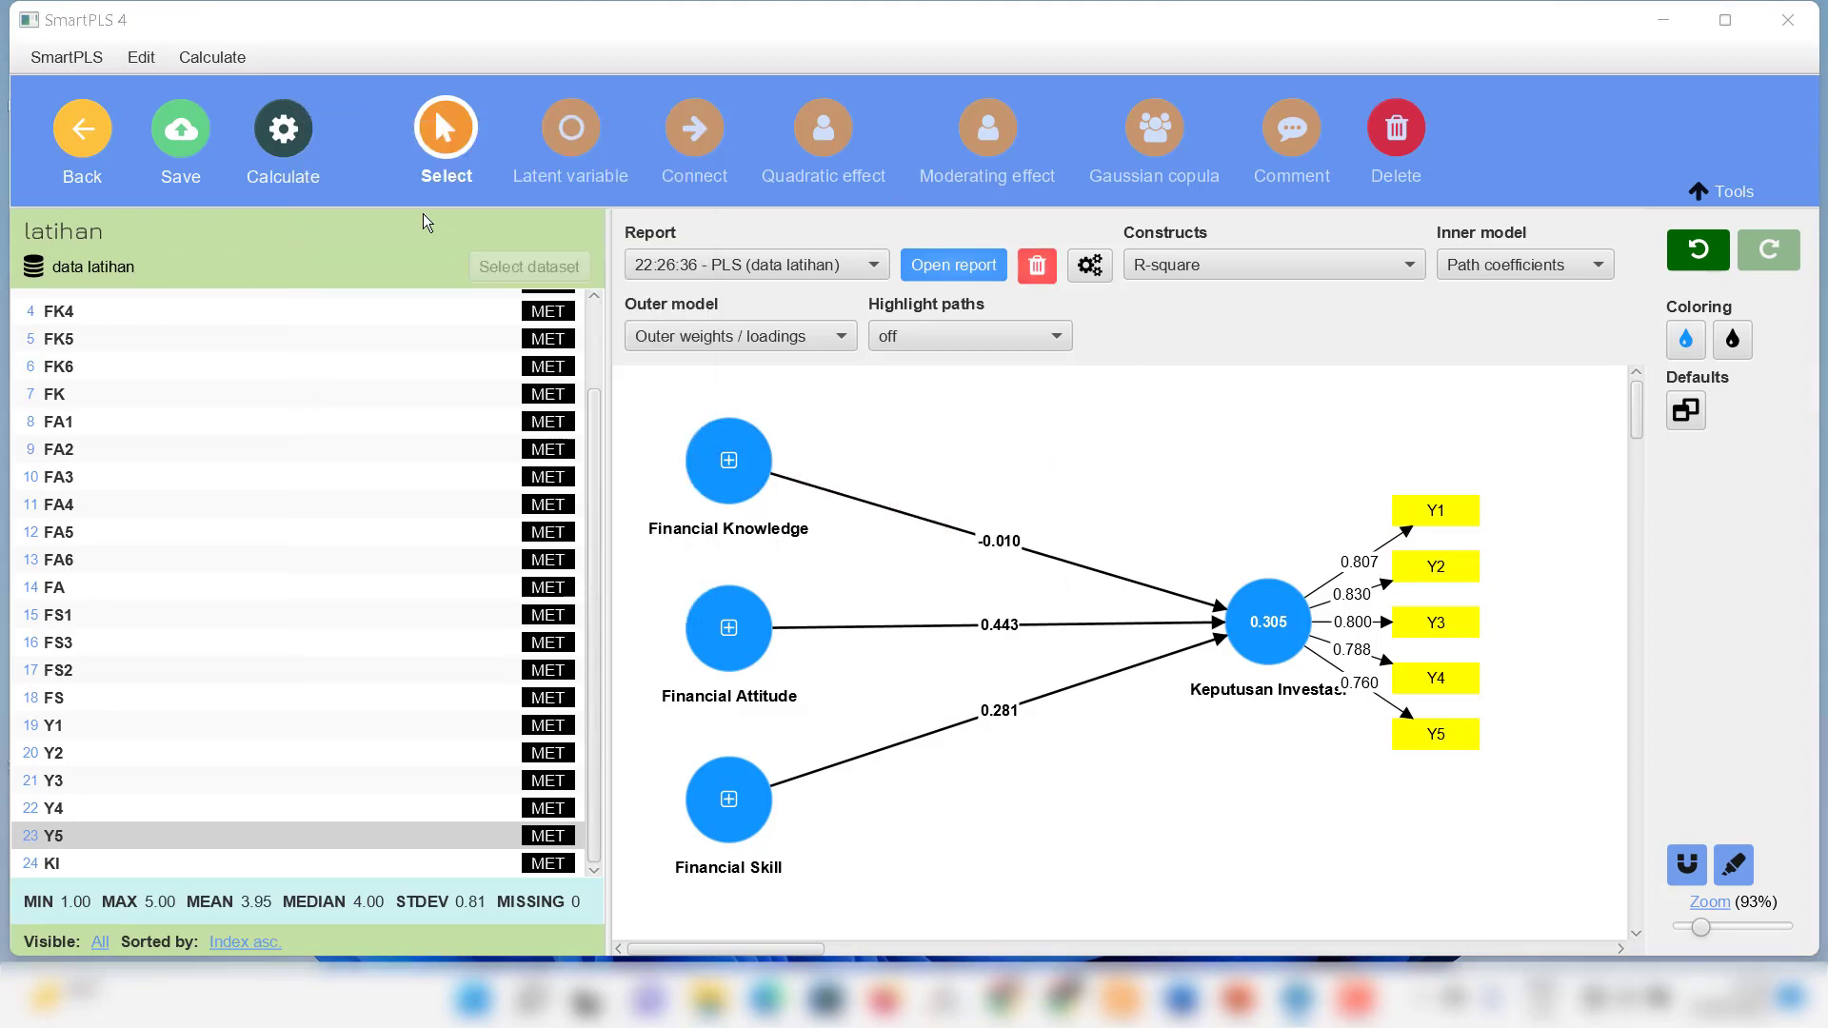
click(1133, 909)
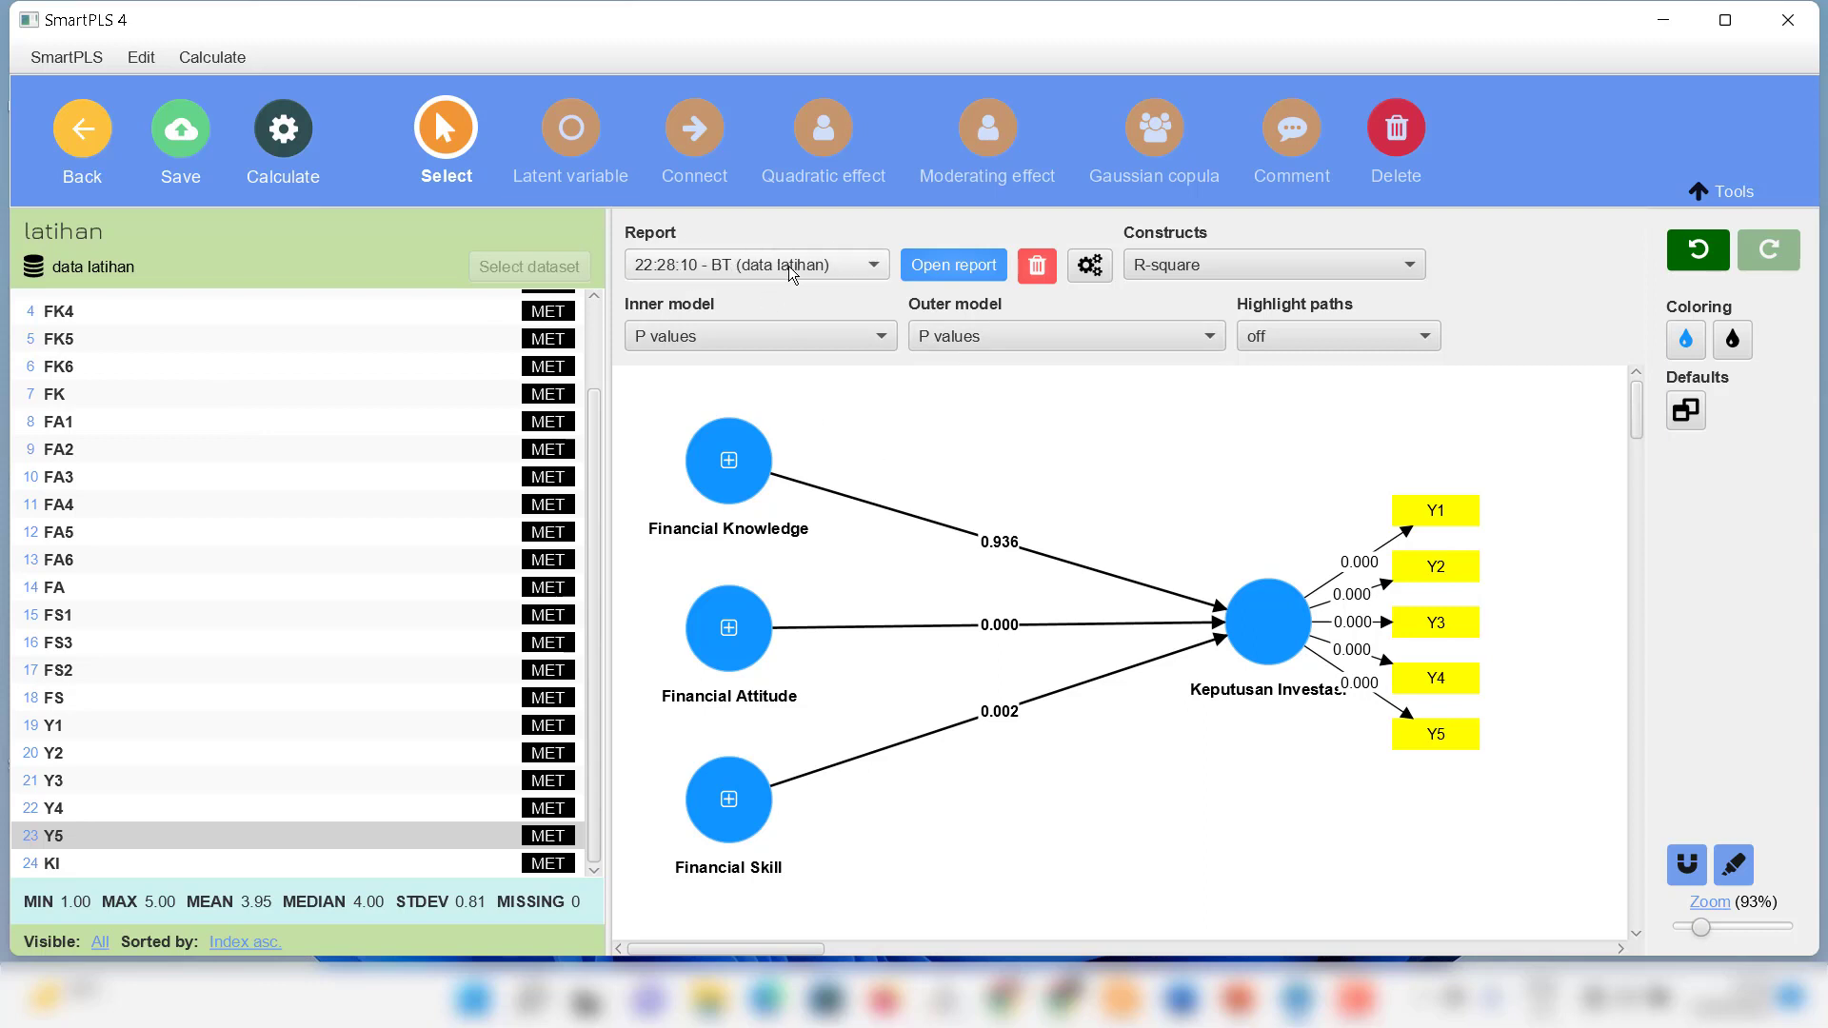
- Open the bootstrapping report and examine the path coefficients table with mean, STDEV, T values and p values
click(950, 268)
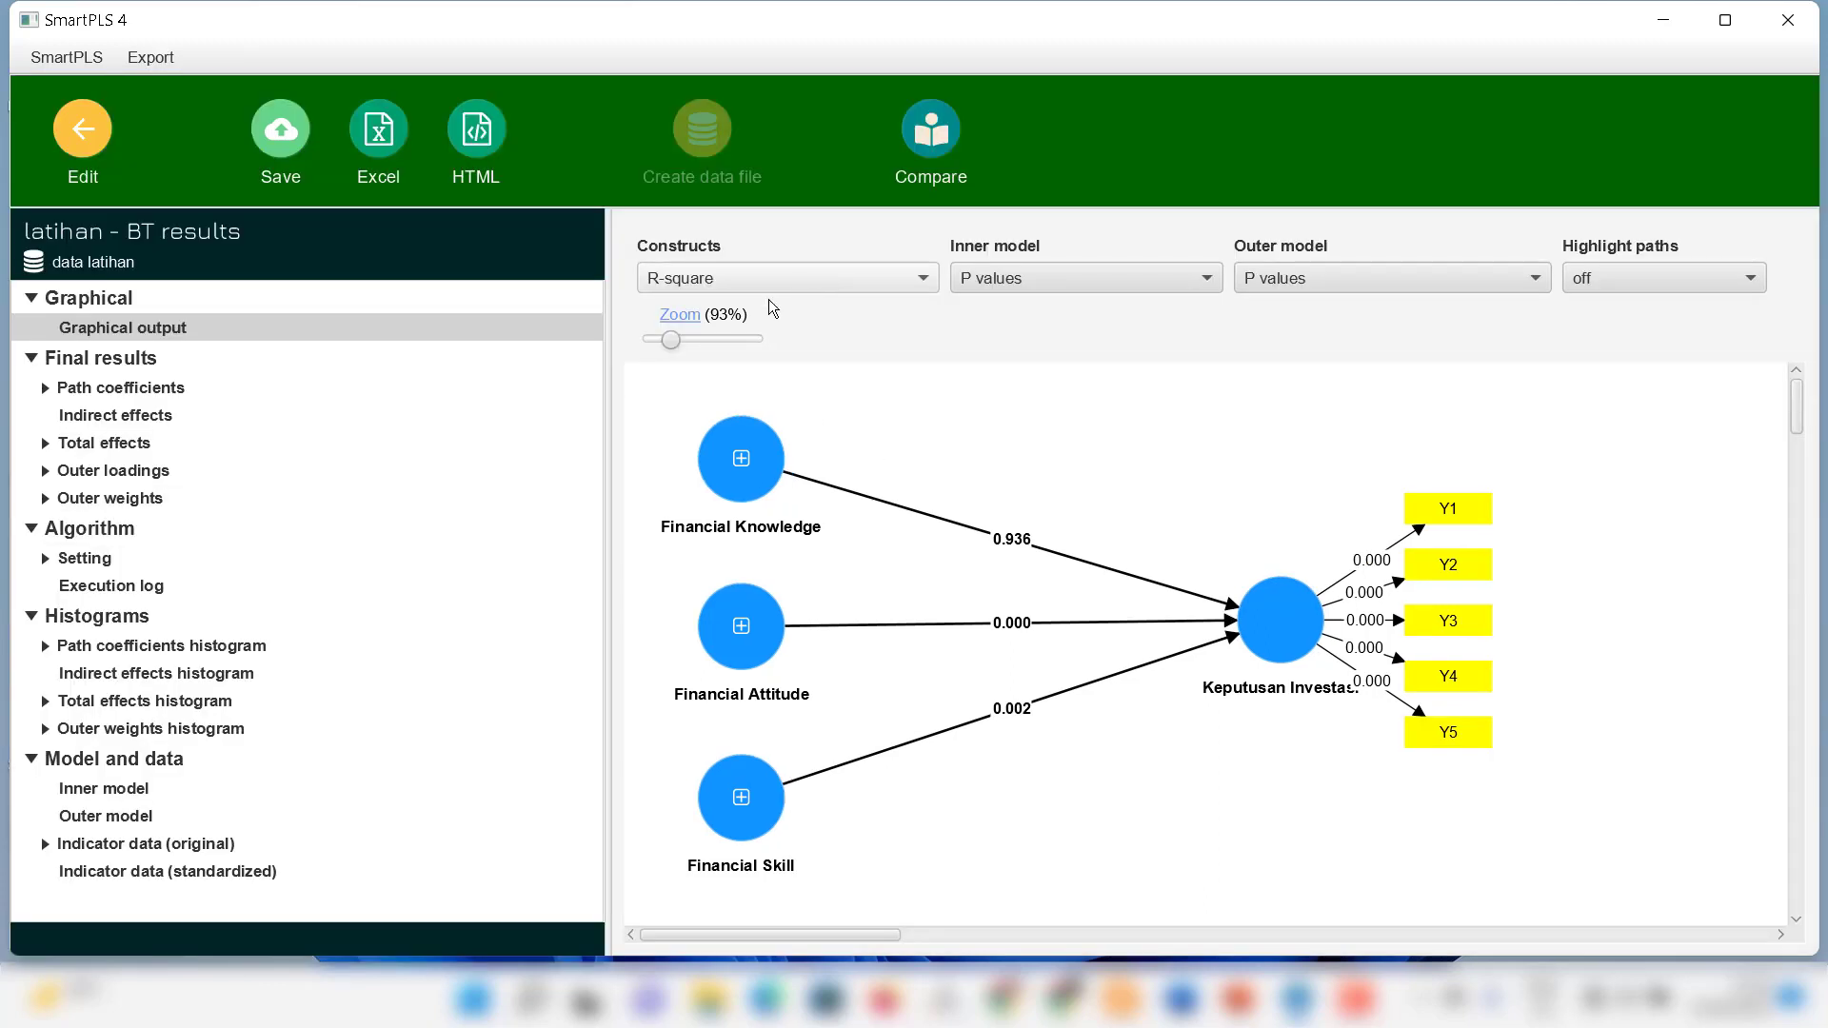
click(121, 389)
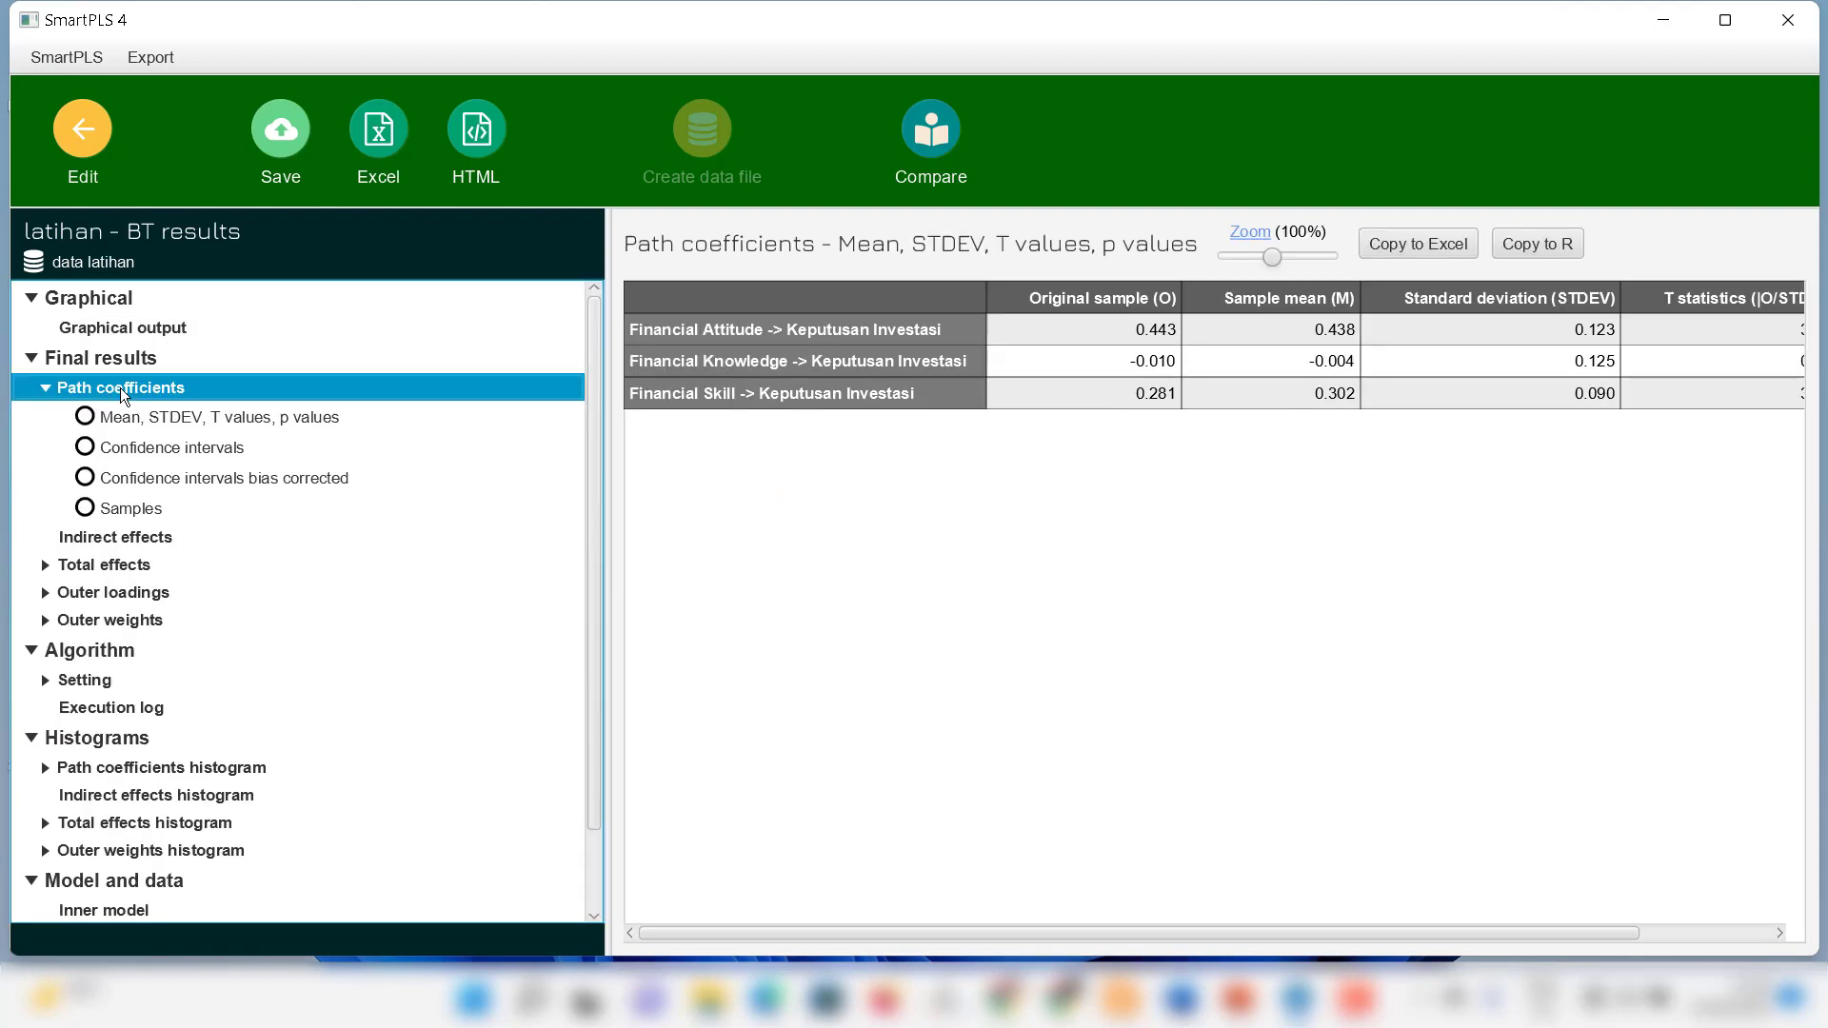
mouse_move(1112, 929)
mouse_down()
mouse_move(1444, 941)
mouse_move(1102, 939)
mouse_up()
scroll(1230, 939, right, 5)
scroll(1084, 937, left, 5)
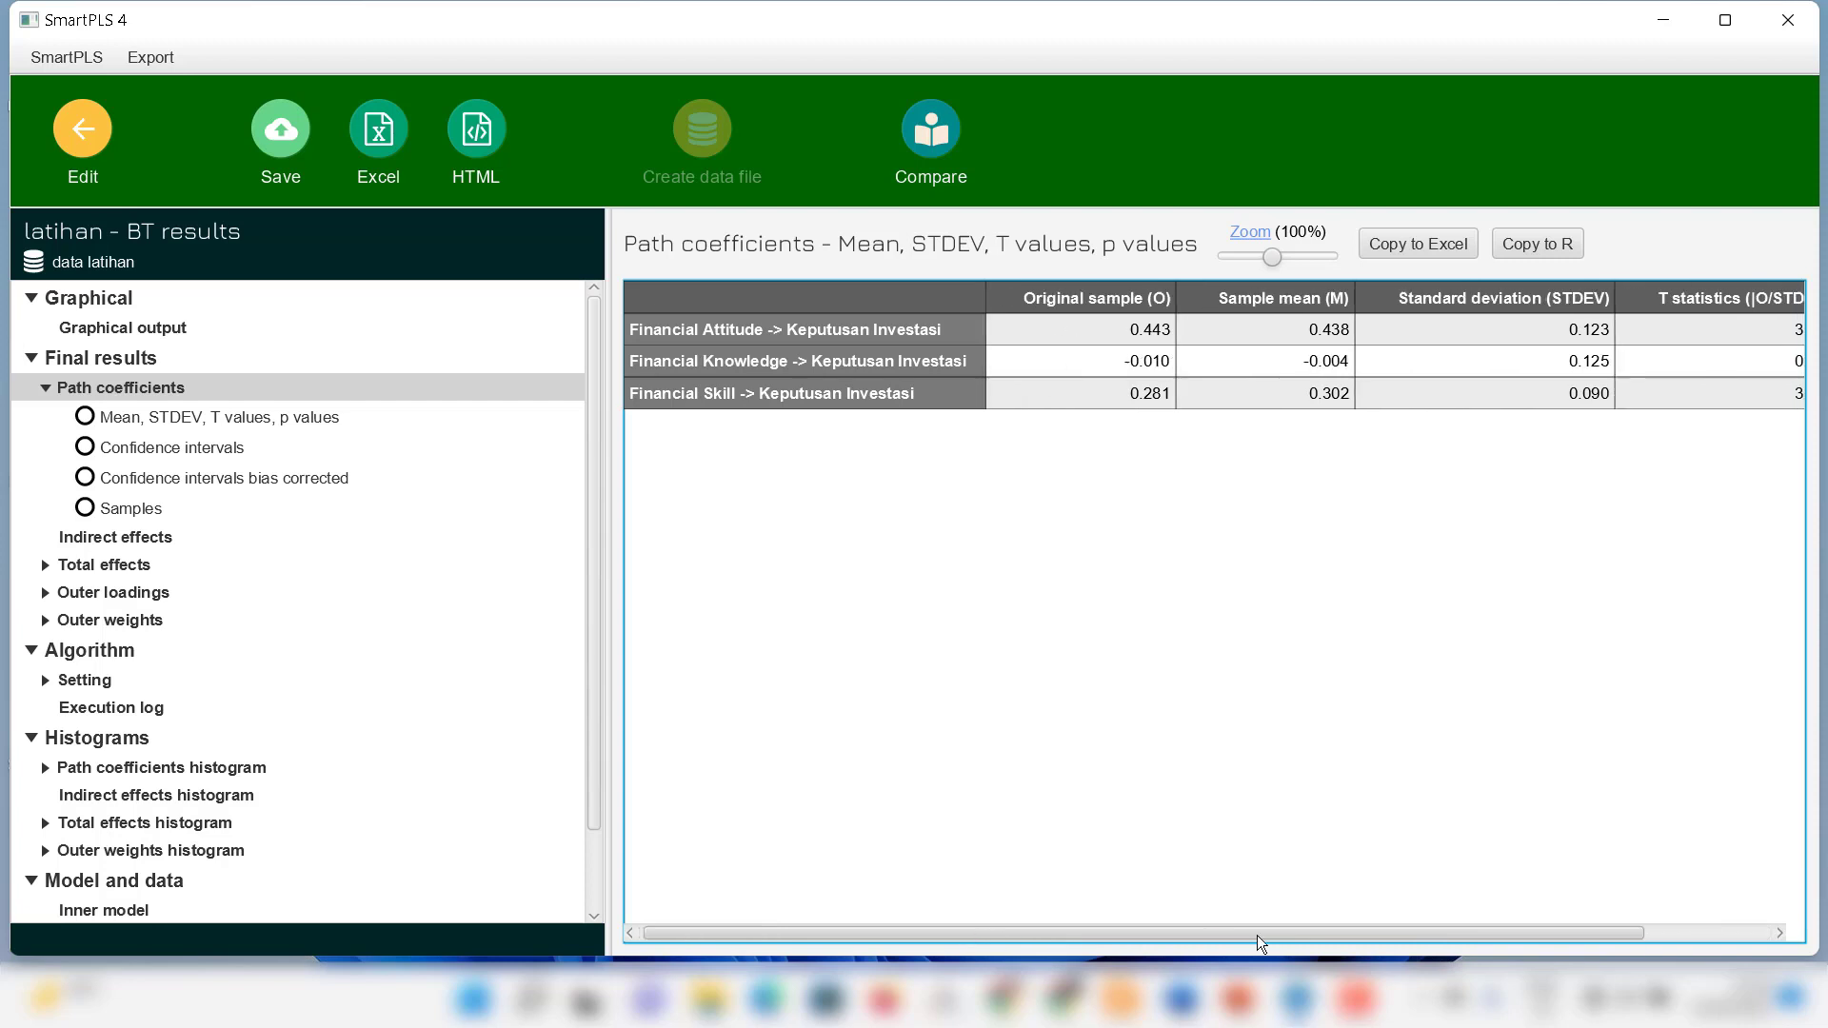
- Examine the bootstrapped path coefficients table across all columns, comparing the original sample values, T statistics and P values of each path
scroll(1257, 936, right, 5)
scroll(1352, 926, left, 5)
scroll(1238, 909, right, 5)
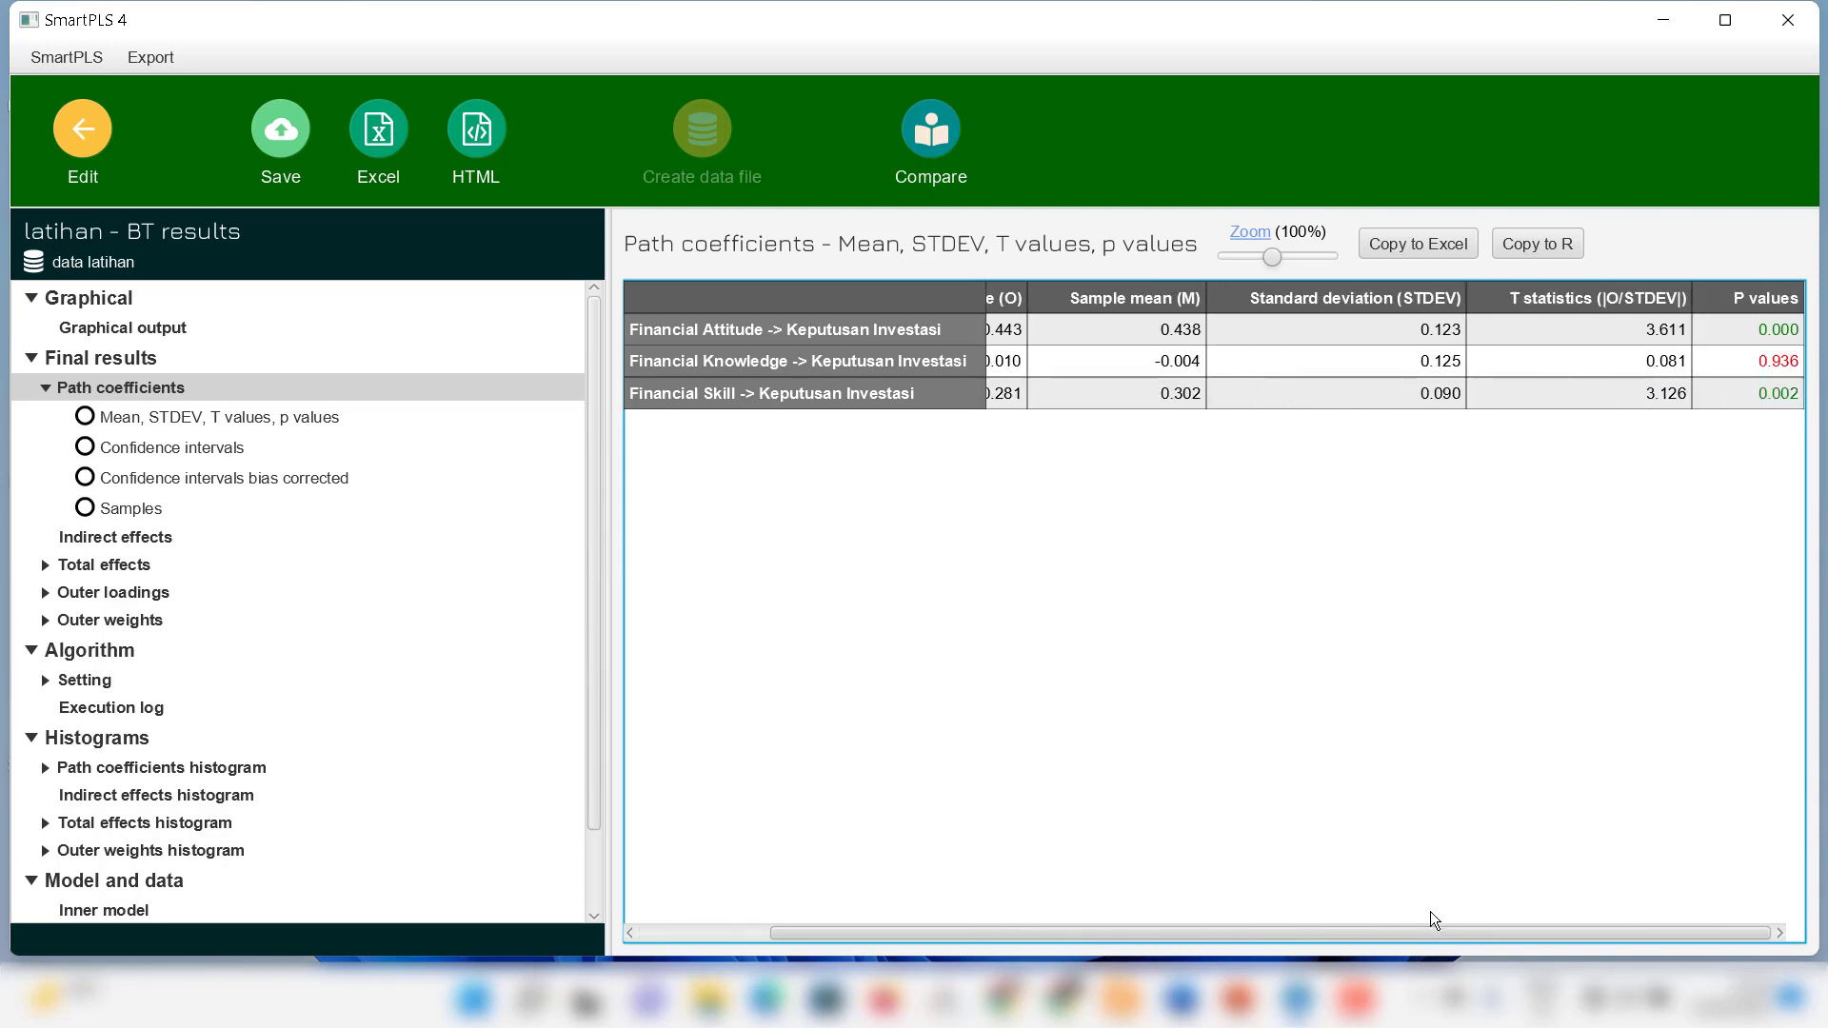
scroll(1104, 915, left, 5)
scroll(1095, 928, right, 5)
scroll(1228, 934, left, 5)
drag(1033, 924, 904, 939)
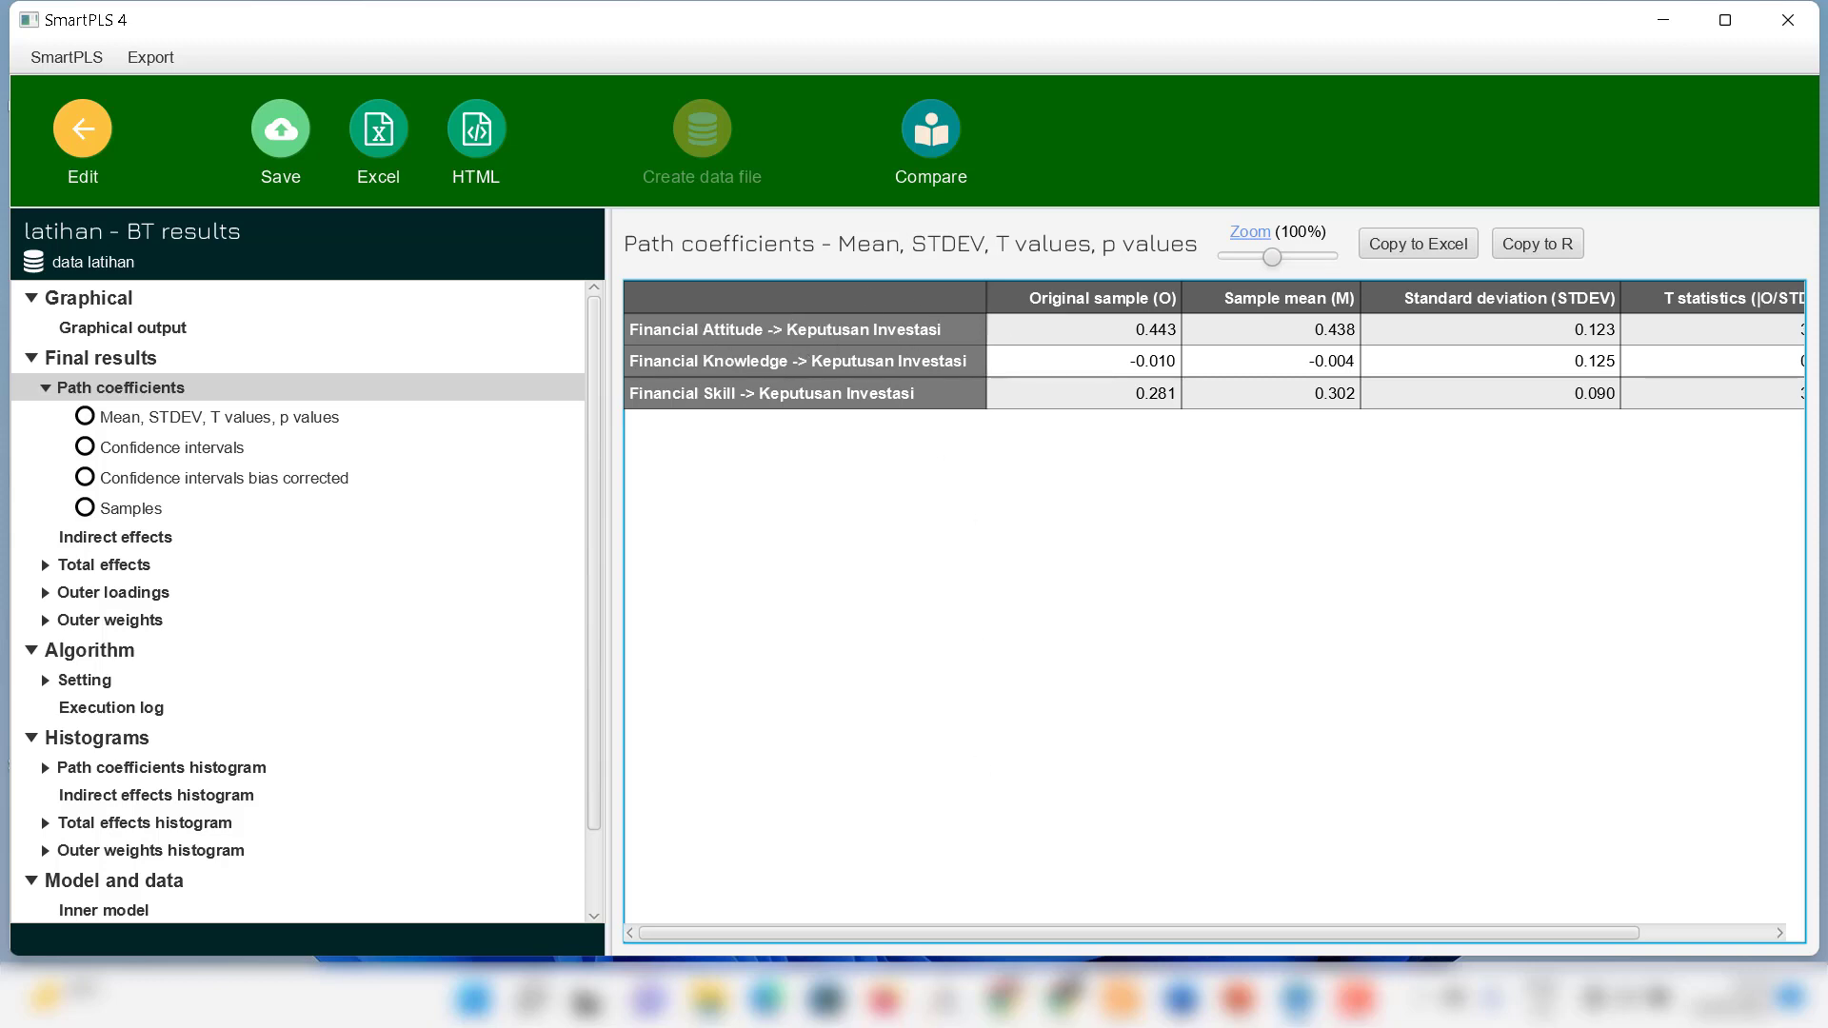
drag(1050, 939, 887, 930)
drag(1220, 927, 1356, 912)
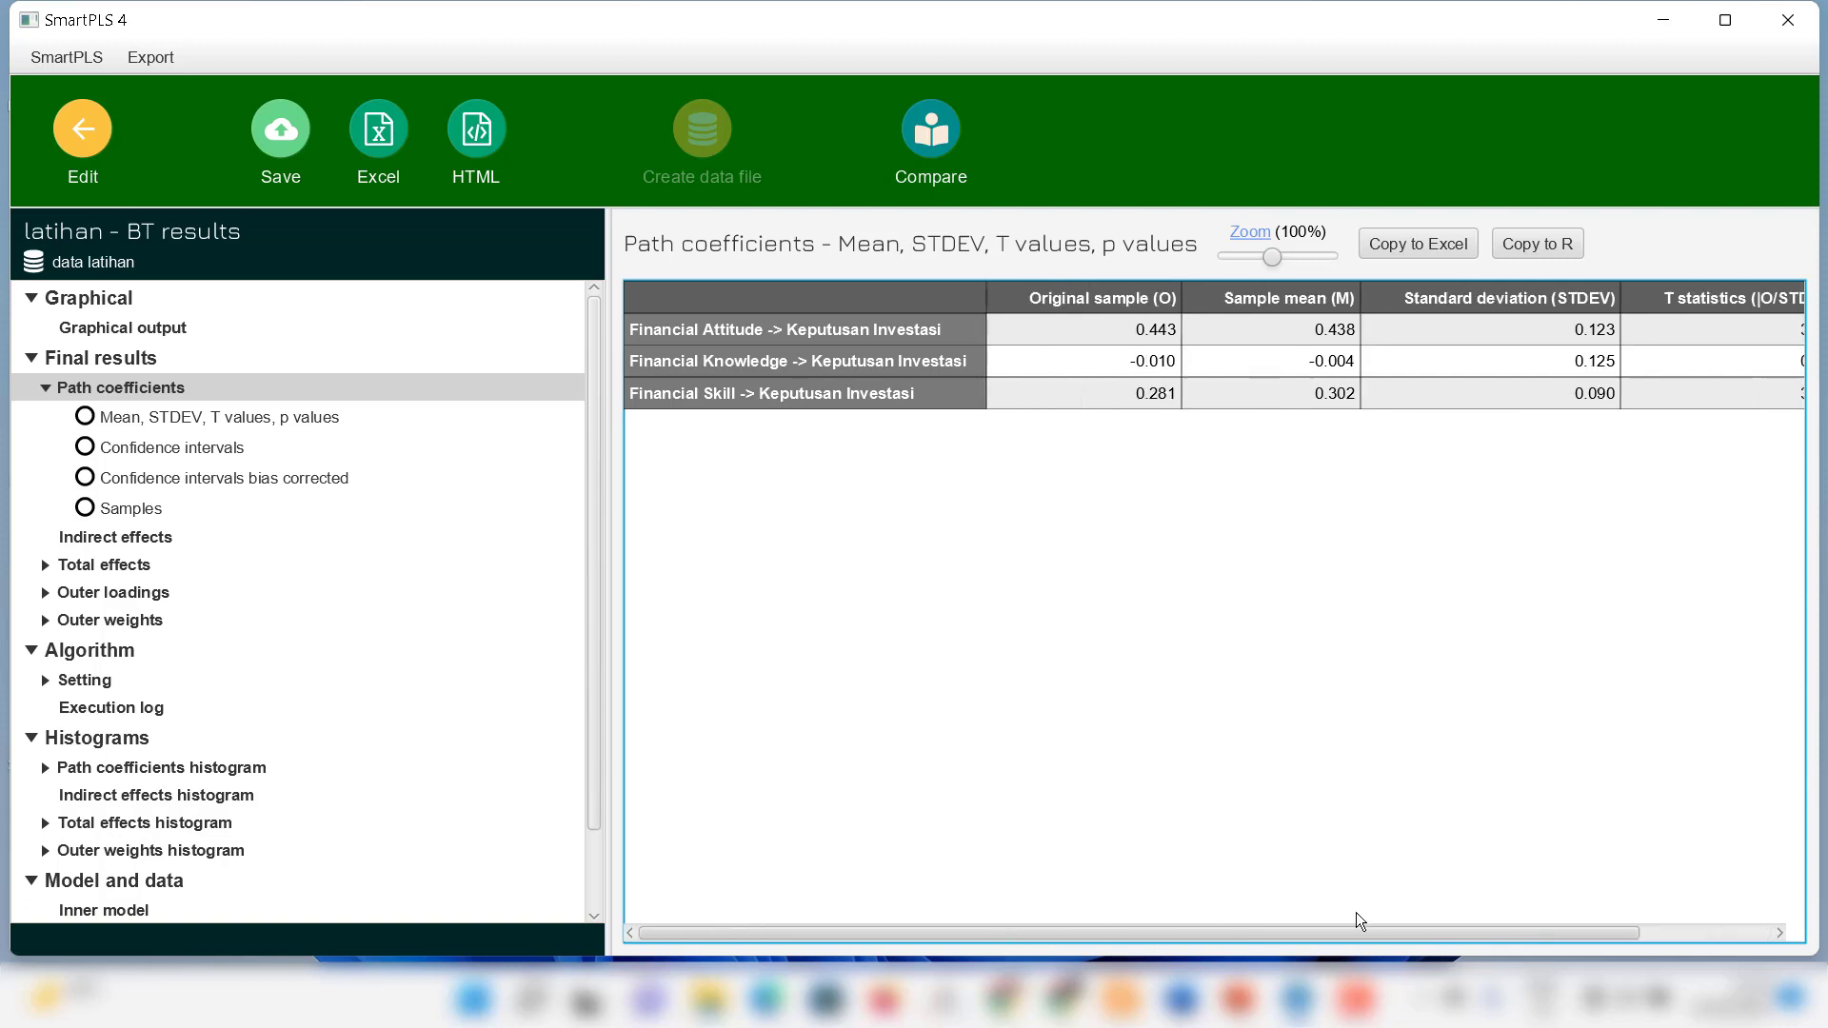
scroll(1045, 915, right, 5)
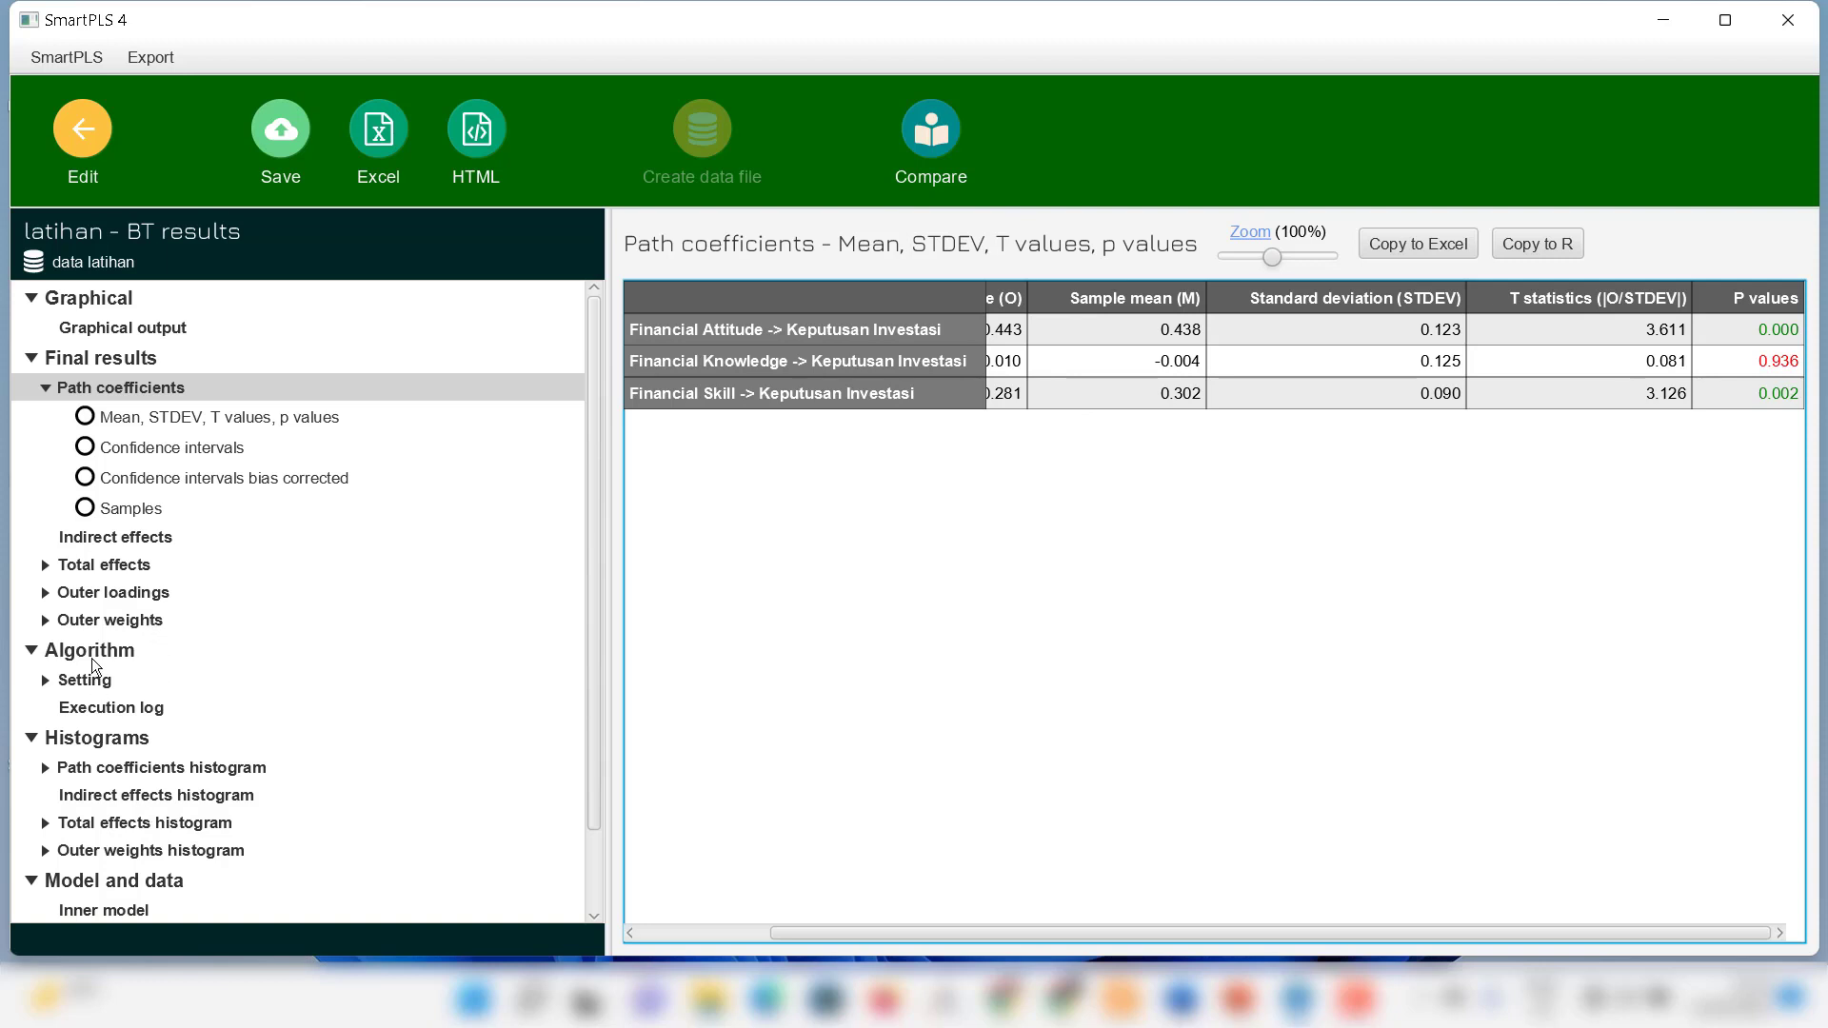
- Switch from the bootstrapping report to the latihan PLS report and review the R-square overview for Keputusan Investasi
click(75, 141)
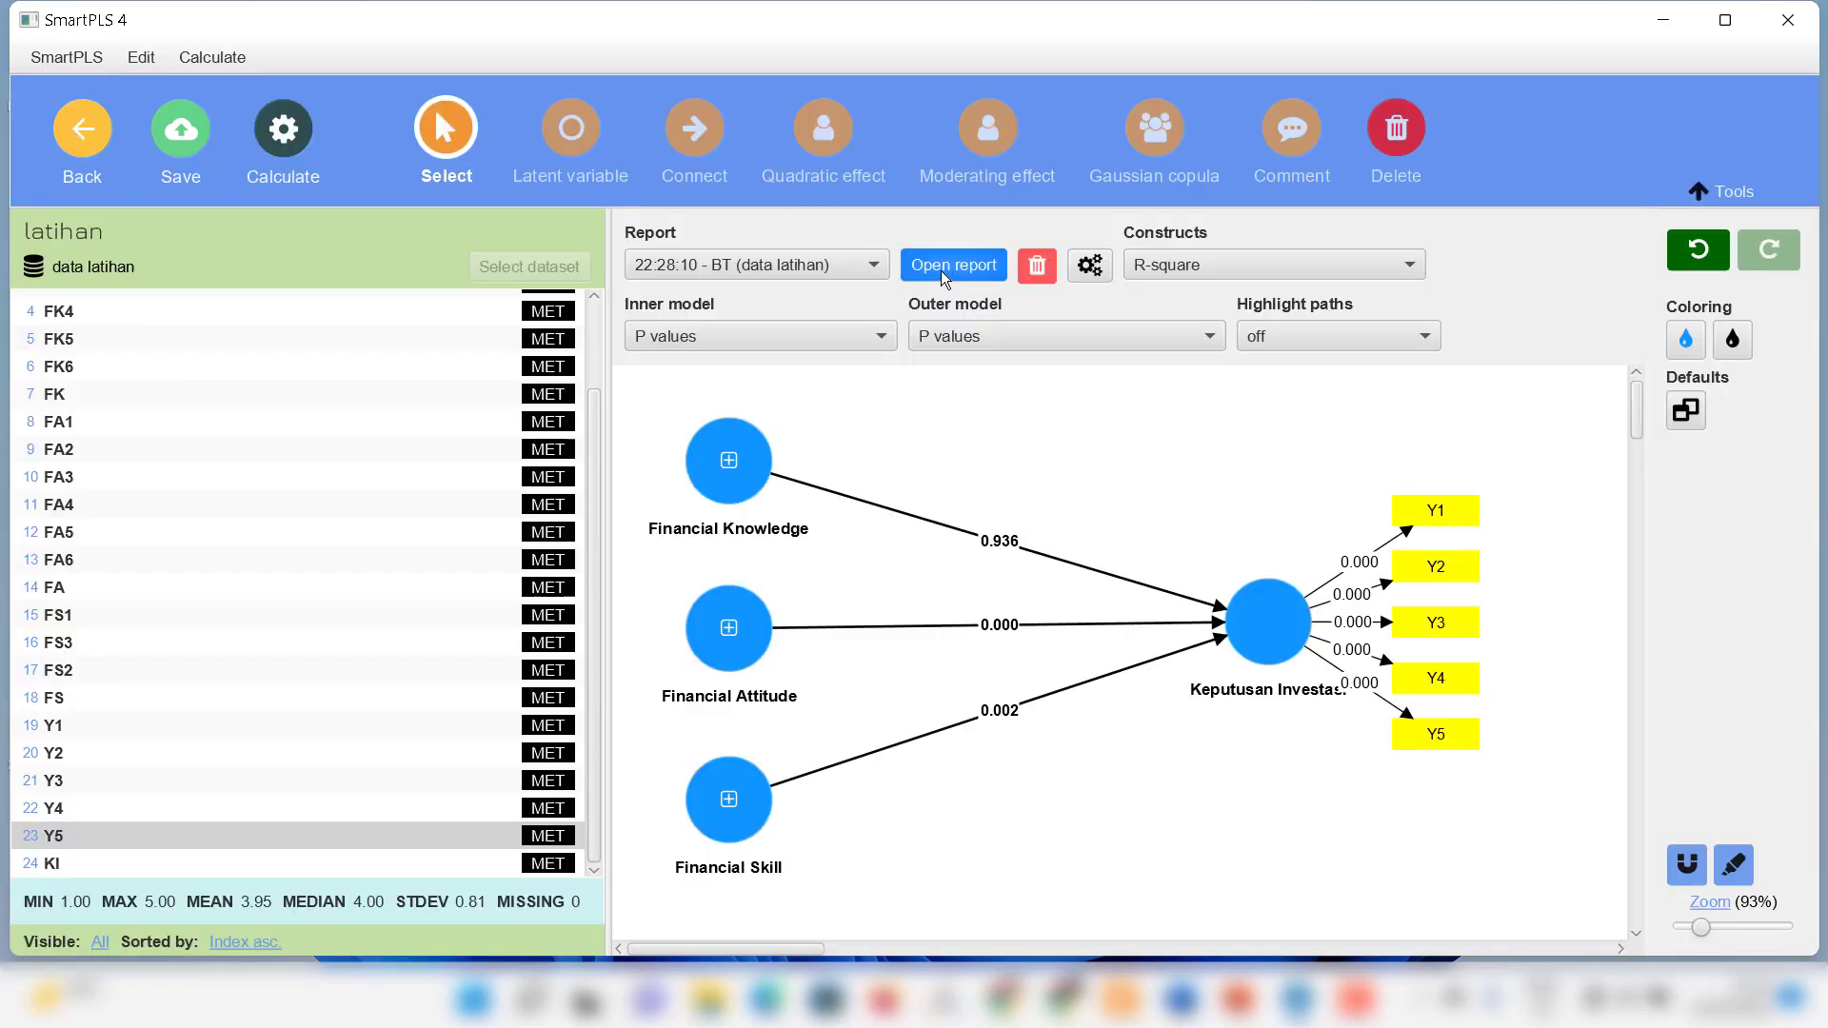
click(821, 261)
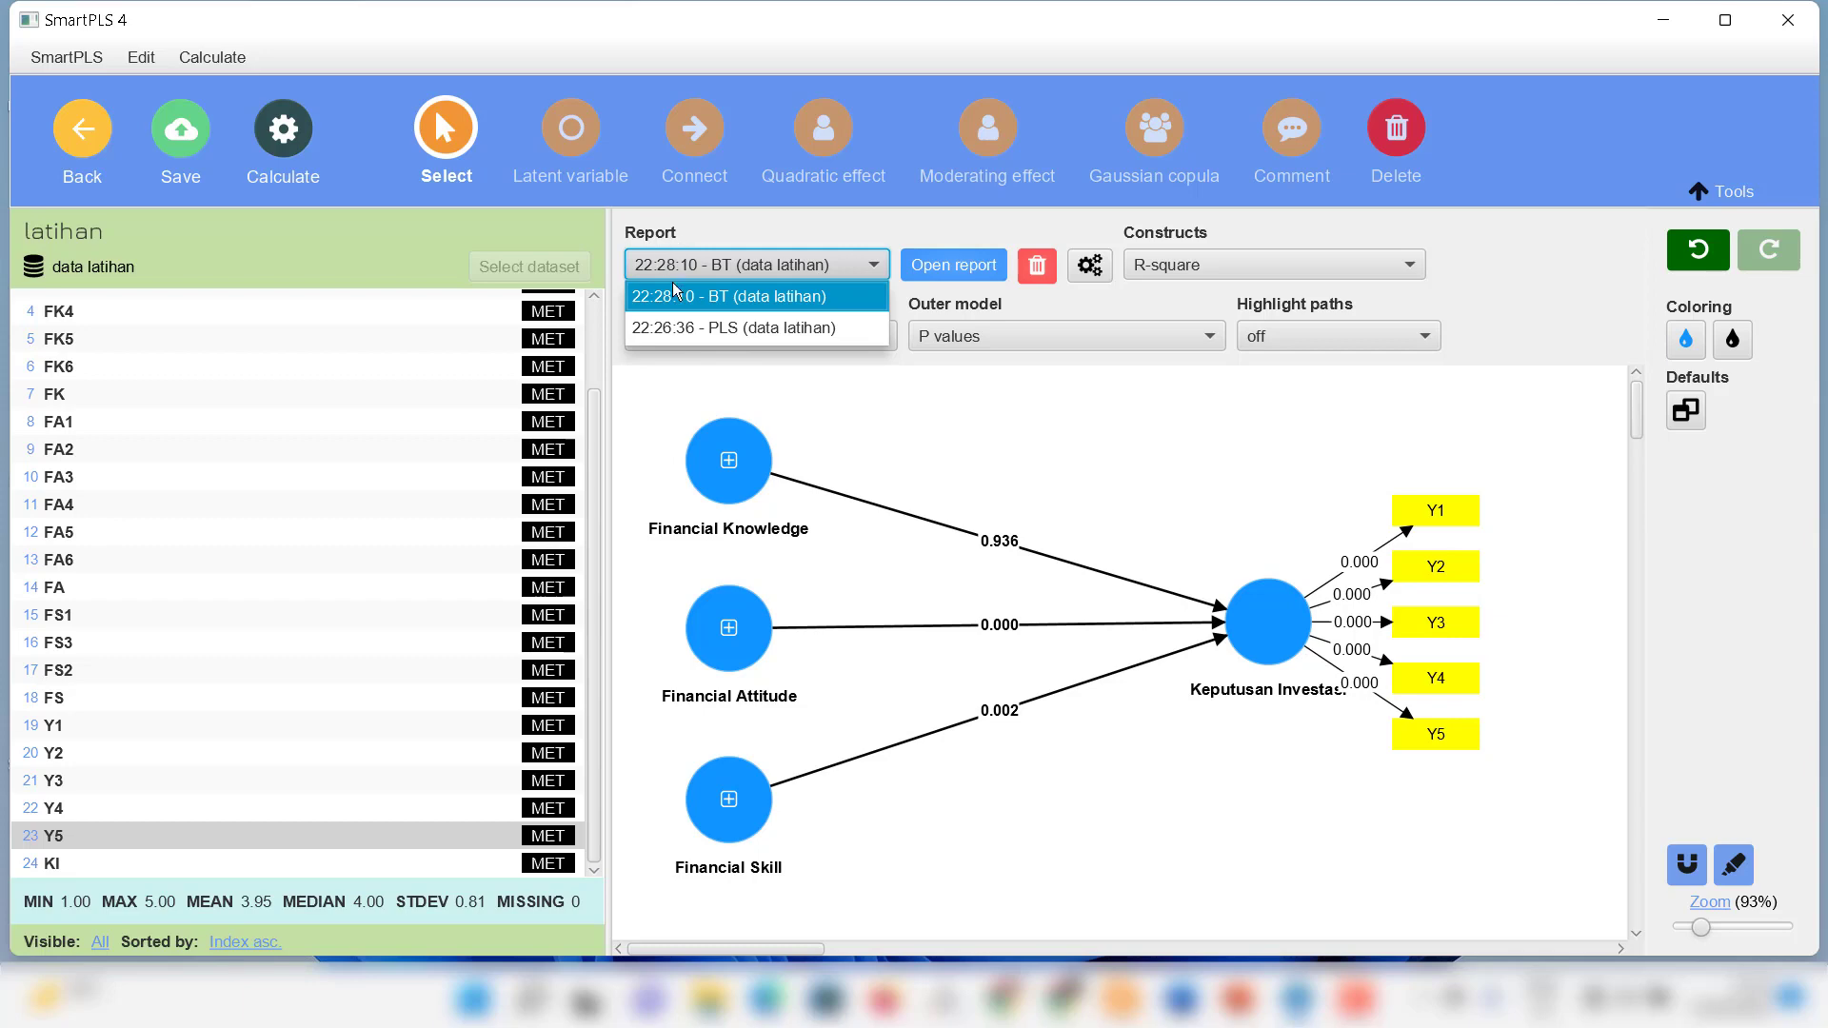
click(703, 328)
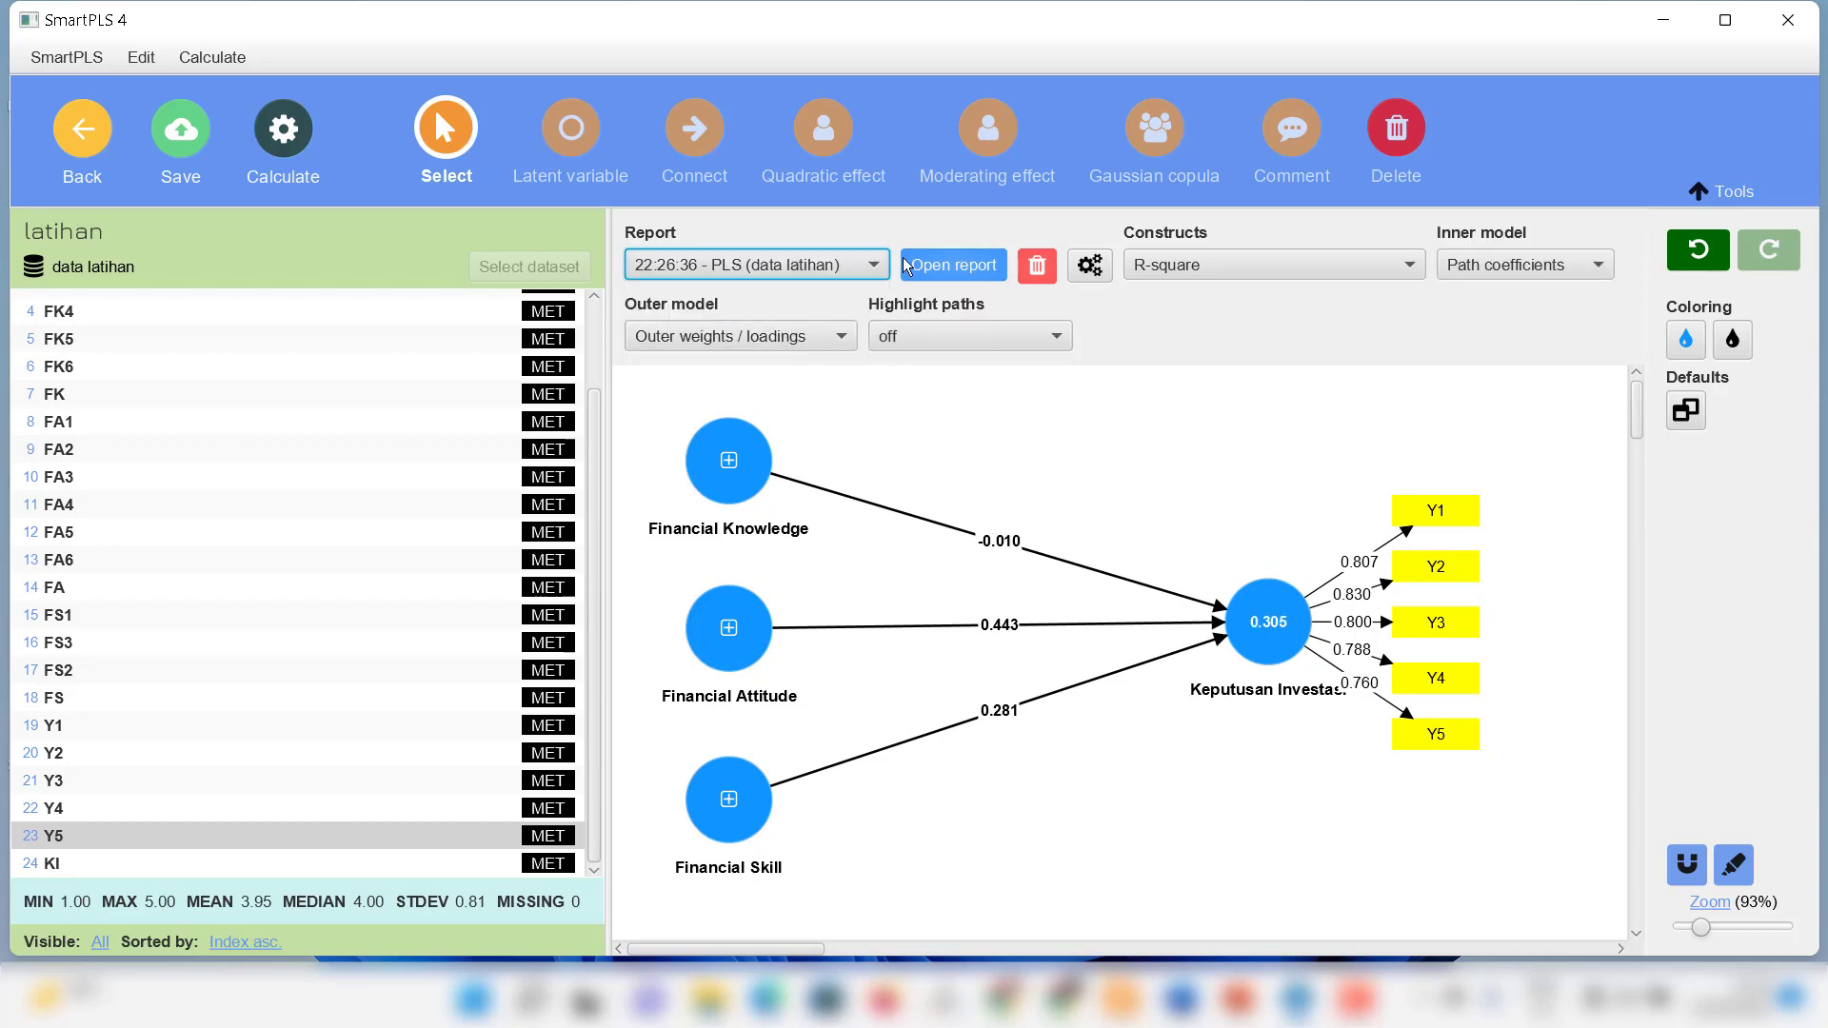
click(942, 261)
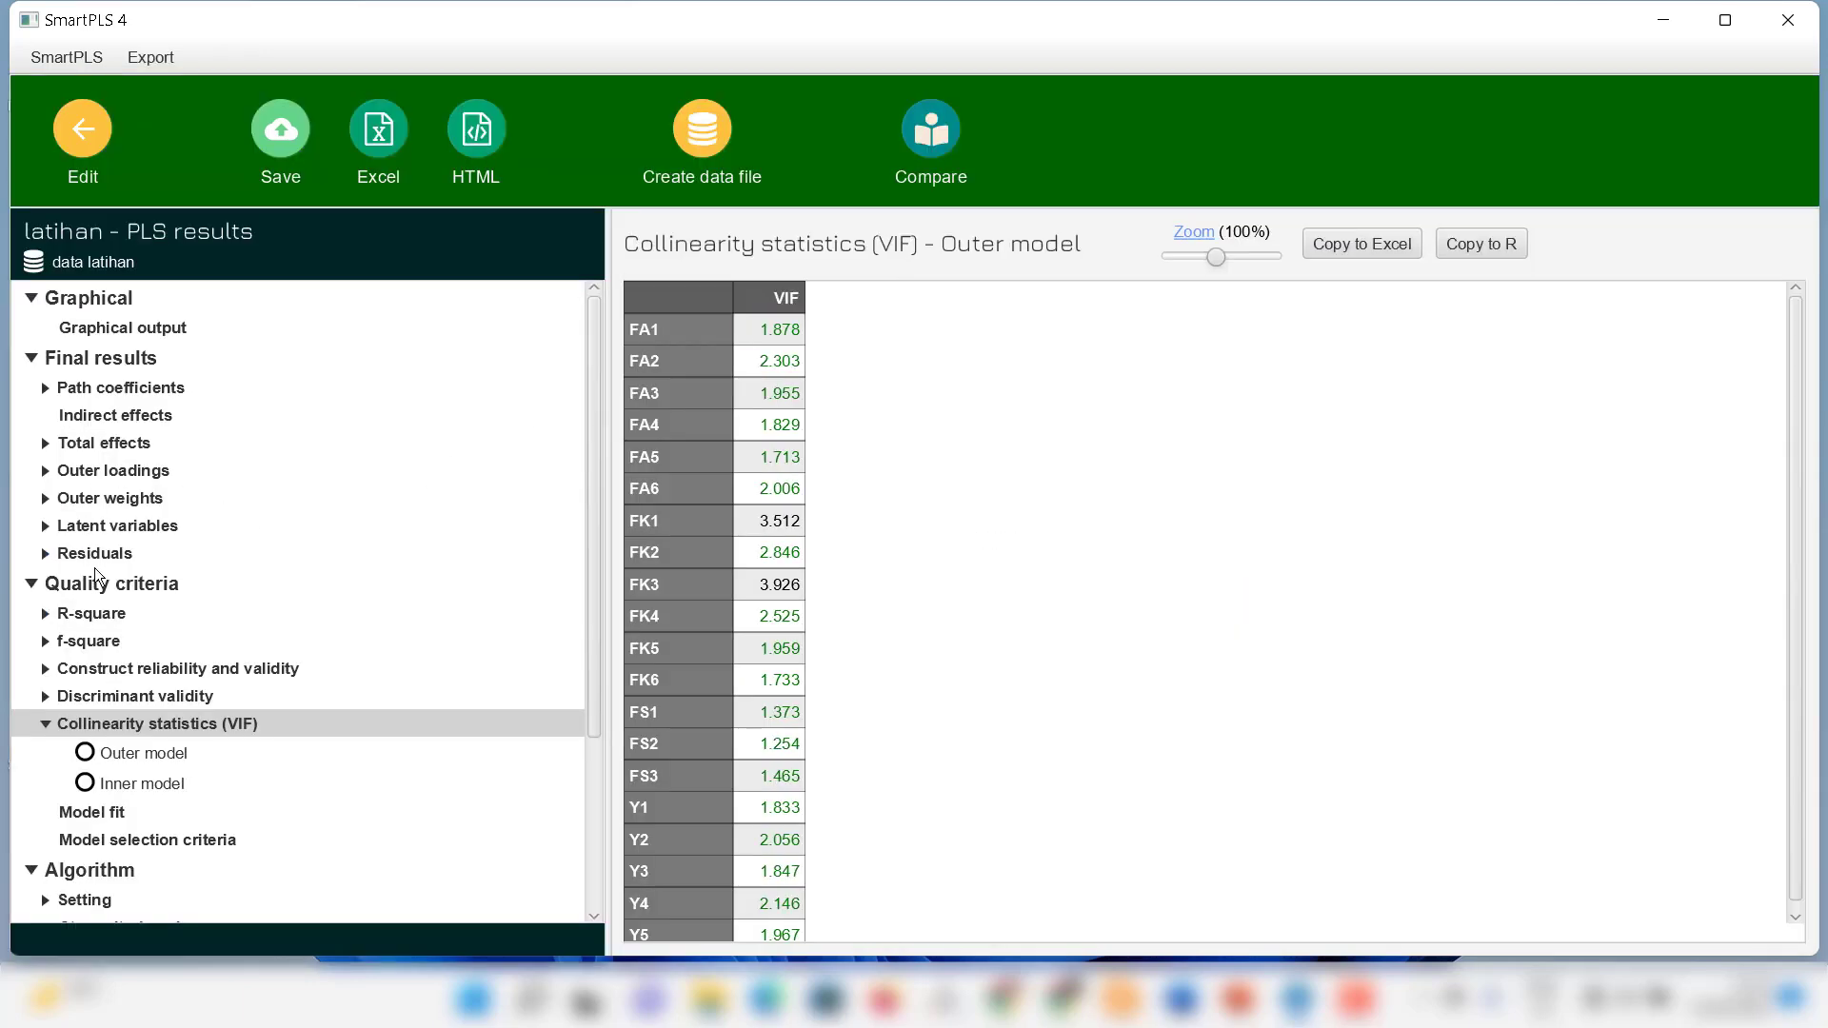
click(86, 615)
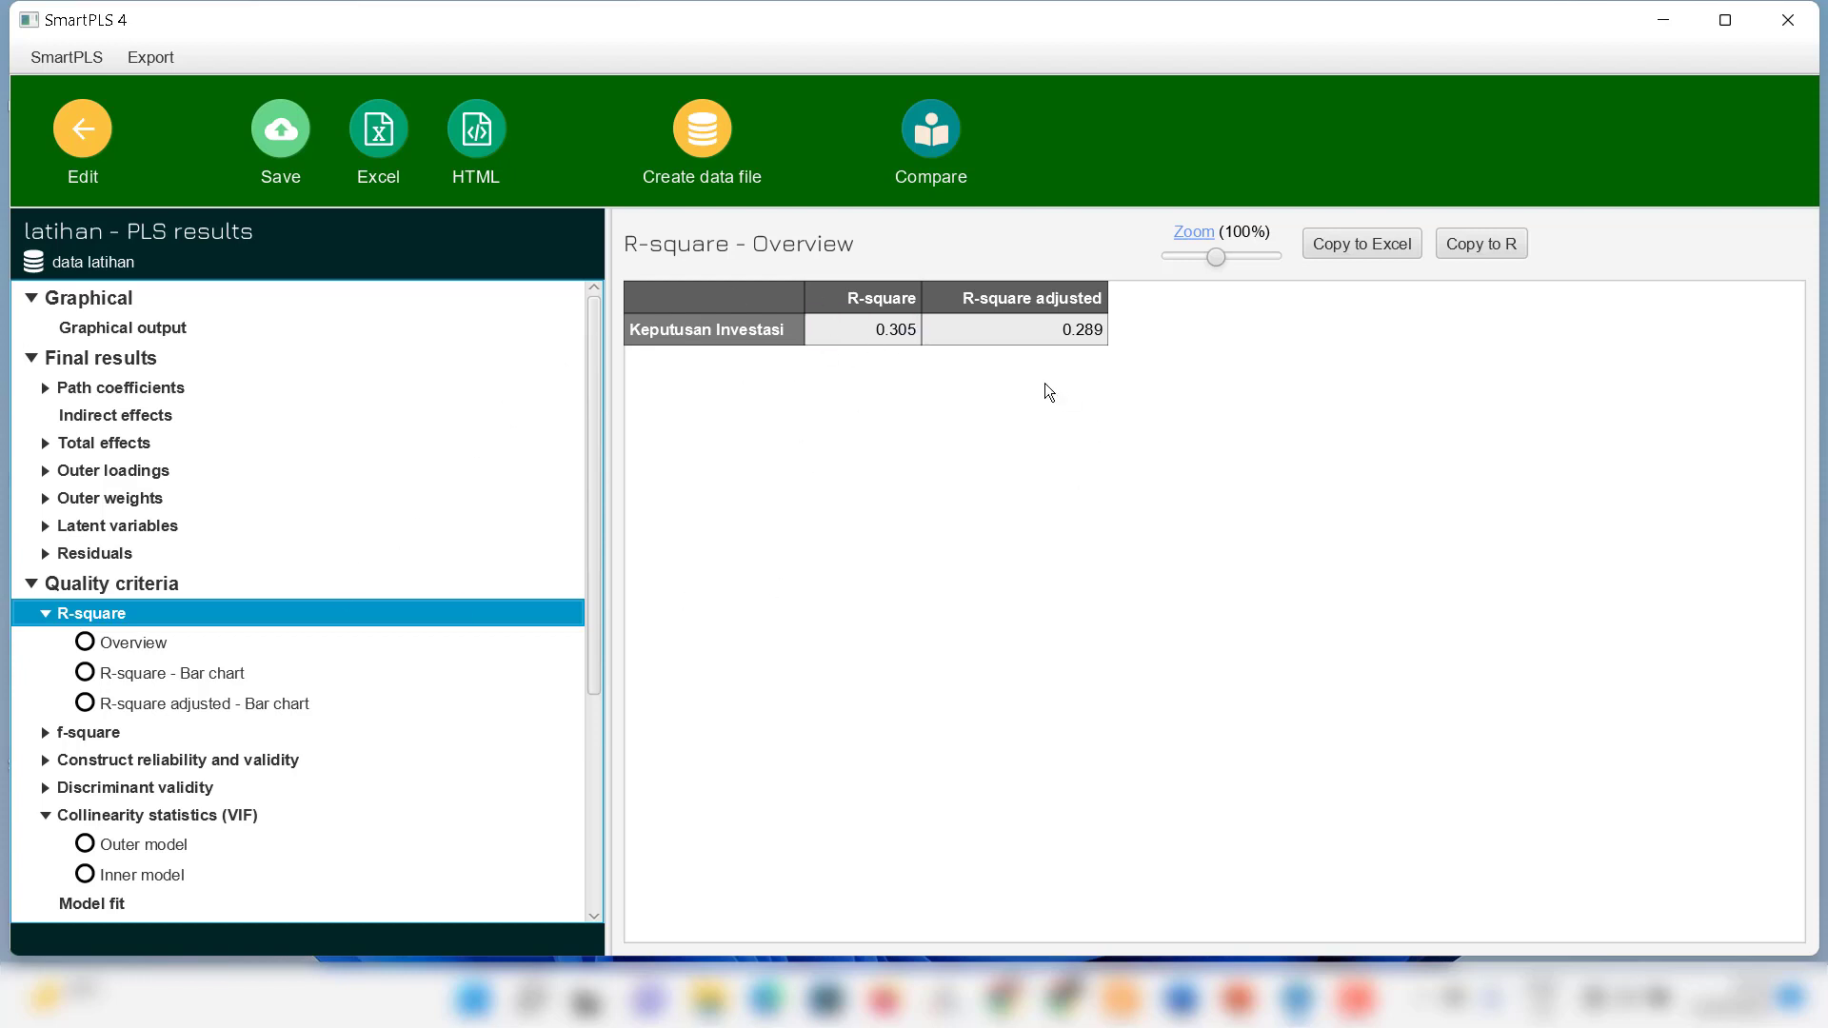
click(33, 583)
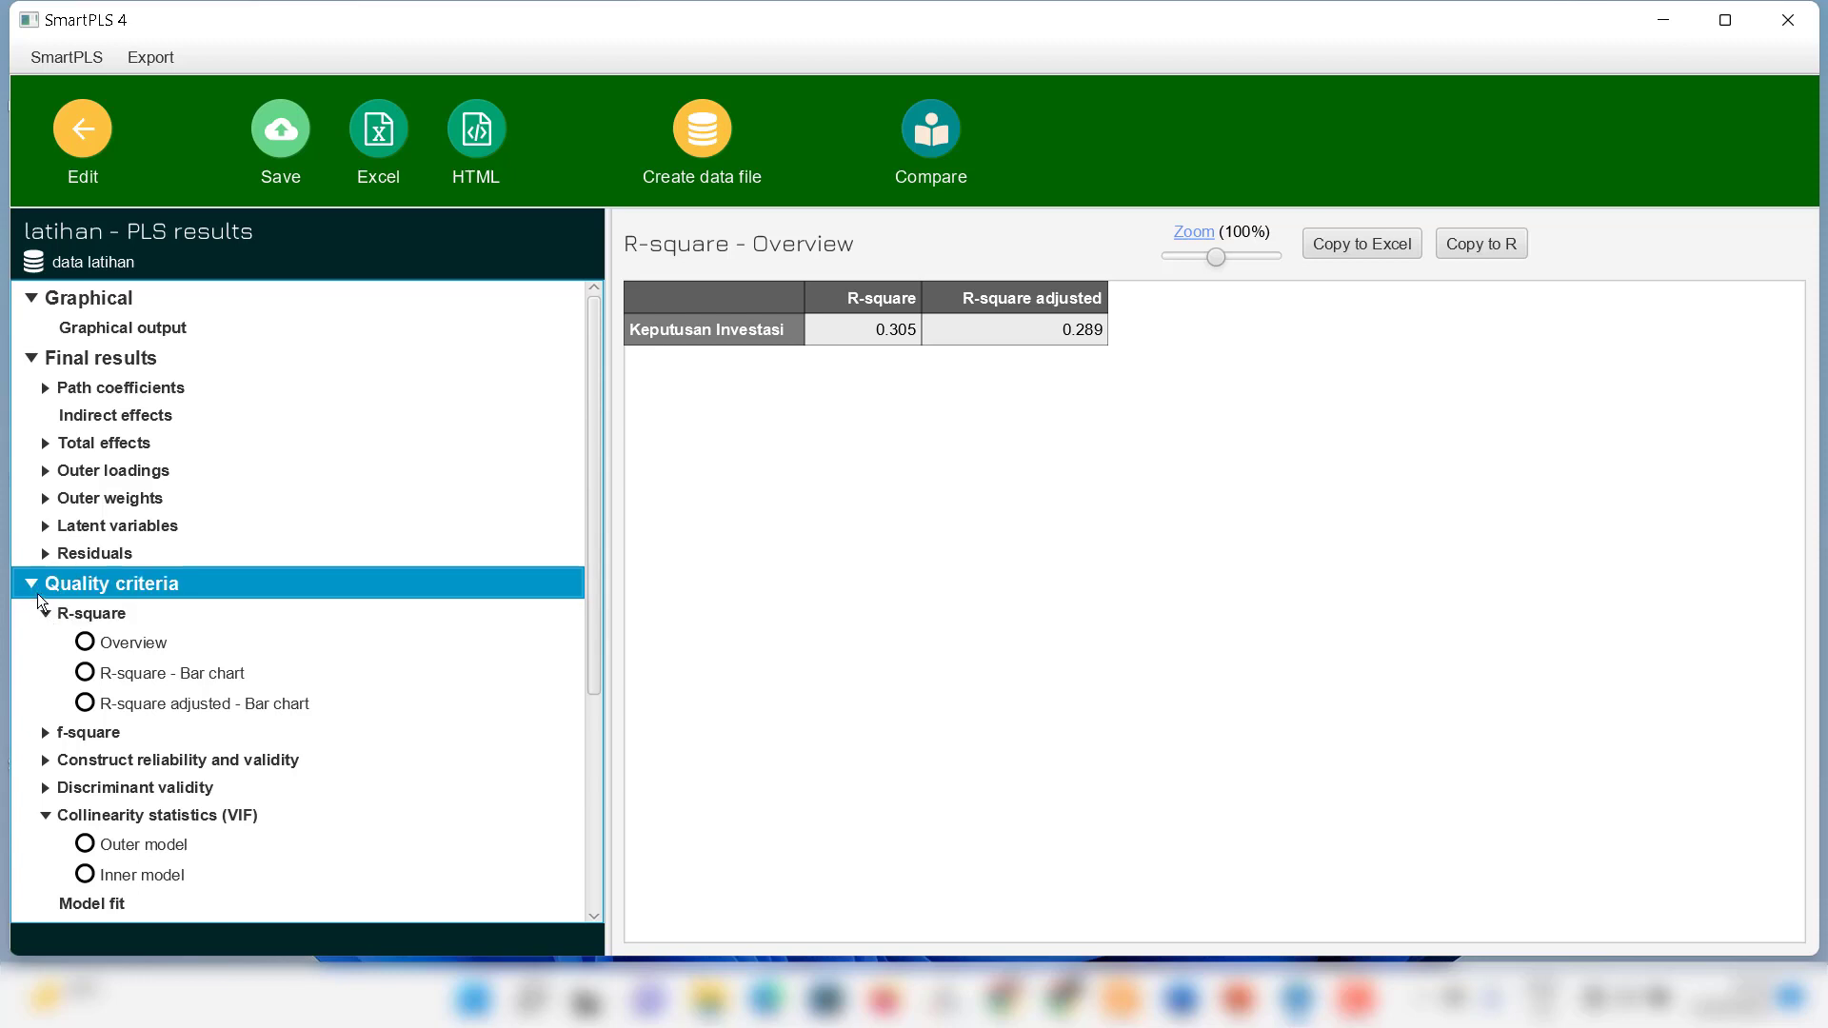
click(45, 614)
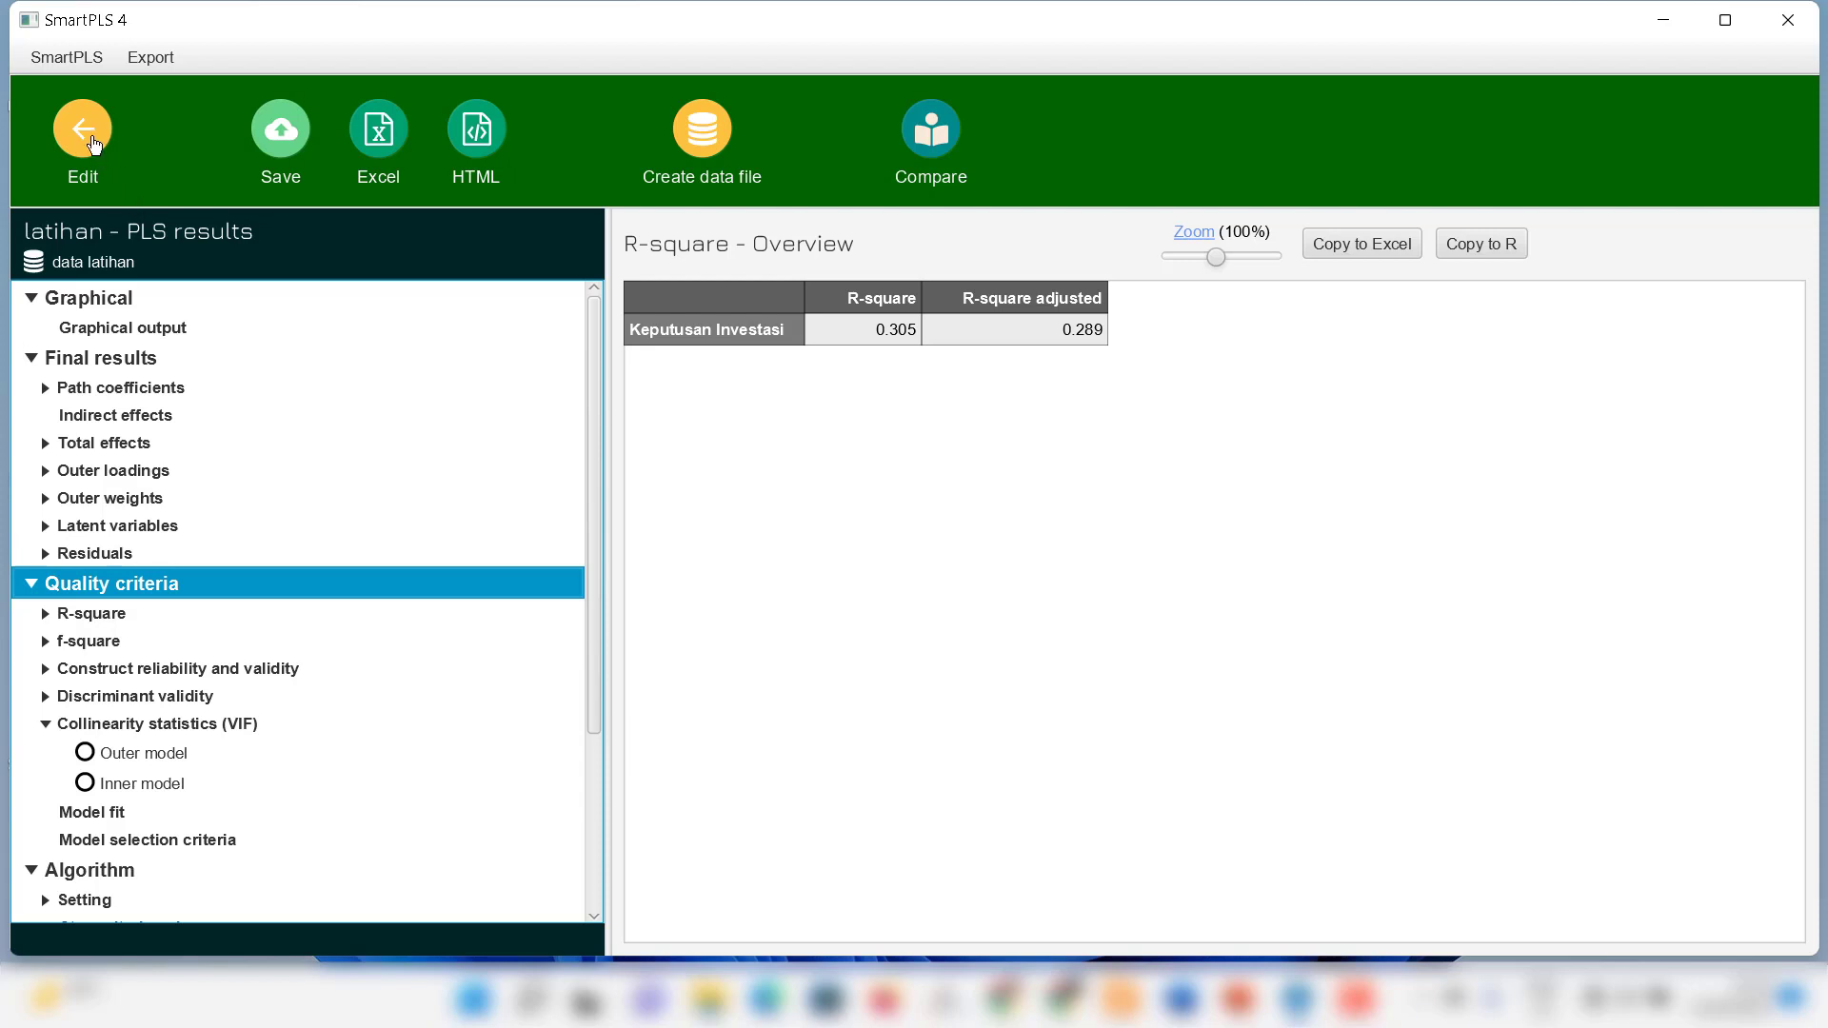
click(627, 408)
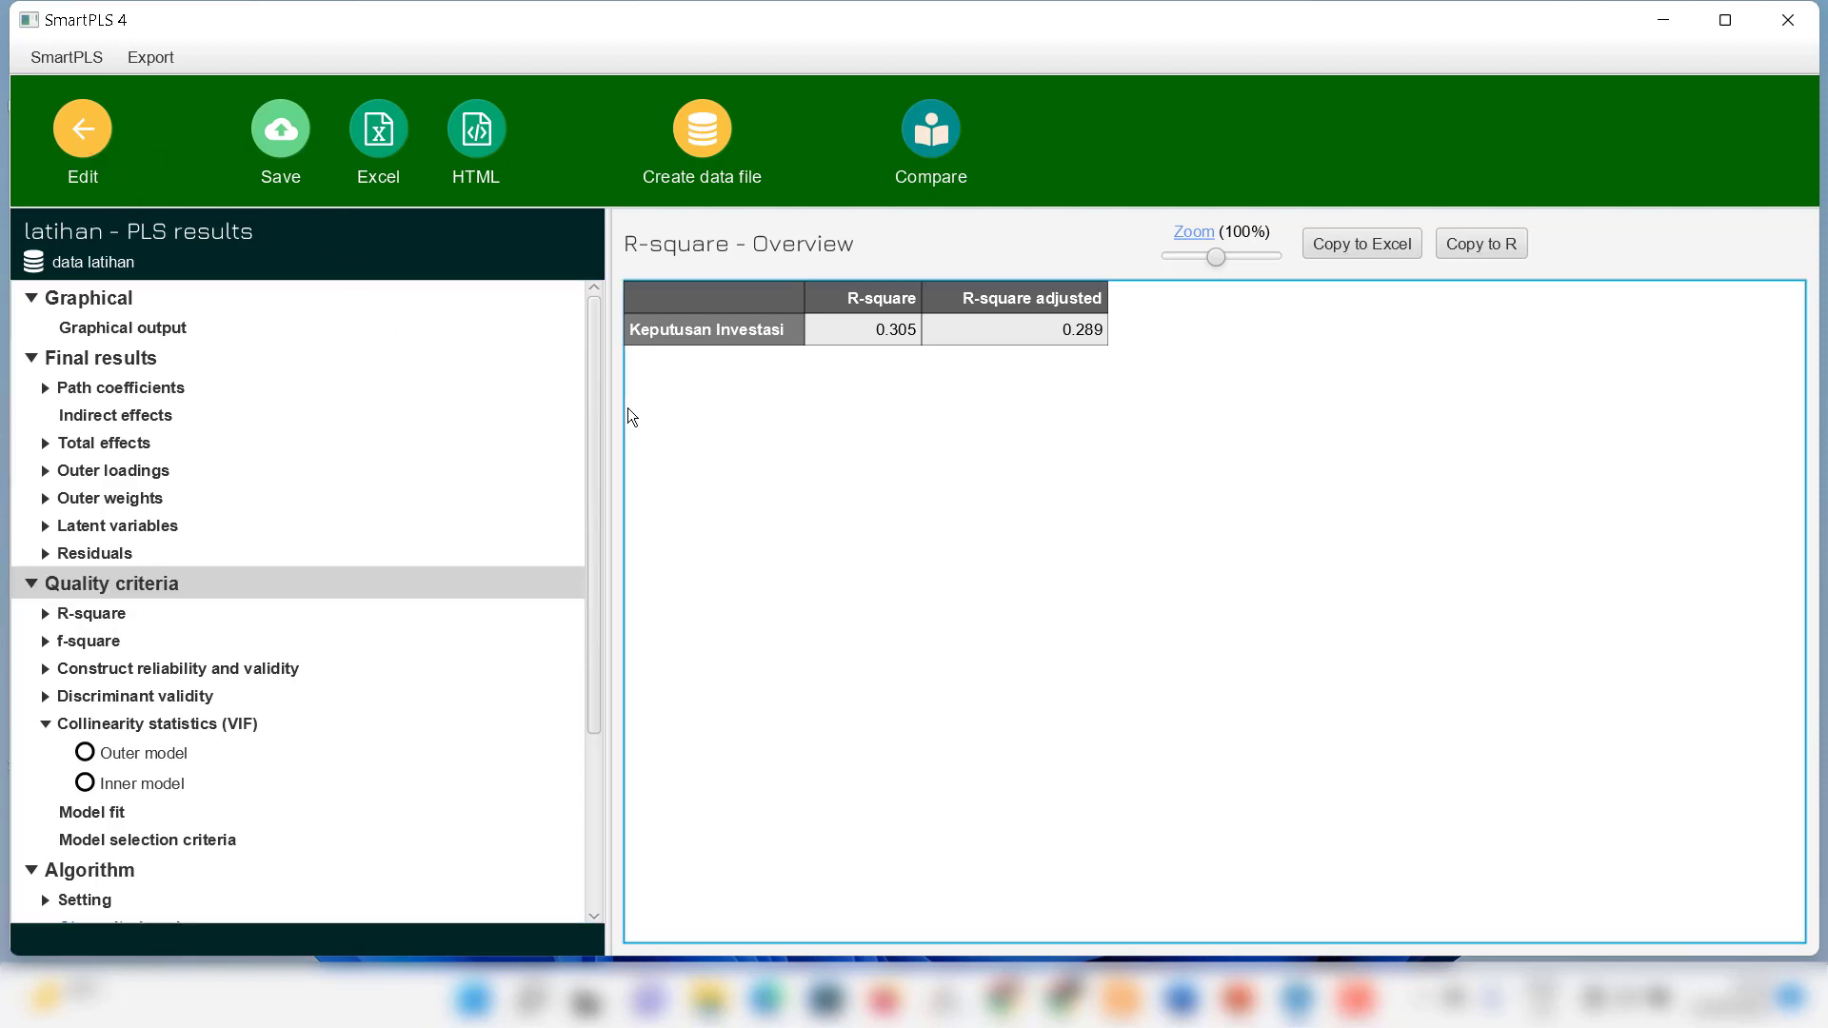
- Return to the model editor and run the PLSpredict calculation on the latihan model with the default settings
click(76, 139)
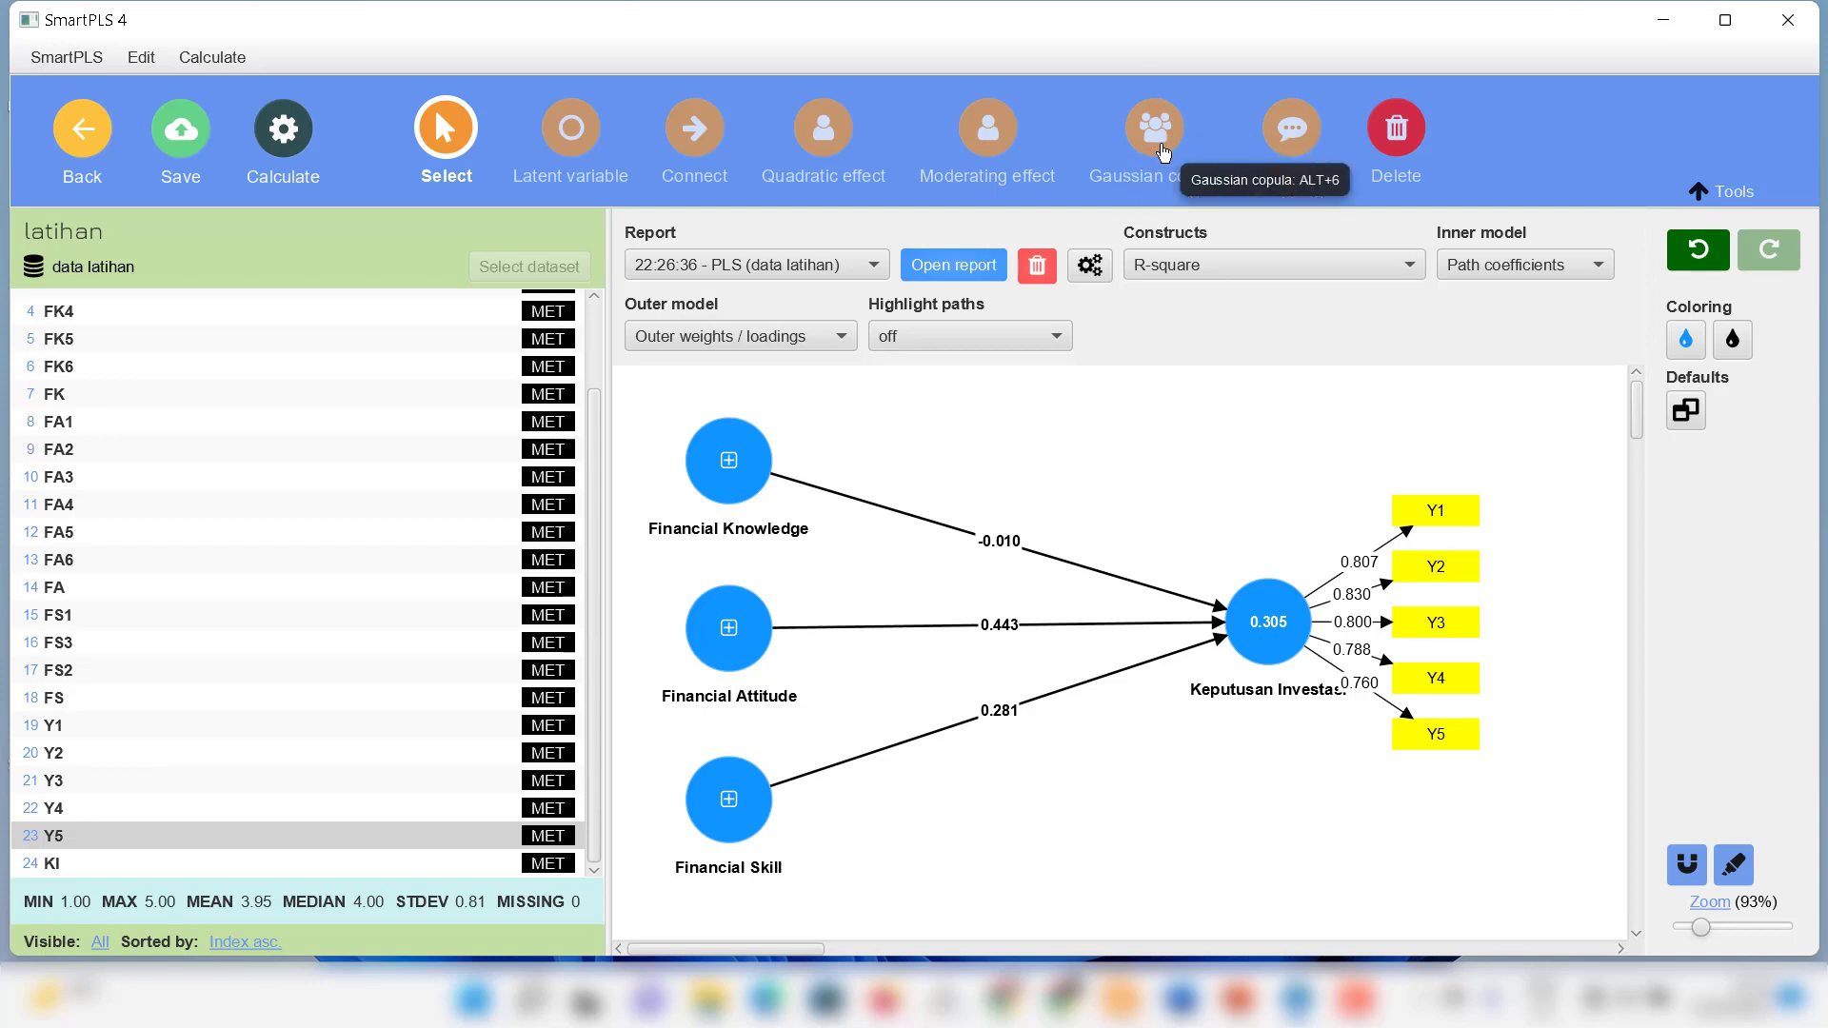
click(272, 139)
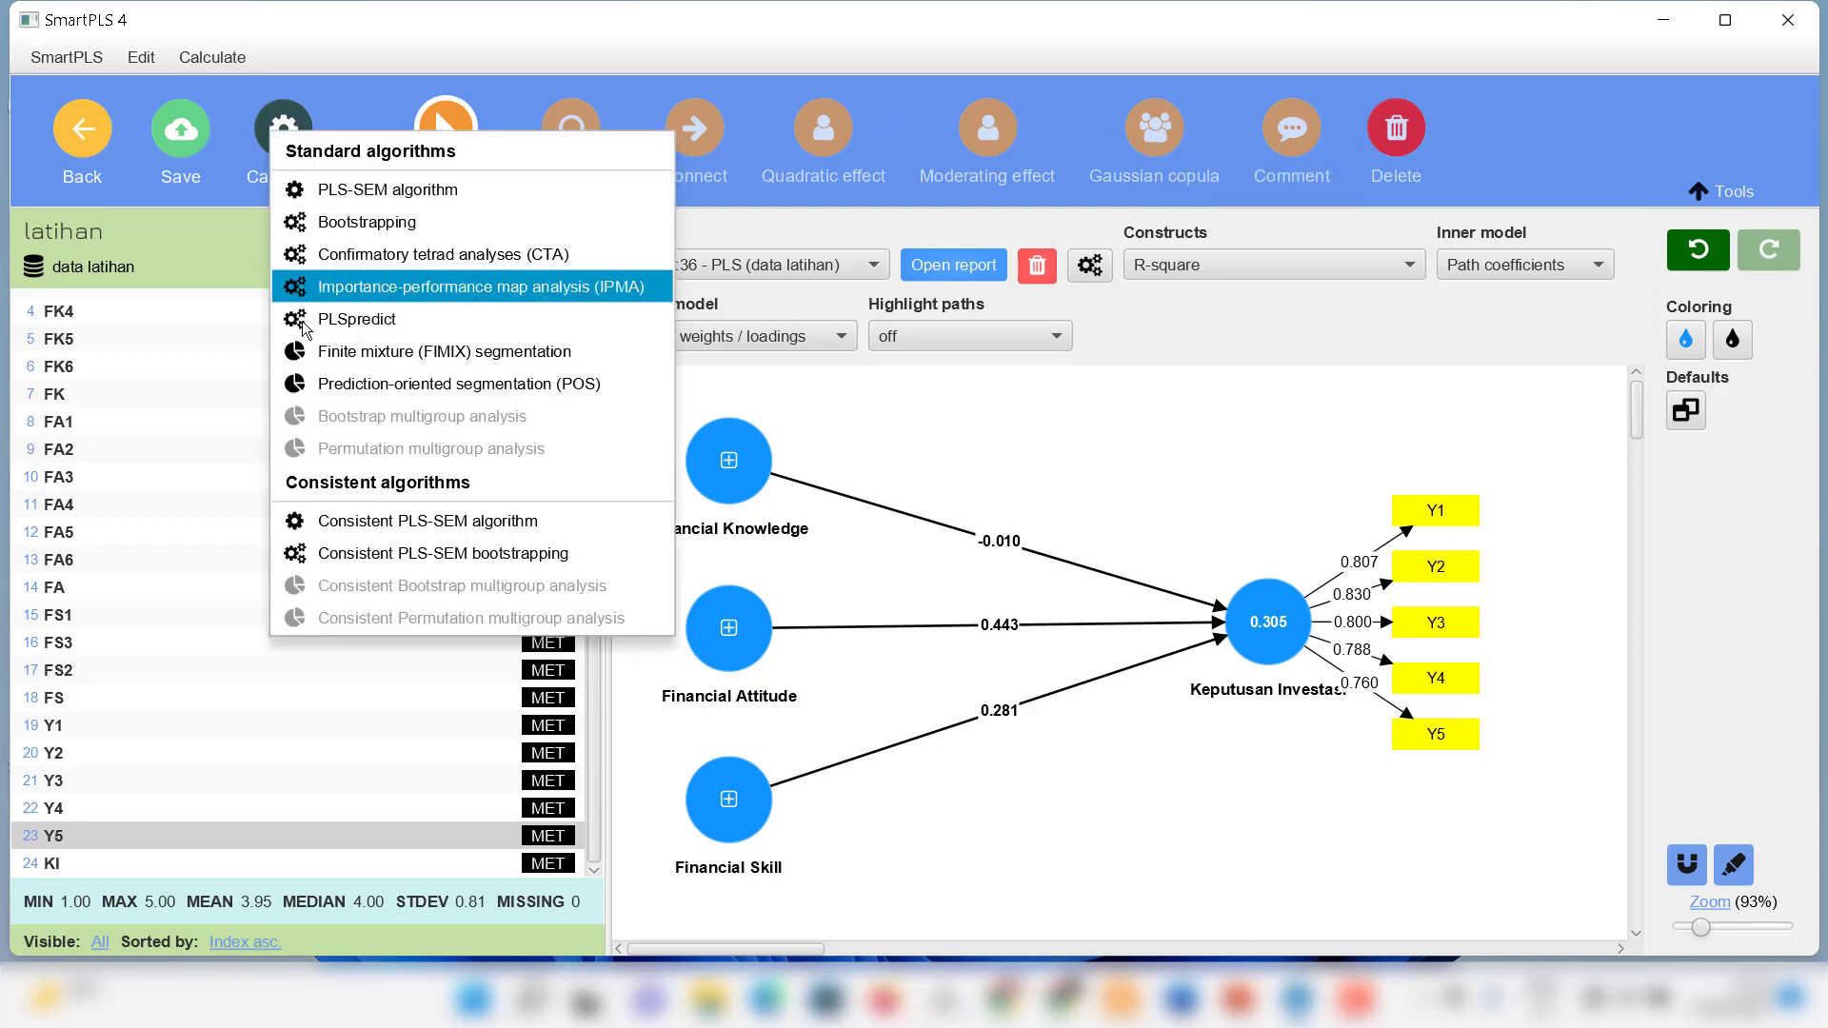
click(377, 325)
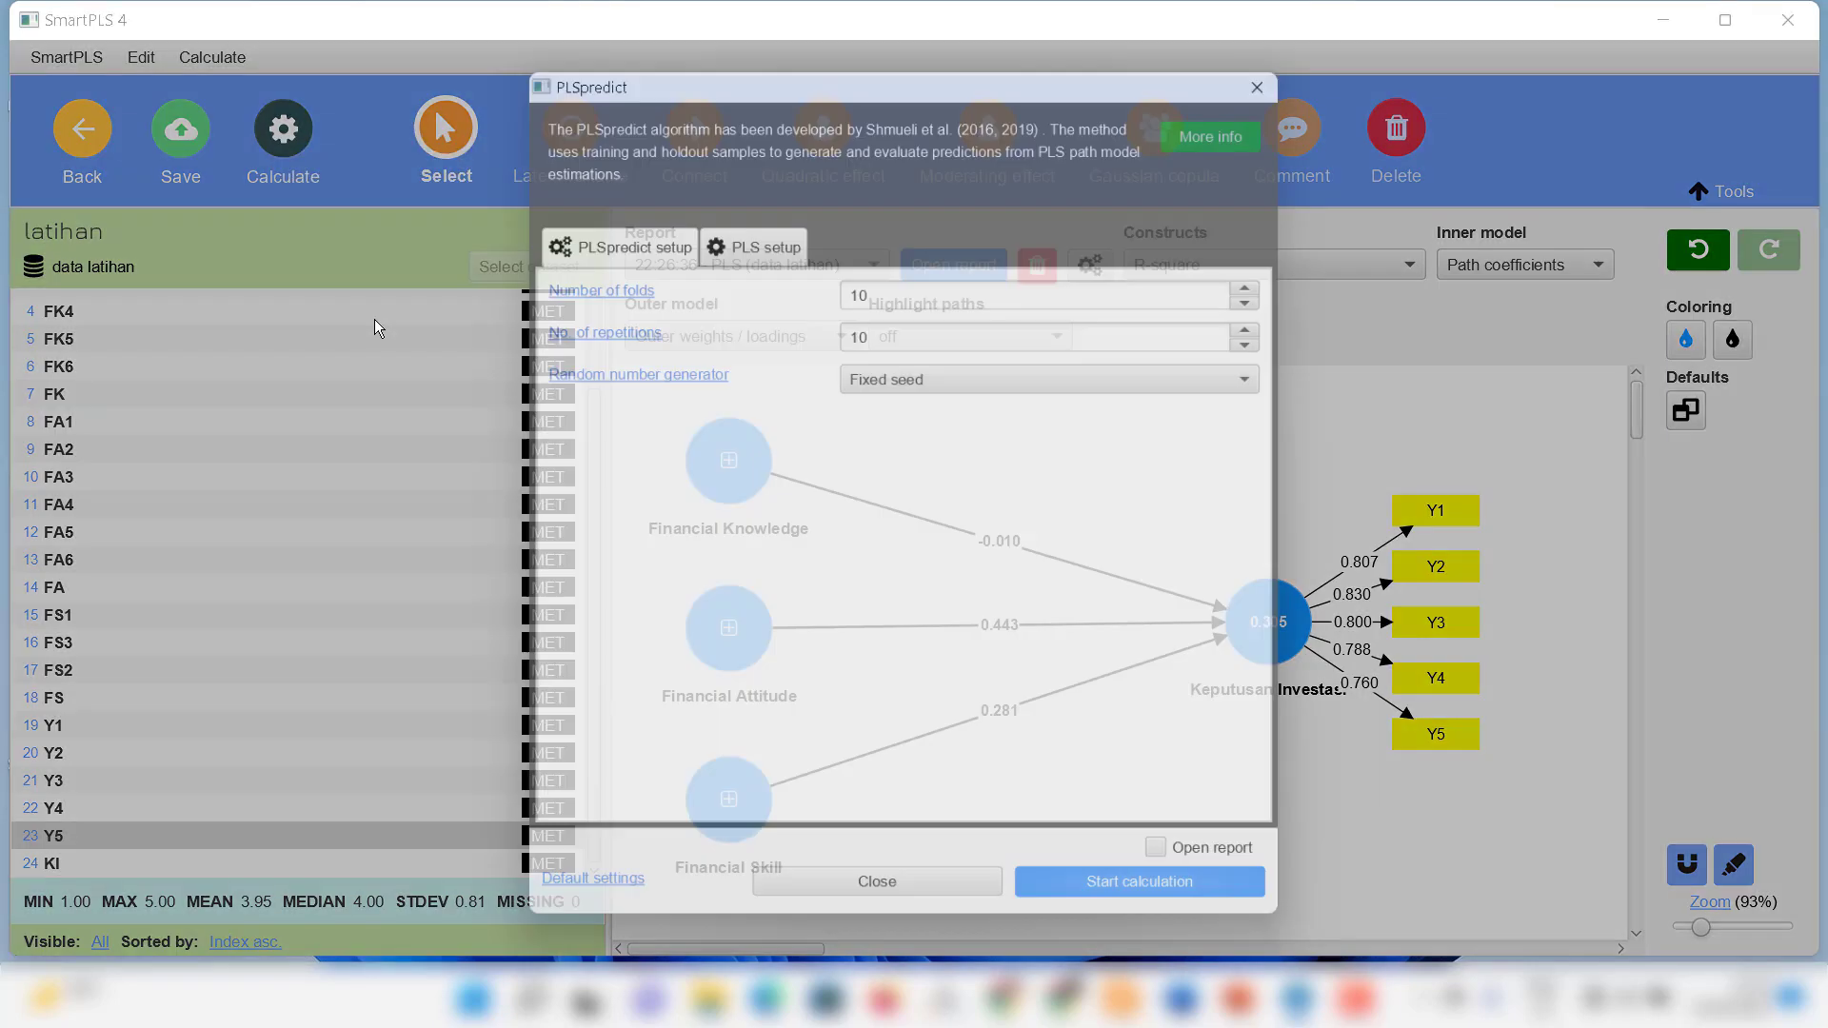
click(1119, 900)
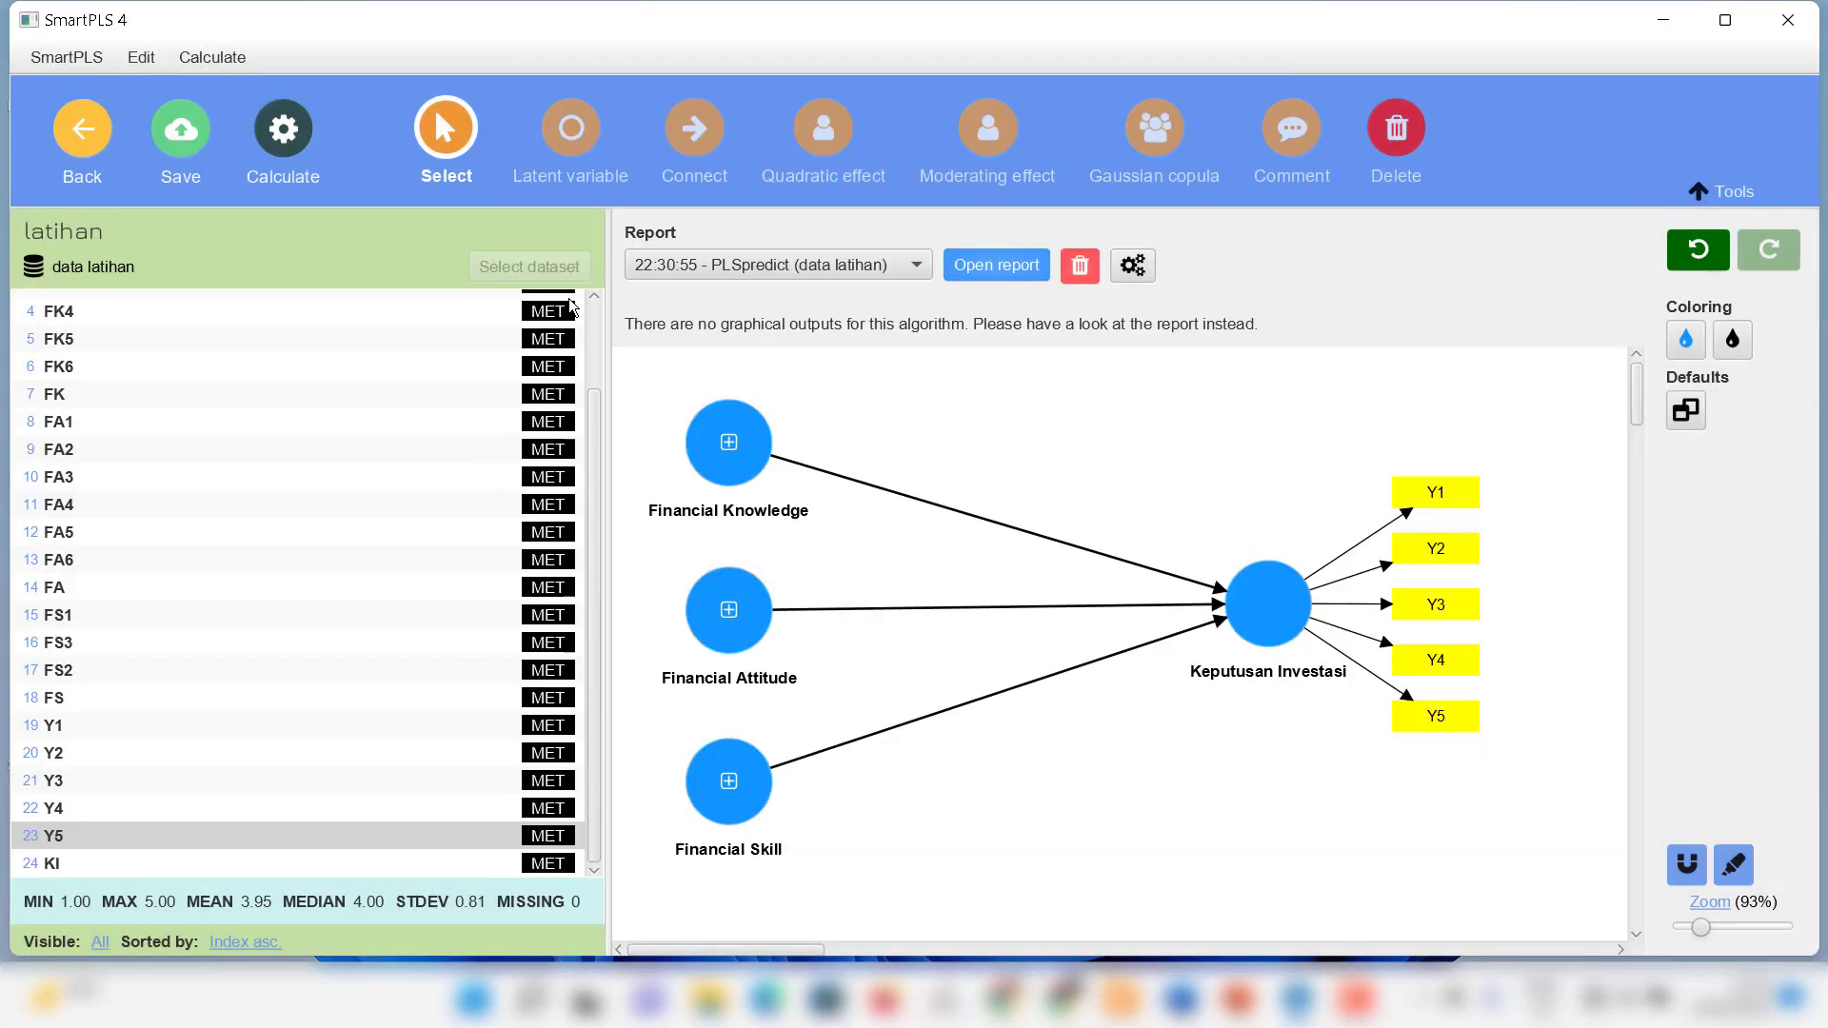
- Open the PLSpredict report and examine the MV prediction summary overview, sorted ascending by Q²predict
click(967, 270)
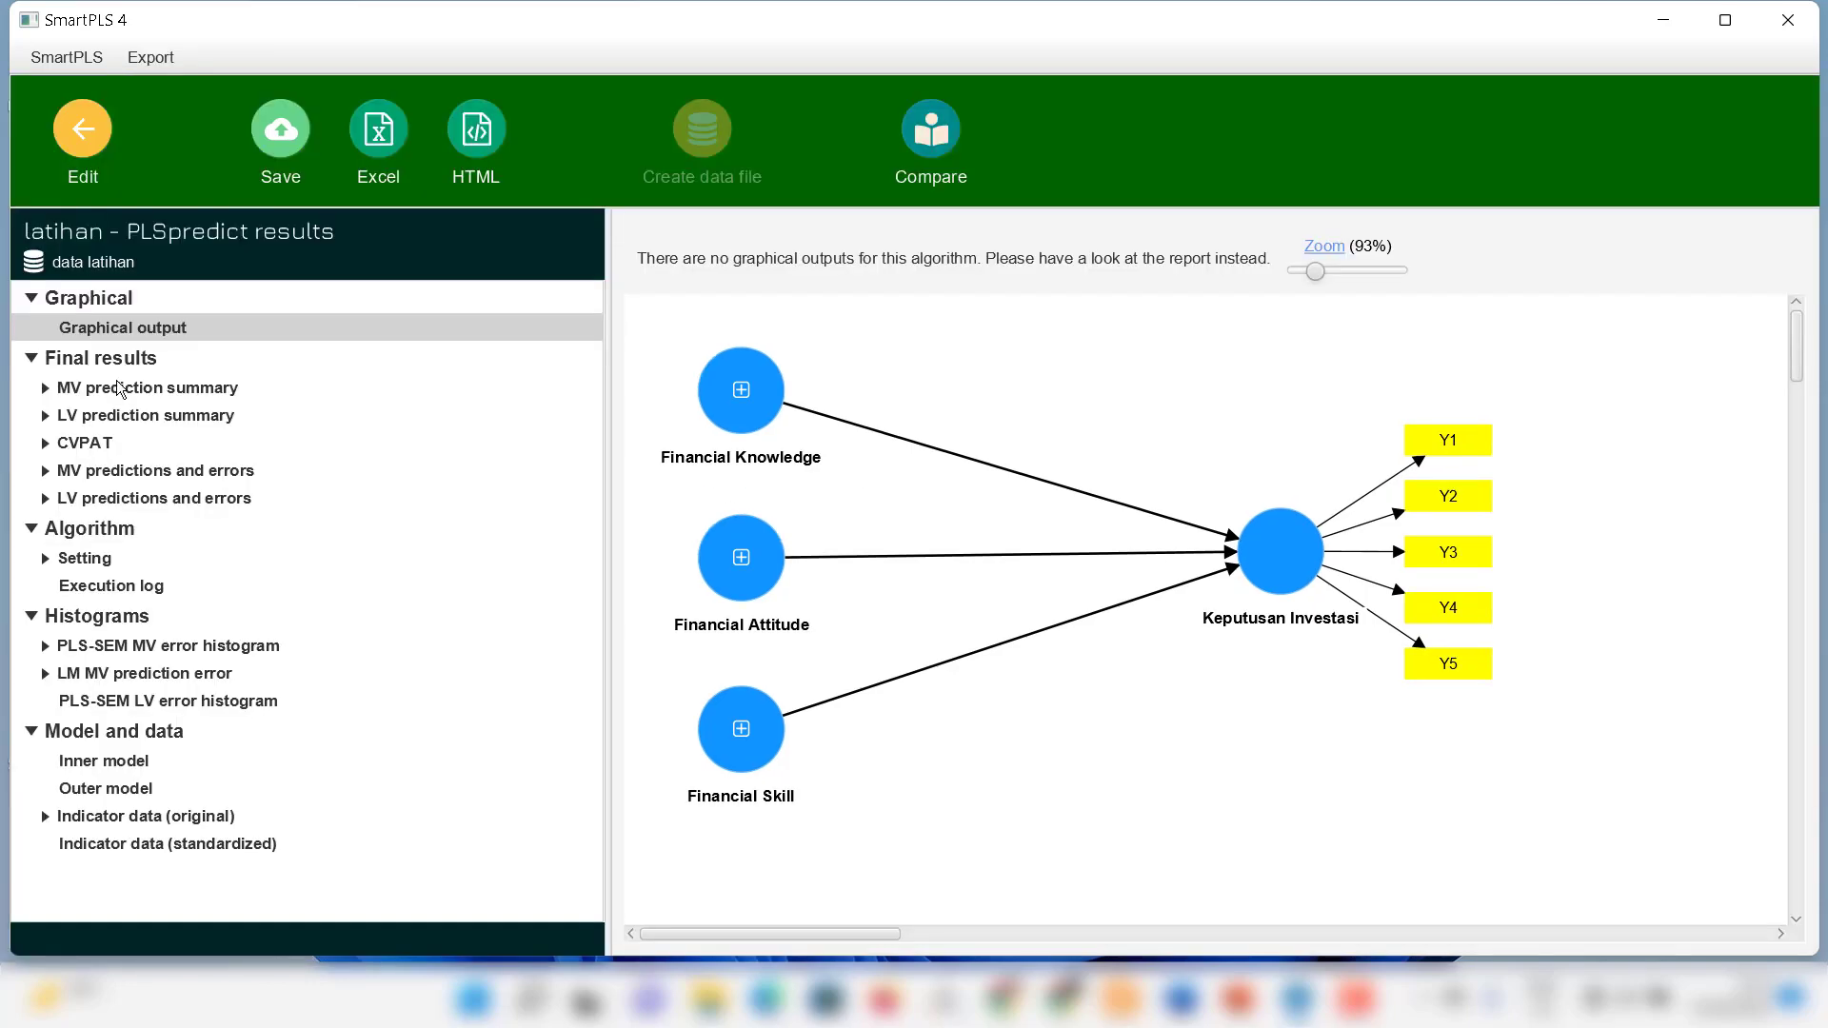
click(118, 395)
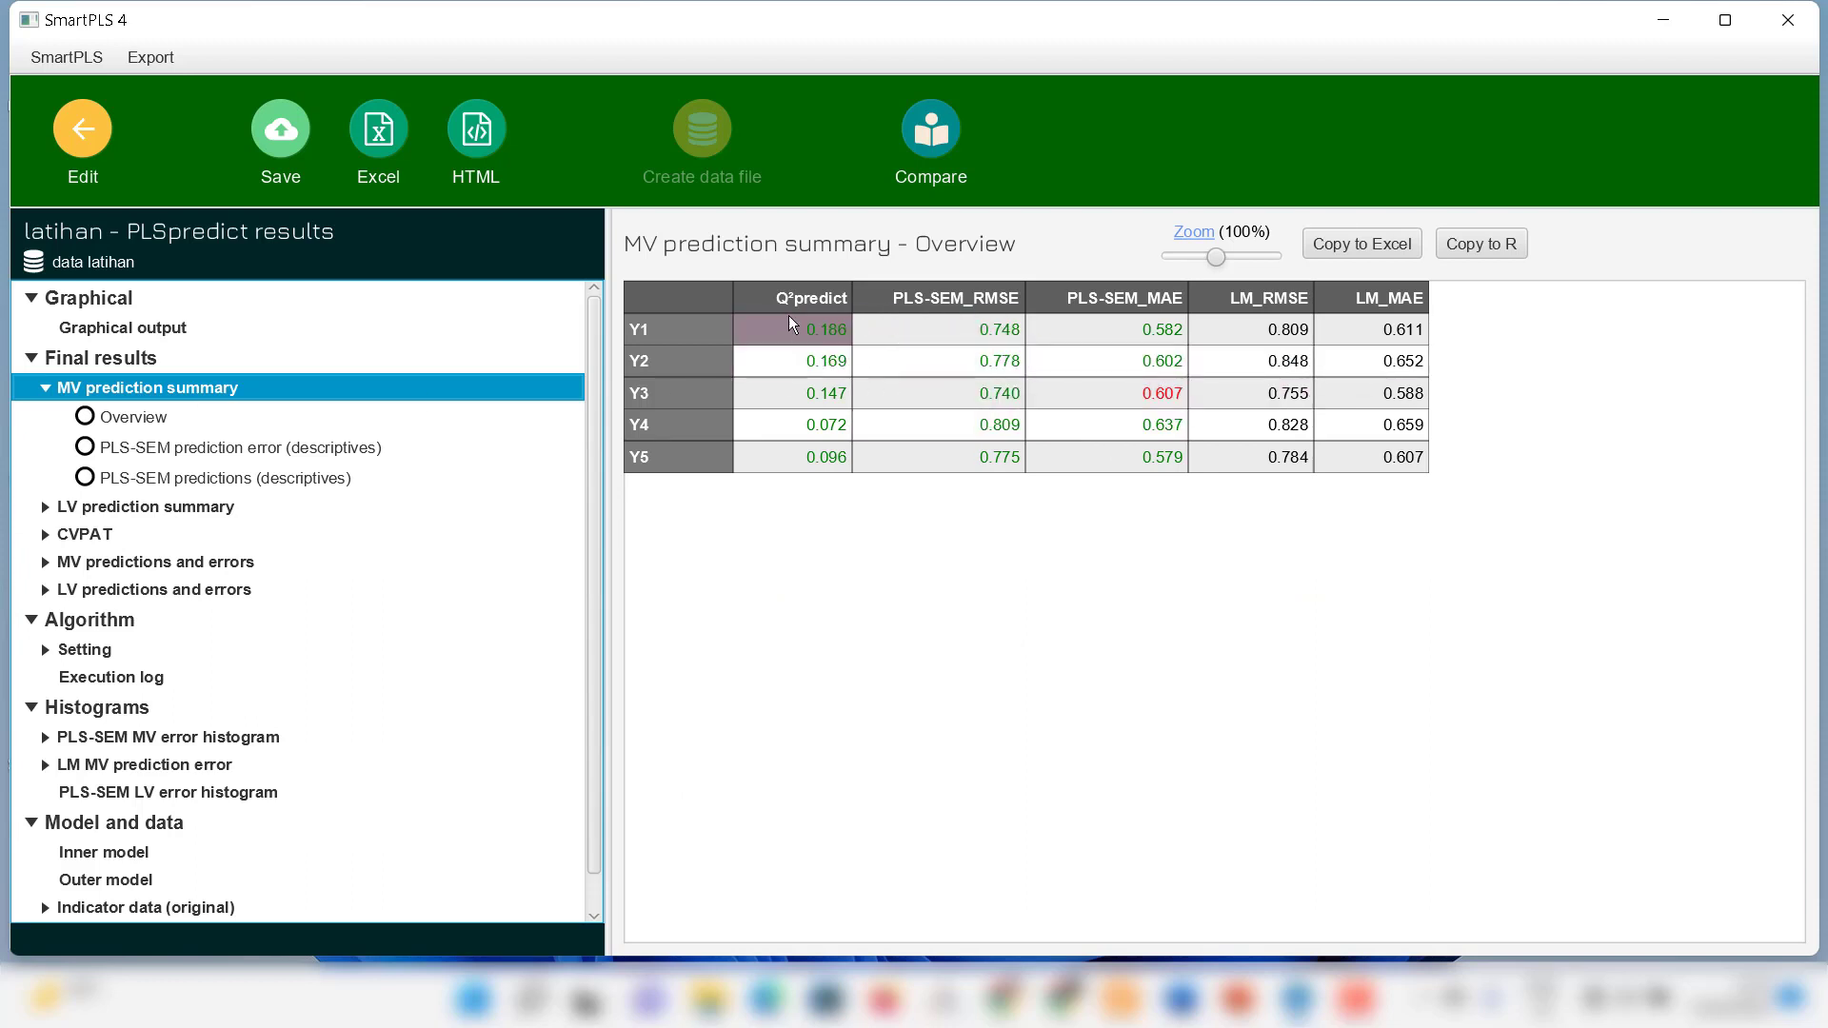
click(811, 298)
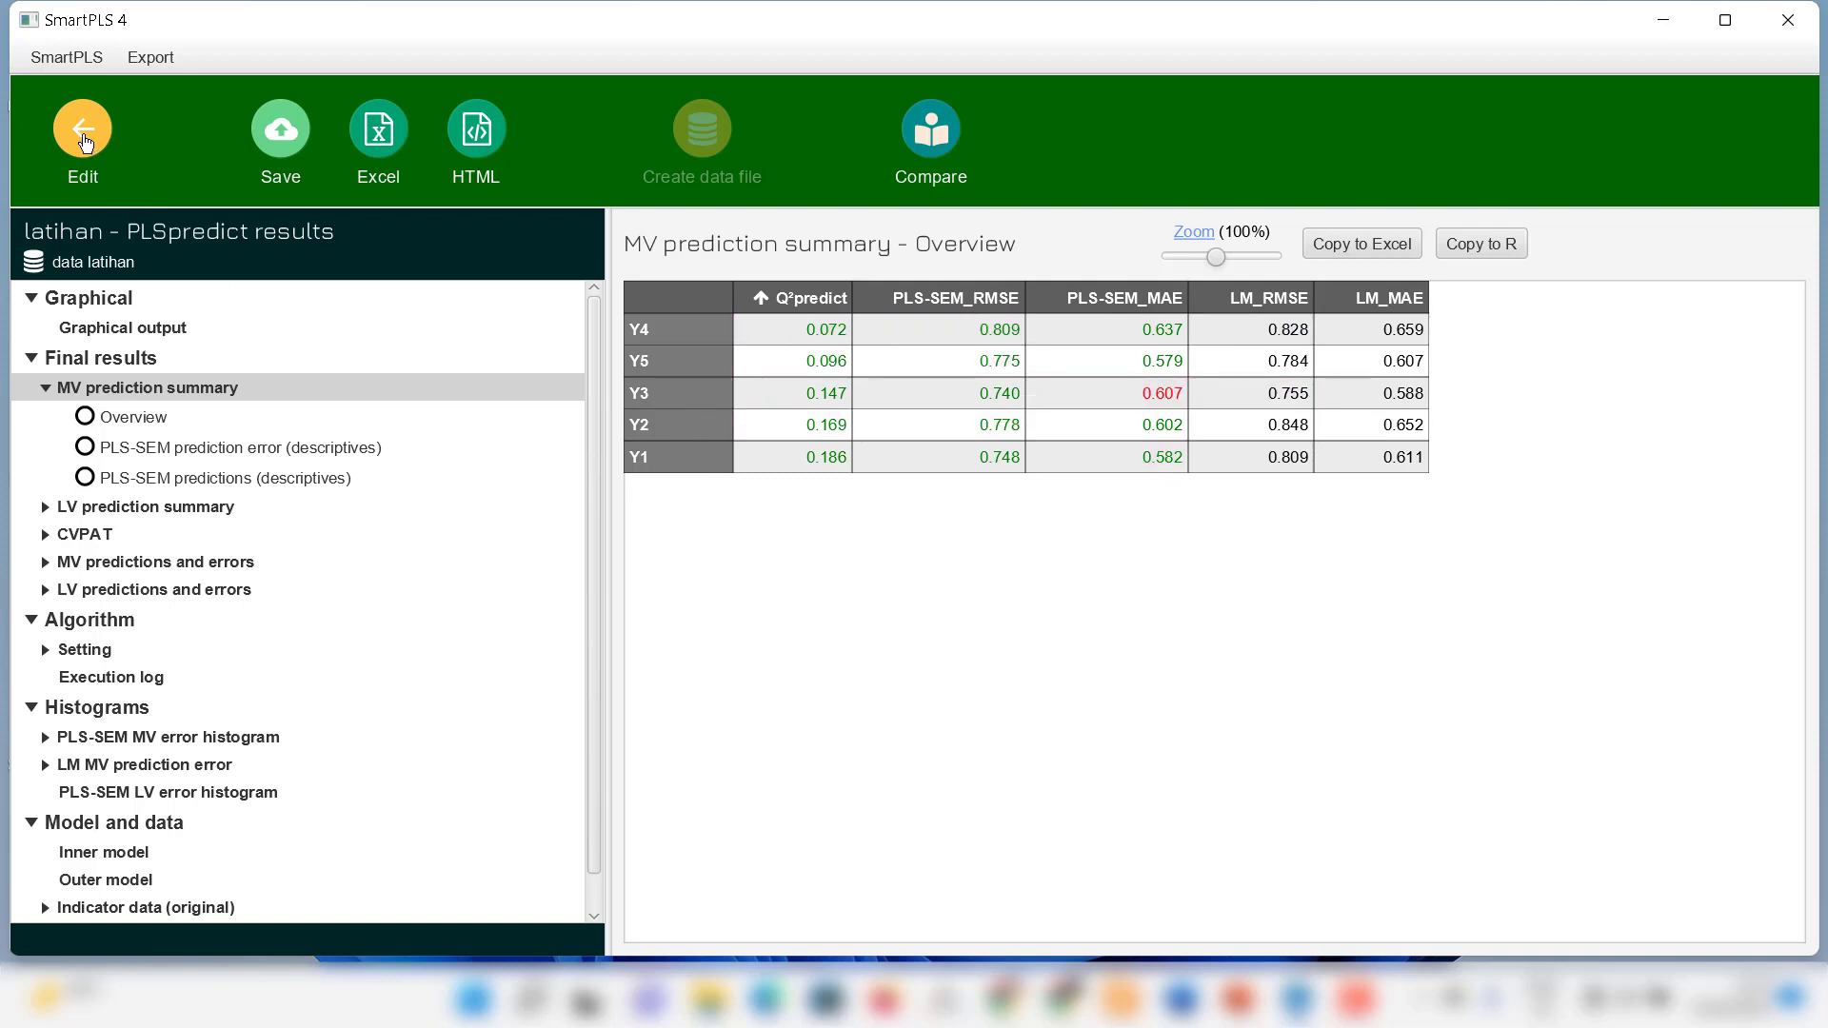
- Leave the PLSpredict report and close the latihan model, saving its changes, to return to the workspace
click(83, 141)
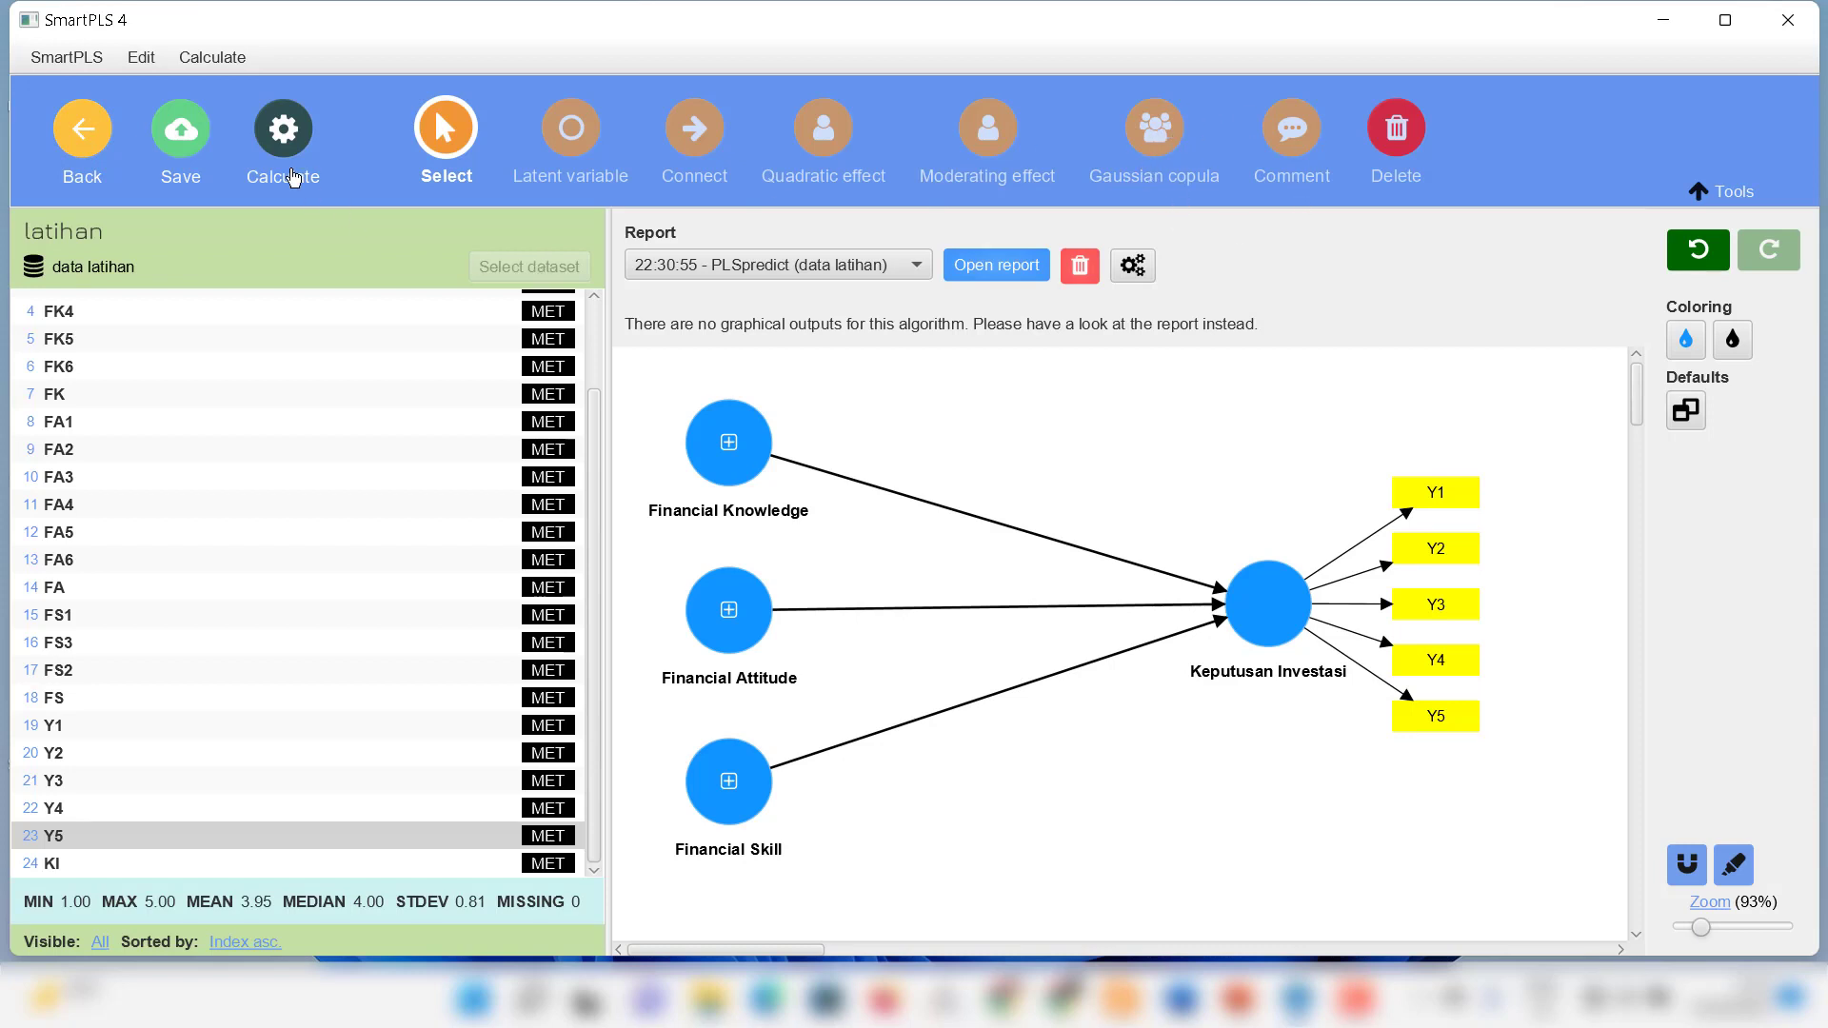
click(274, 141)
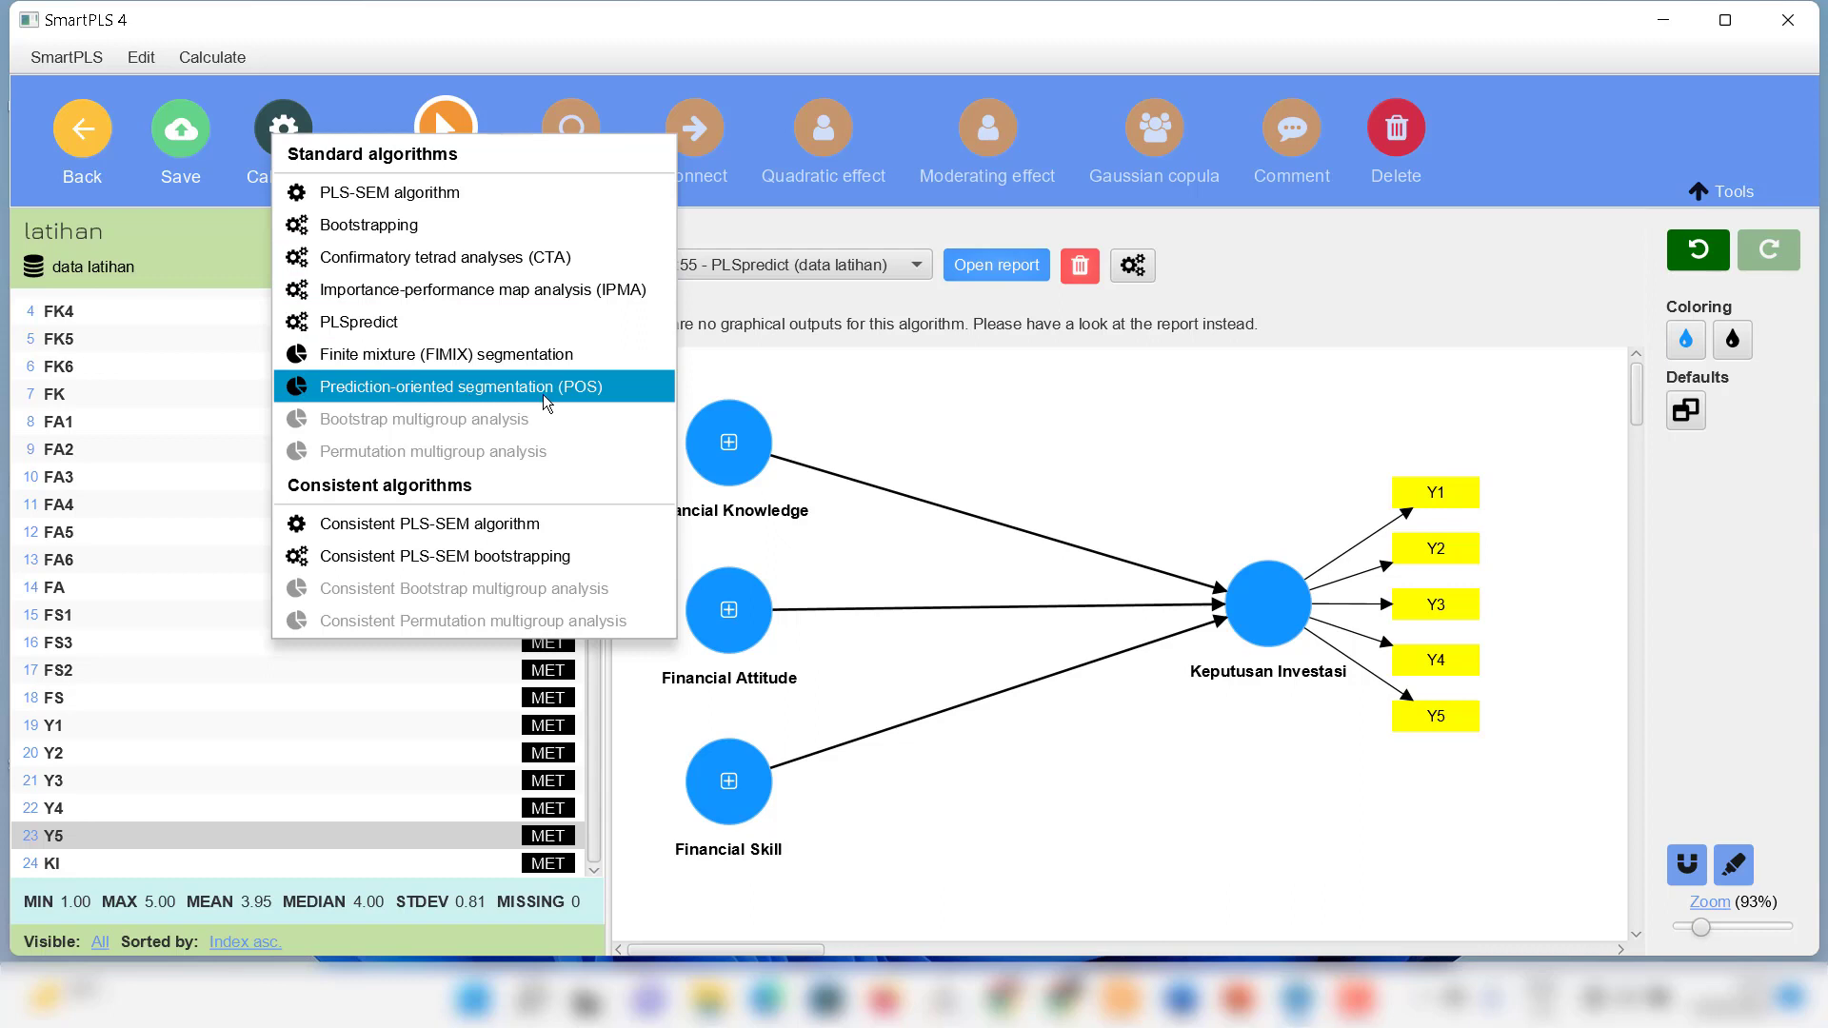
click(870, 379)
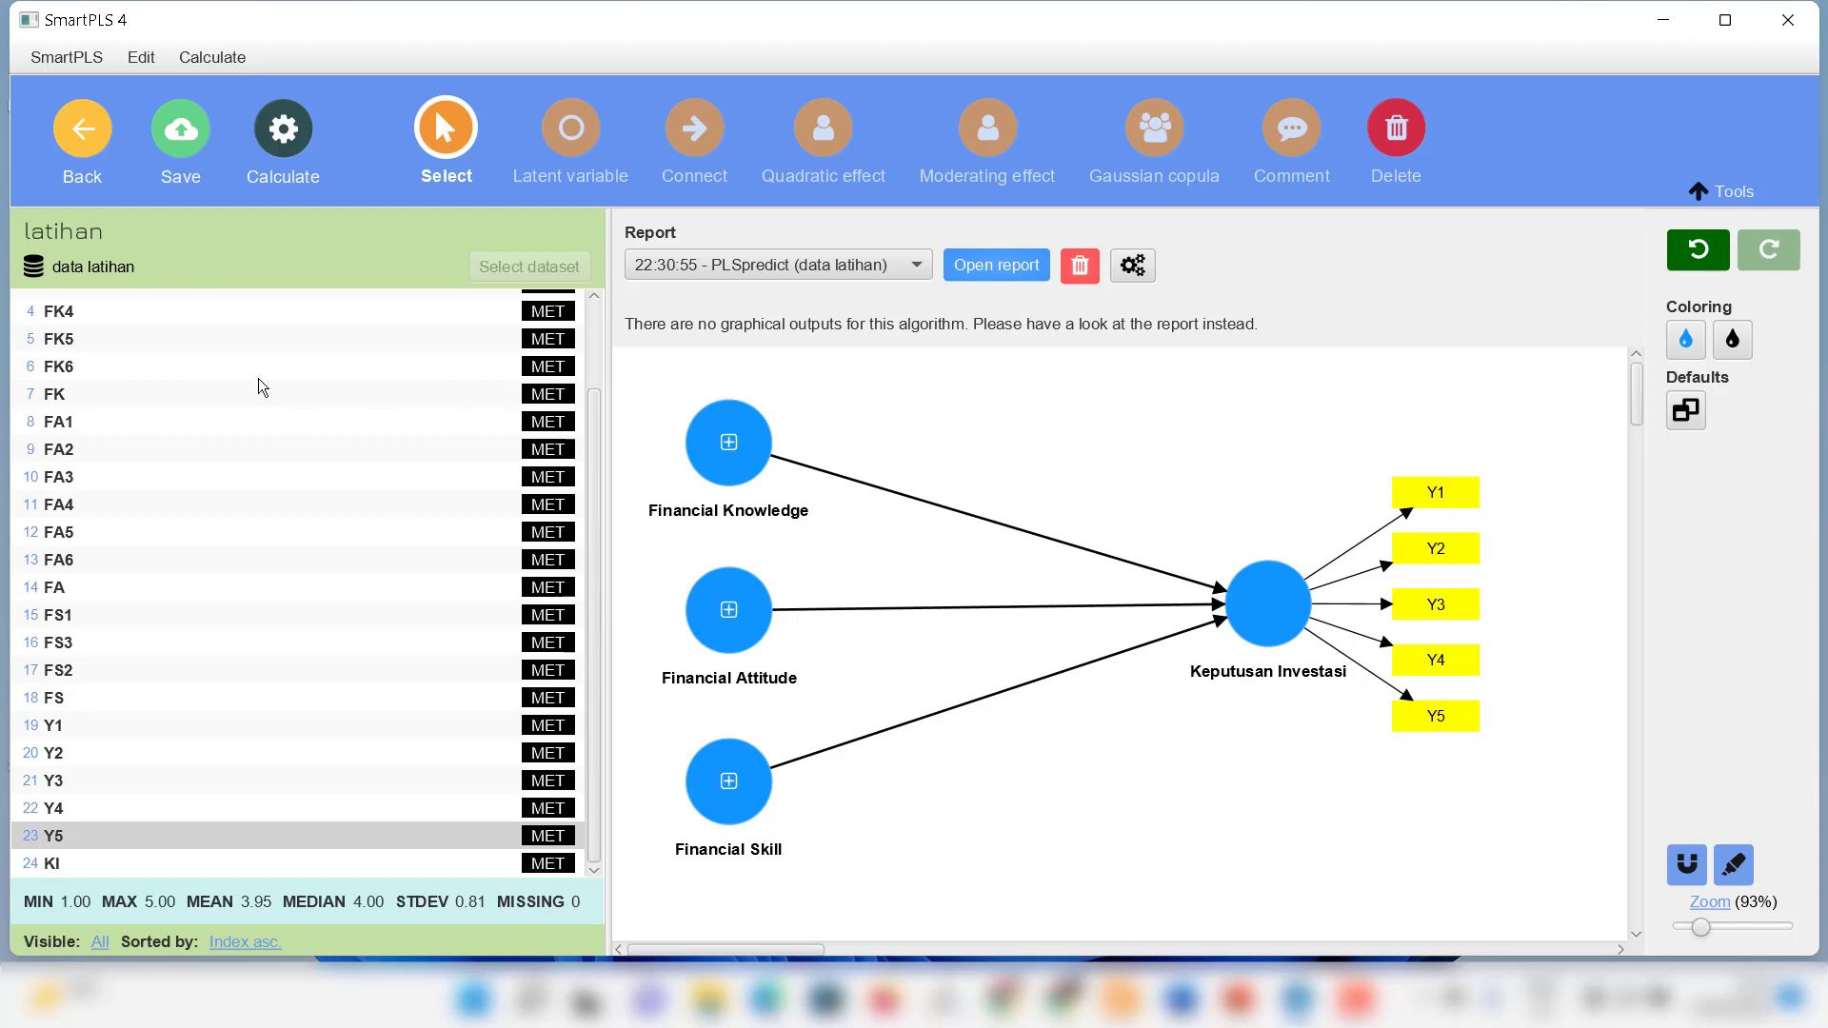
click(76, 138)
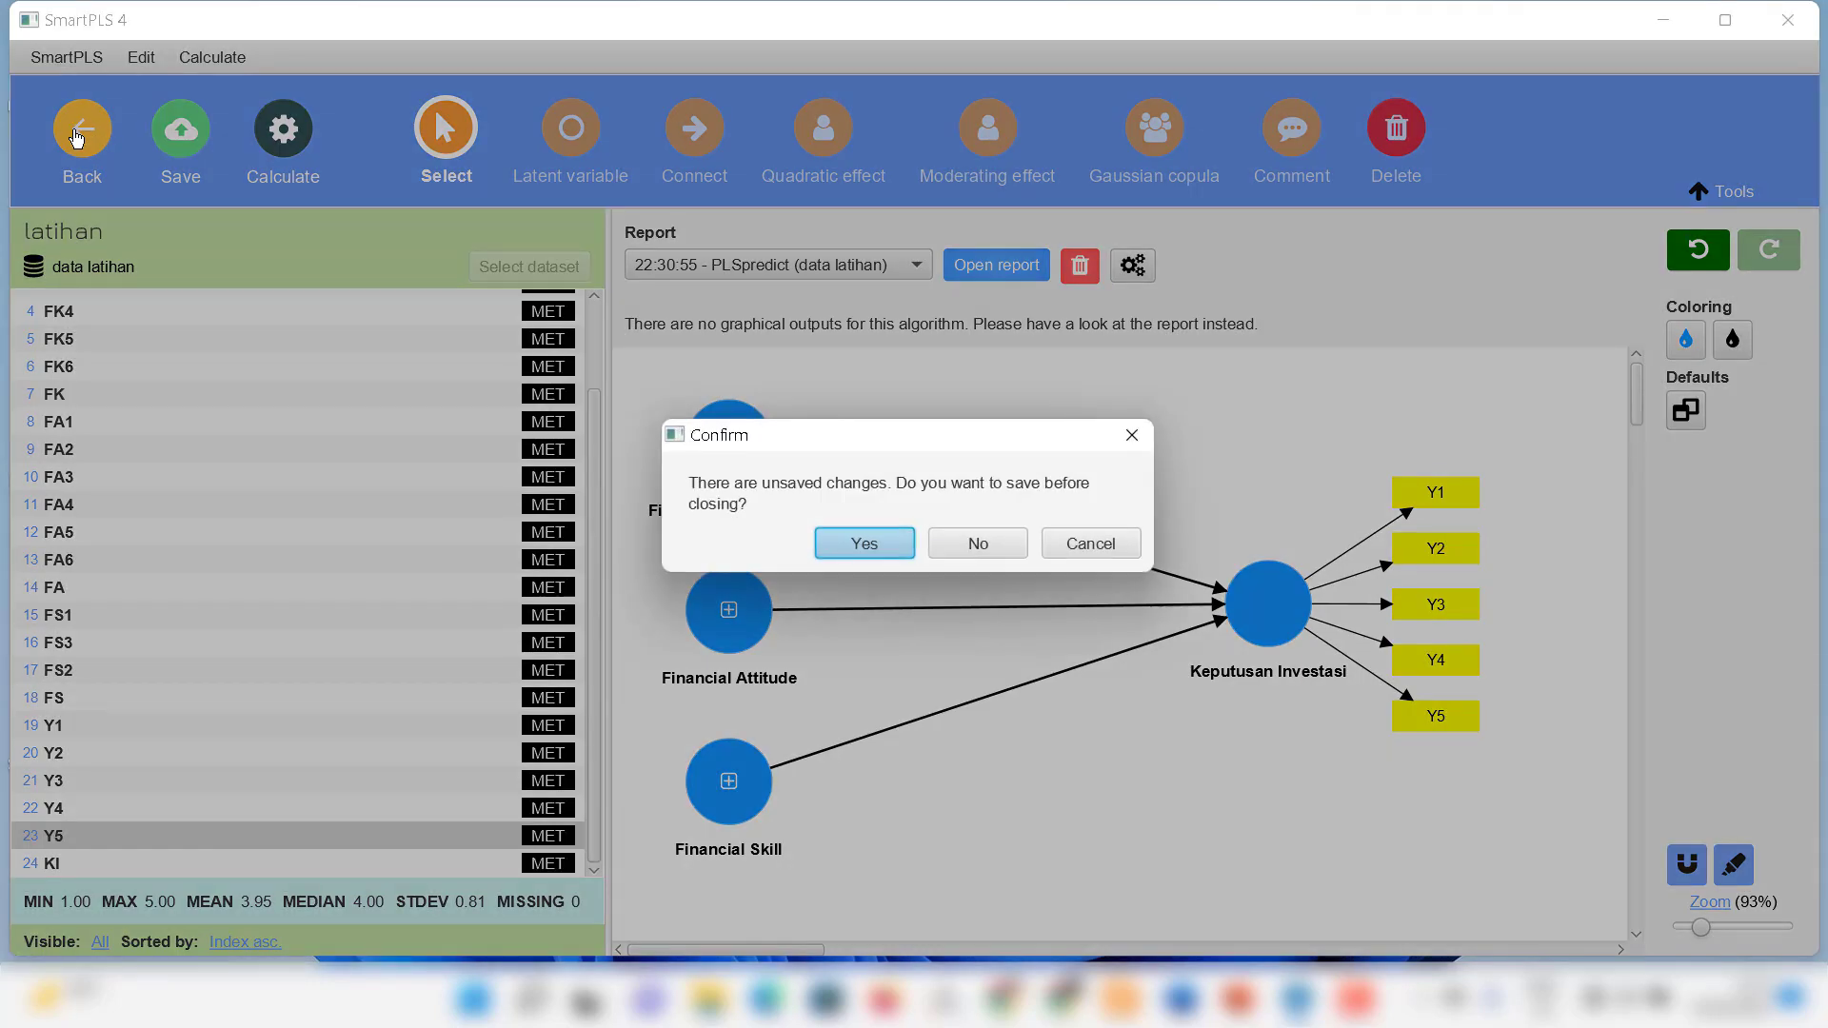
click(858, 542)
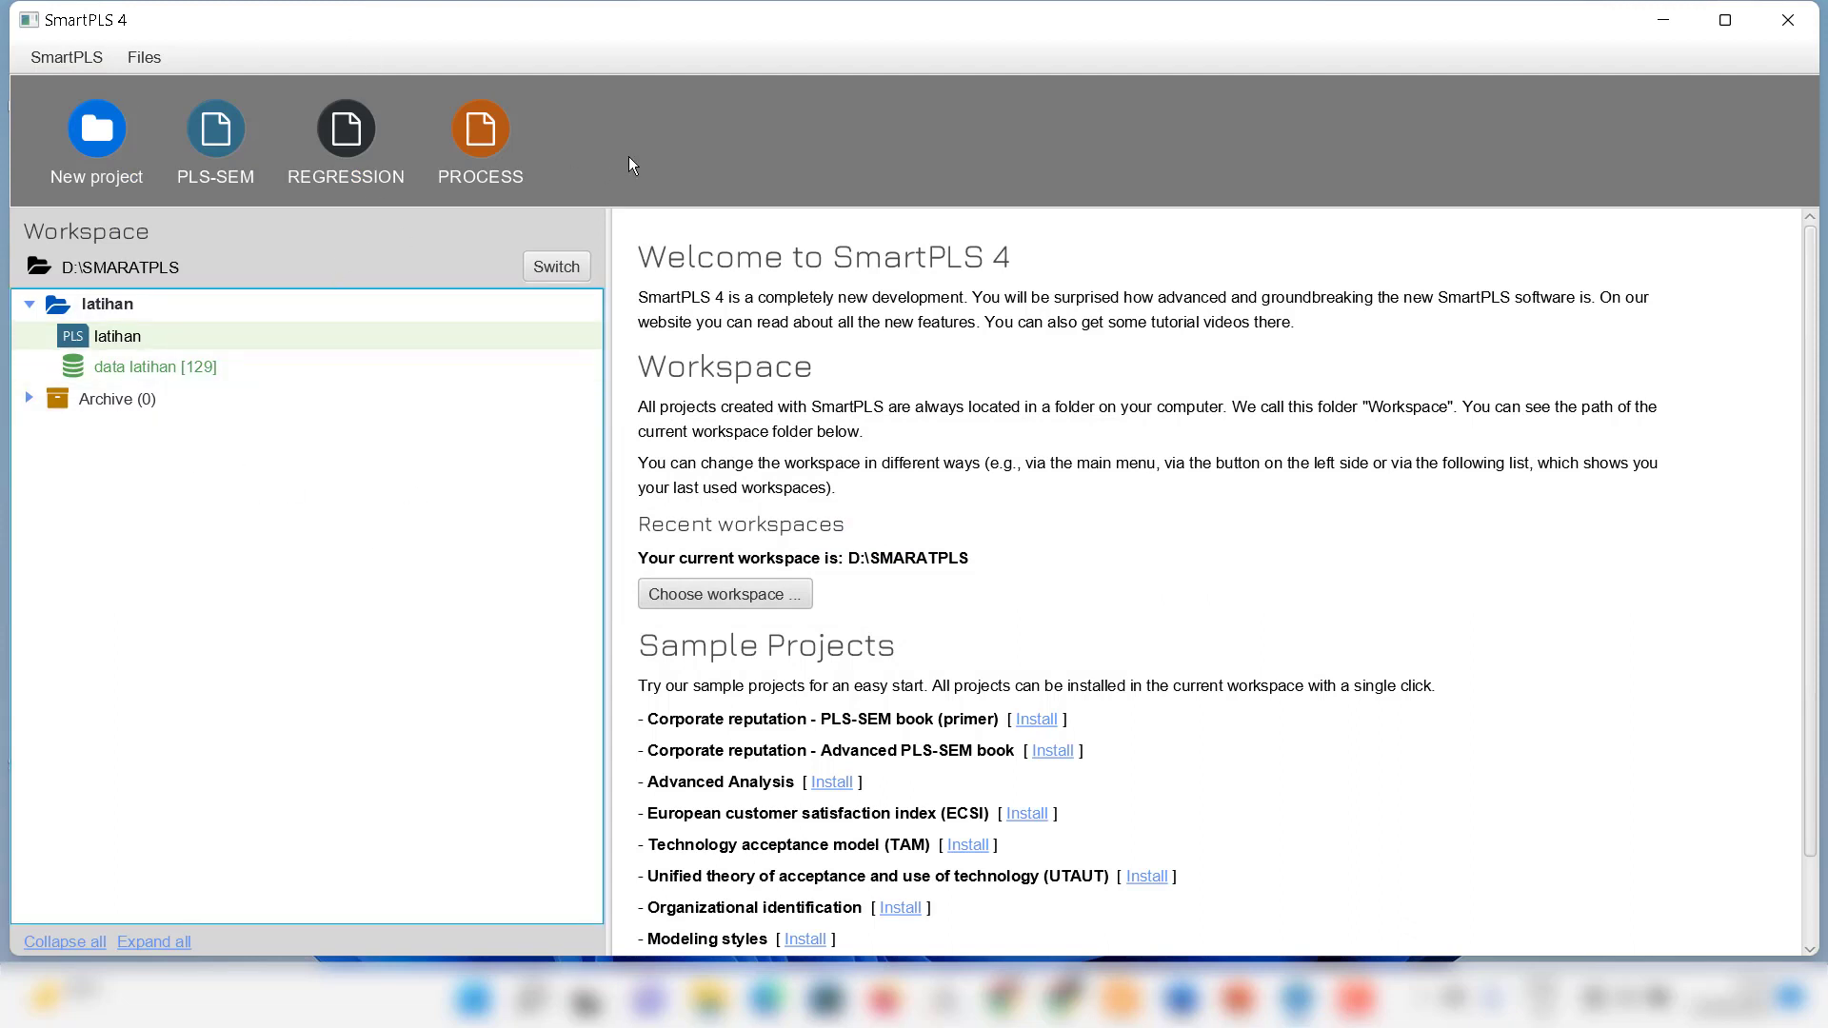
- Create a new REGRESSION model with the file name "regression" in the latihan project
click(346, 143)
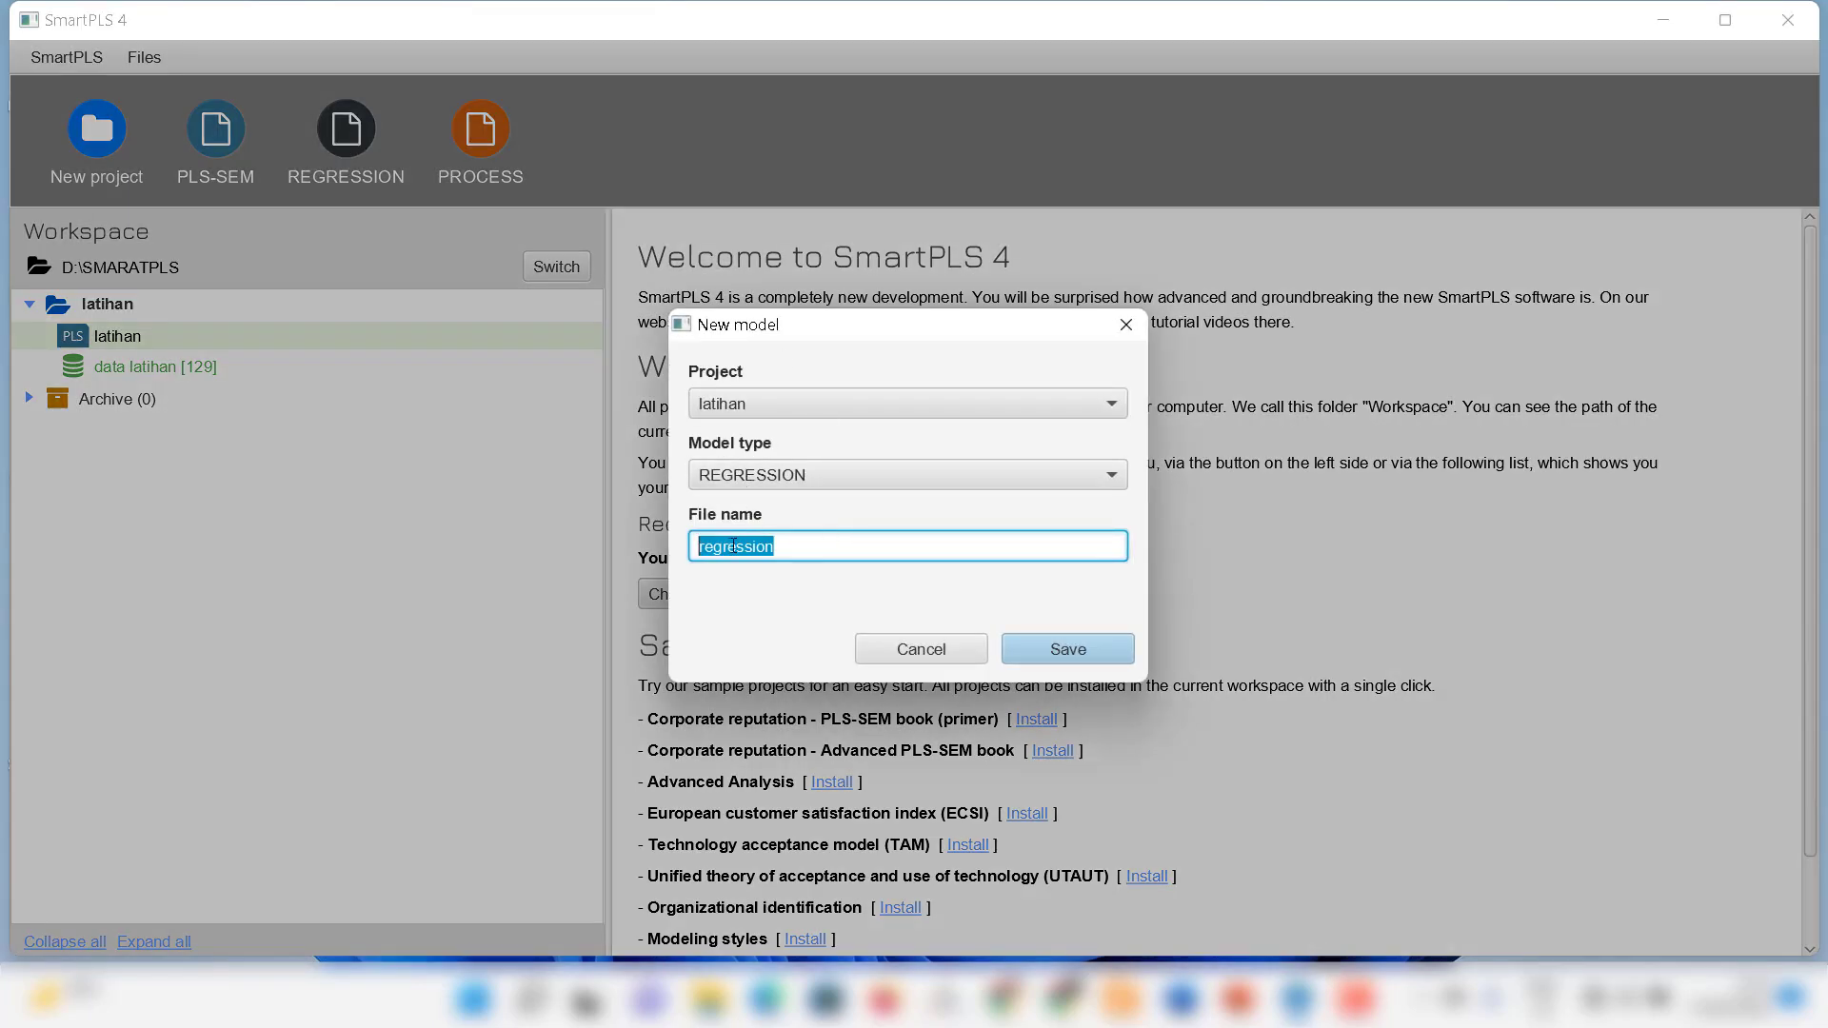
click(816, 546)
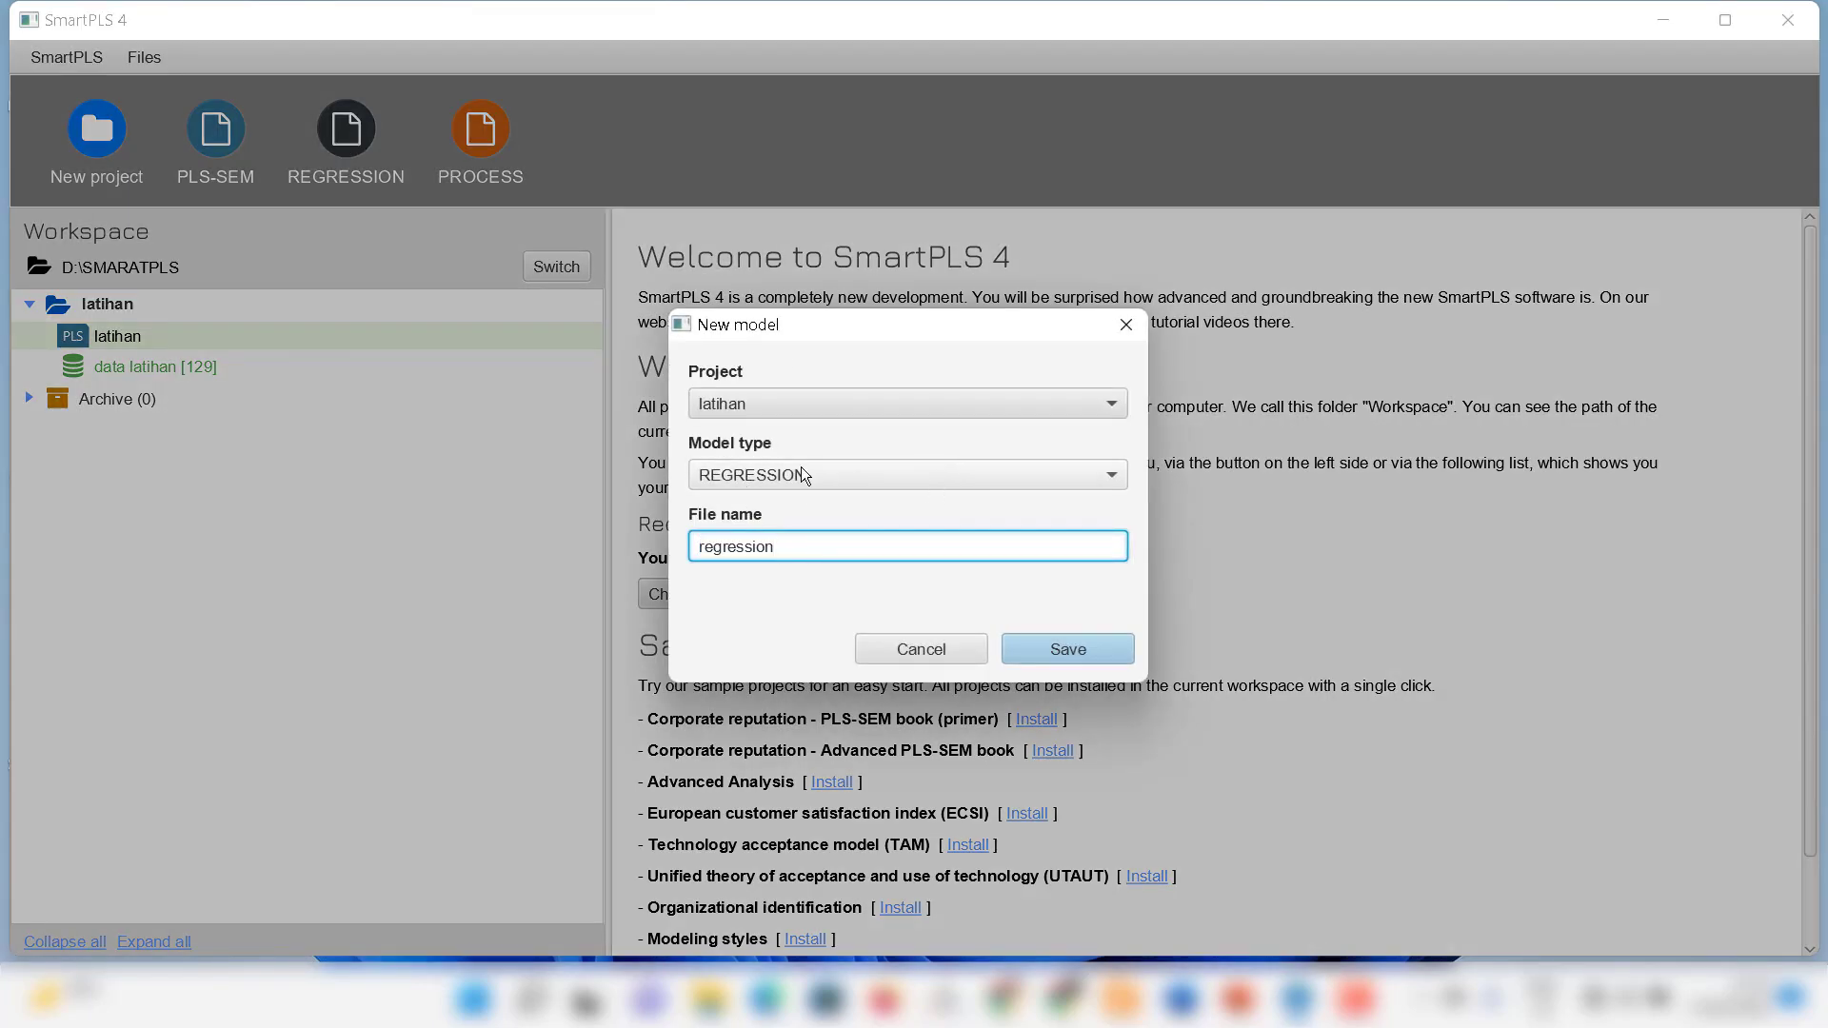
click(1063, 646)
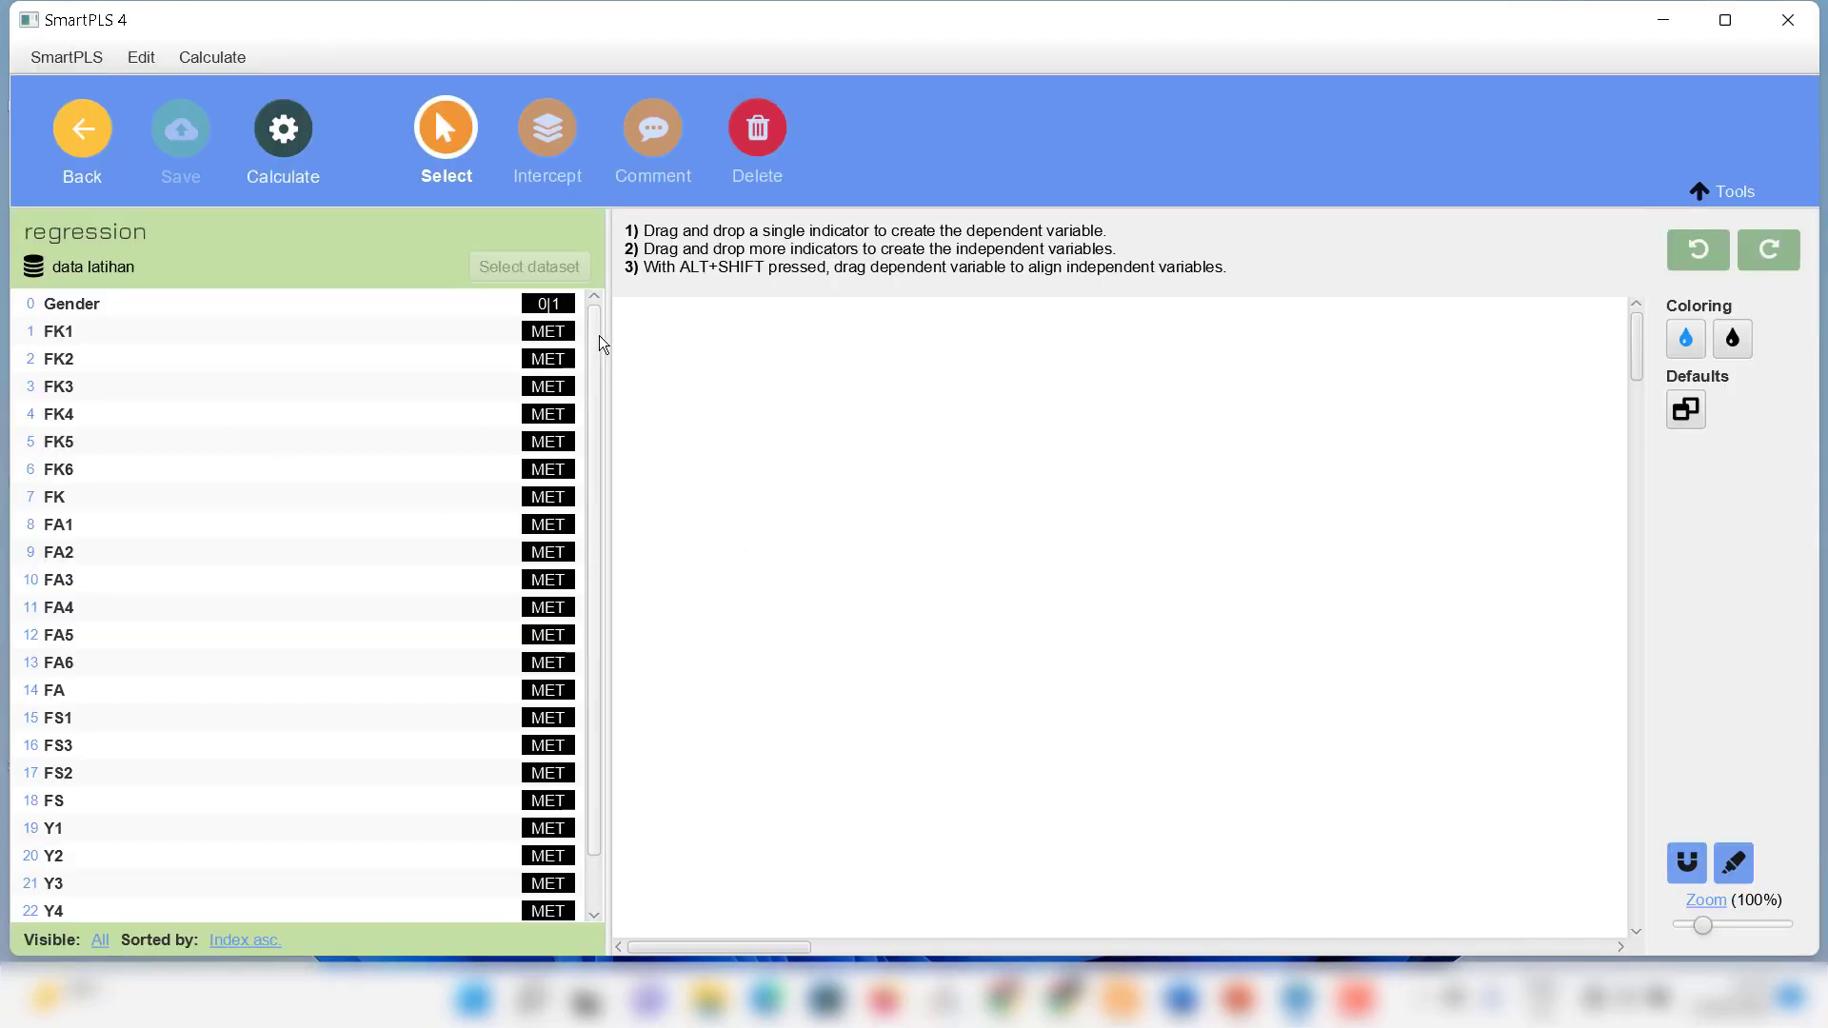
- Place the KI indicator on the empty regression canvas as the dependent variable
mouse_move(598, 335)
mouse_down()
mouse_move(609, 466)
mouse_move(597, 328)
mouse_up()
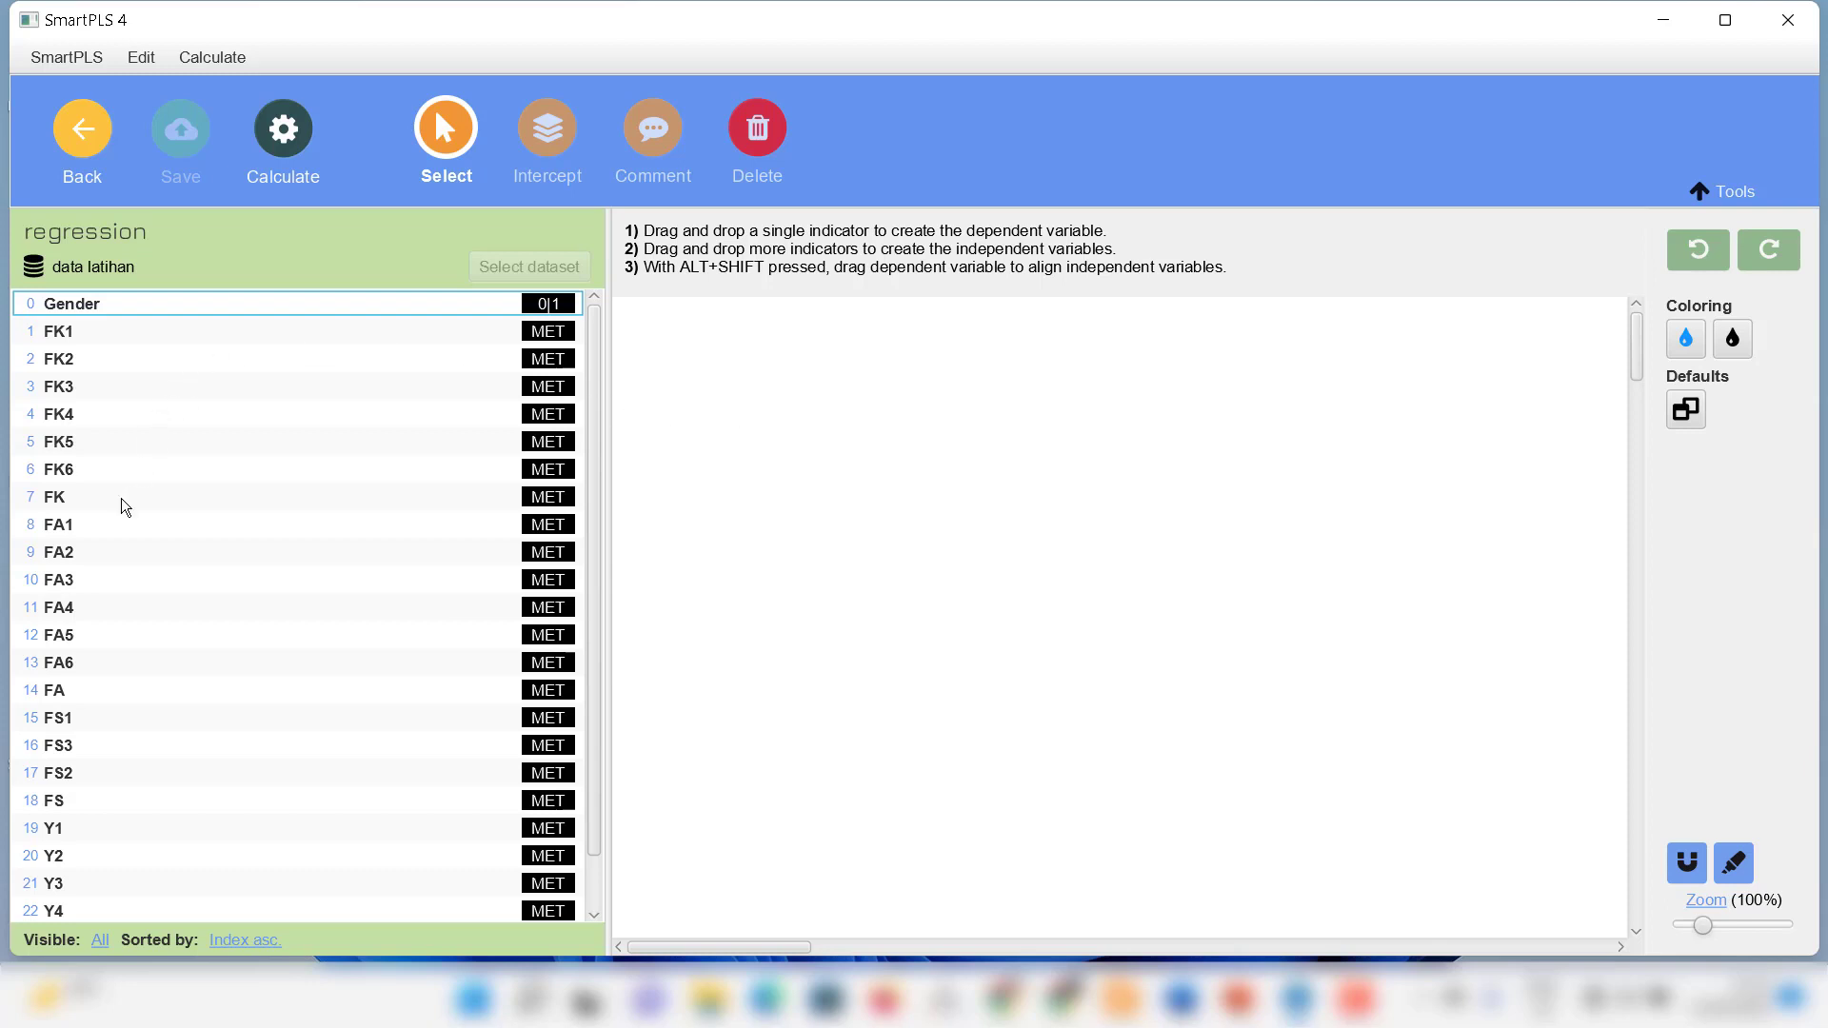
drag(595, 722, 592, 528)
drag(595, 802, 585, 935)
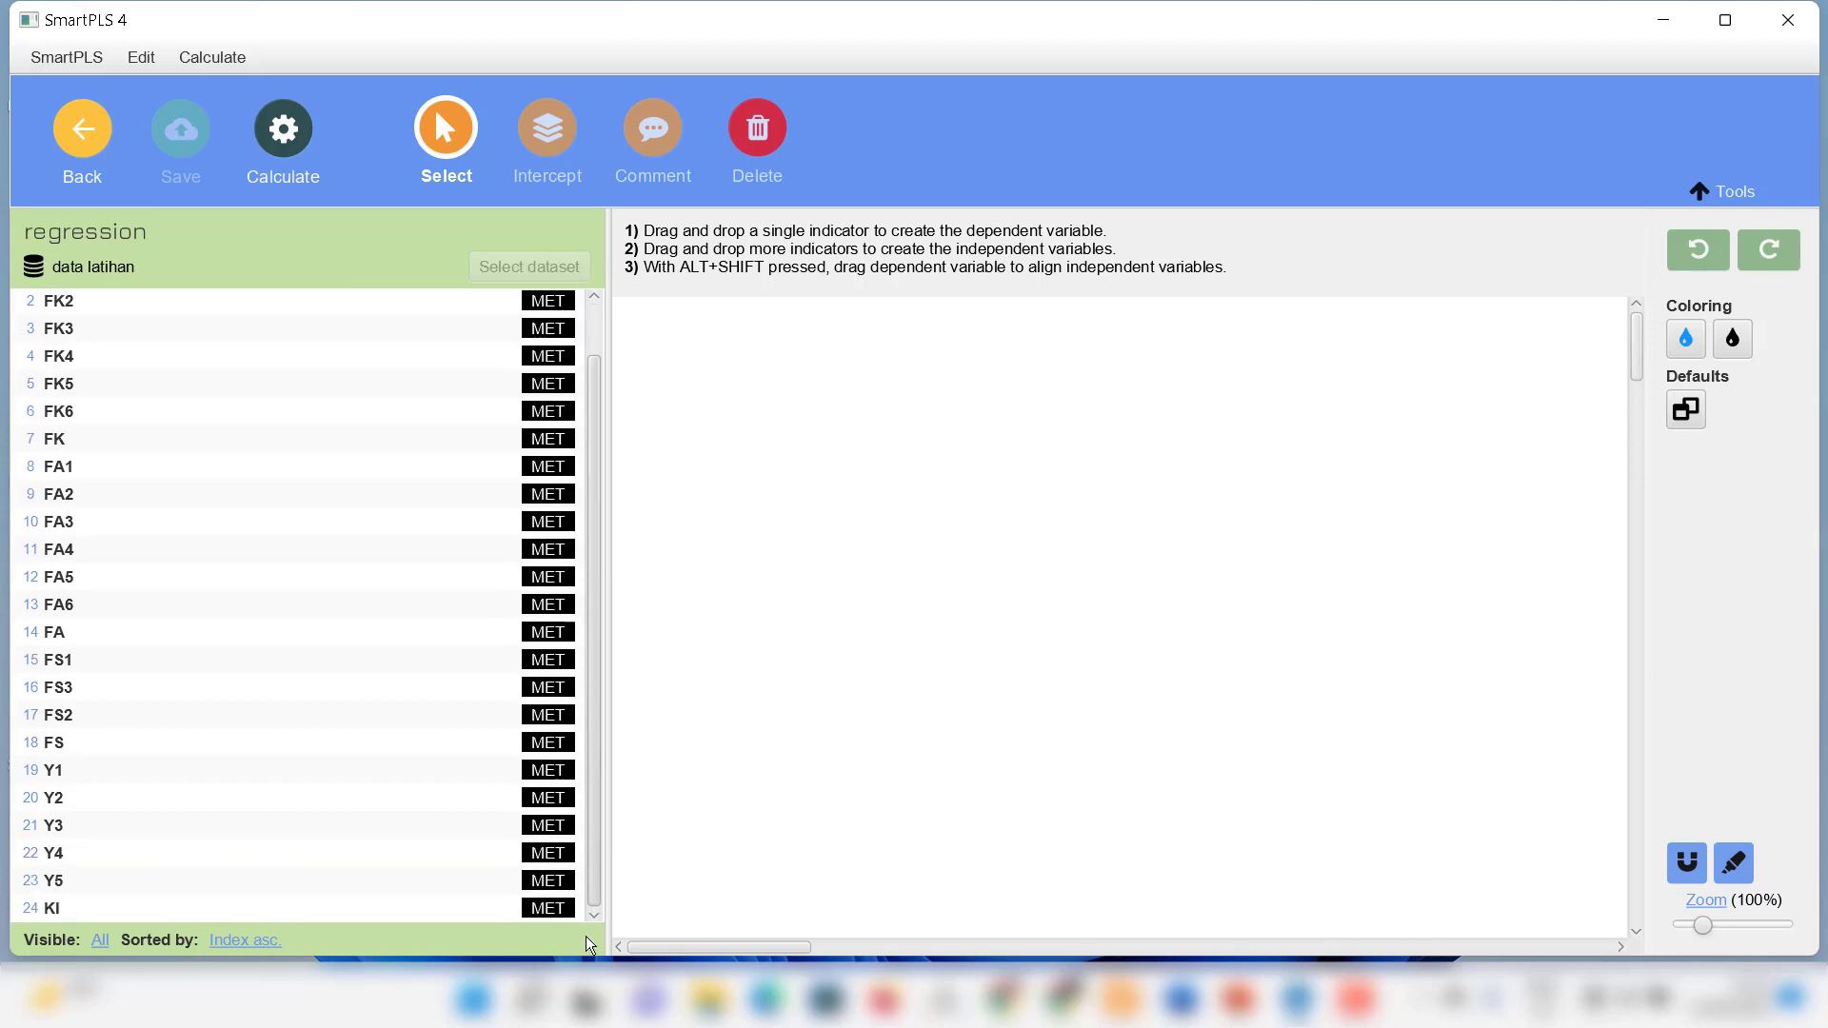
click(59, 906)
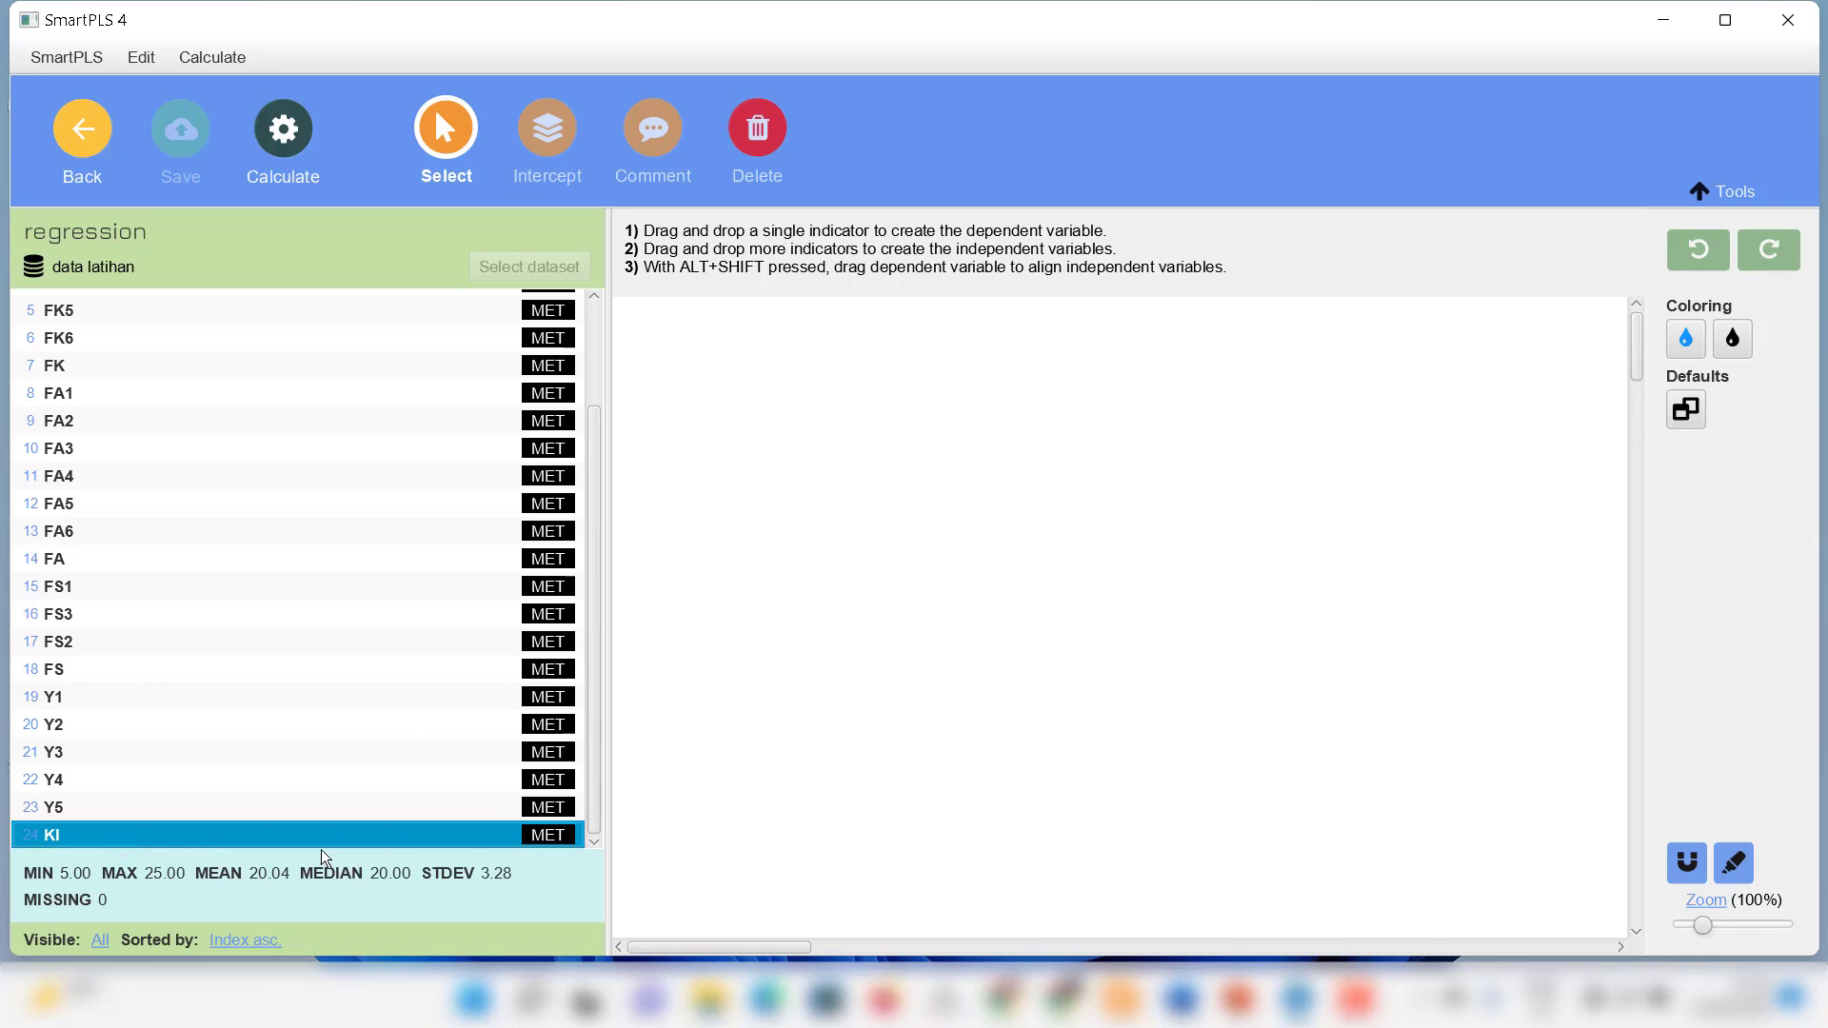
drag(291, 838, 1078, 484)
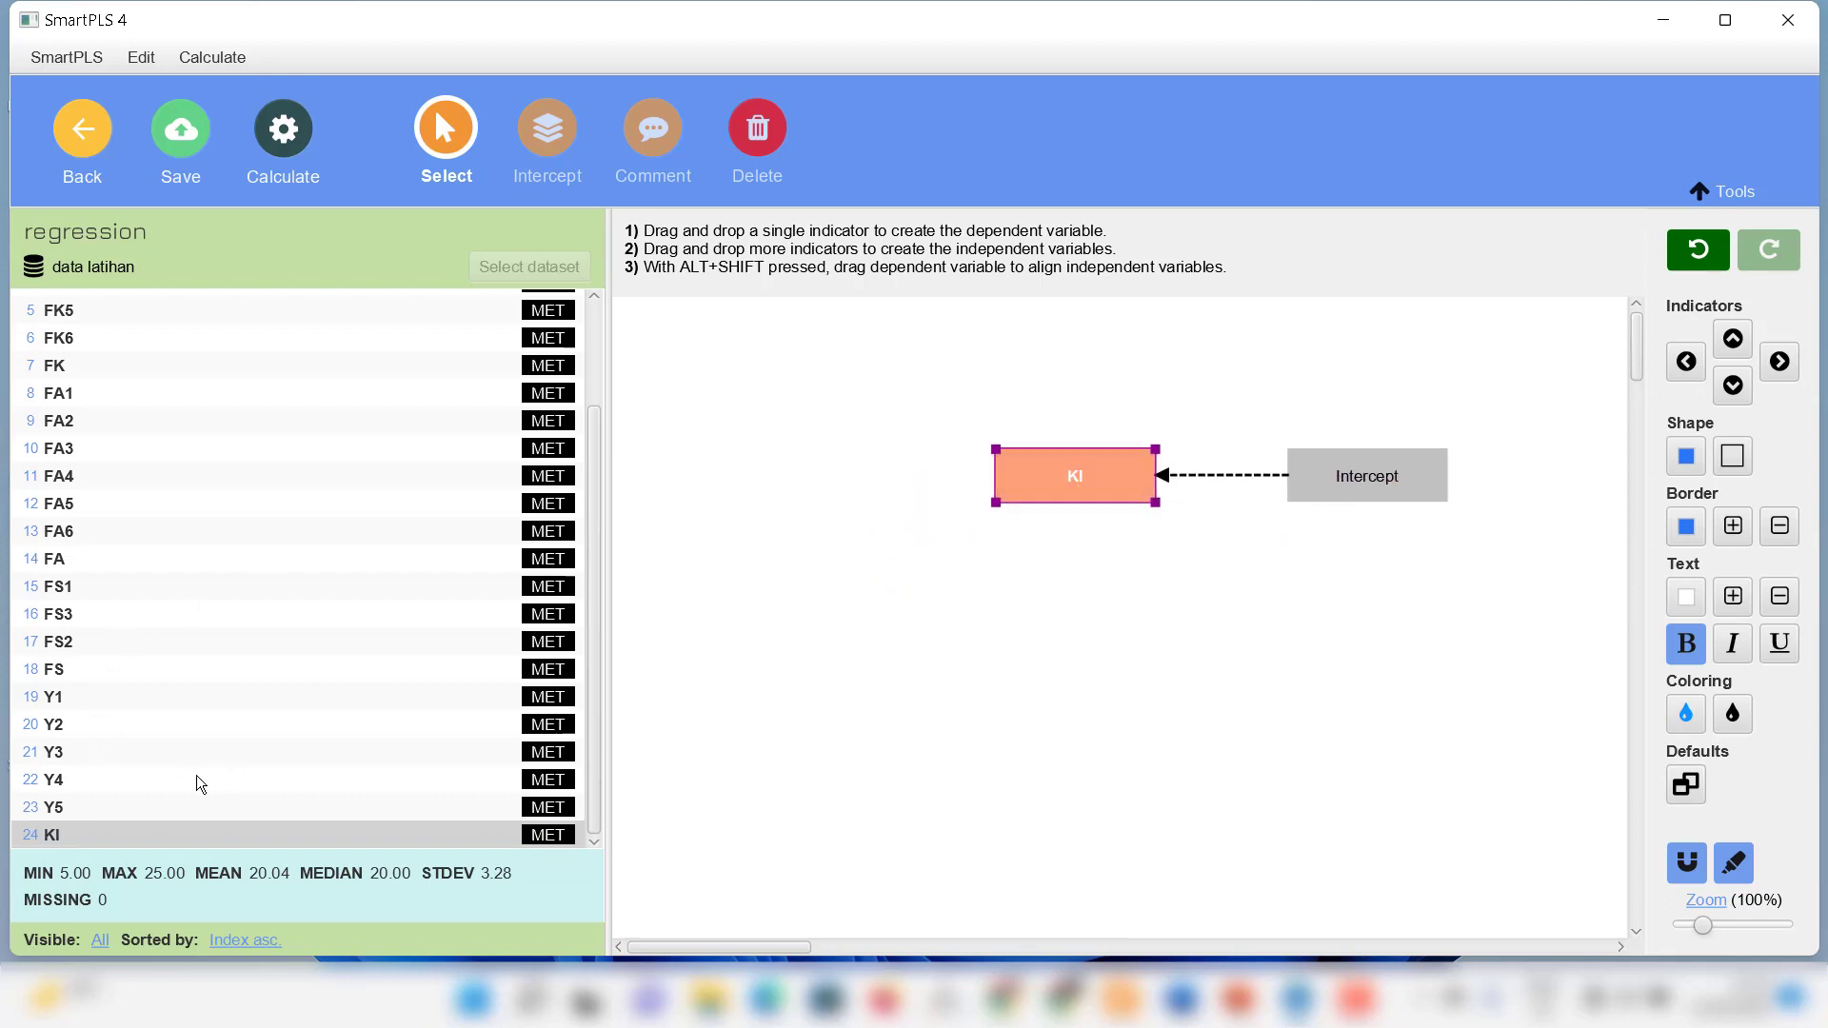
click(63, 678)
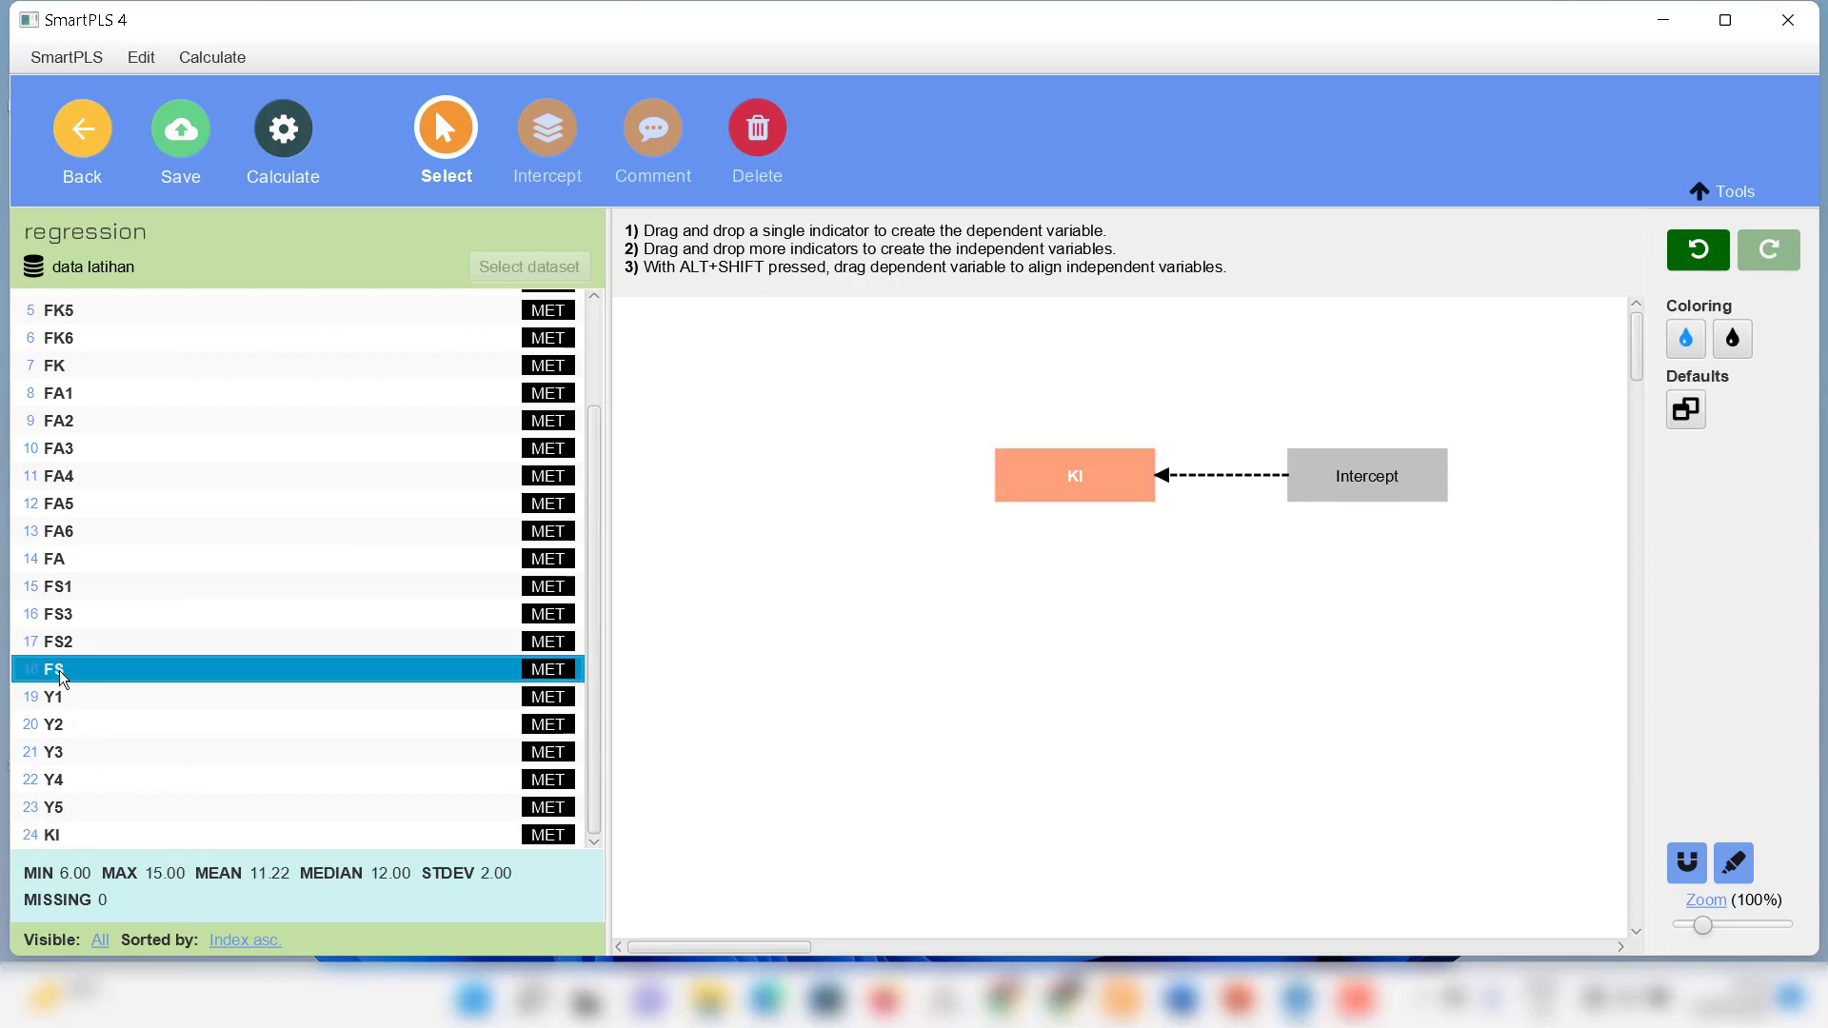
shift+click(66, 560)
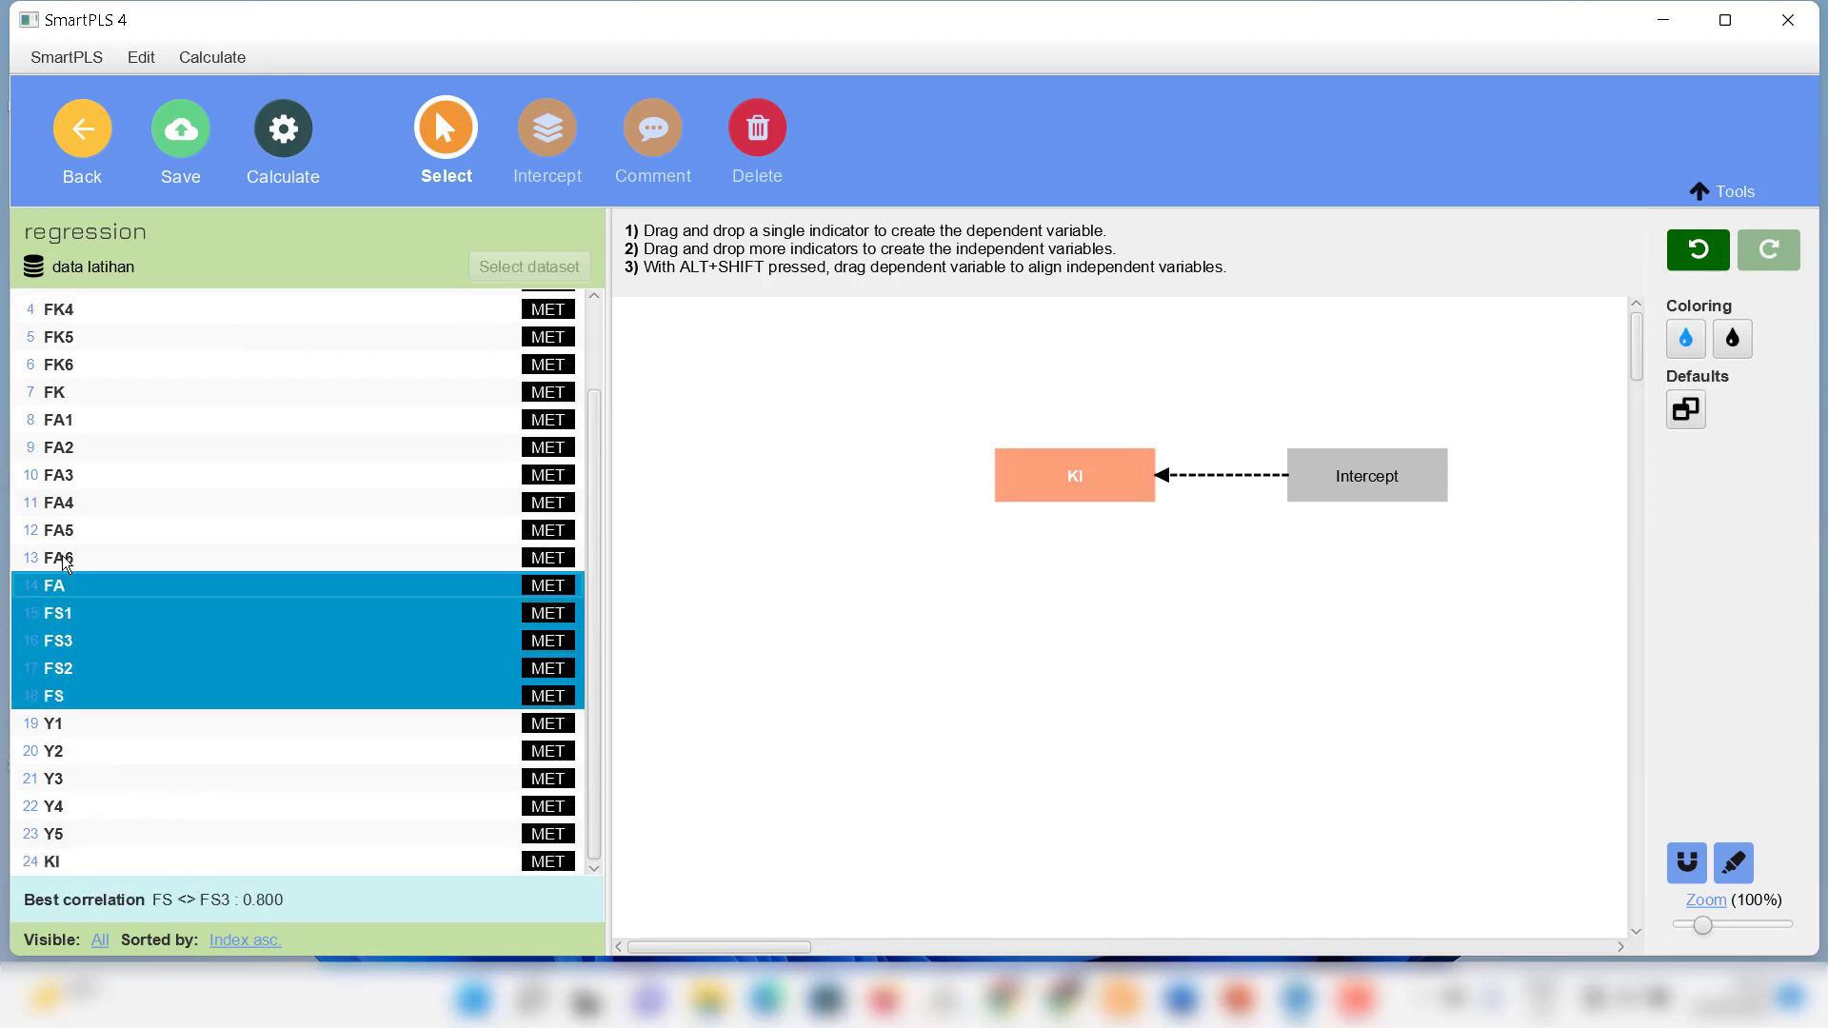
click(152, 594)
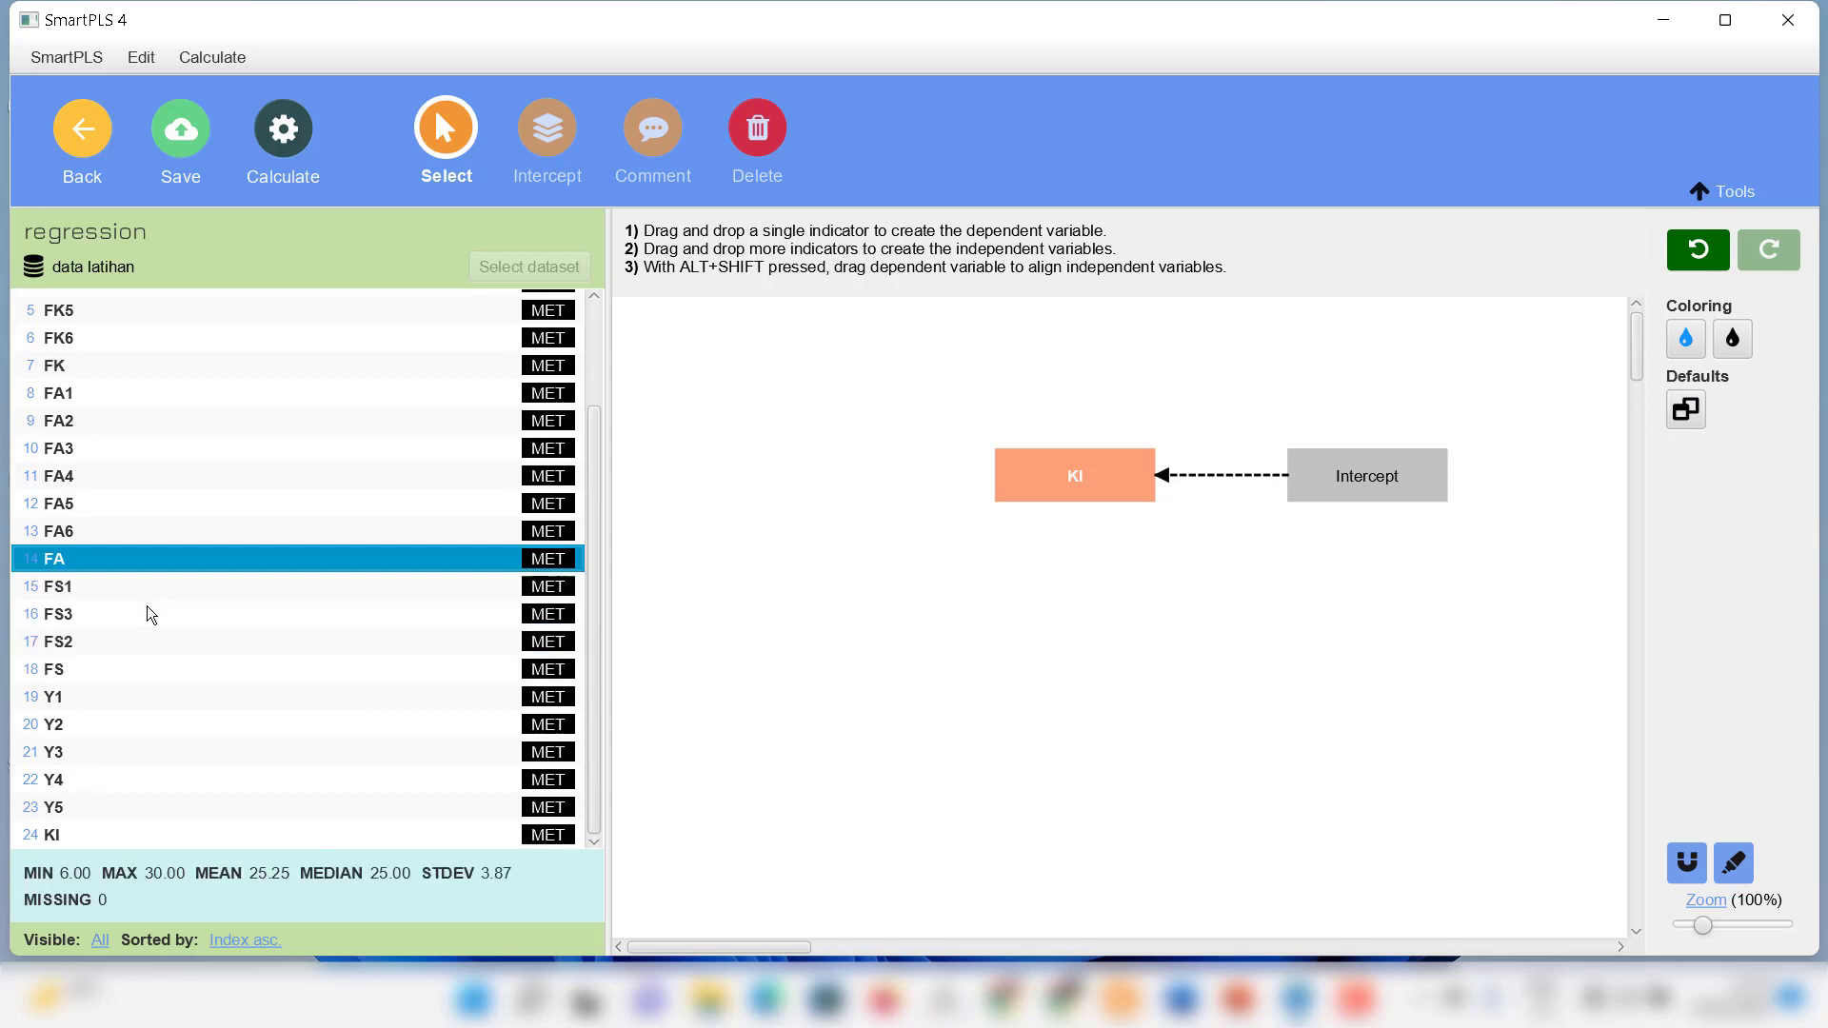
- Add the FK, FA and FS indicators as independent variables of KI, arranging them to its left near the canvas centre
click(65, 668)
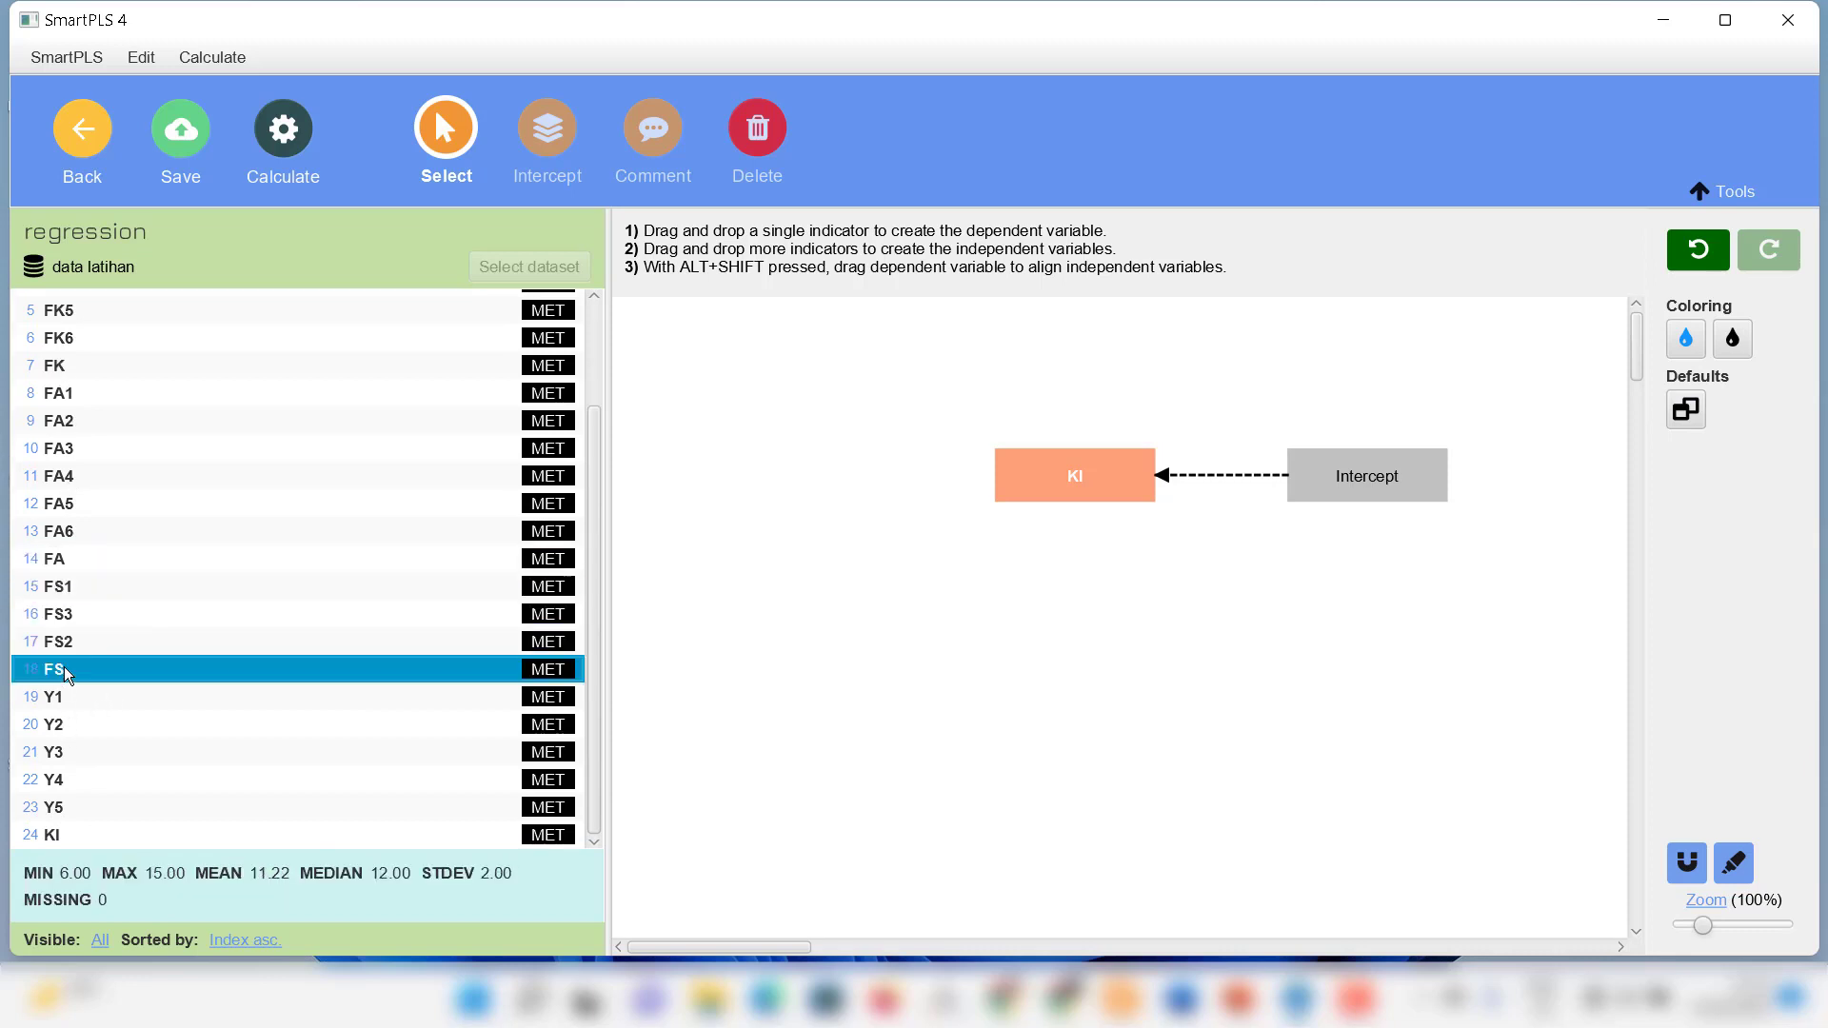
ctrl+click(62, 555)
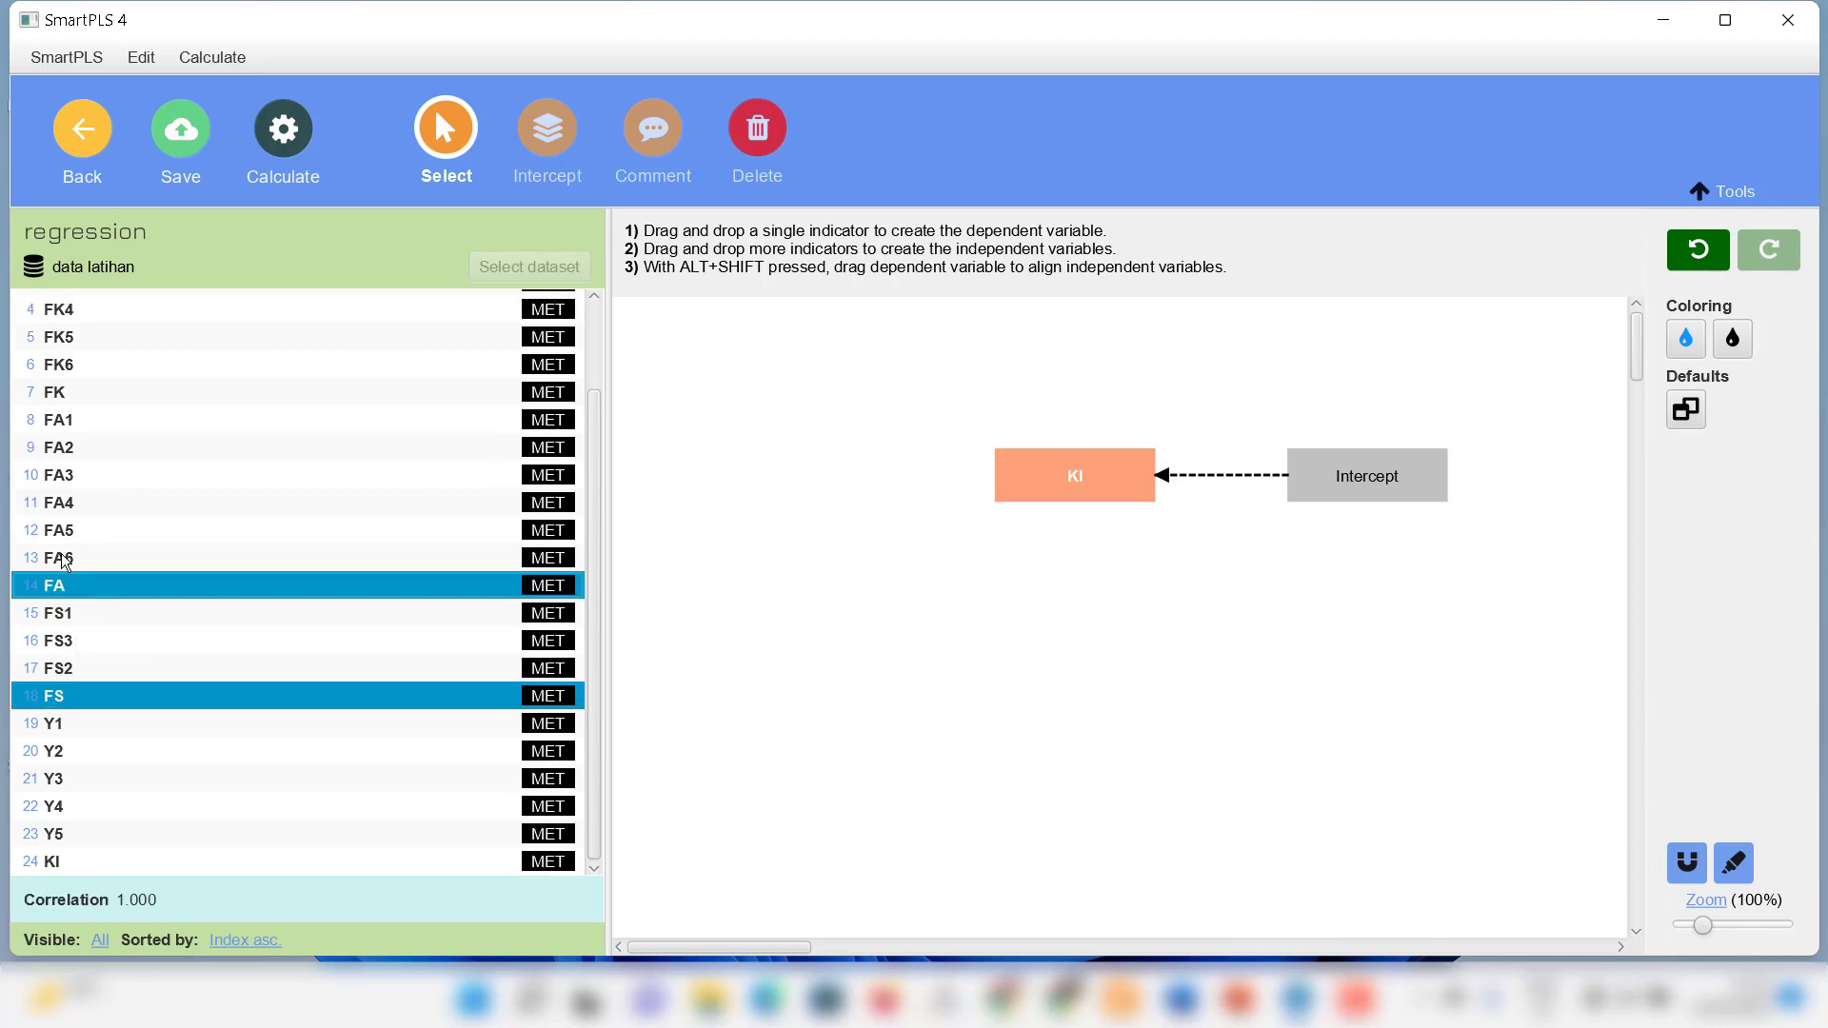
ctrl+click(63, 400)
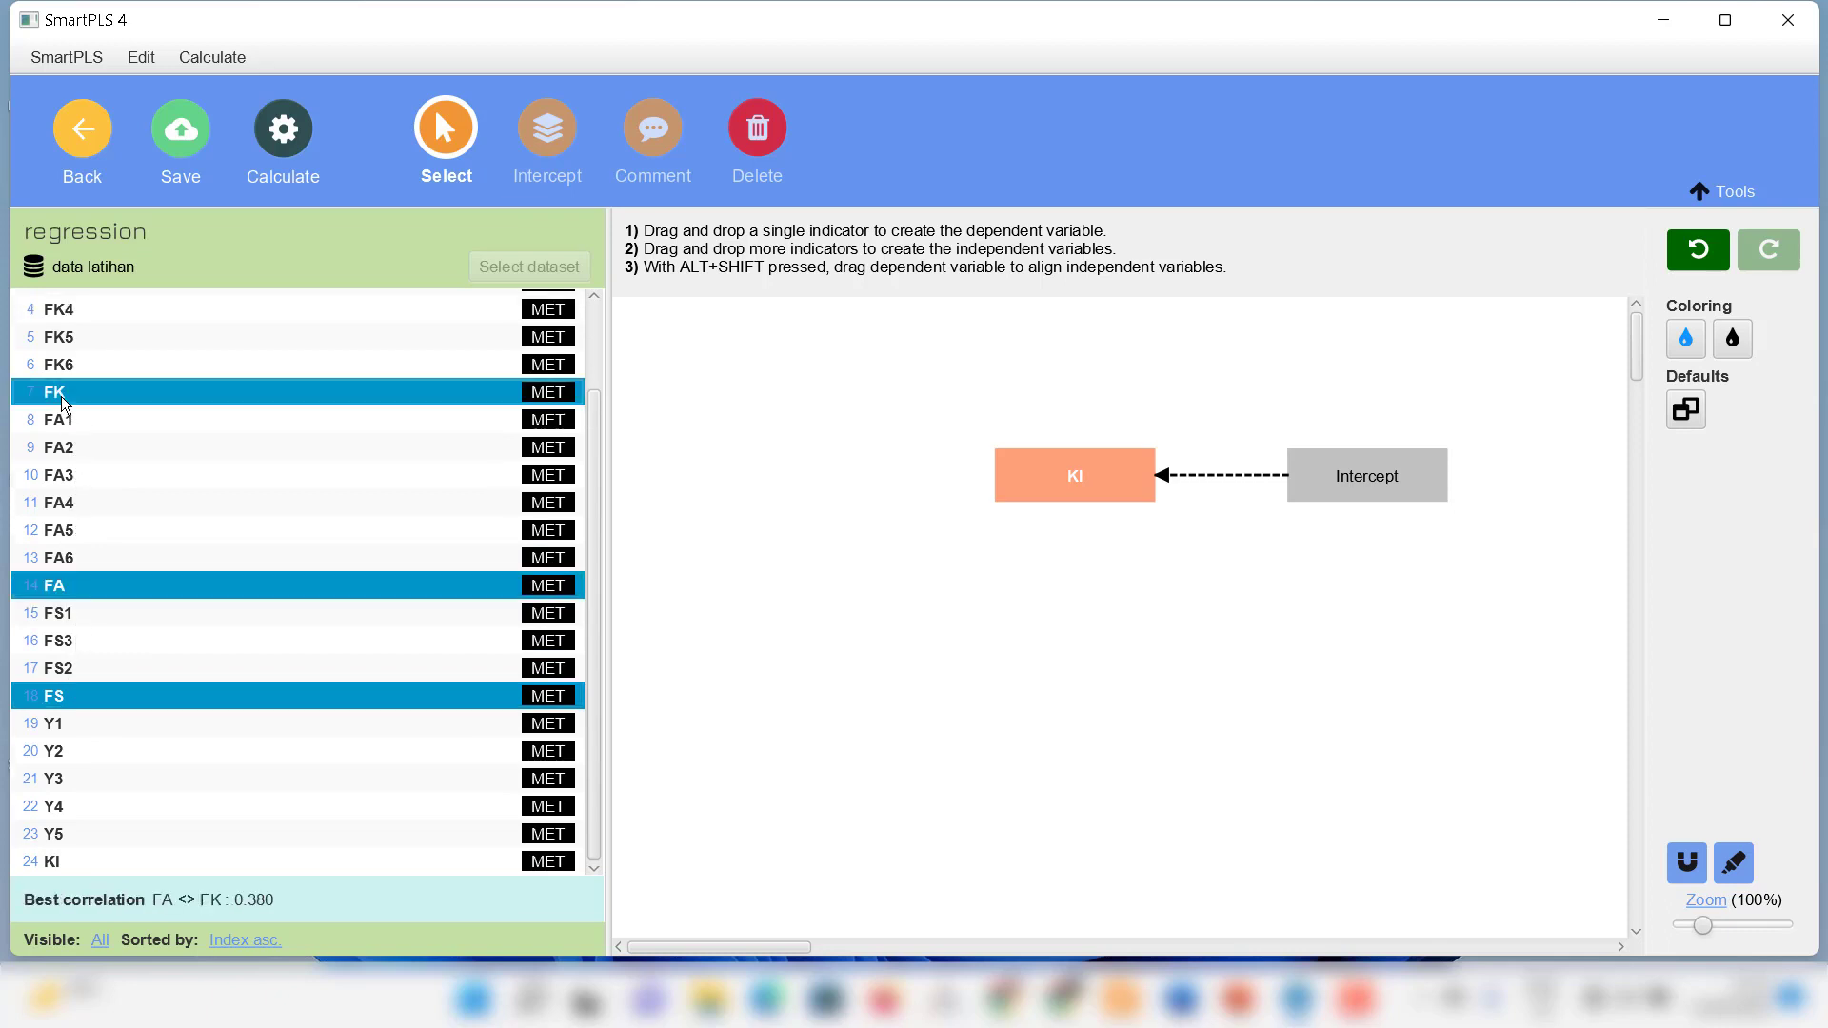
drag(62, 400, 861, 517)
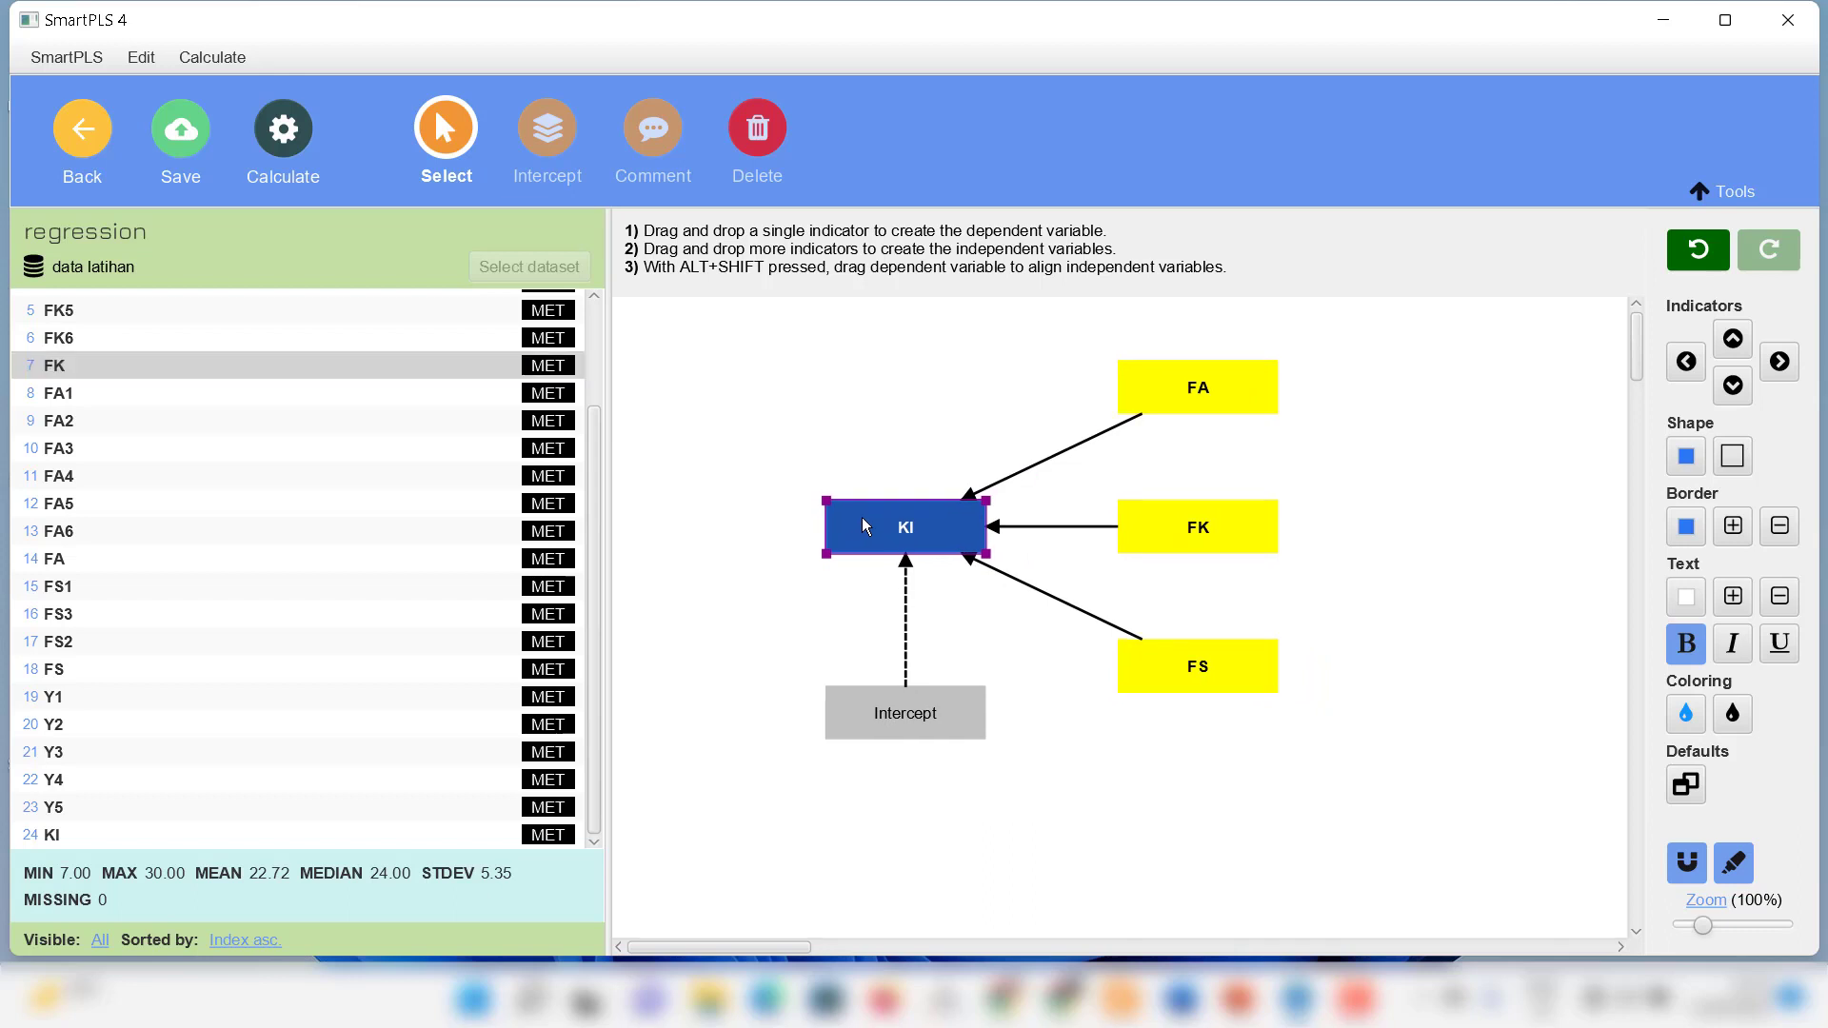
click(1686, 362)
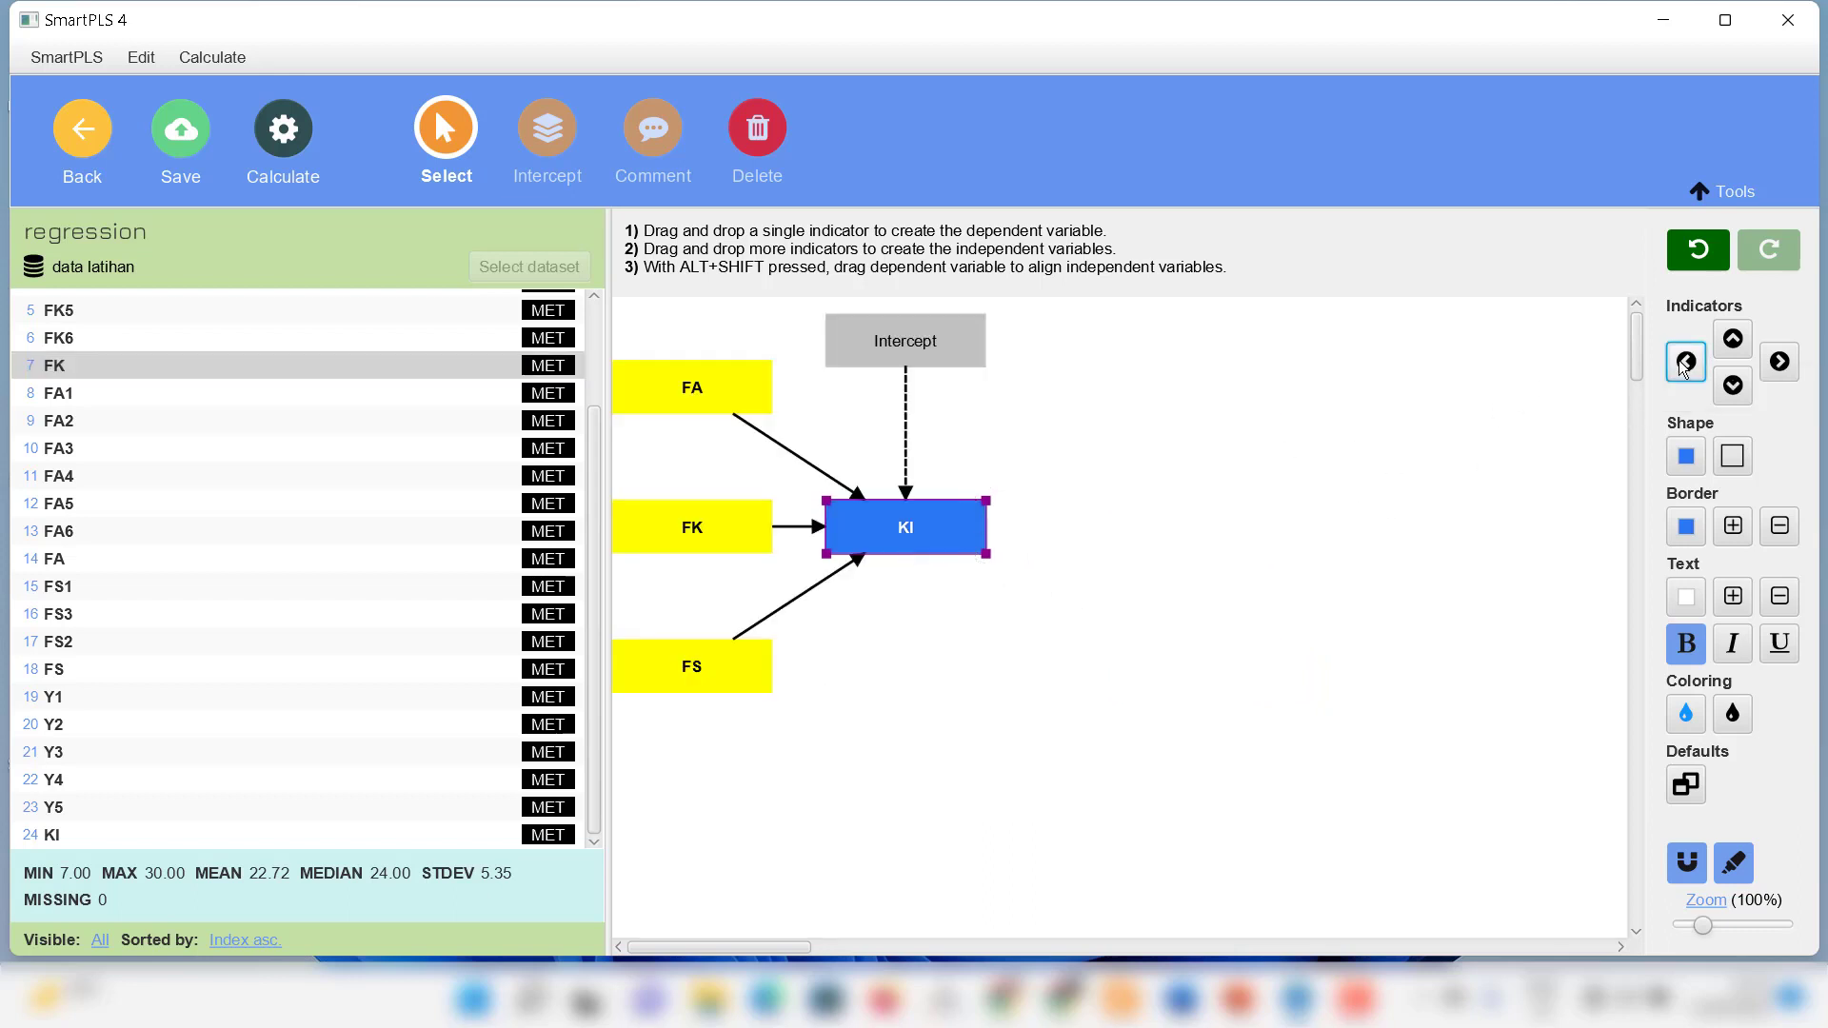
drag(939, 539, 1050, 542)
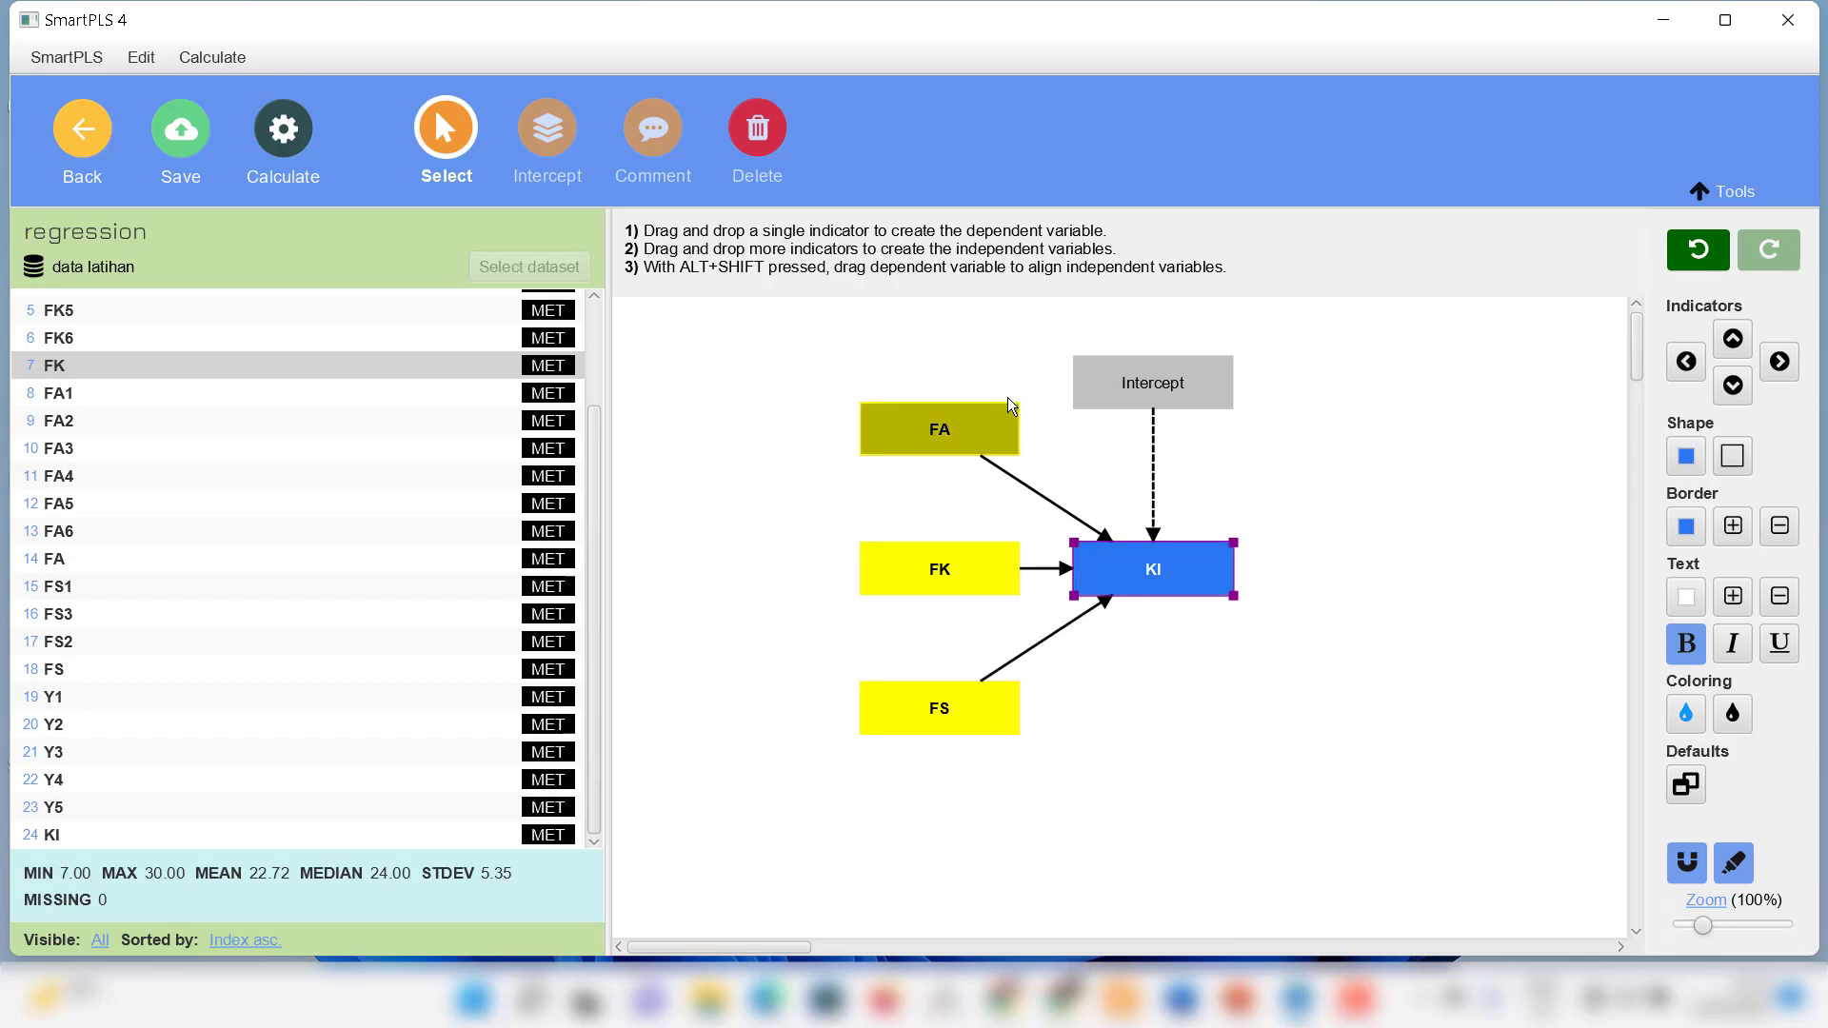
- Run the Regression analysis algorithm on the regression model
click(286, 131)
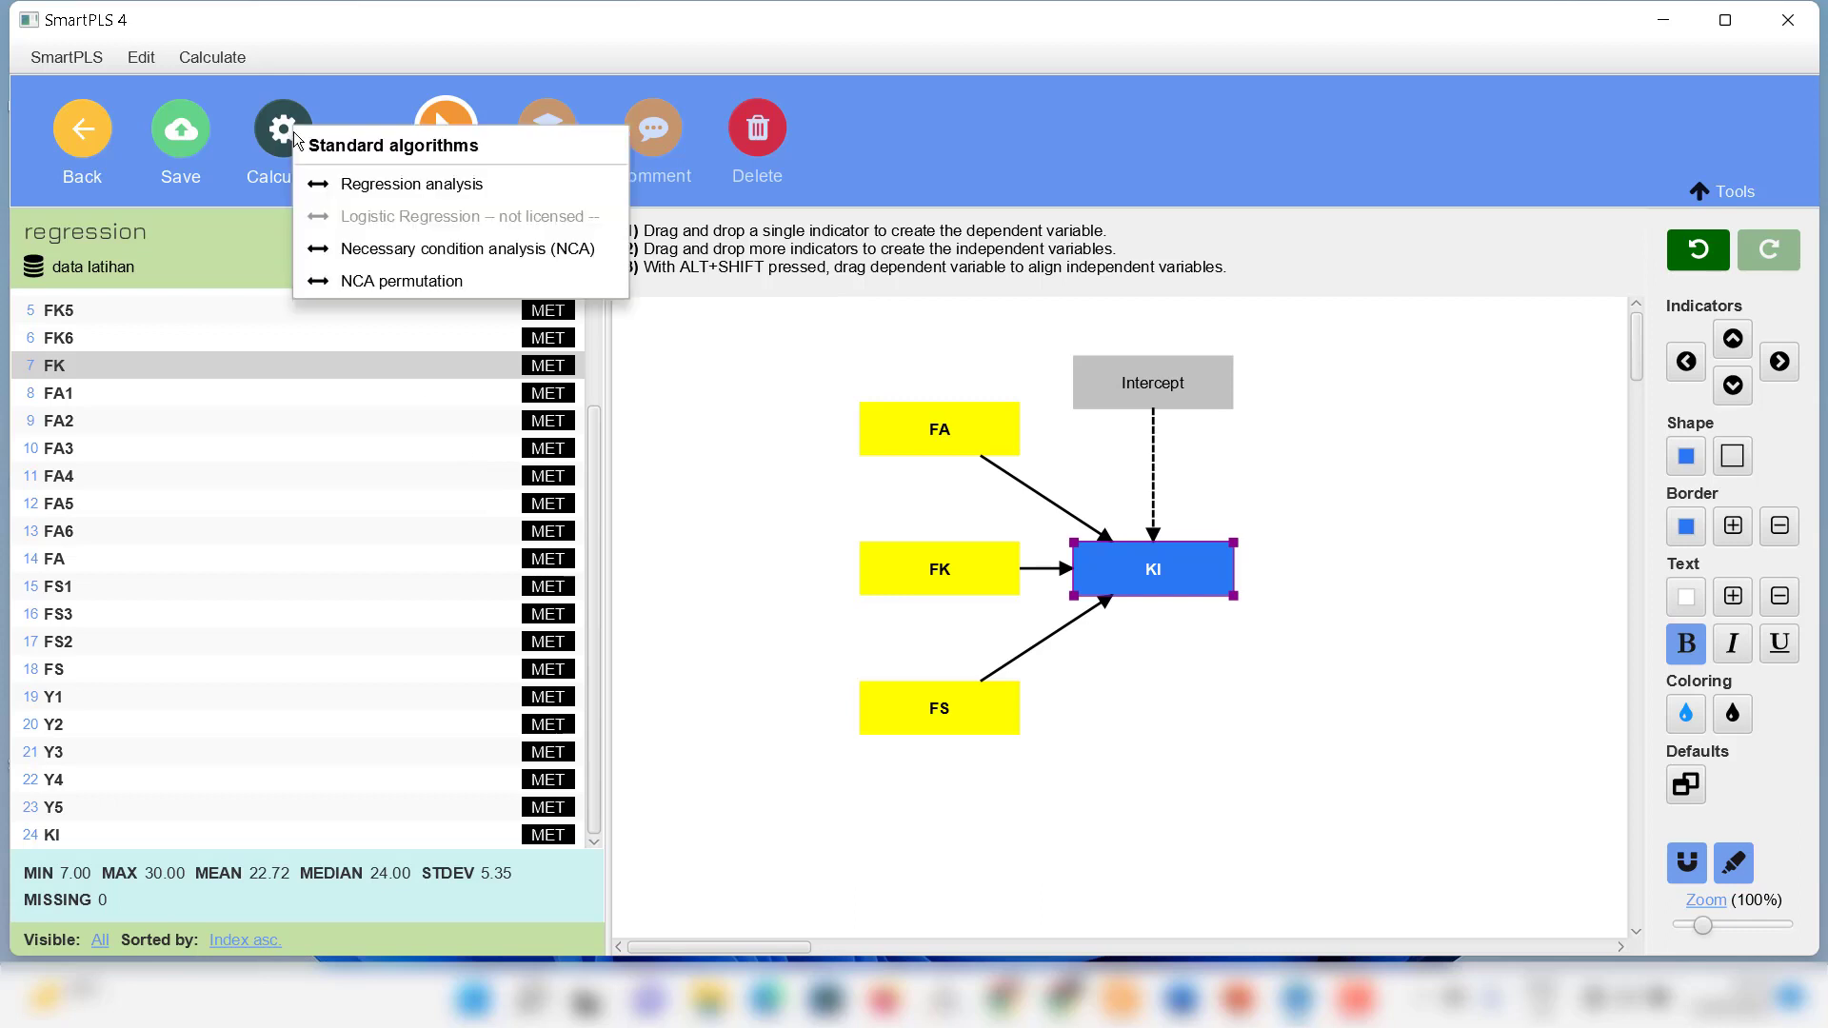
click(449, 183)
click(1099, 917)
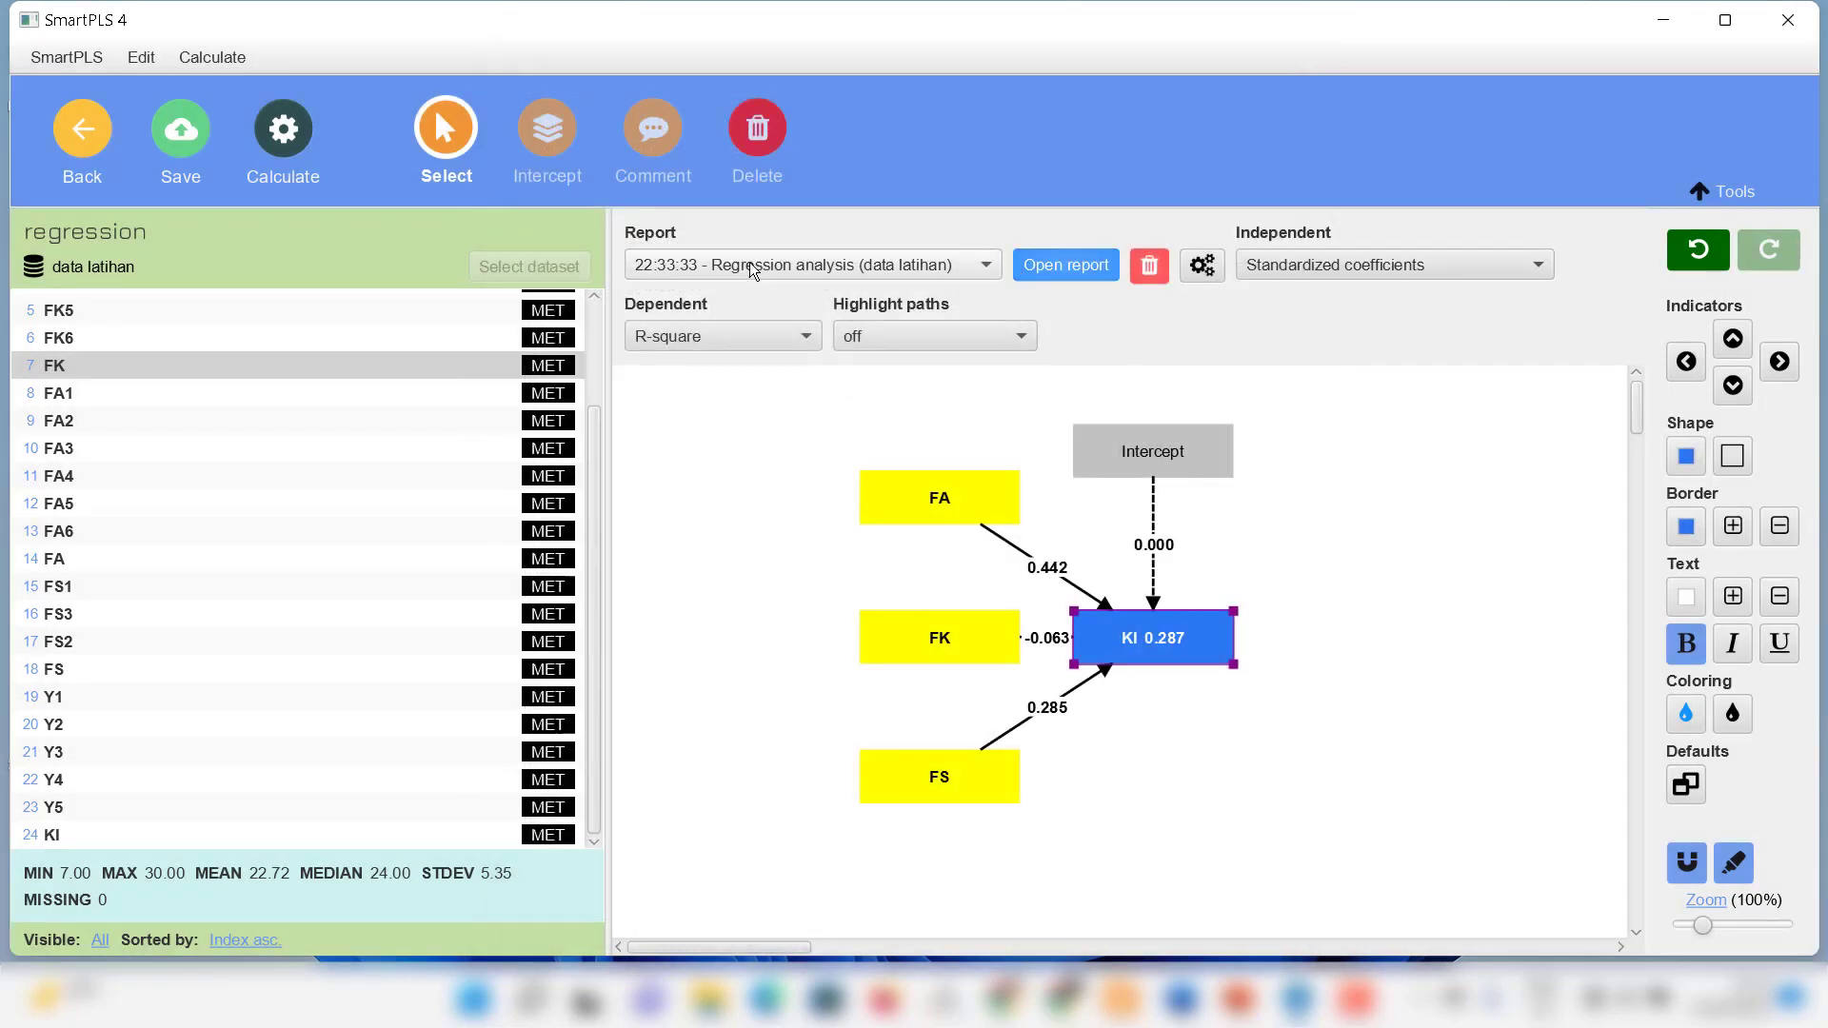
- Open the regression analysis report and examine the summary coefficients and summary ANOVA tables
click(1051, 272)
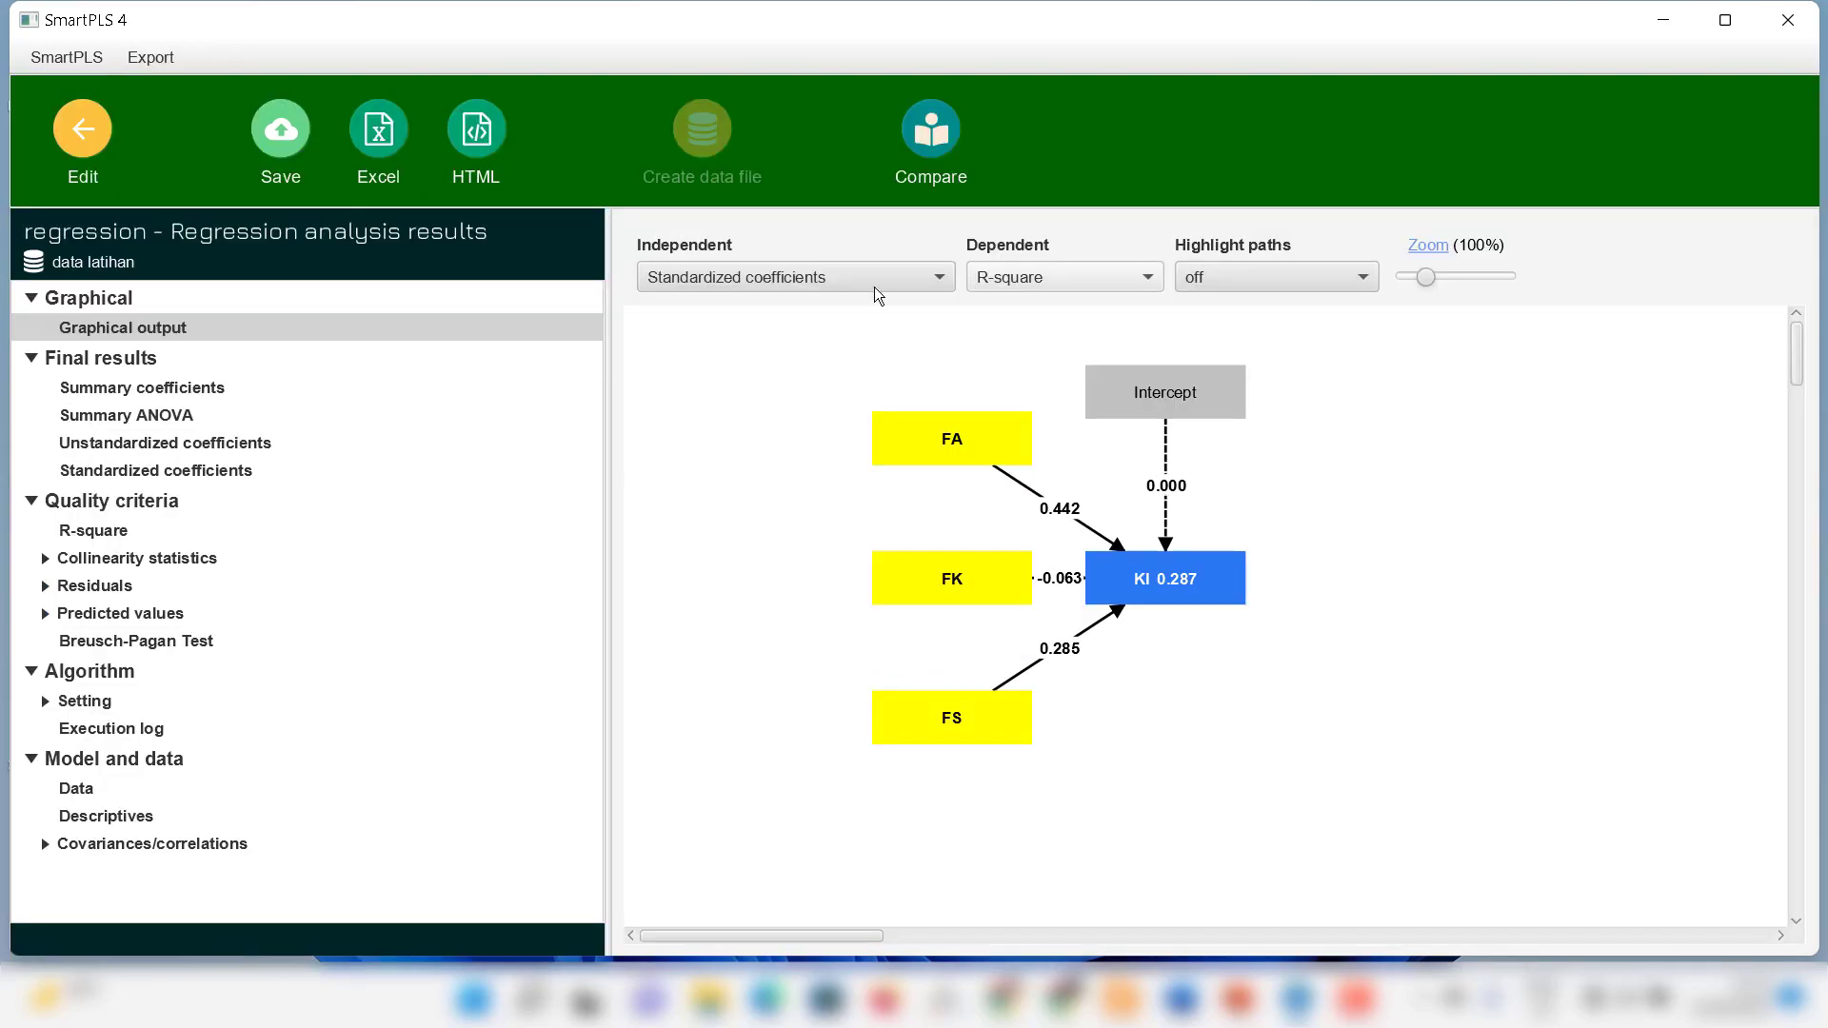
click(113, 387)
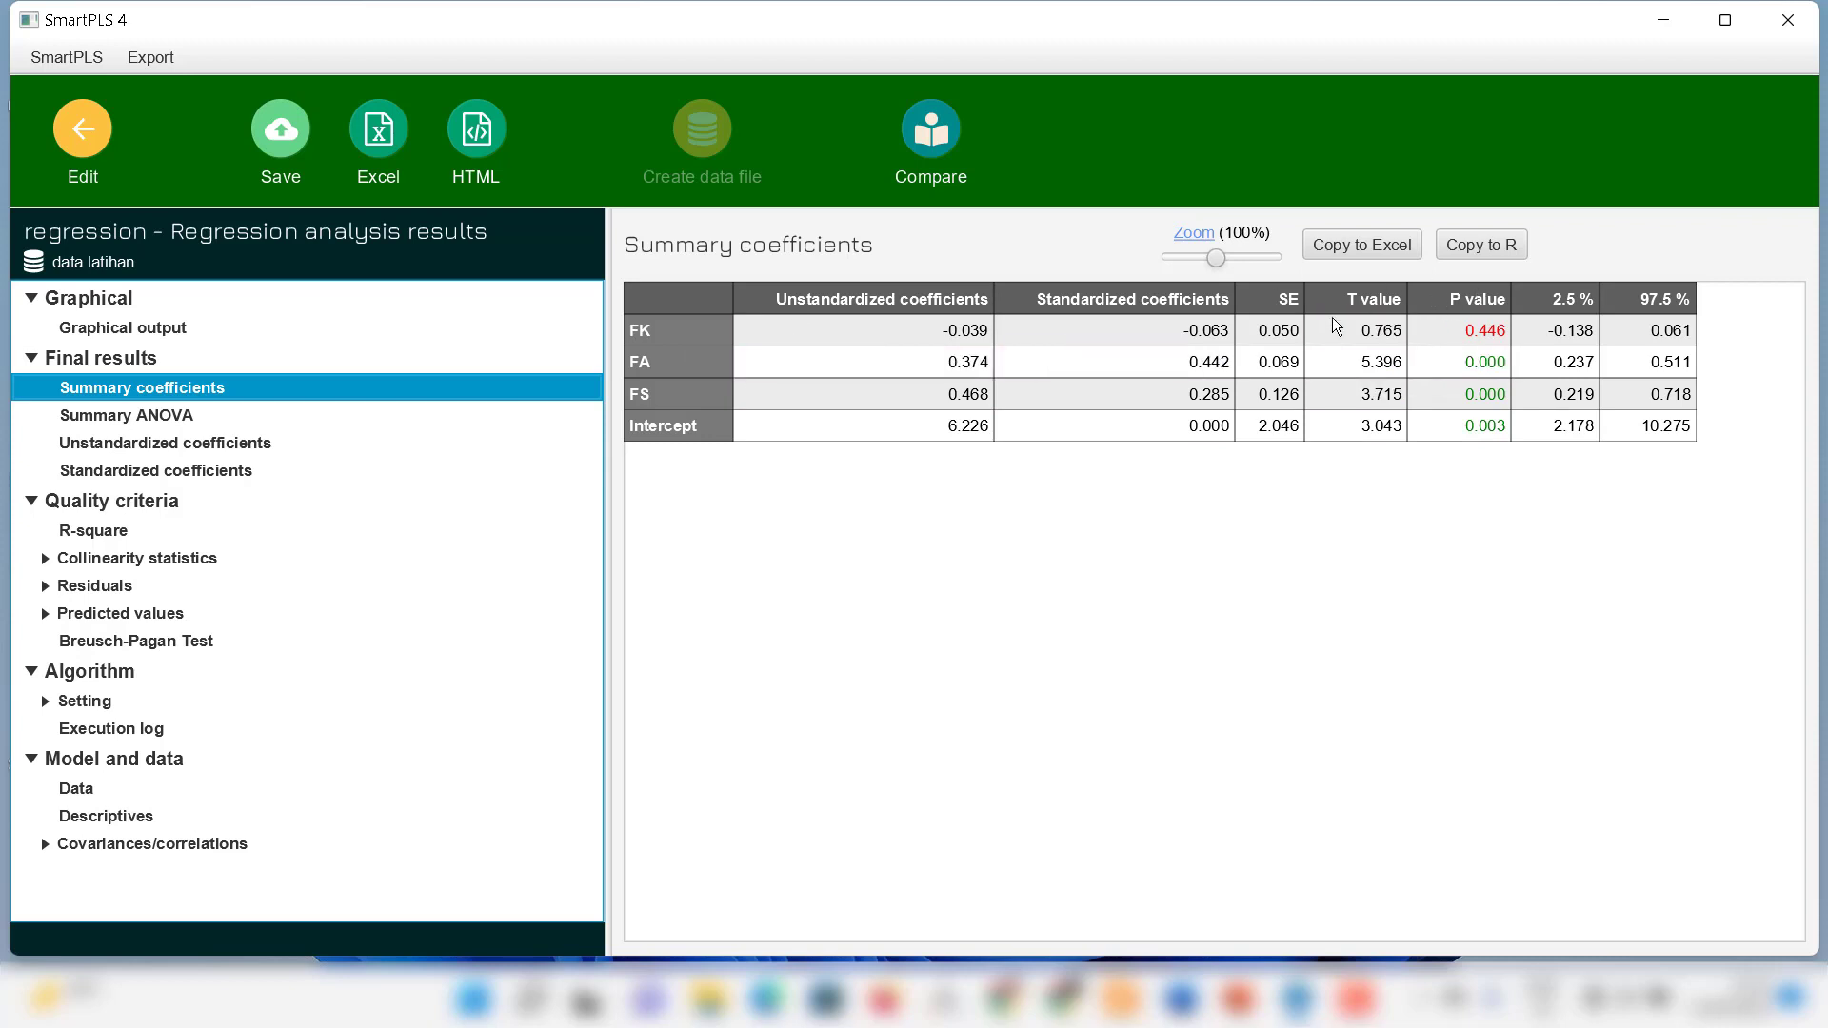
click(156, 420)
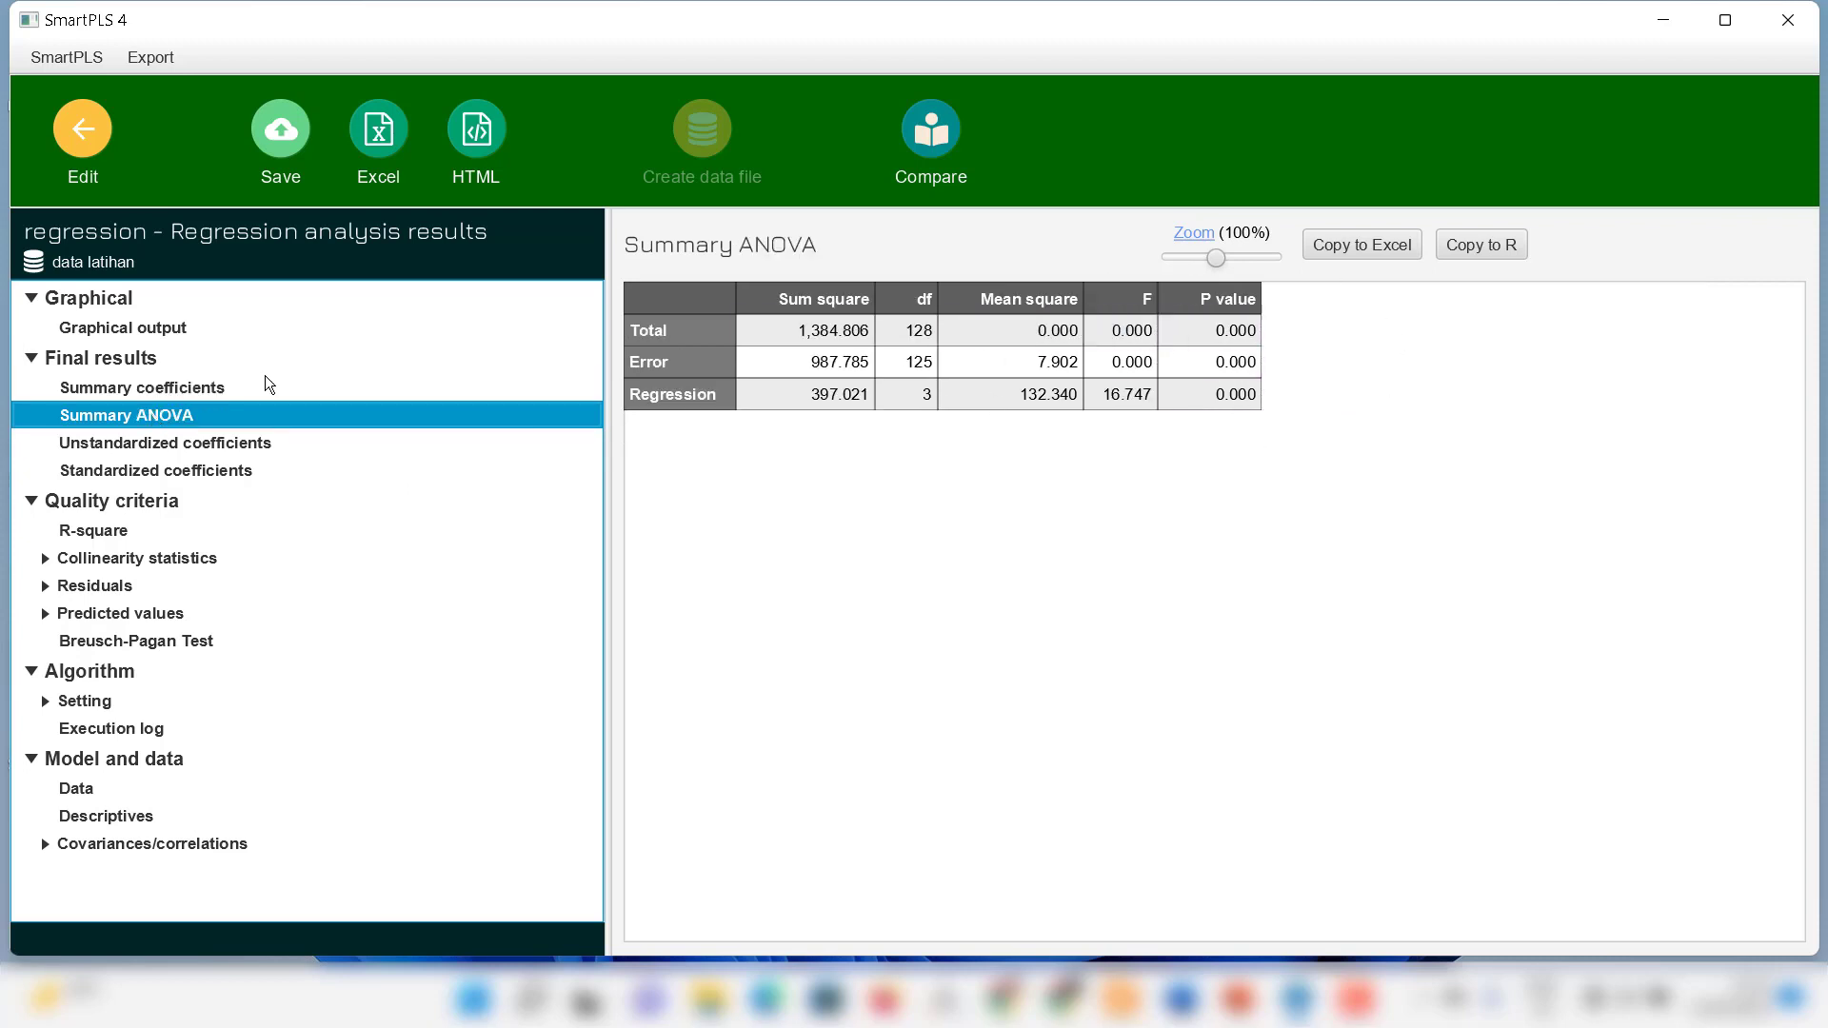
click(111, 381)
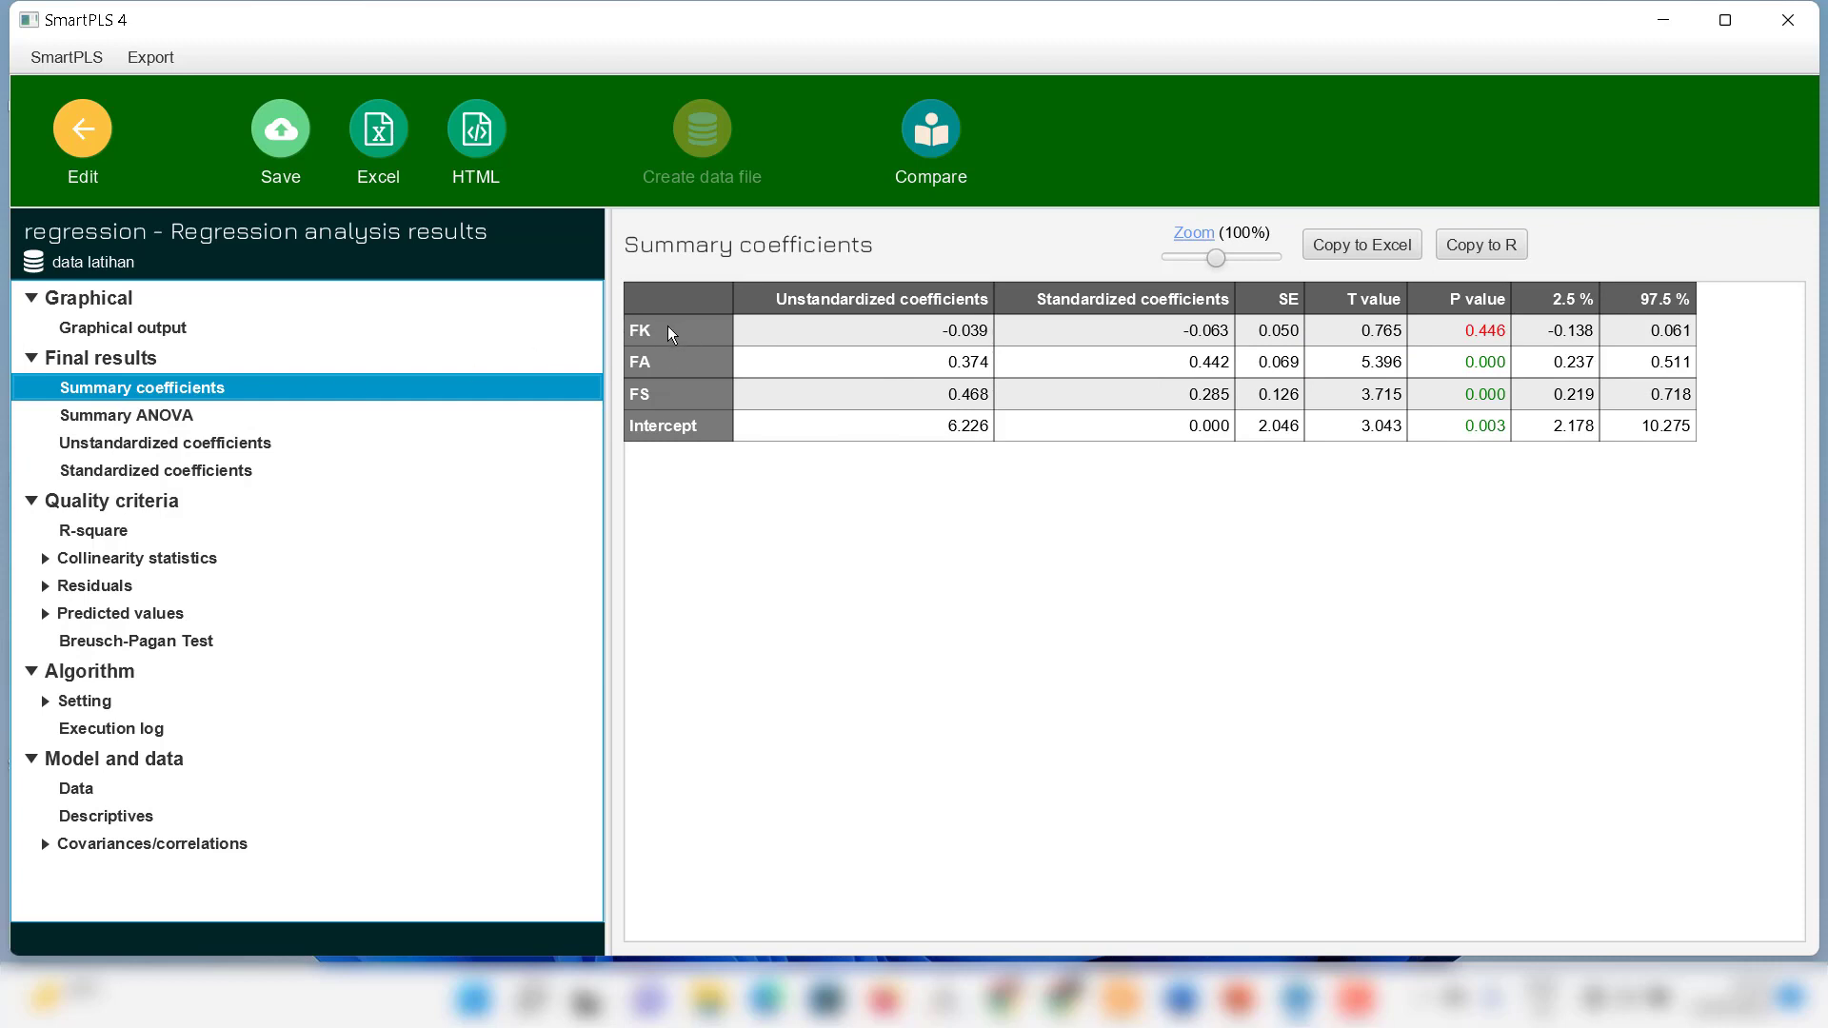
click(149, 419)
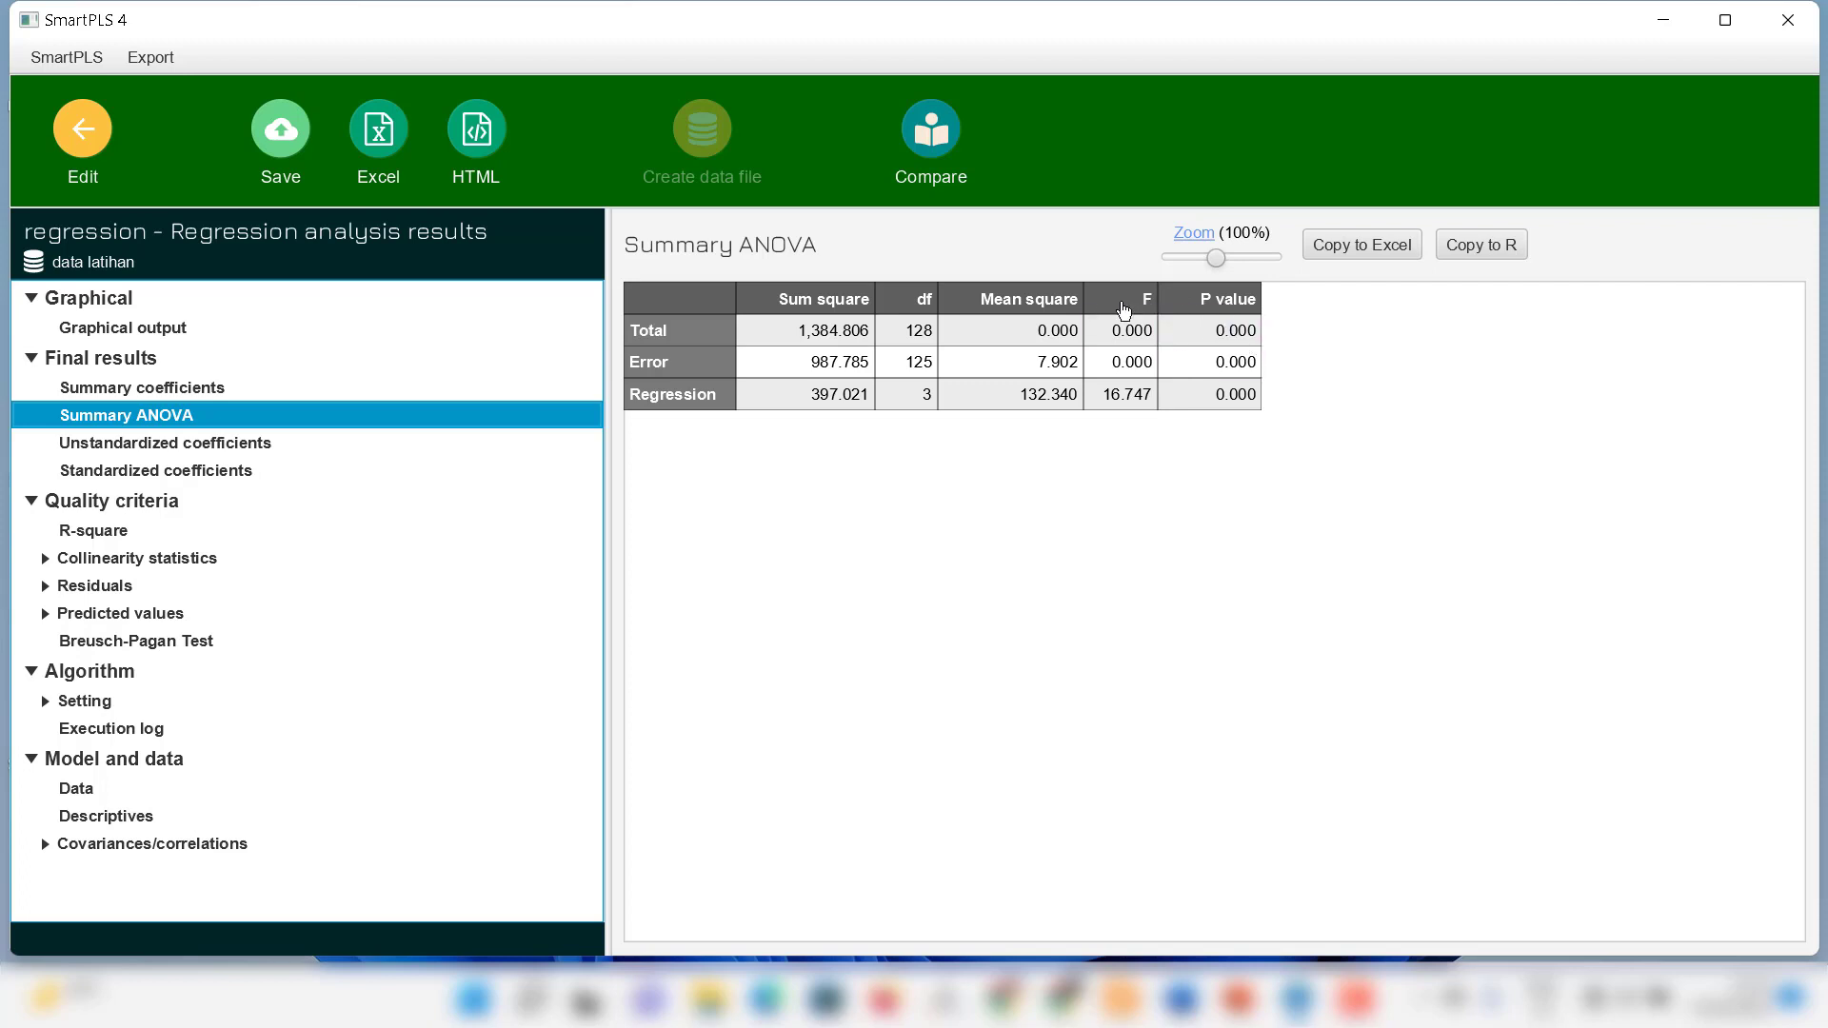
click(861, 478)
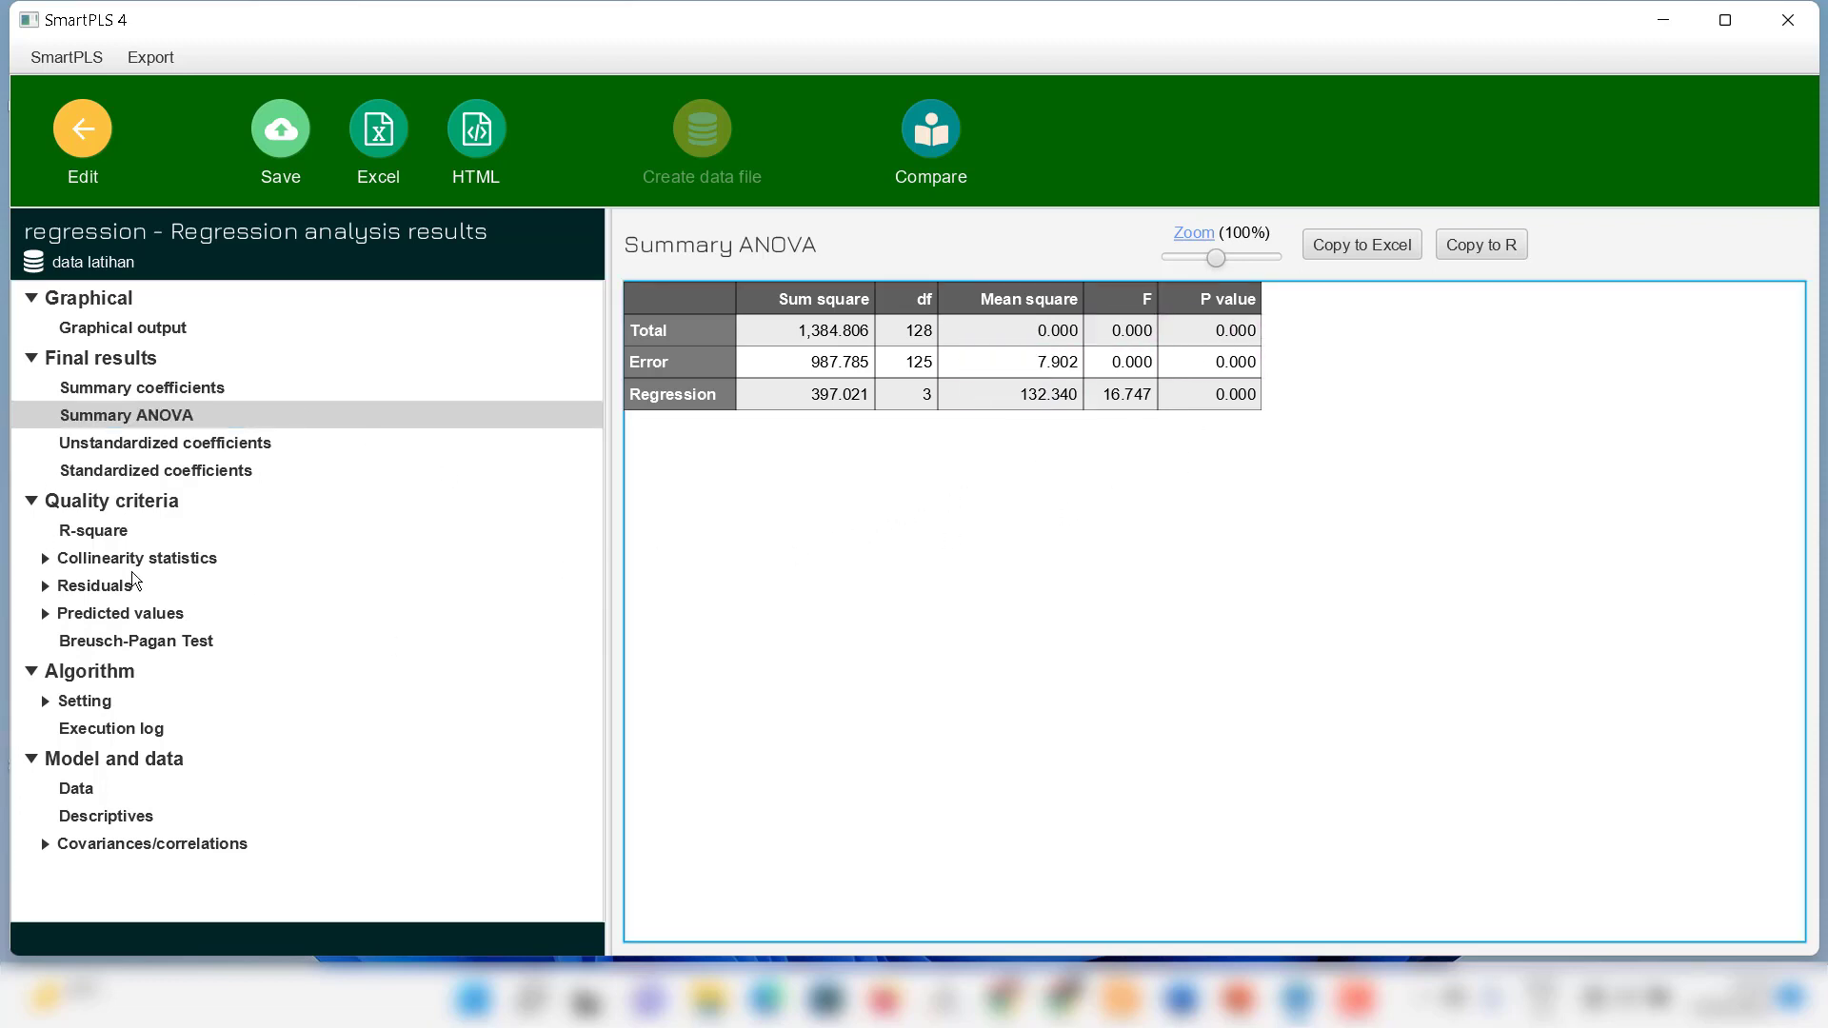
- Examine the R-square results for KI in the quality criteria and return to the model editor
click(99, 534)
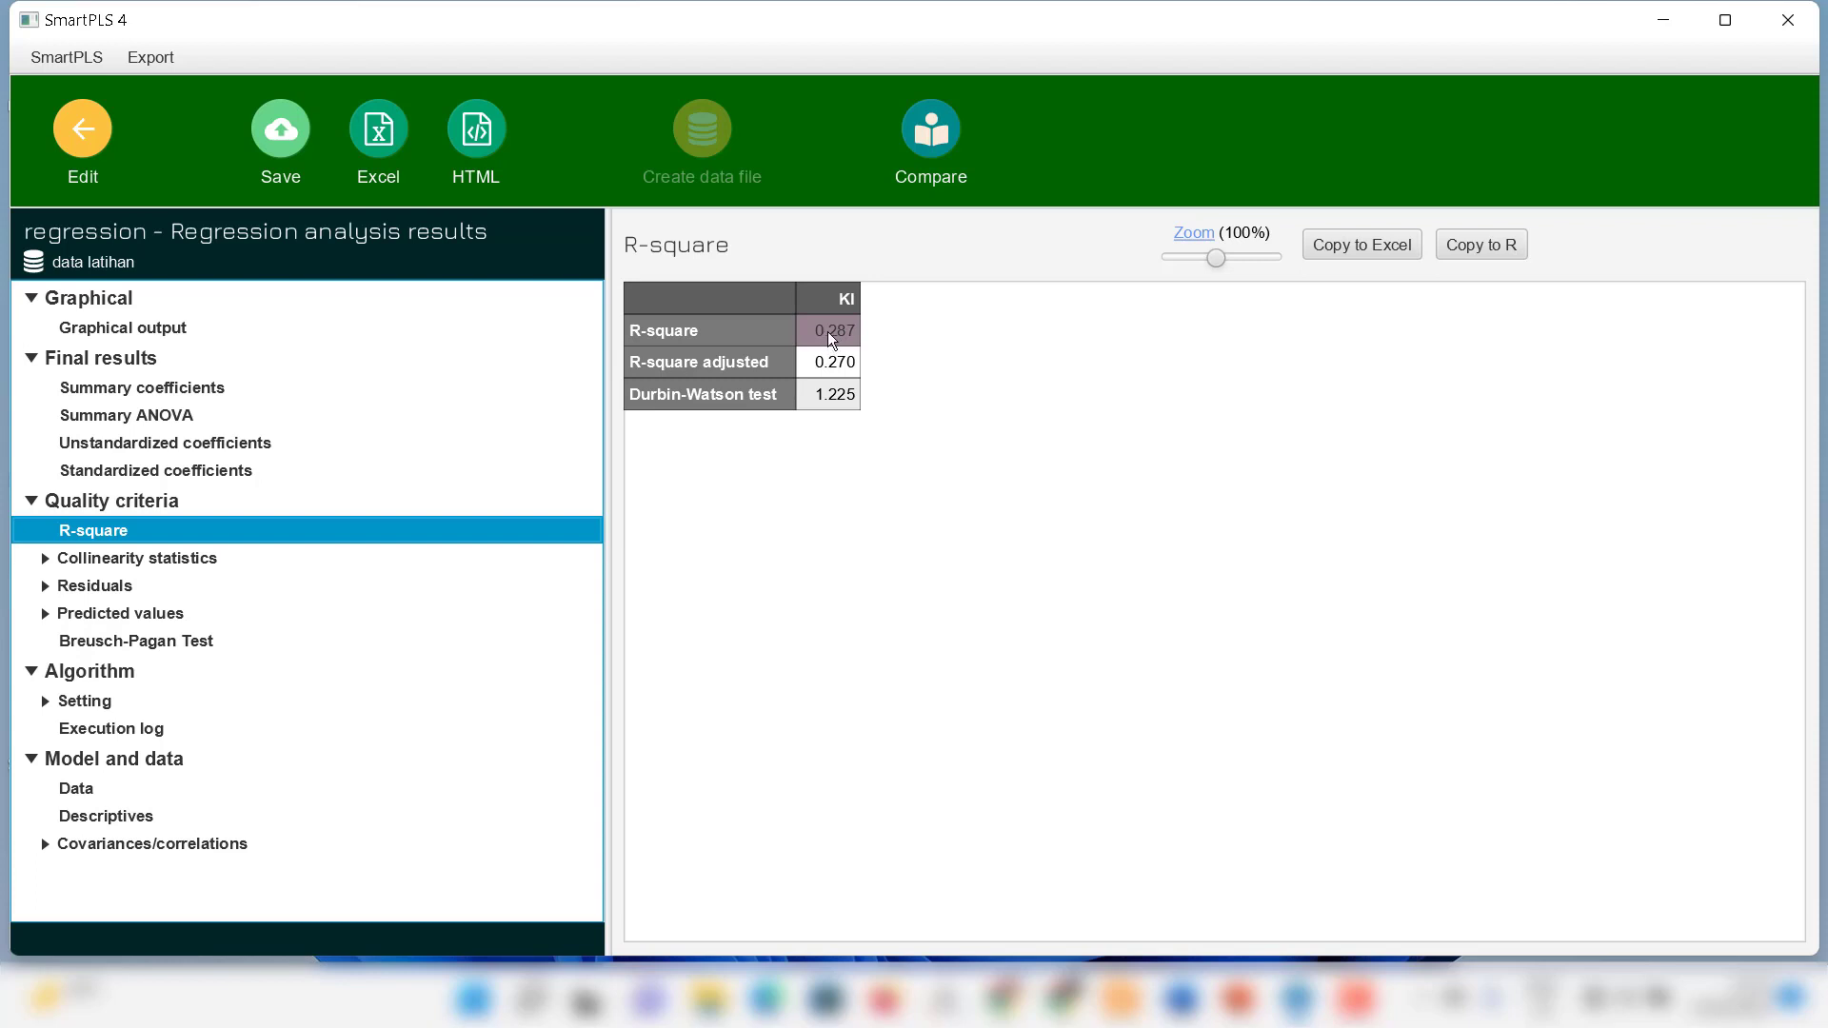
click(855, 338)
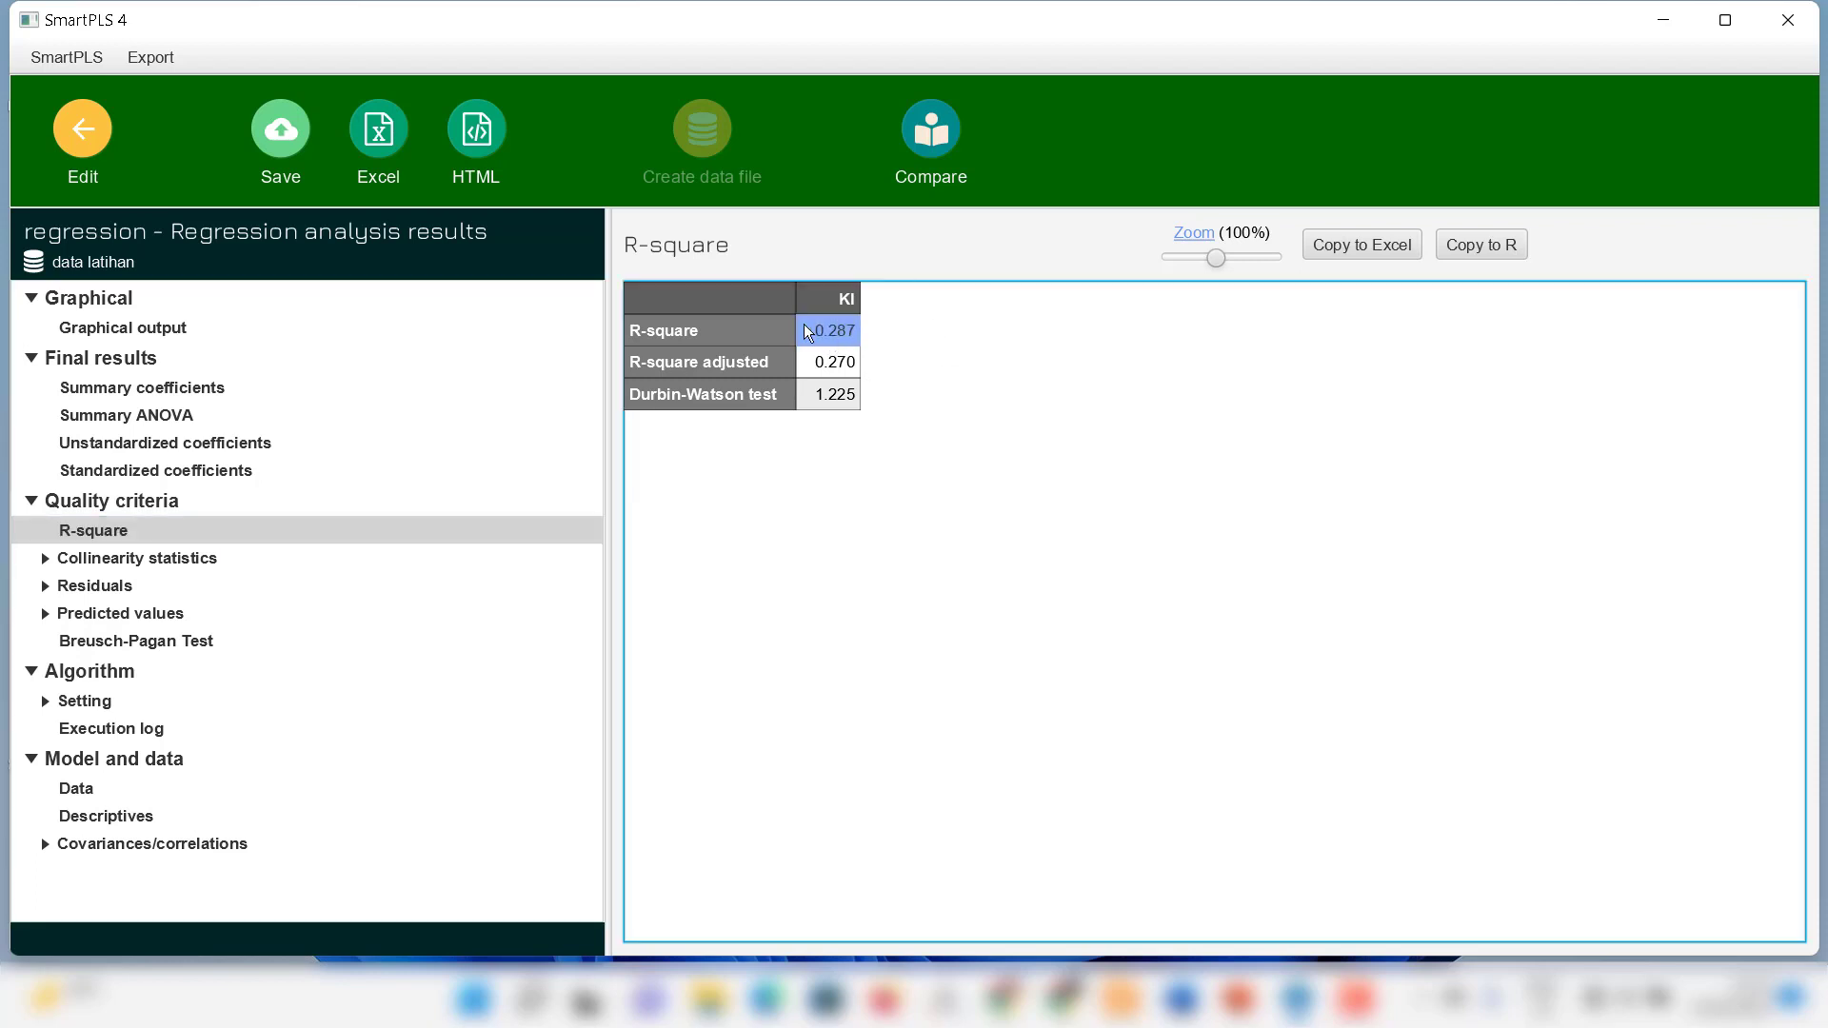
click(854, 474)
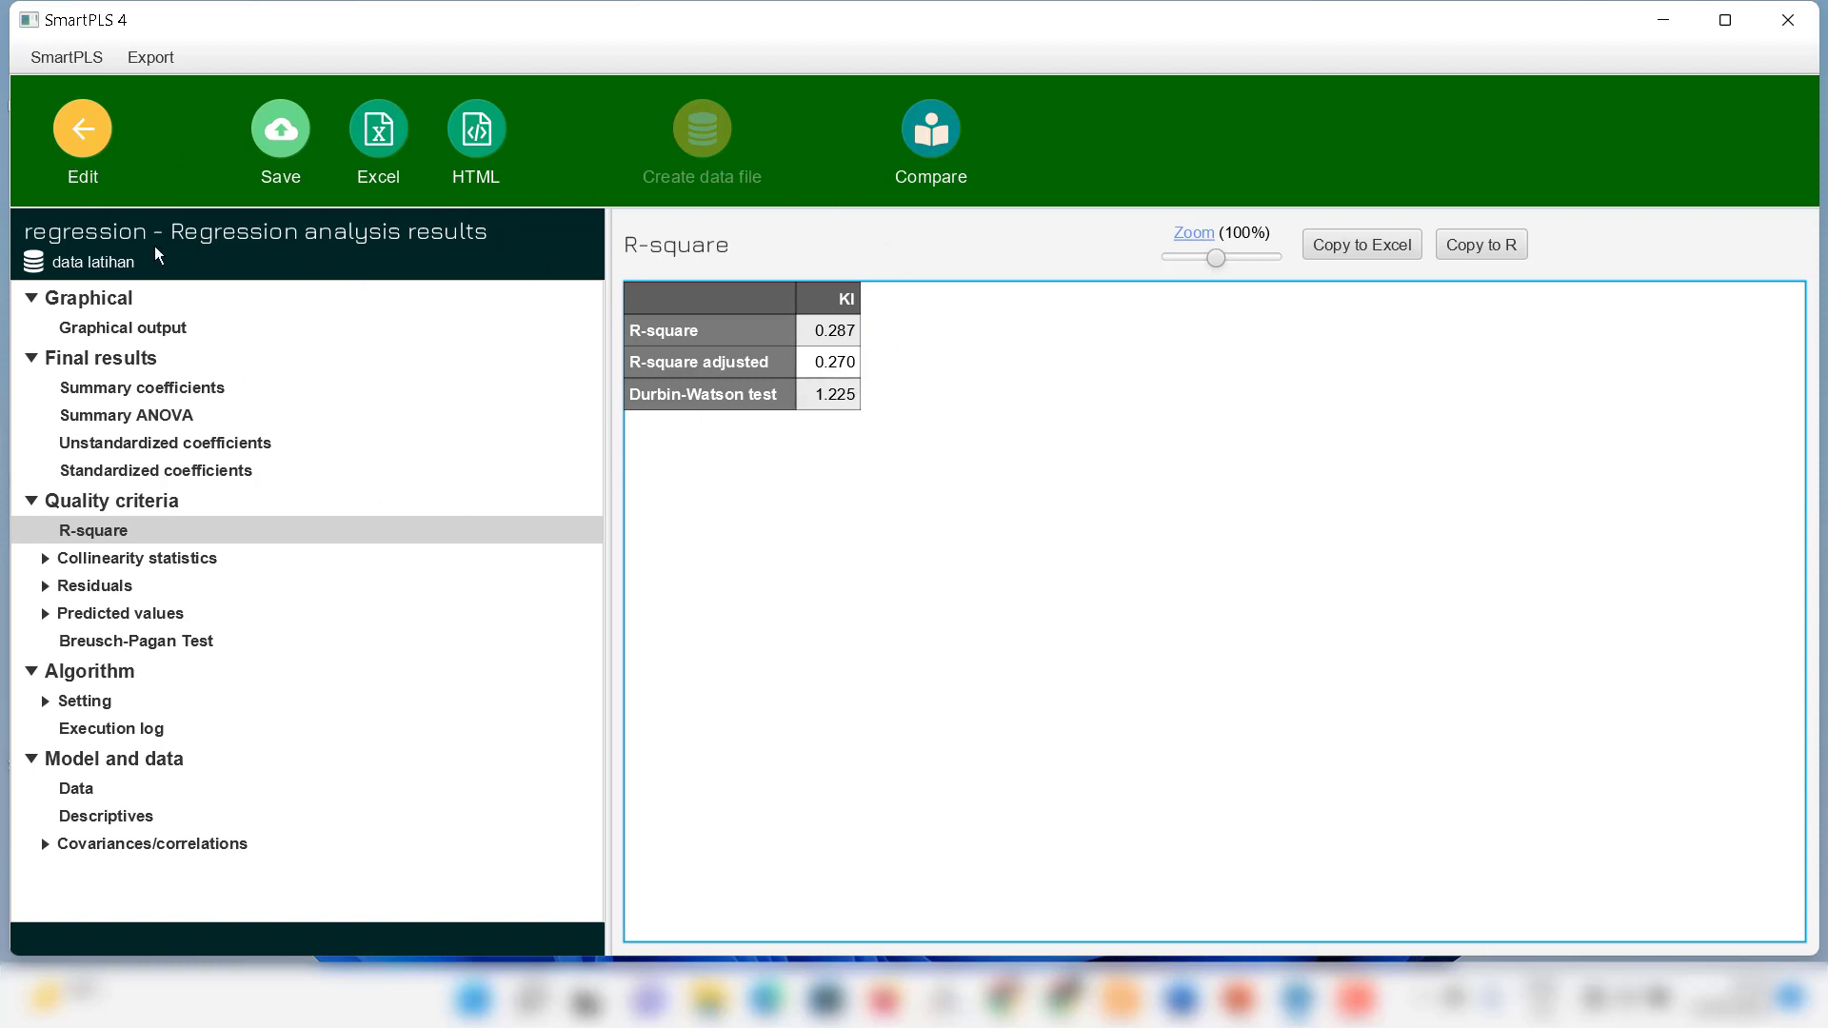
click(83, 129)
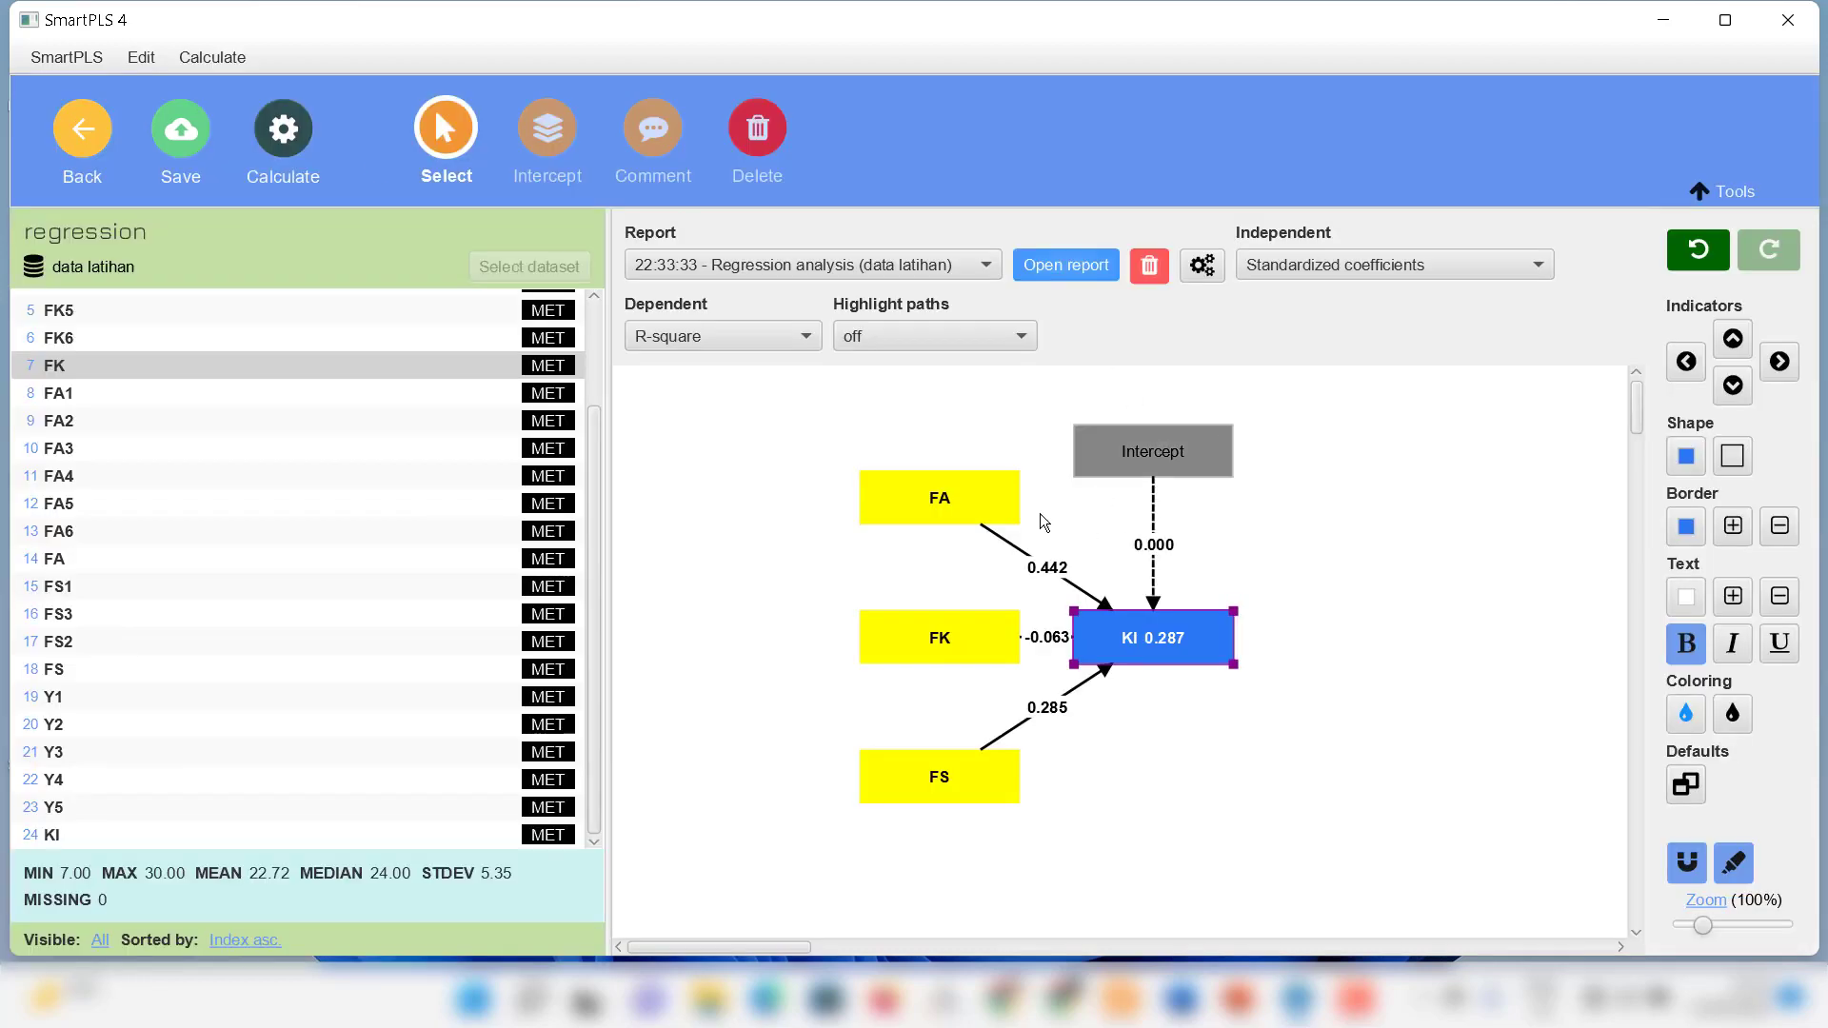
- Export the regression graph as a PNG image file named "regression" on the Desktop, with comments hidden
right_click(1323, 500)
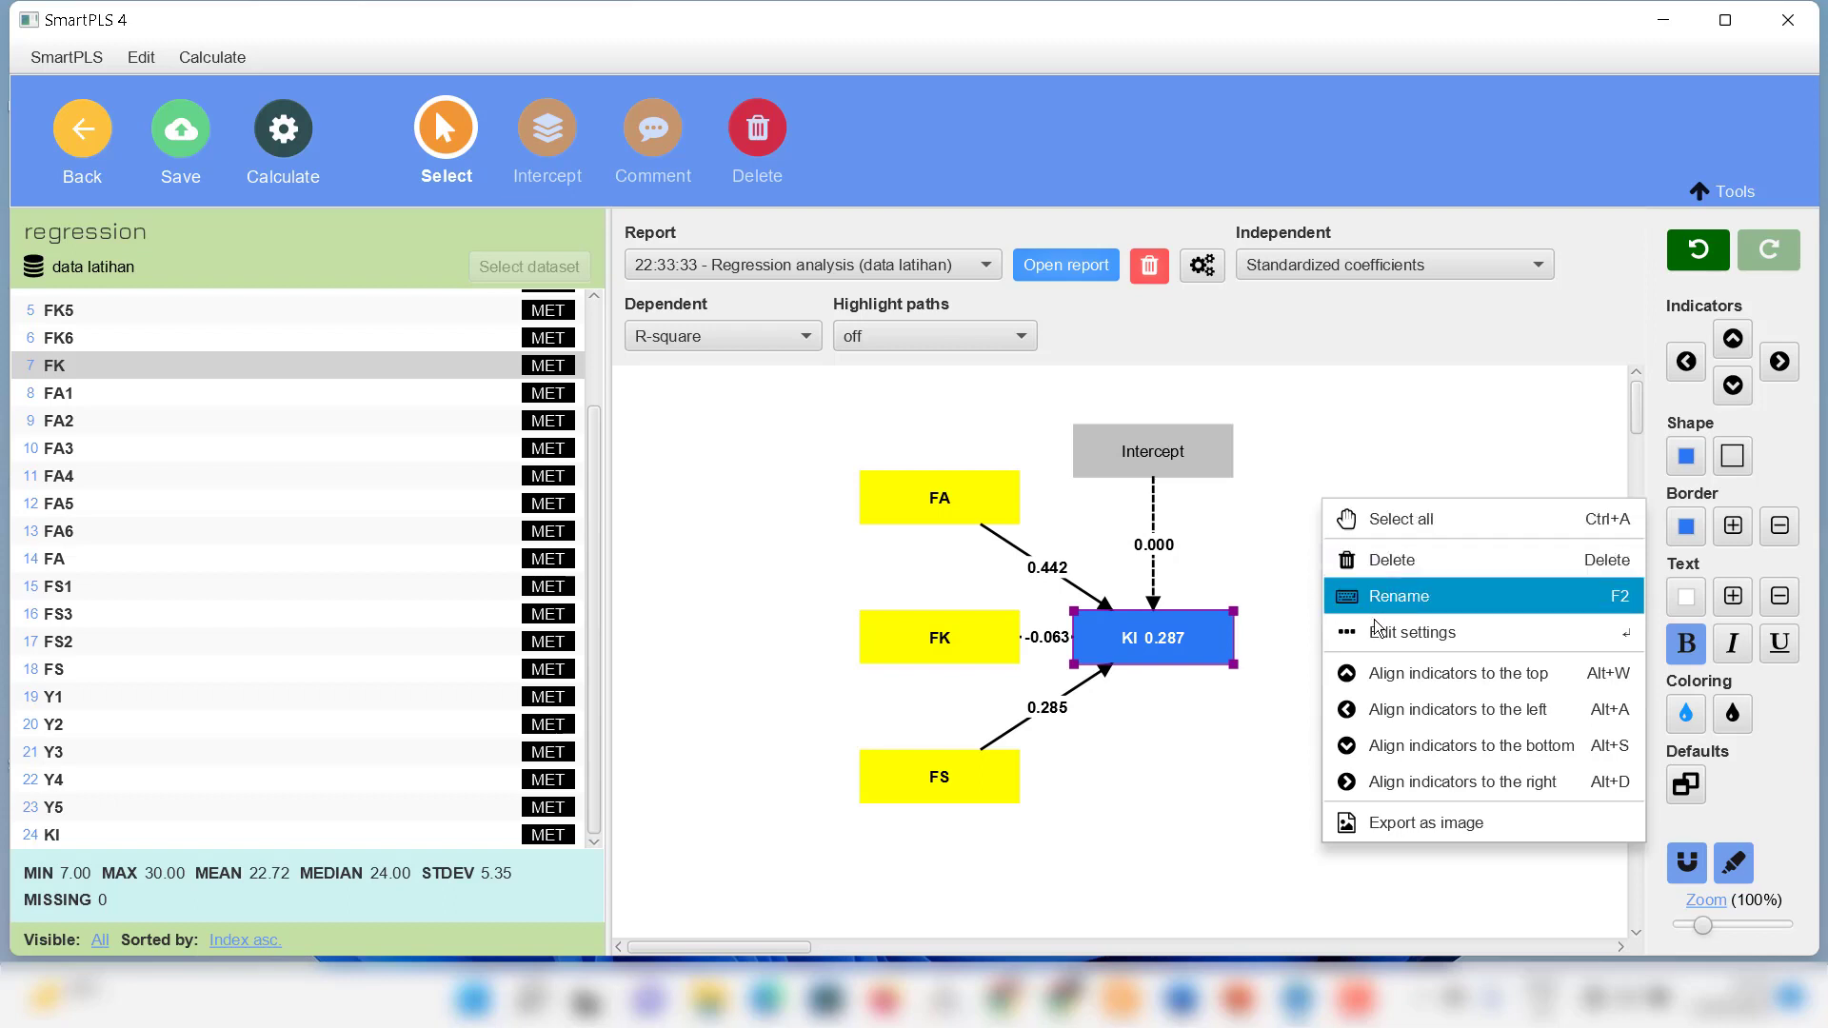
click(1453, 821)
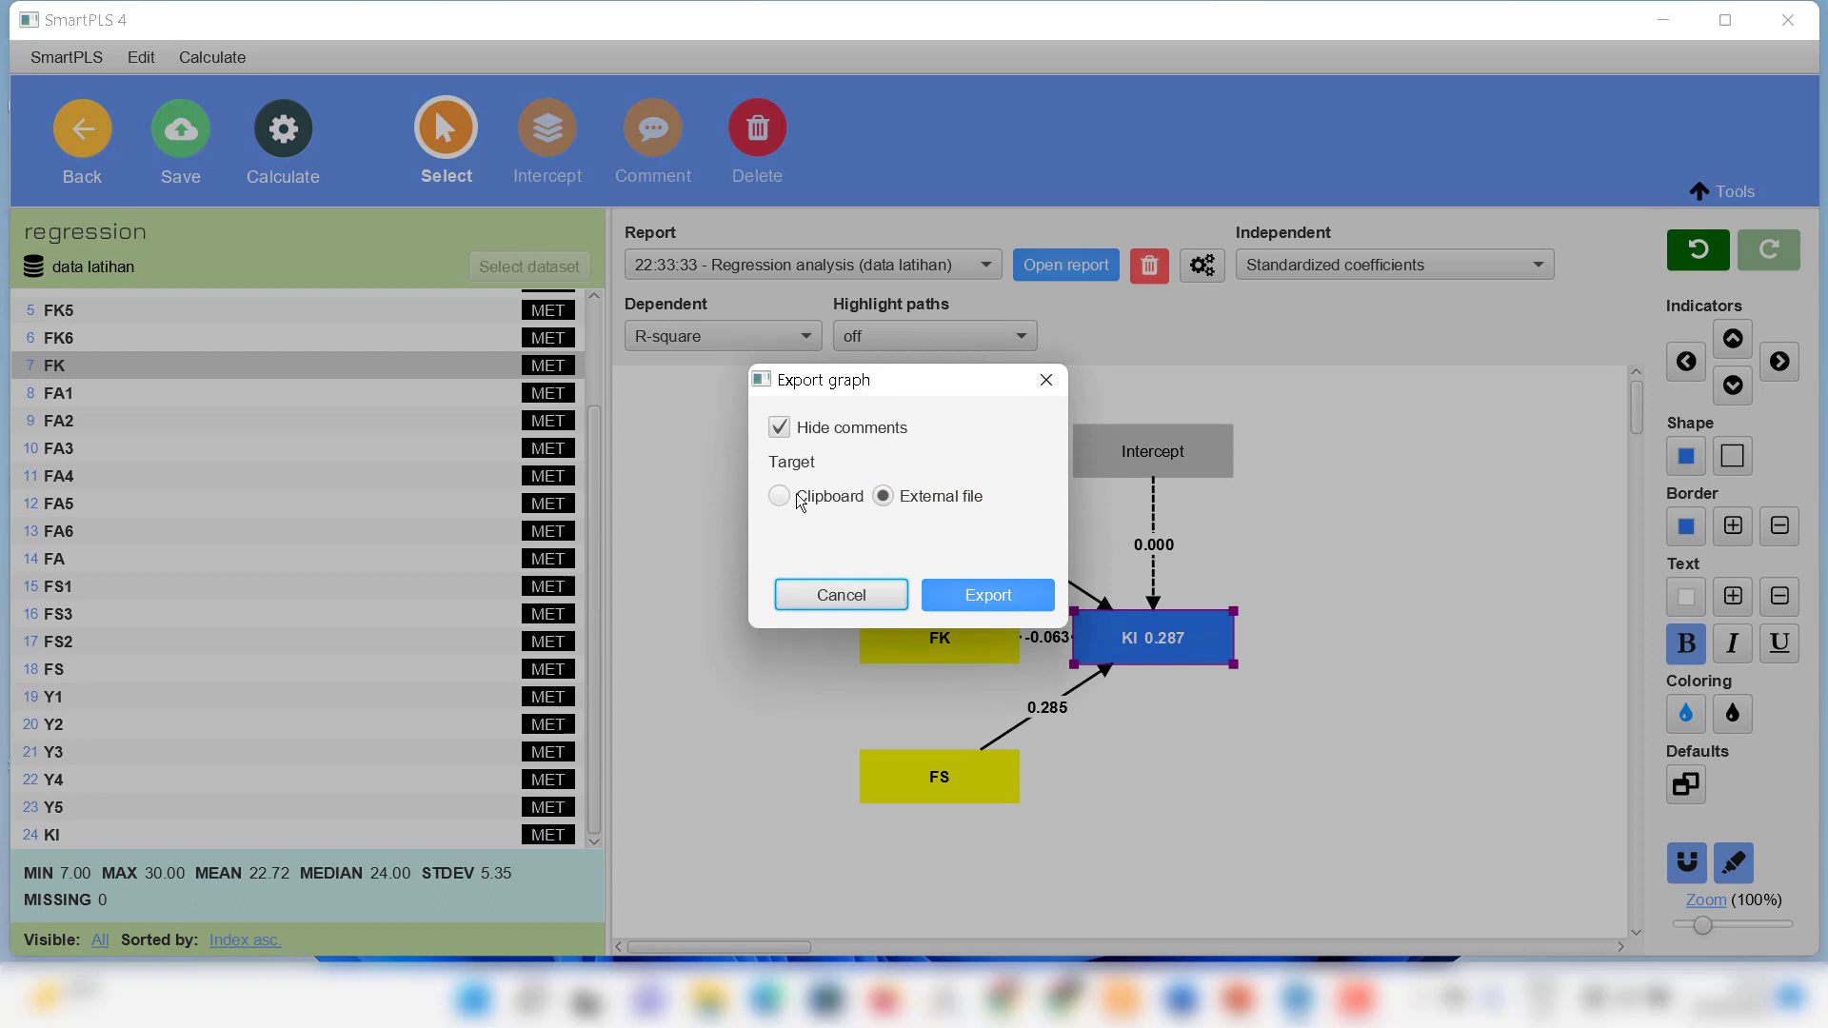
click(982, 597)
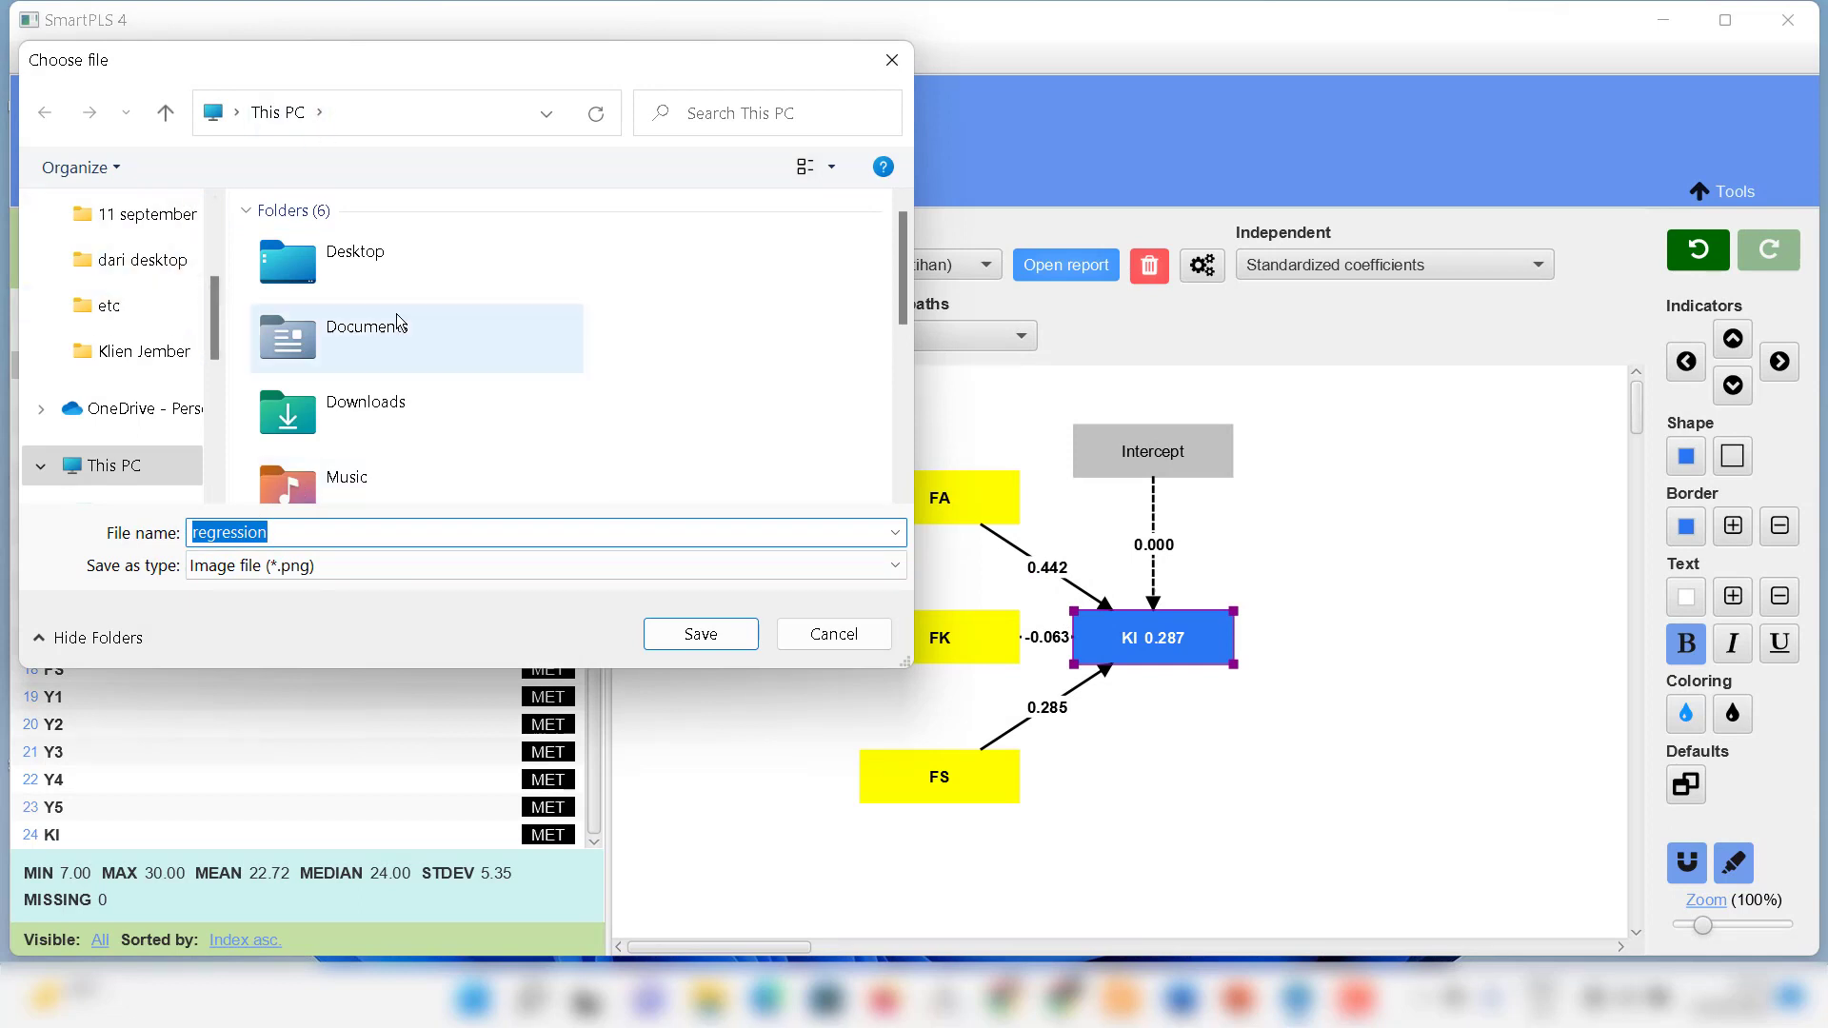
scroll(133, 276, up, 3)
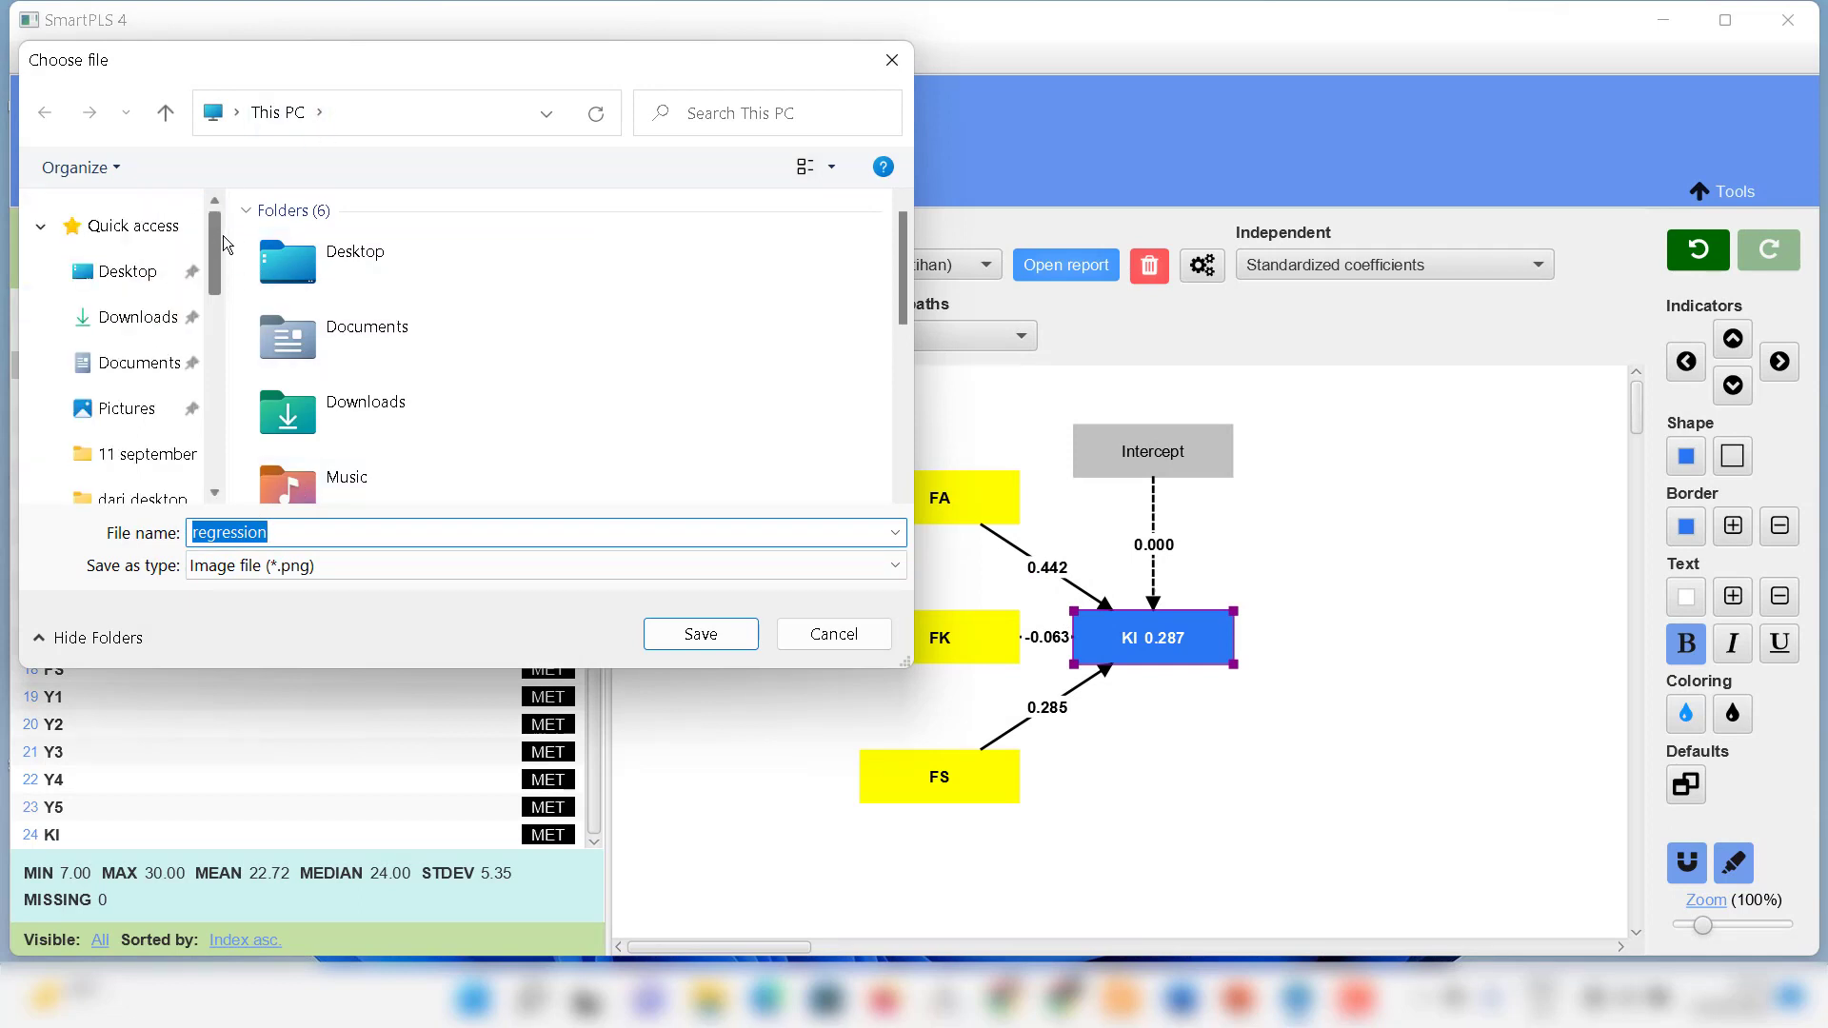
click(139, 272)
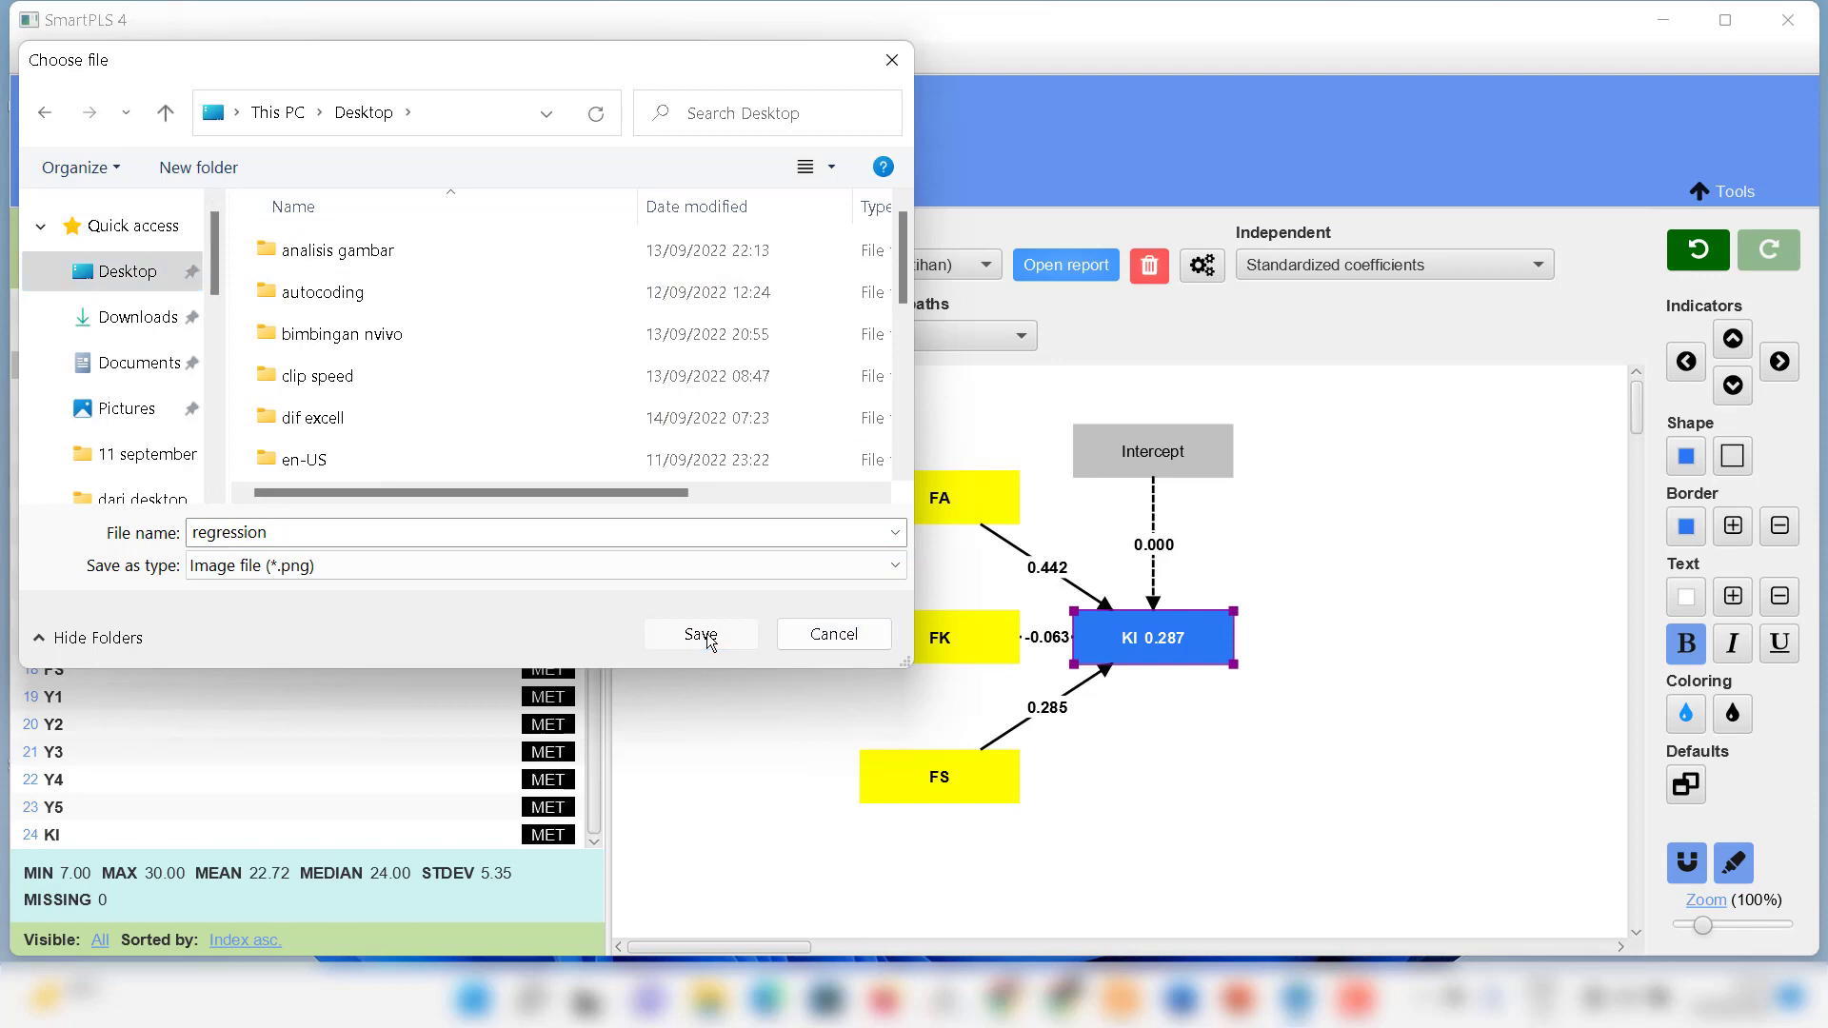
click(702, 634)
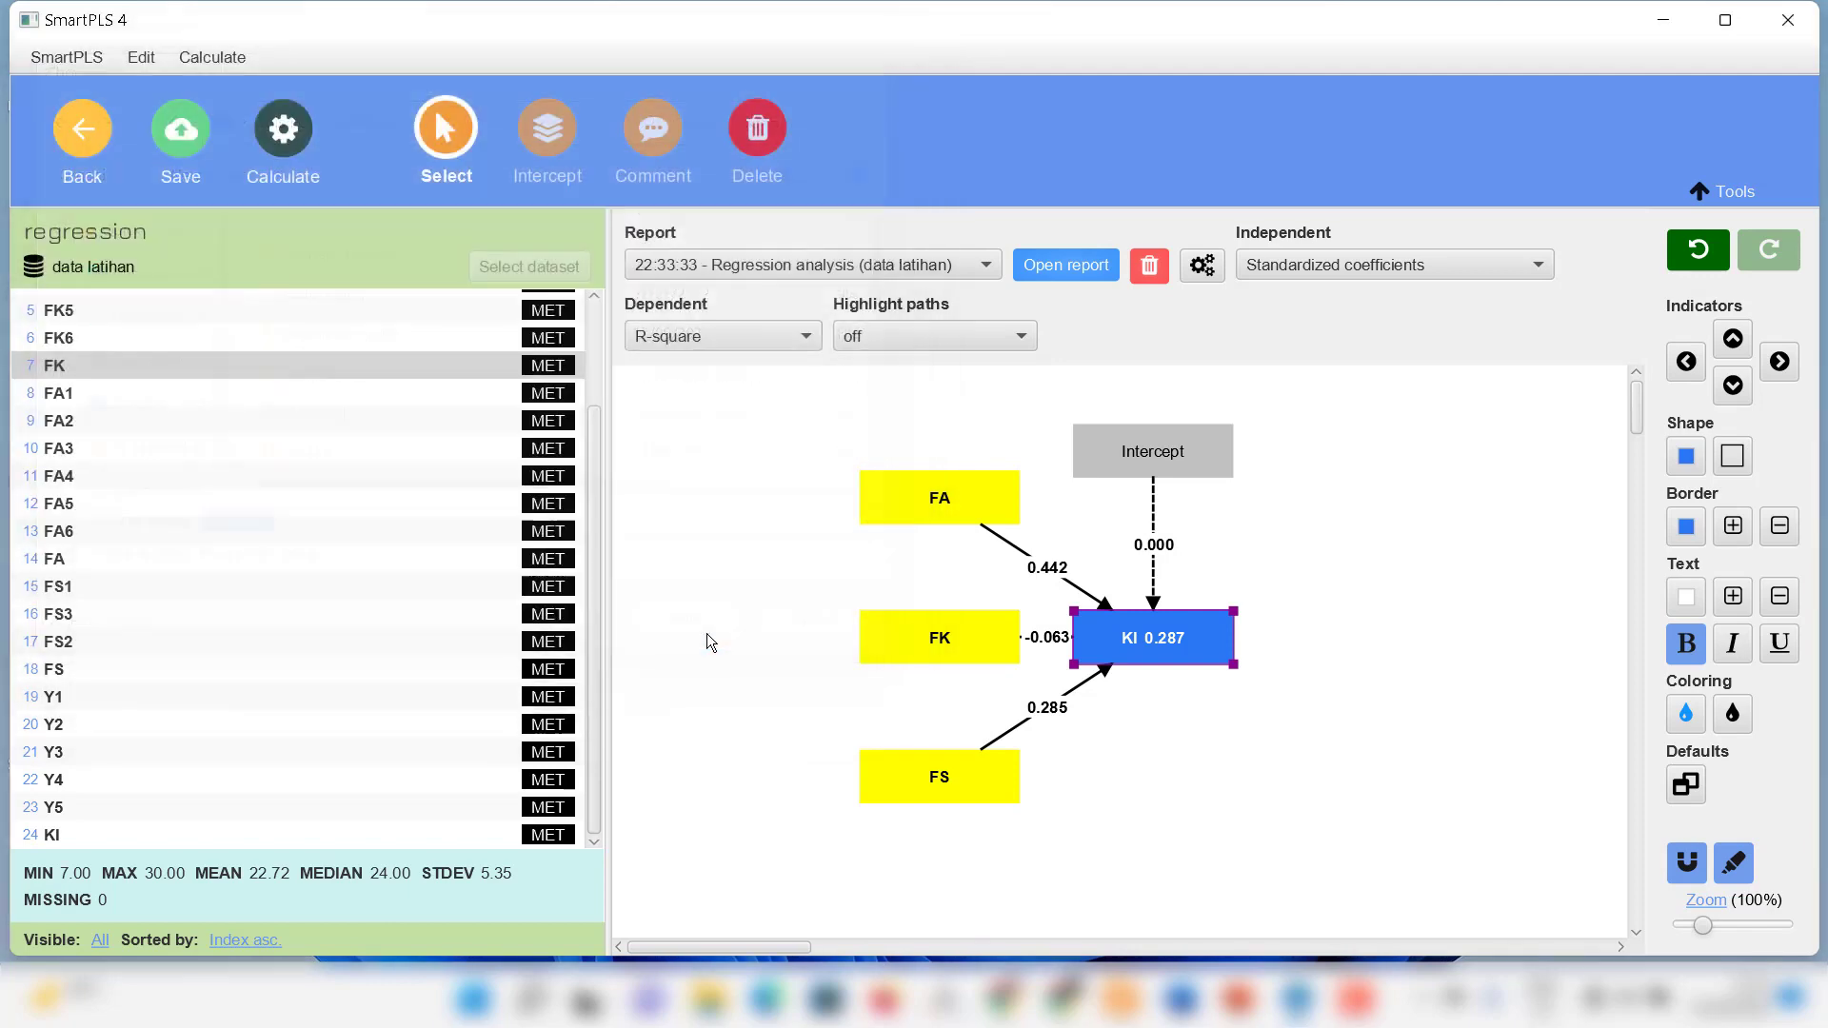
- View the exported regression.png from the desktop in Photos, close it and switch back to SmartPLS
click(1664, 21)
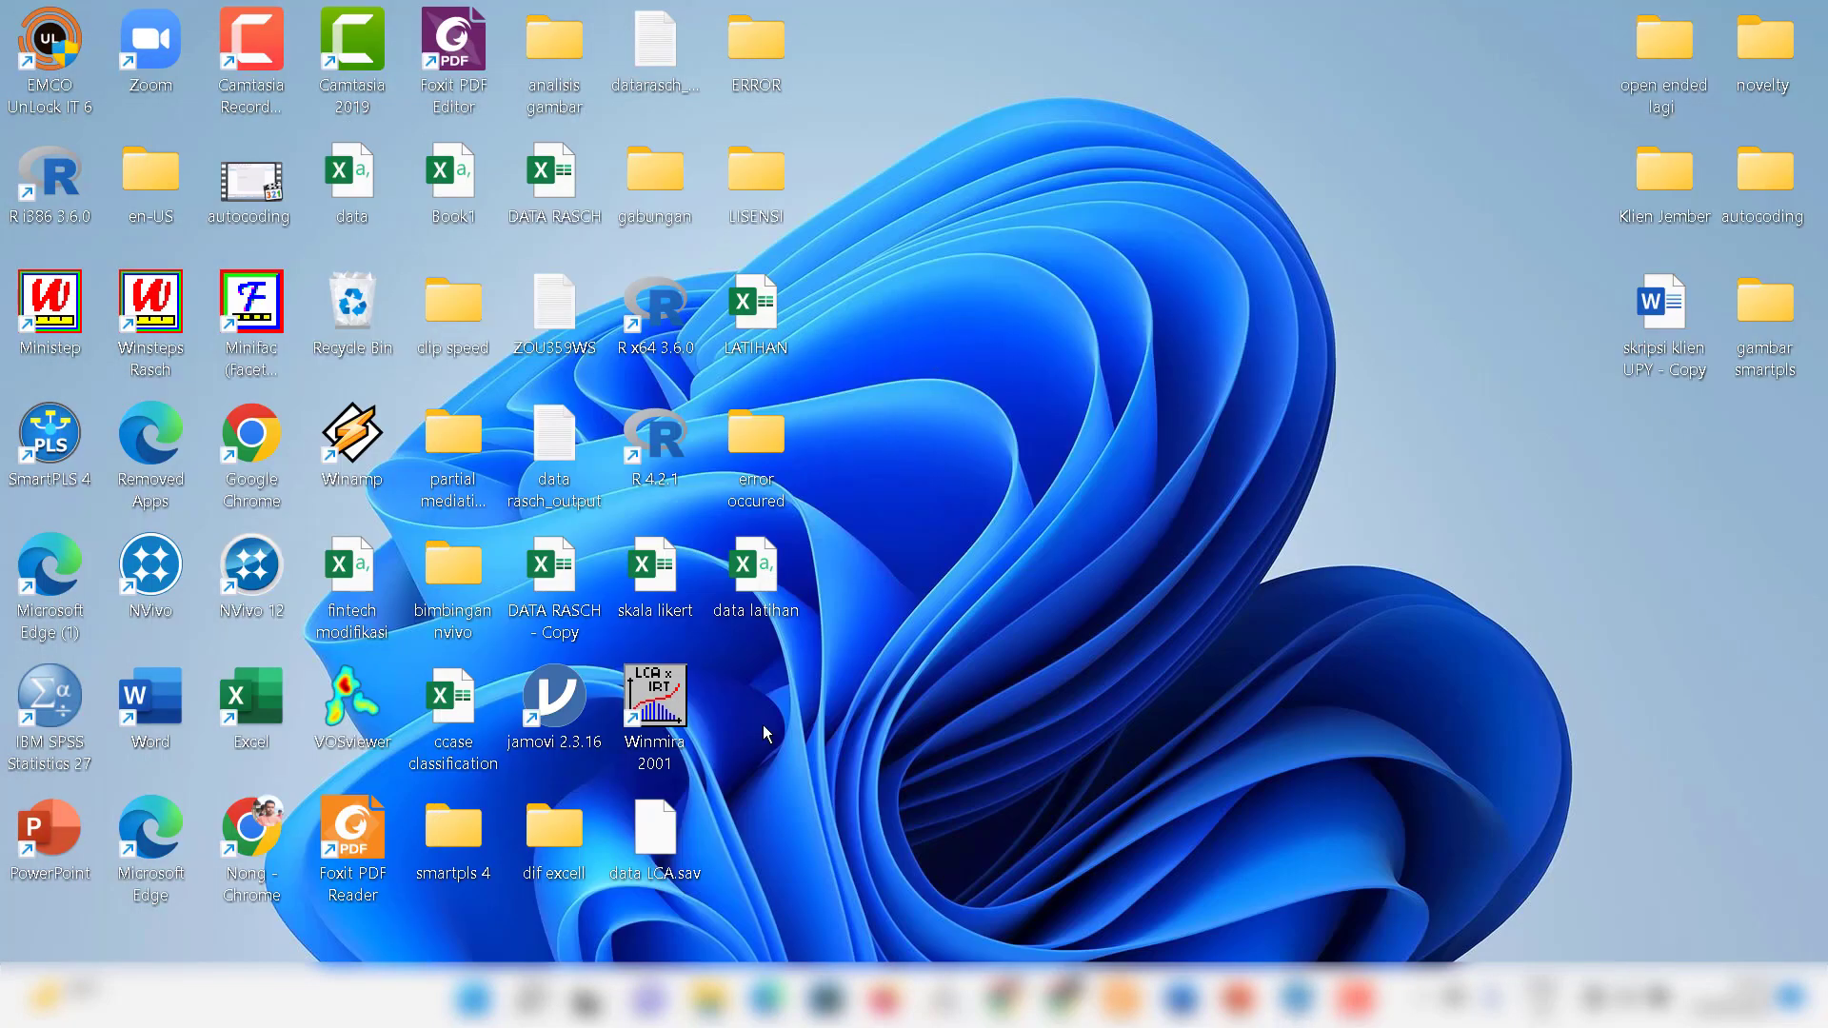
click(1086, 147)
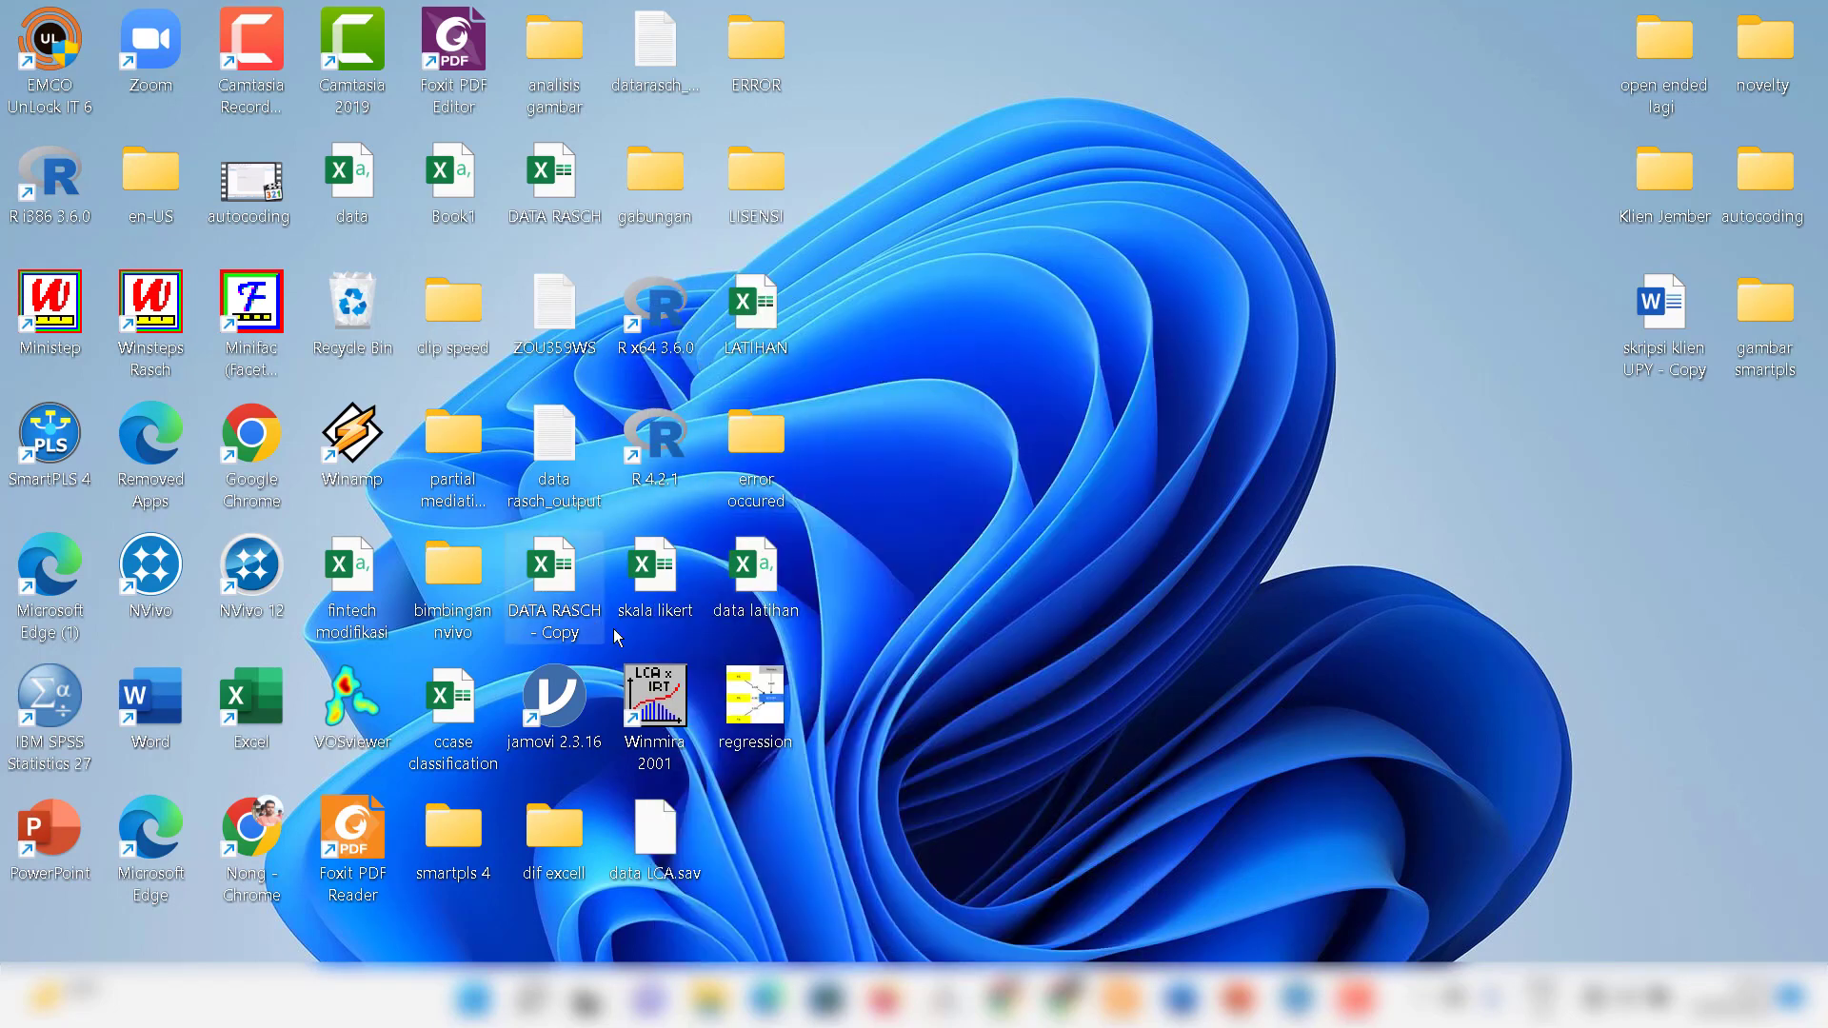
double_click(760, 697)
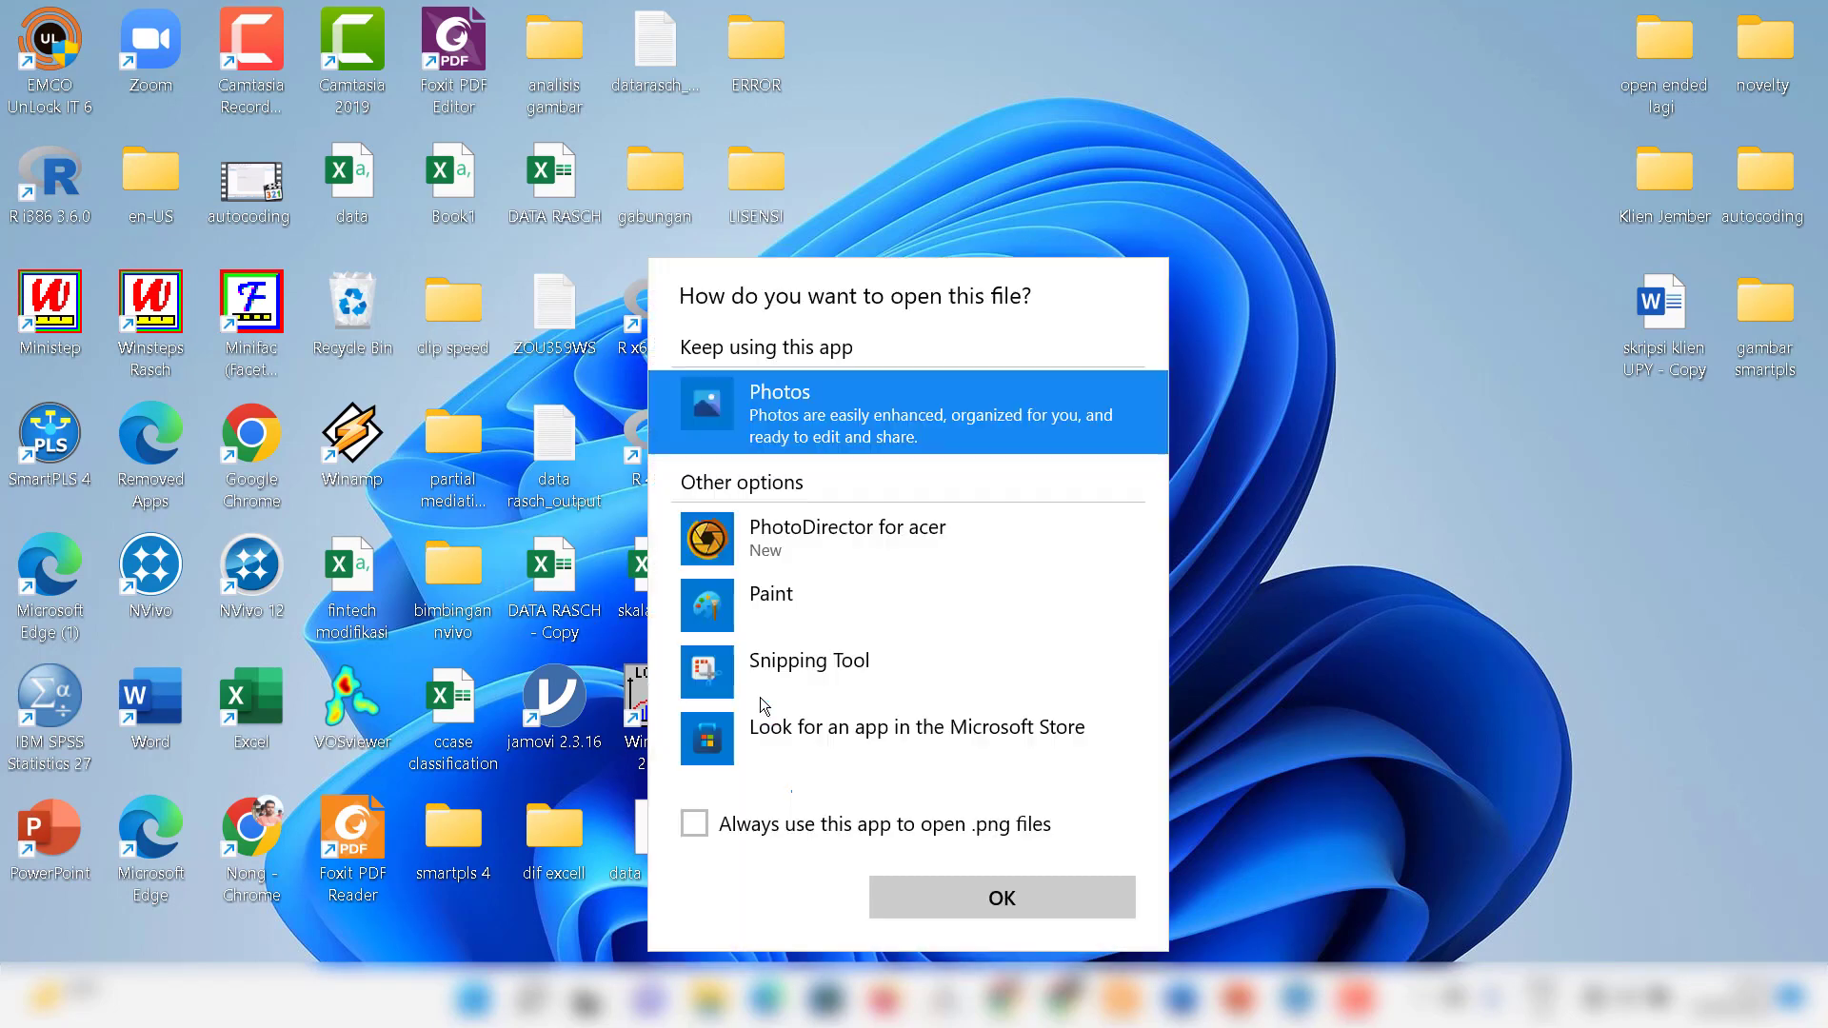
click(958, 877)
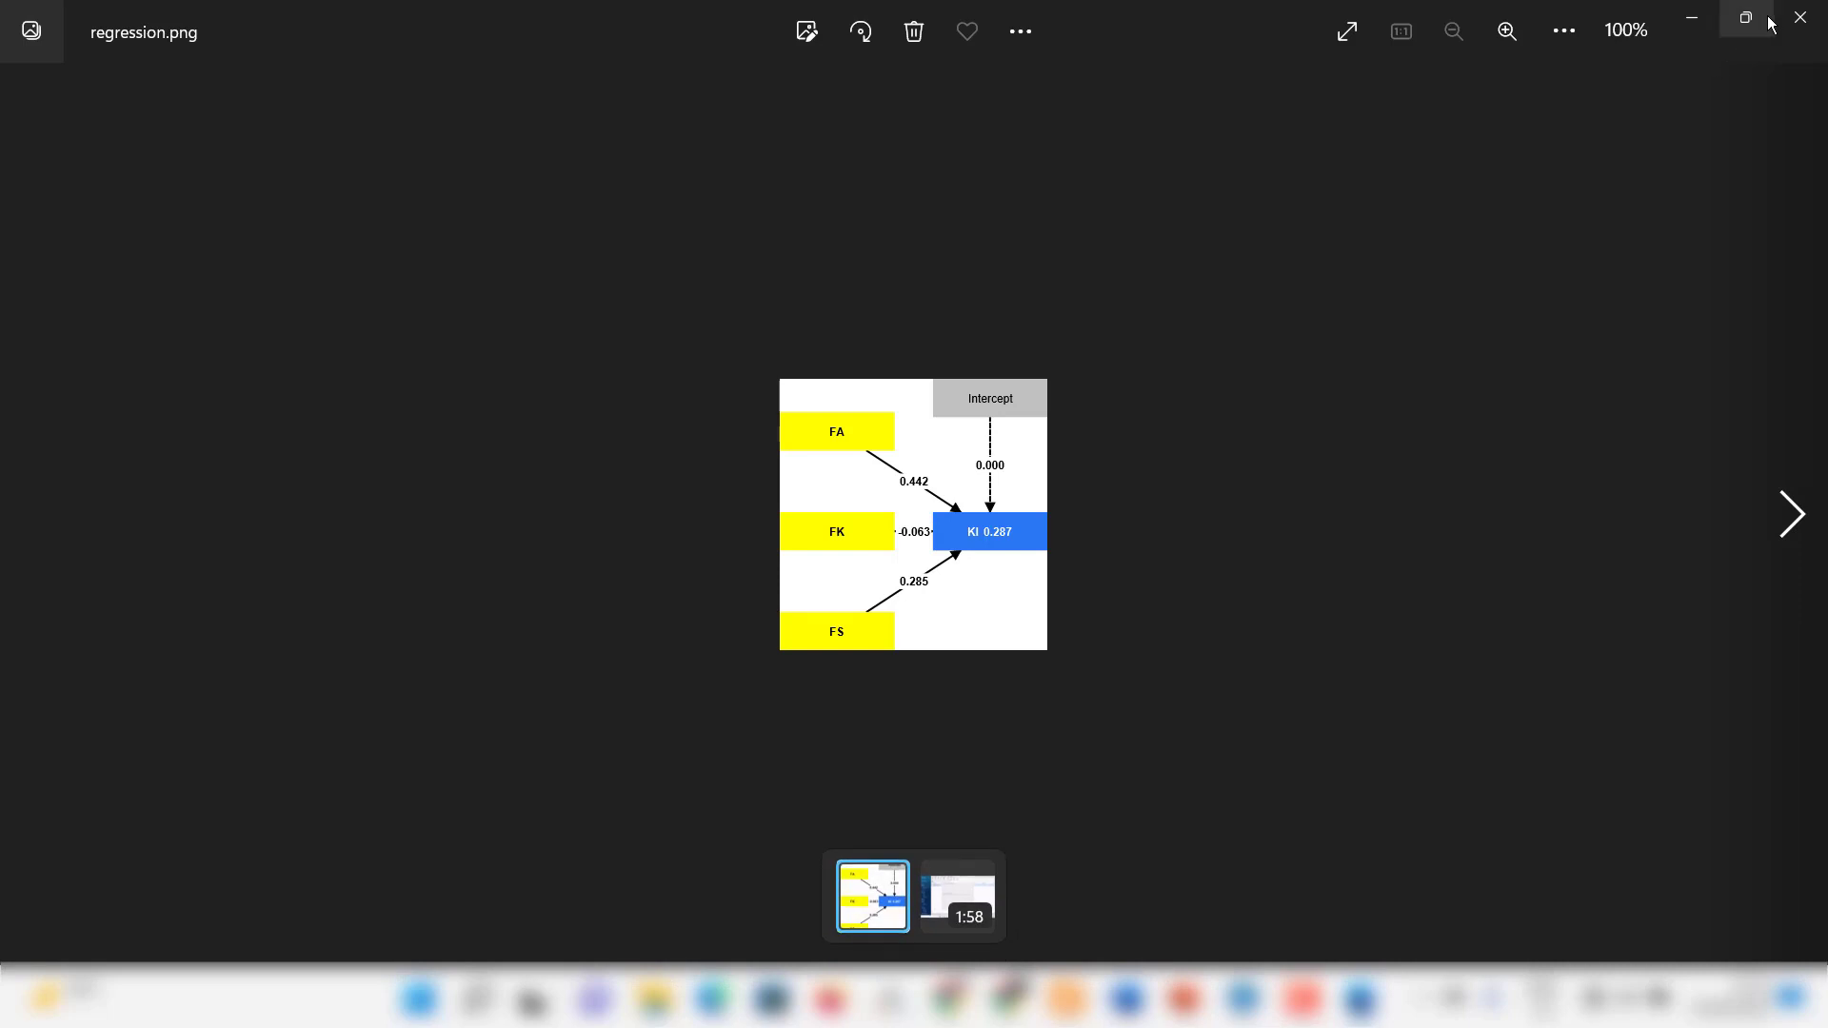
click(1799, 17)
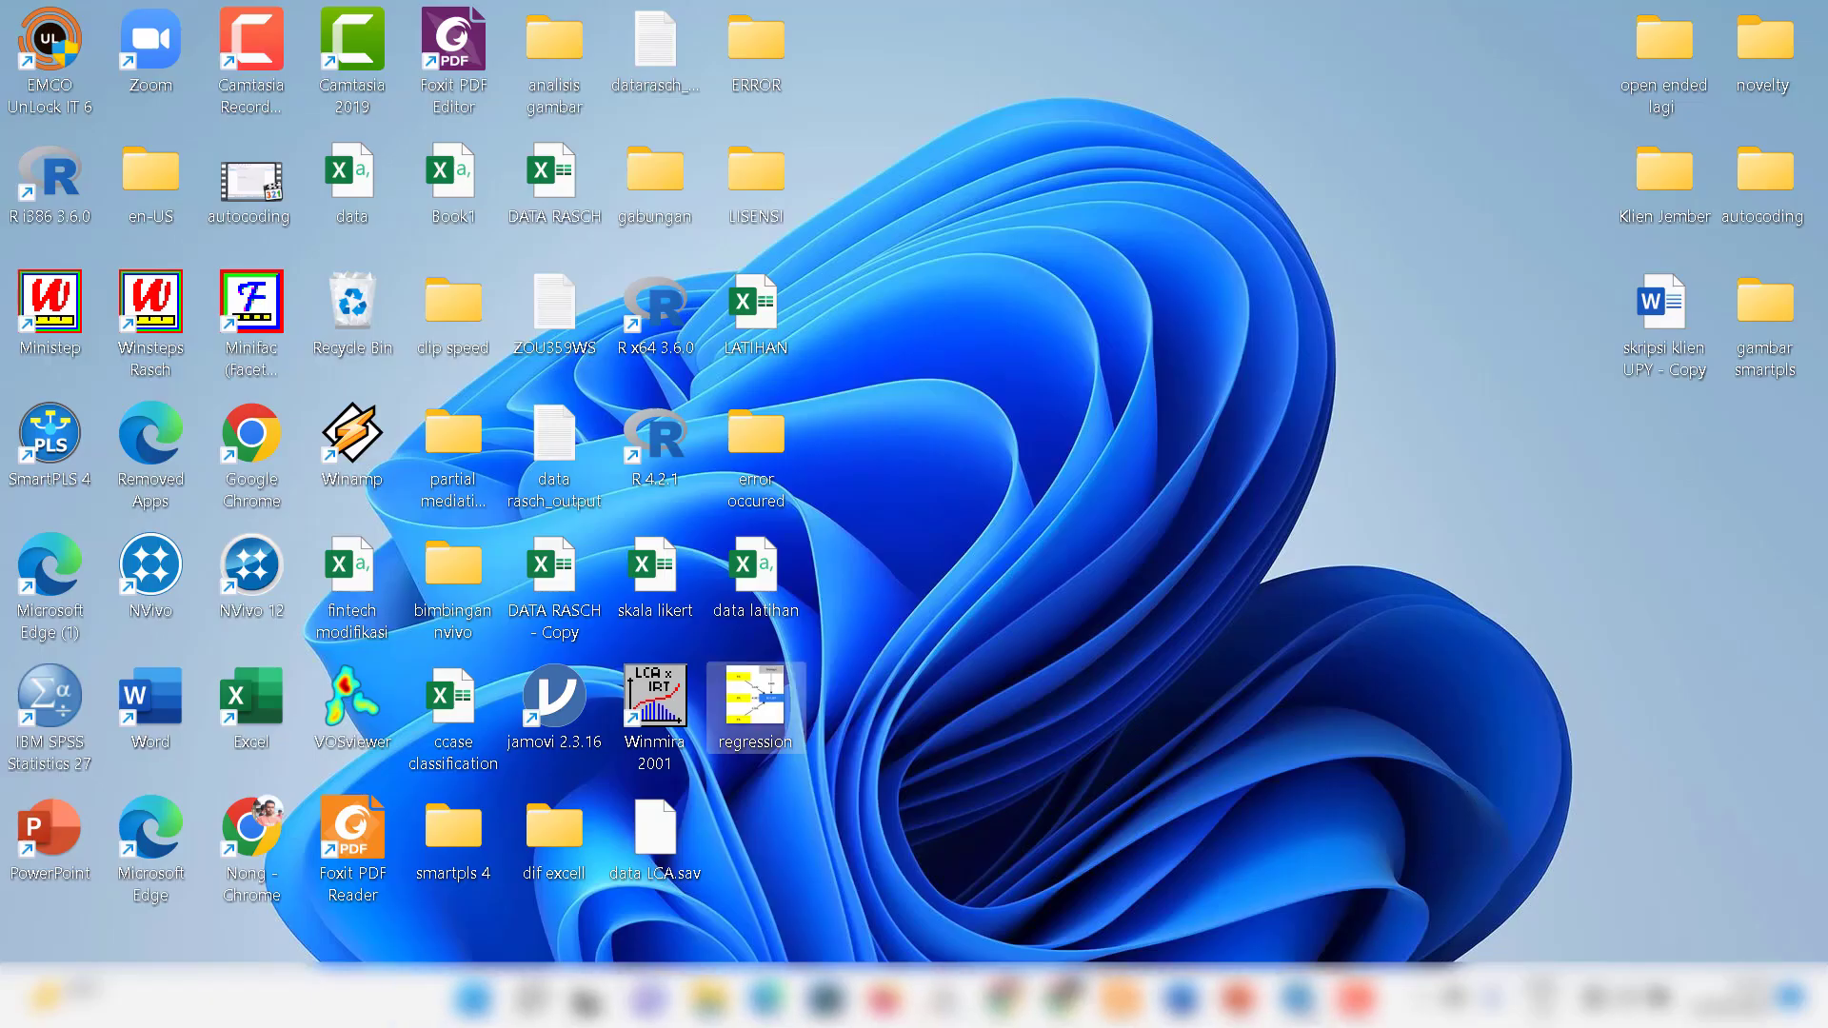
click(1299, 998)
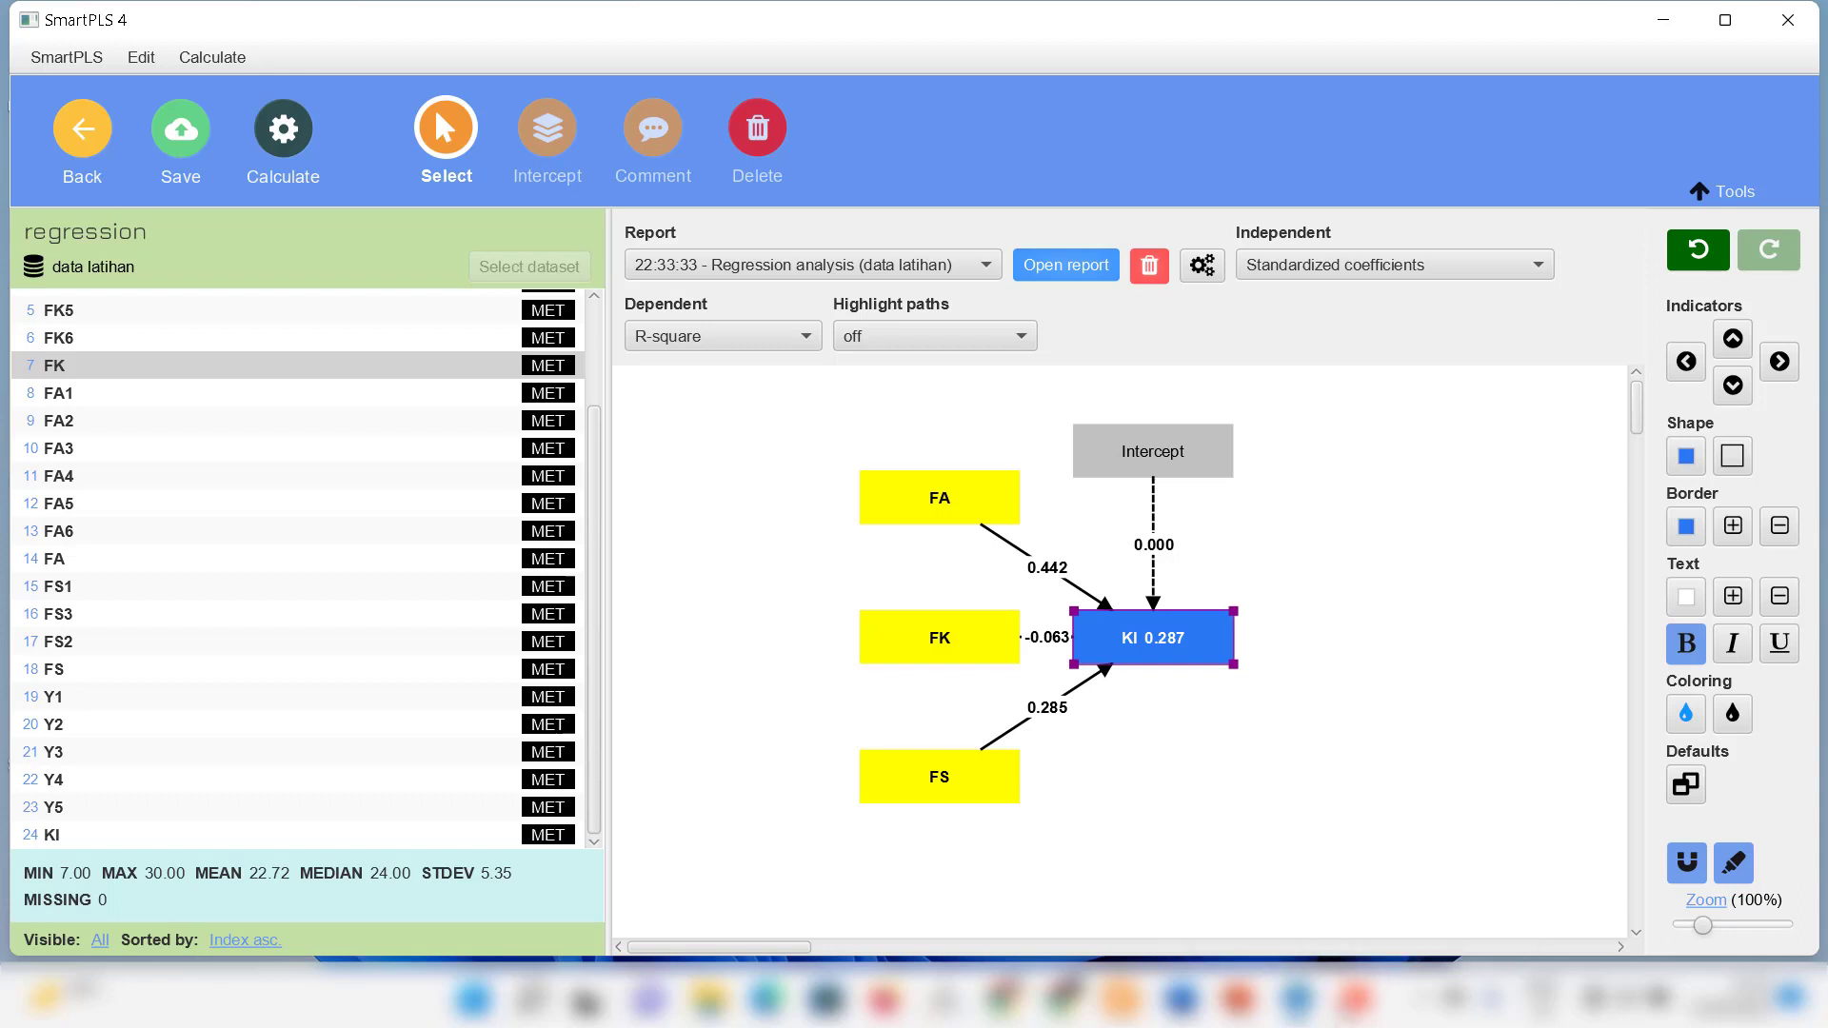
click(1355, 1000)
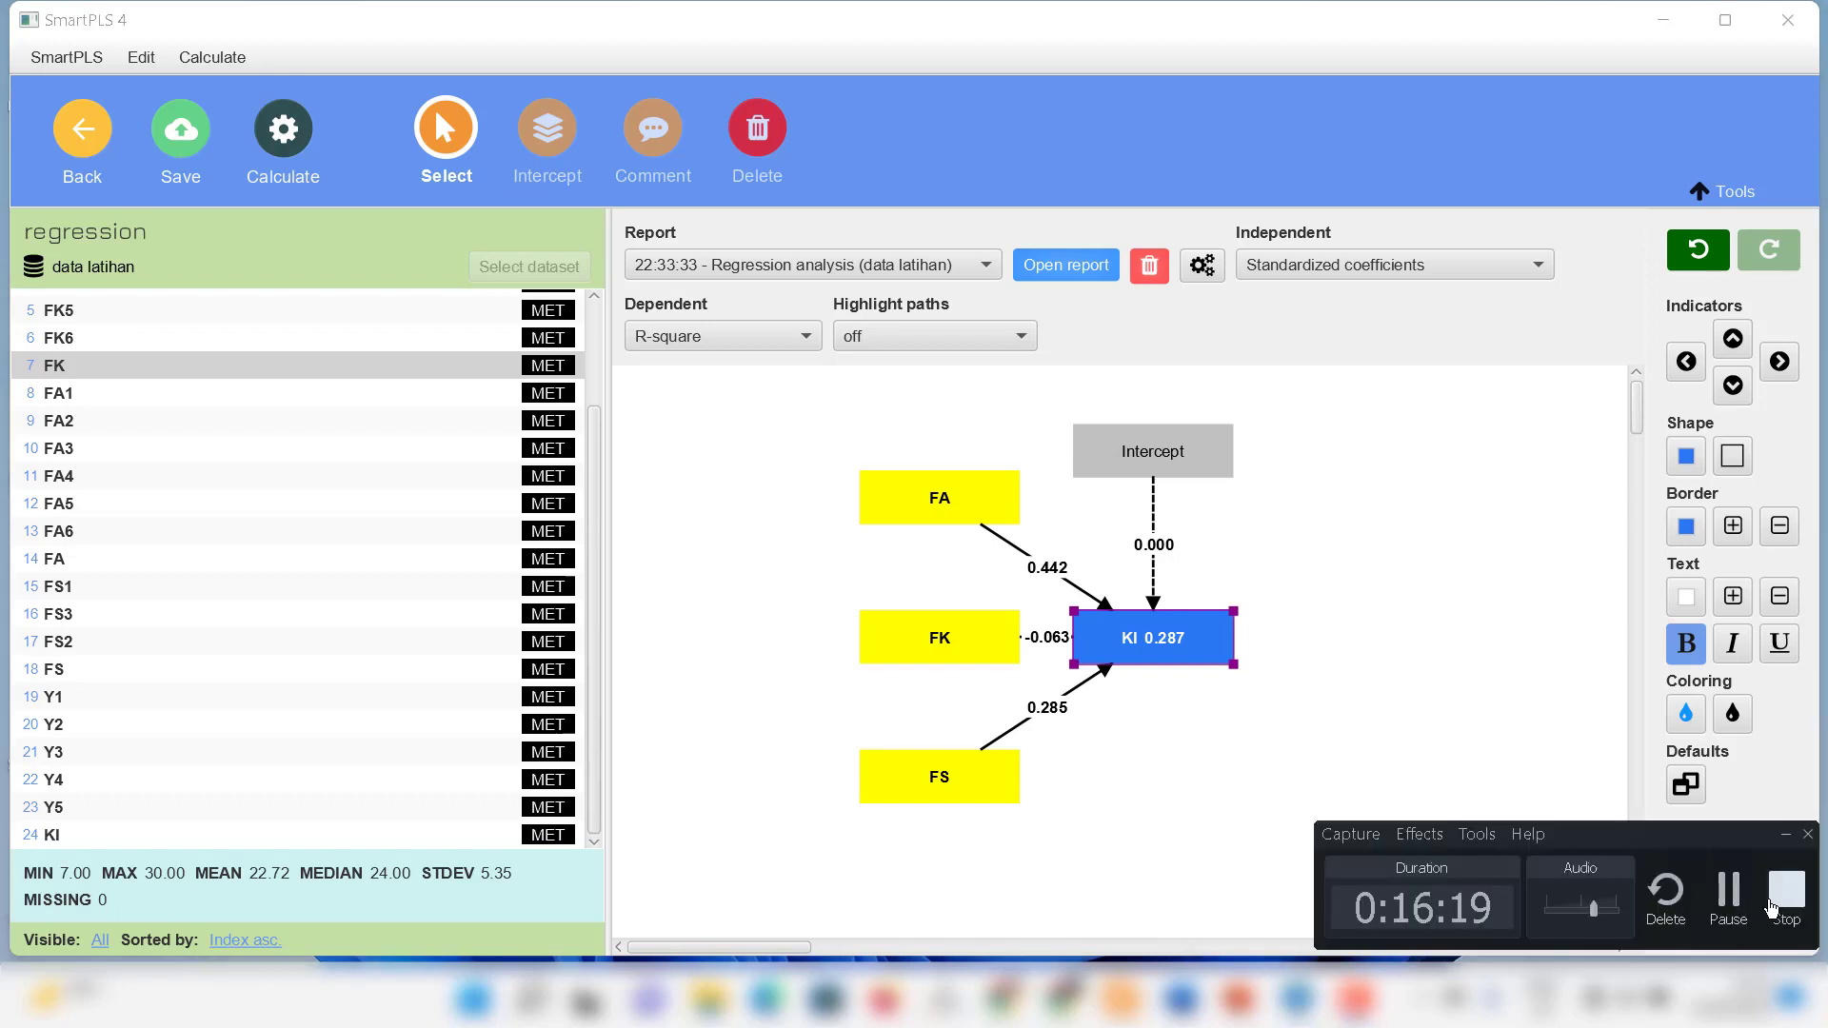